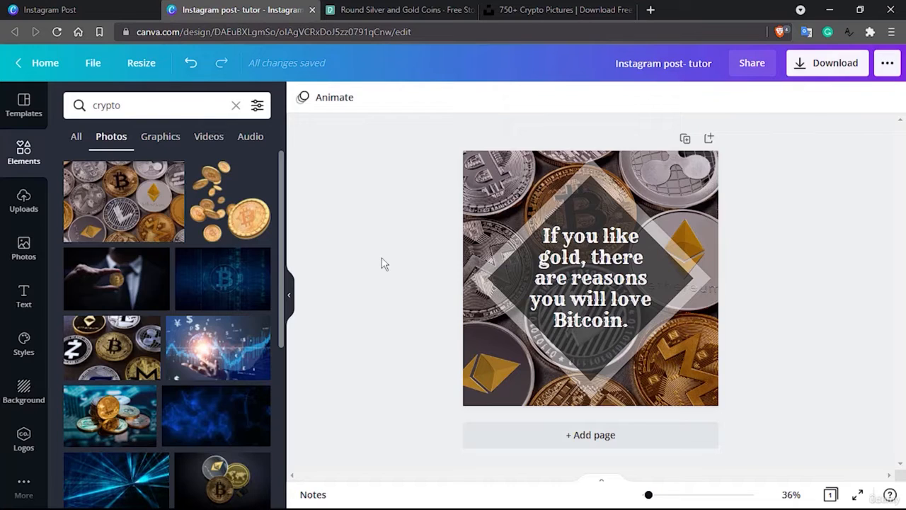
Step: Add a blank second page to the Instagram post design below the Bitcoin quote page
left_click(627, 435)
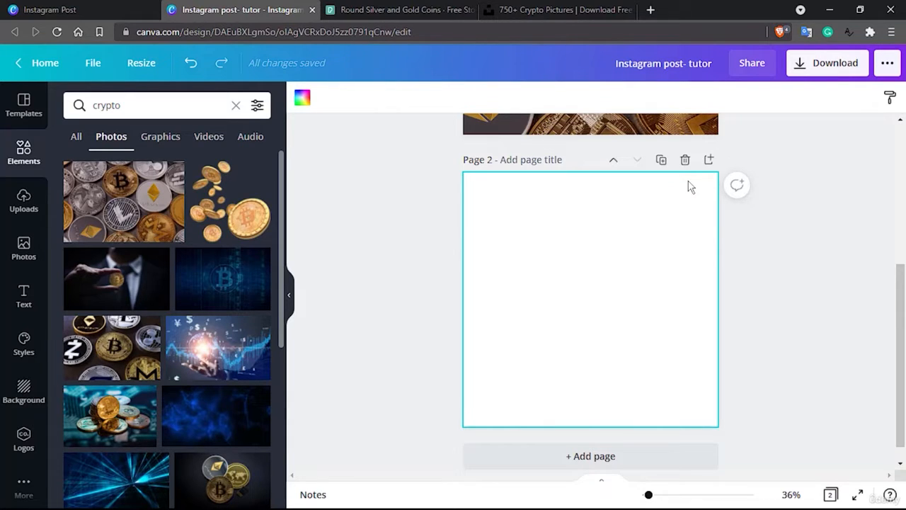
scroll(566, 219, "up", 4)
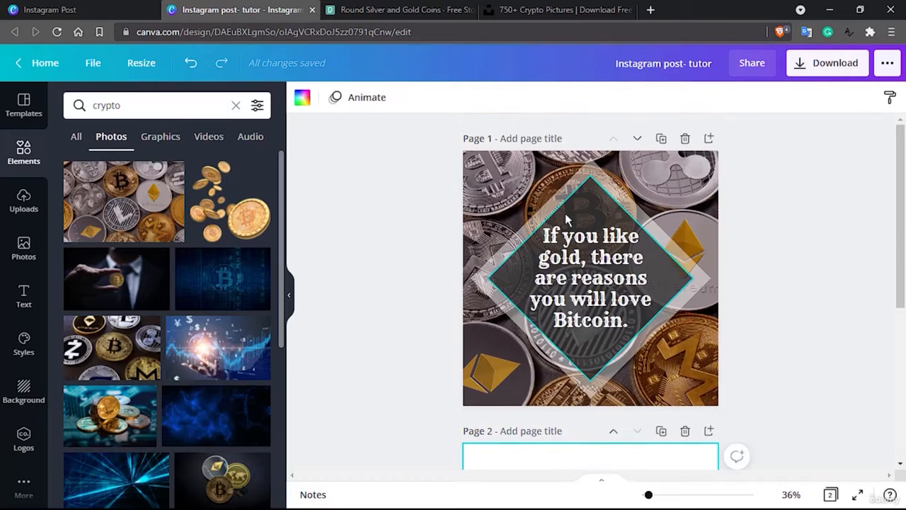
scroll(682, 230, "down", 4)
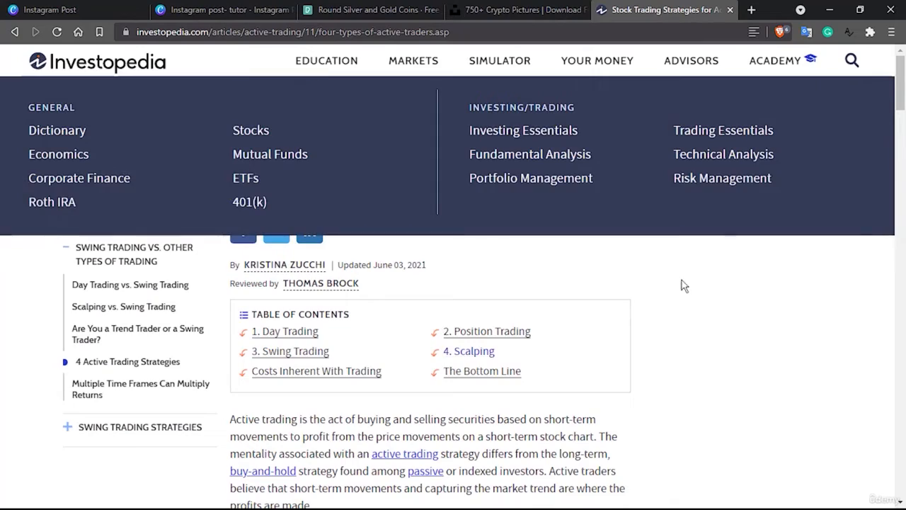
Step: Read through the Investopedia article "4 Common Active Trading Strategies", from the table of contents to the scalping section
scroll(684, 286, "down", 7)
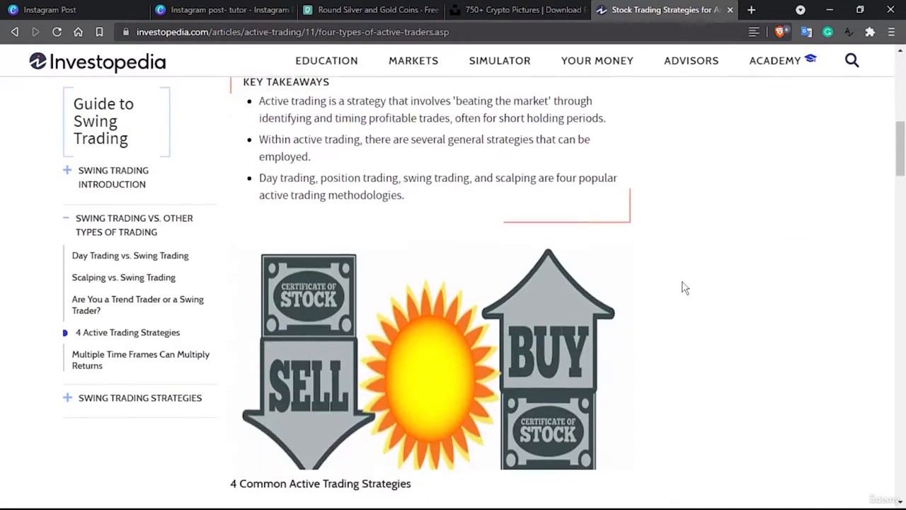
scroll(683, 285, "down", 5)
scroll(683, 285, "up", 10)
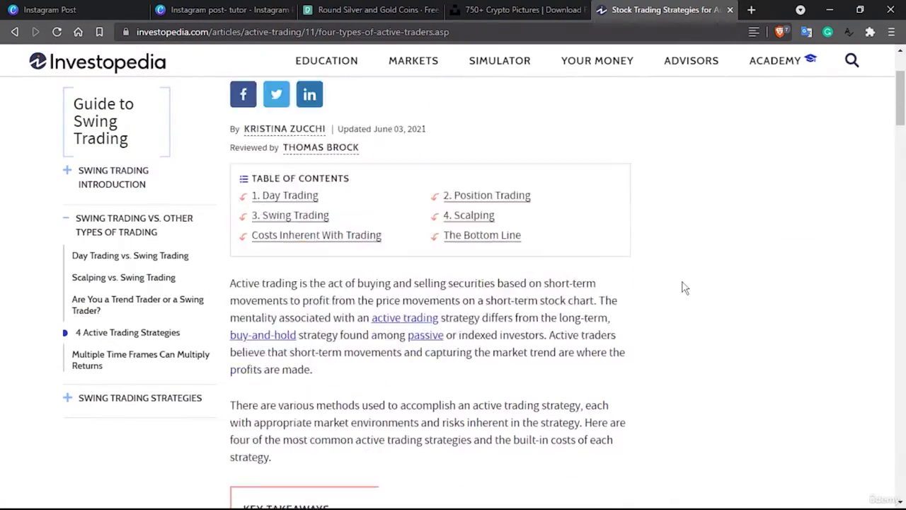
scroll(683, 286, "up", 2)
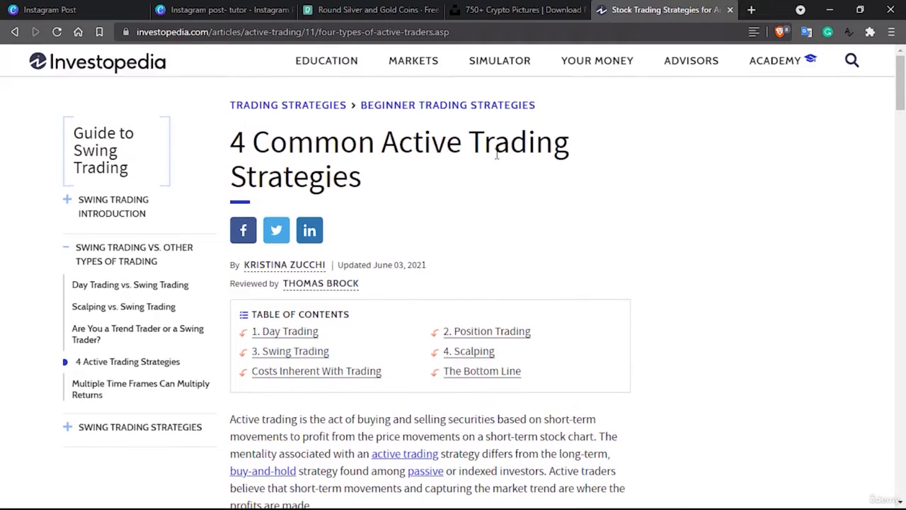
scroll(497, 154, "down", 12)
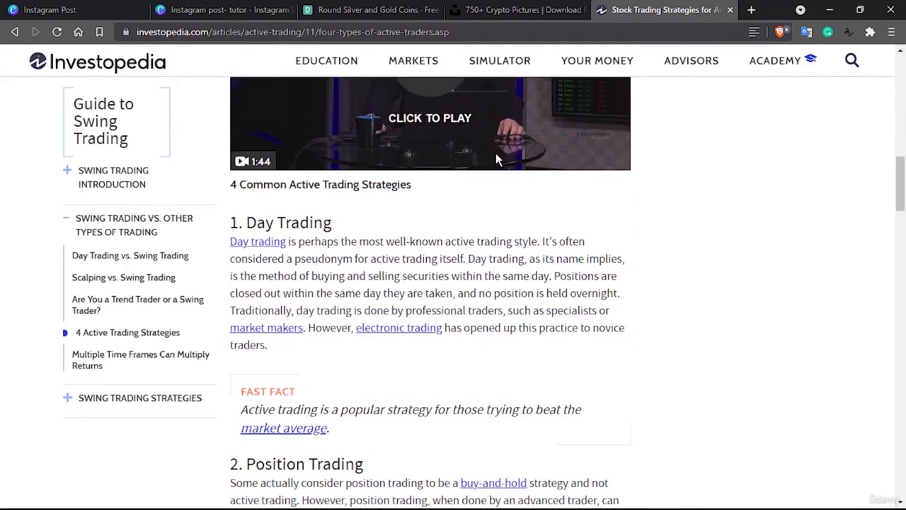
scroll(496, 160, "down", 5)
scroll(497, 160, "down", 3)
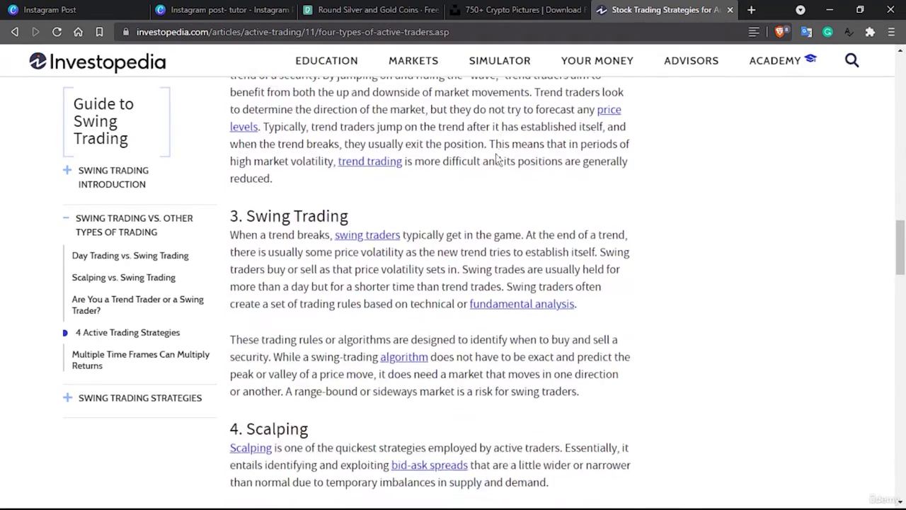
scroll(497, 160, "down", 3)
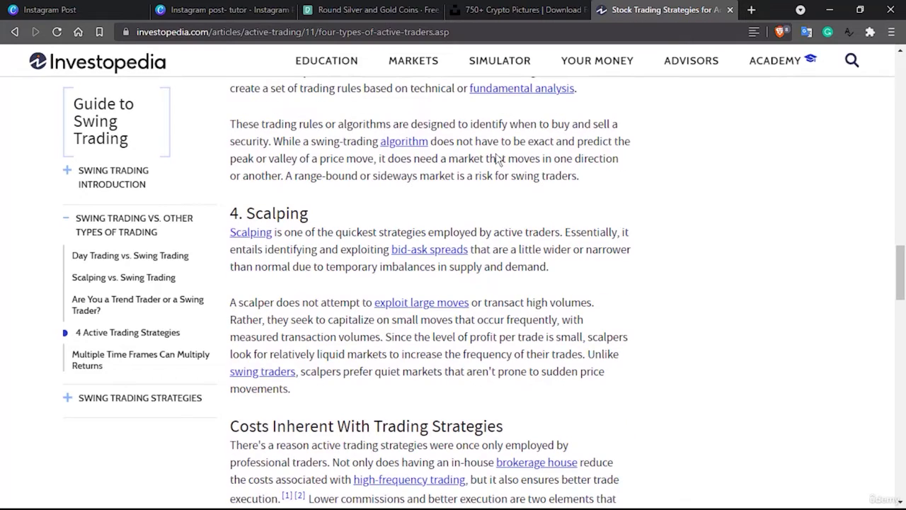
Step: Return to the Canva design and place the dark blue network photo on page 2, enlarged to fill the whole page
left_click(211, 8)
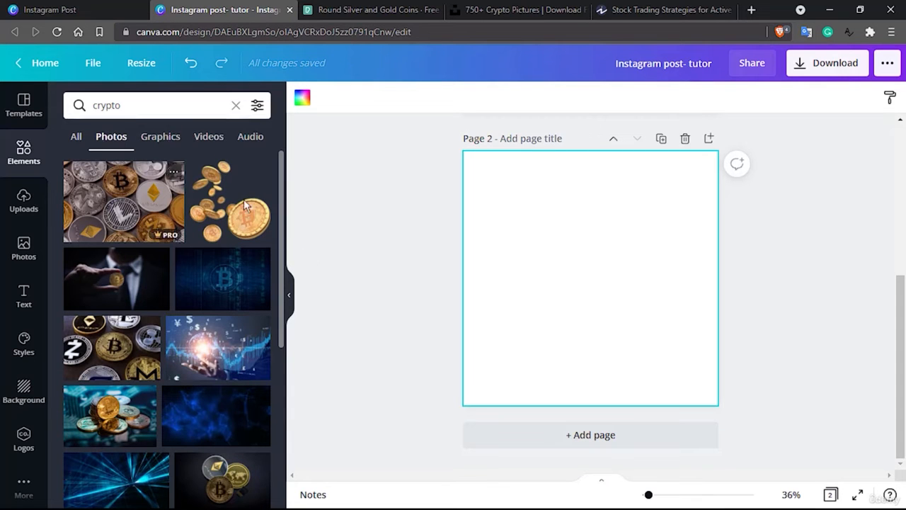
left_click(119, 106)
double_click(119, 105)
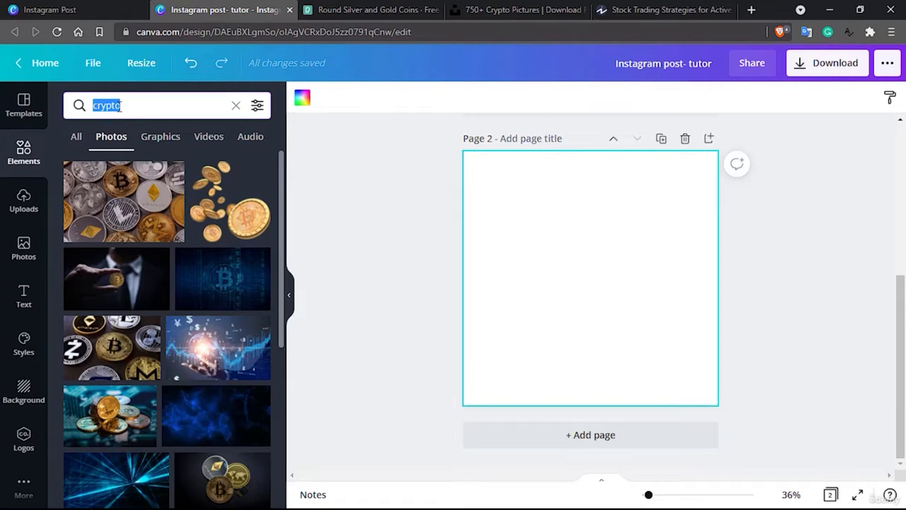
scroll(214, 354, "down", 1)
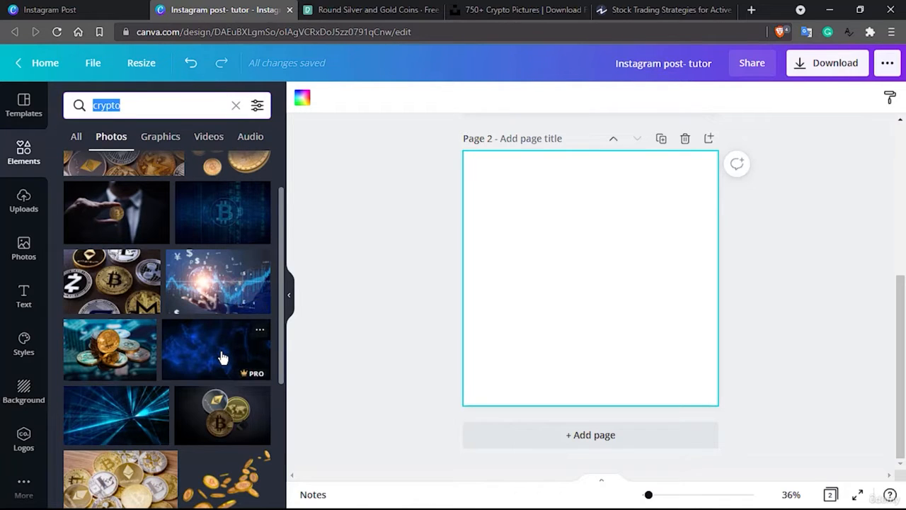
left_click(213, 354)
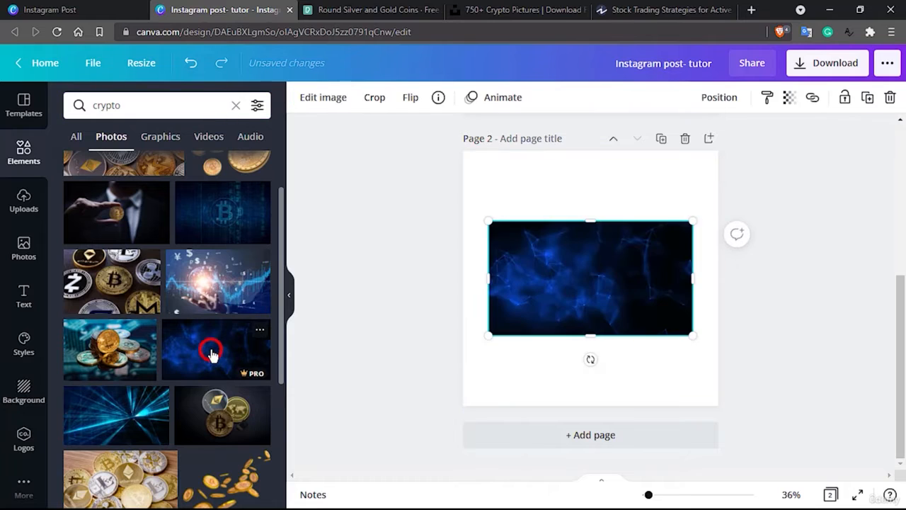
left_click_drag(578, 257, 553, 189)
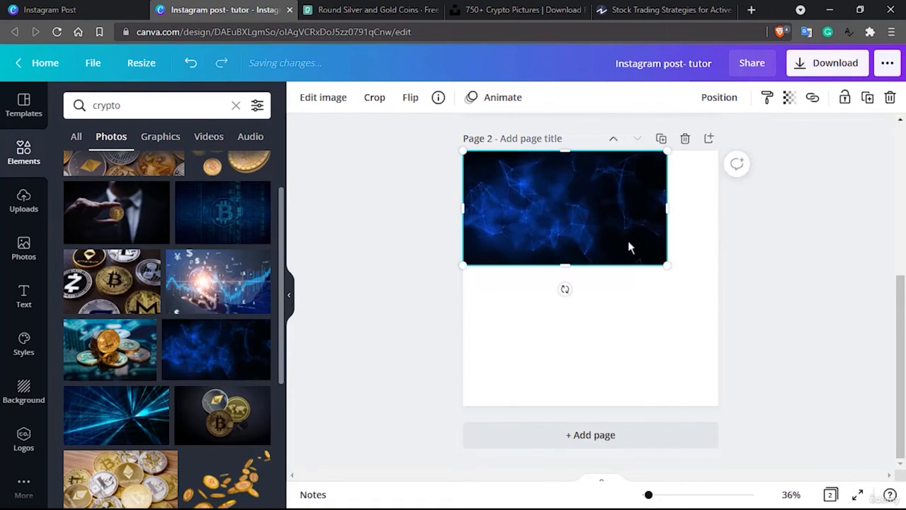
left_click_drag(665, 266, 875, 453)
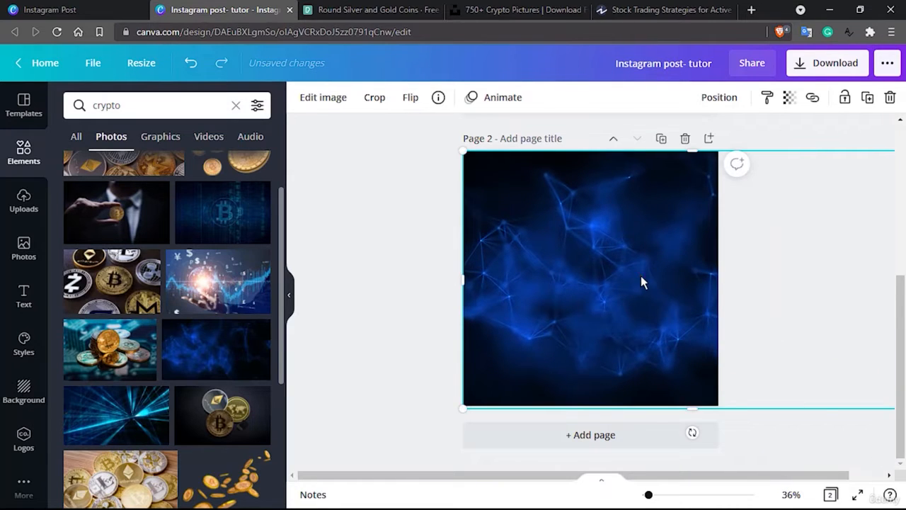
left_click_drag(628, 276, 638, 275)
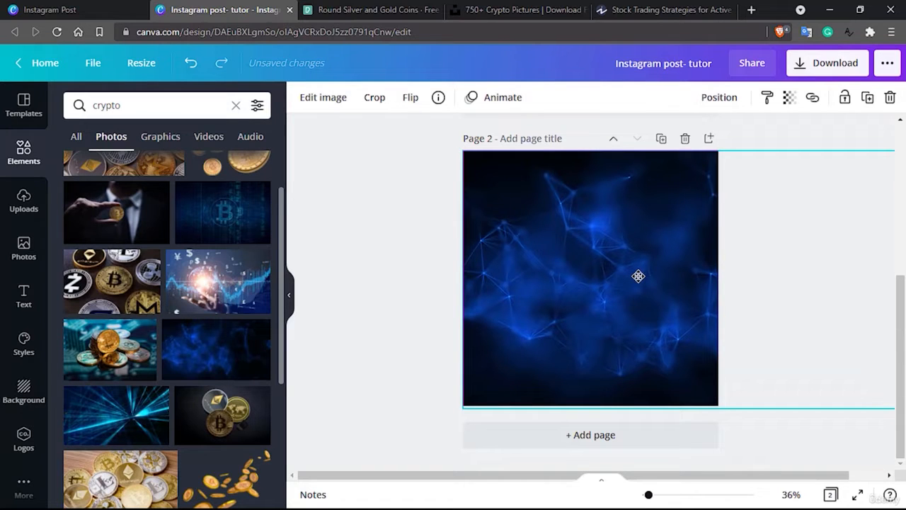
left_click(390, 203)
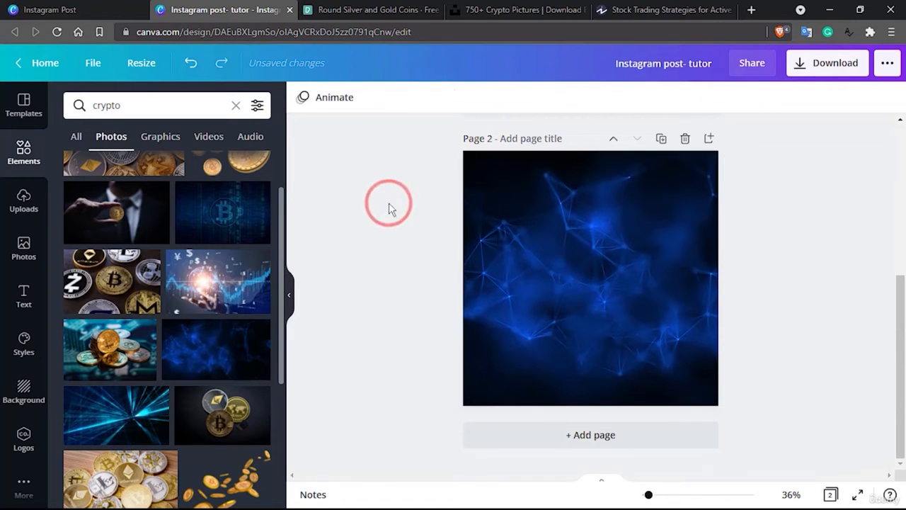
Step: Place the cyan light-rays photo on page 2 and enlarge it to cover the entire page as the background
scroll(213, 330, "down", 1)
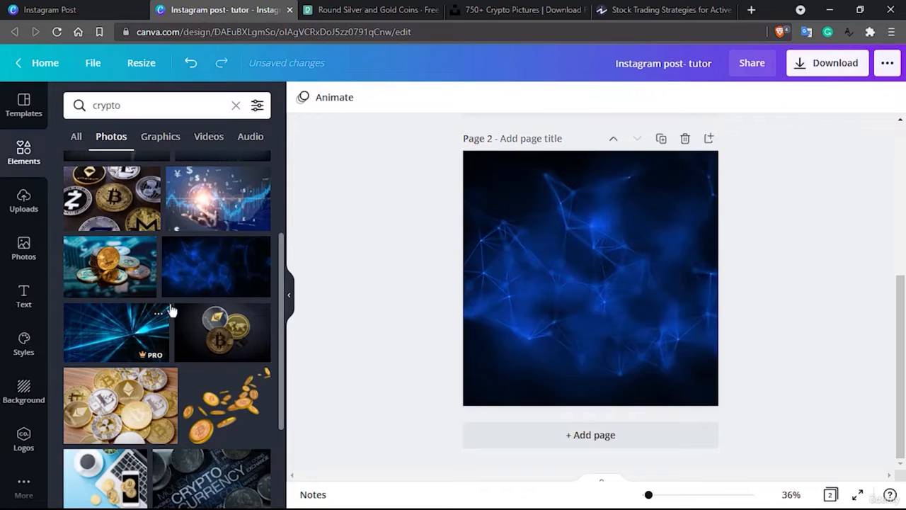
left_click(108, 339)
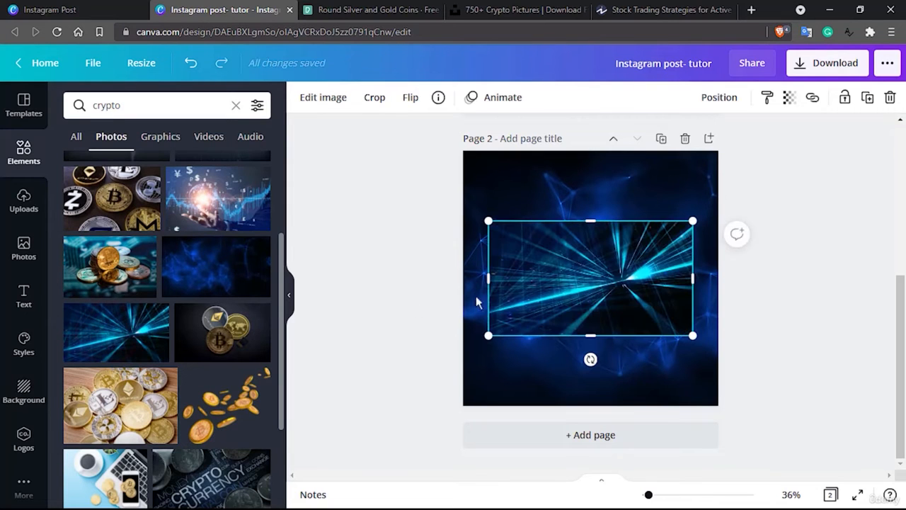
left_click_drag(557, 293, 584, 218)
left_click_drag(515, 267, 374, 486)
left_click_drag(552, 253, 581, 277)
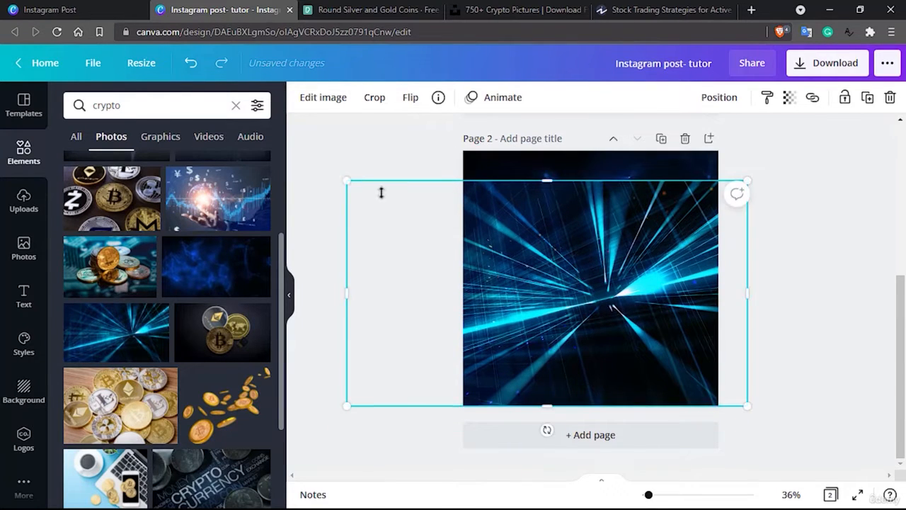
left_click_drag(349, 179, 313, 113)
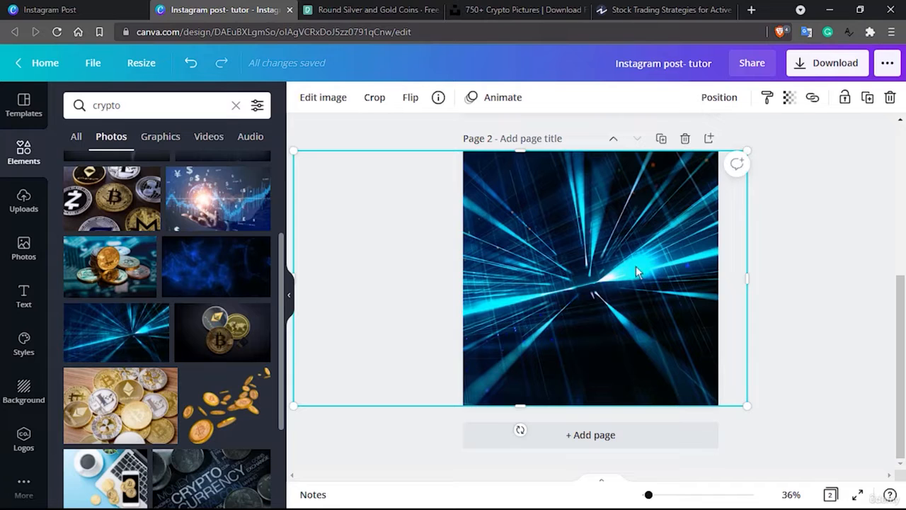
left_click(846, 230)
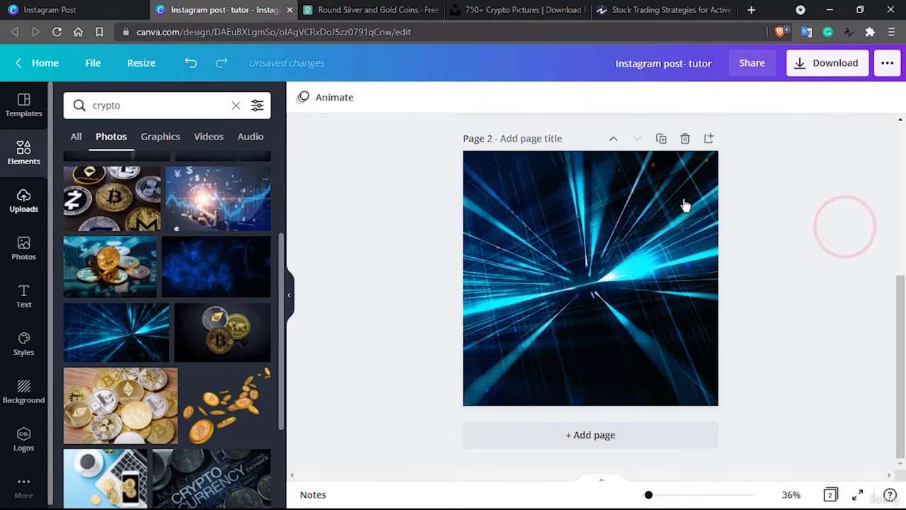
left_click(116, 103)
key("Return")
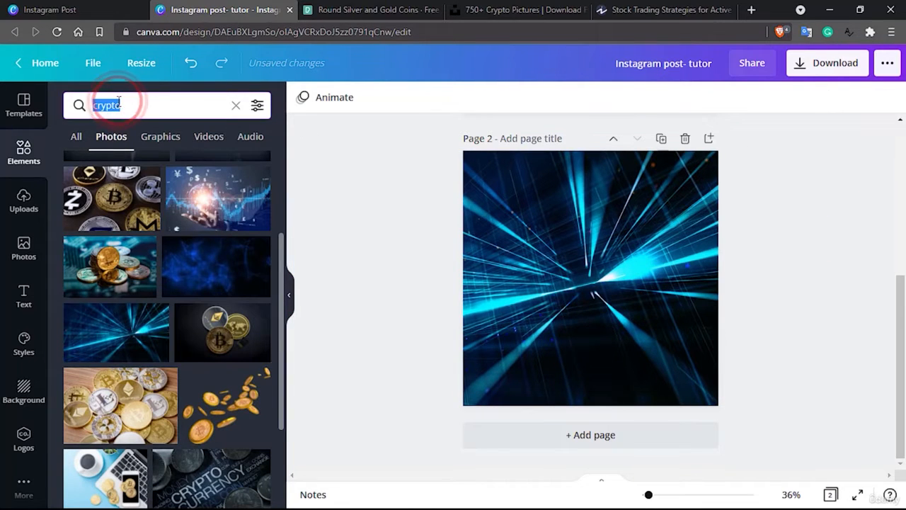
Step: Browse the text font combinations and add the "cold, smooth & tasty." combination to page 2
left_click(27, 289)
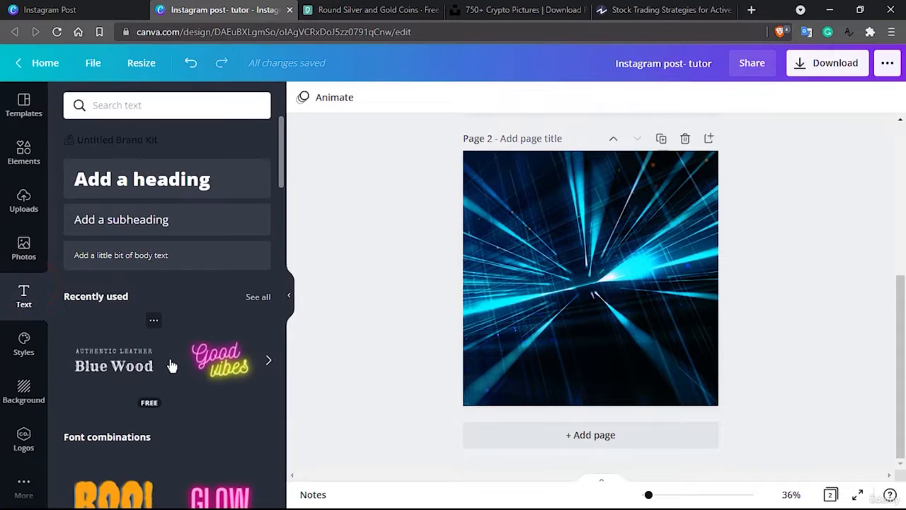
scroll(170, 365, "down", 3)
scroll(170, 365, "down", 3)
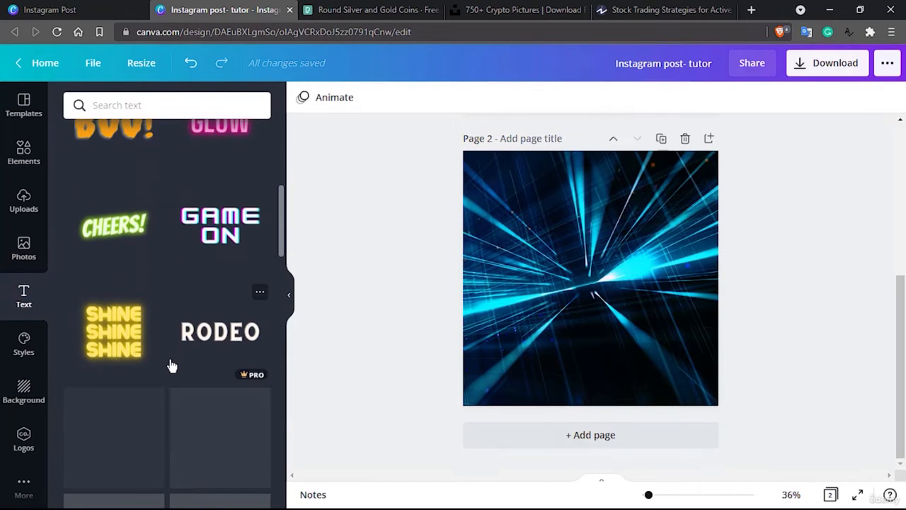
scroll(171, 366, "down", 5)
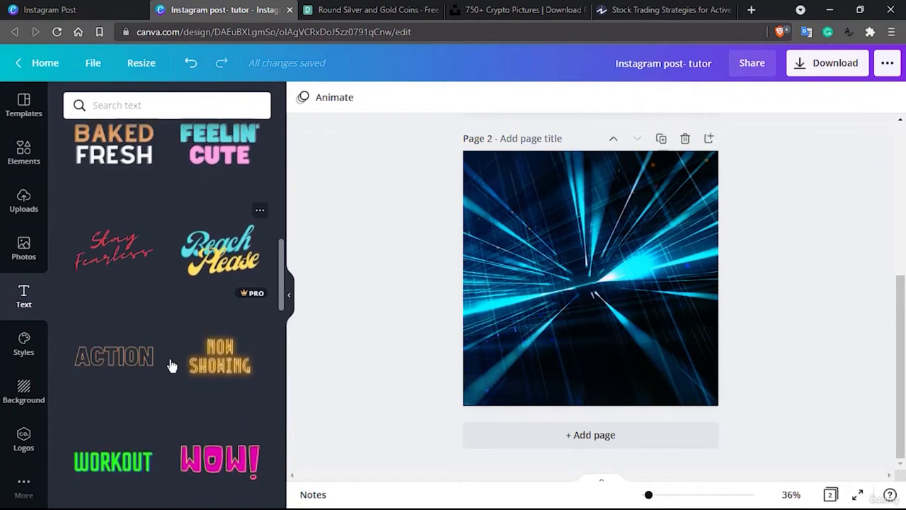
scroll(171, 366, "down", 5)
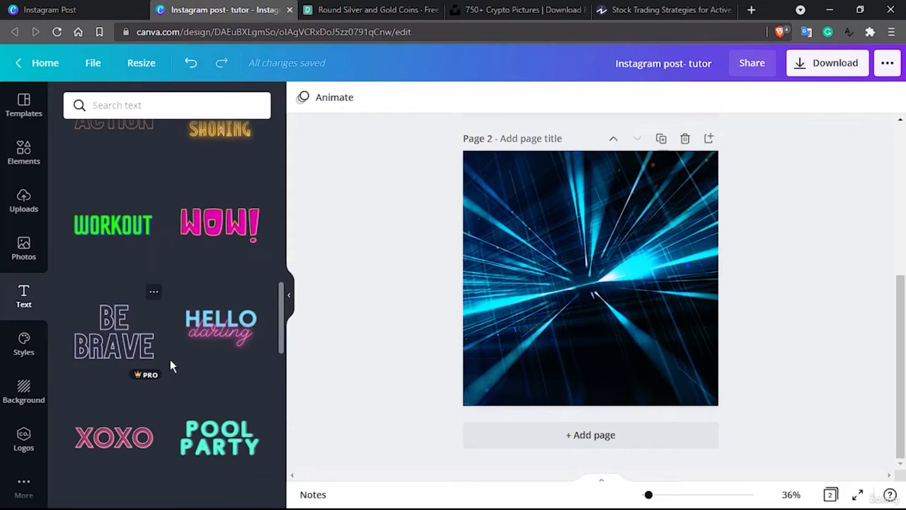
scroll(171, 366, "down", 4)
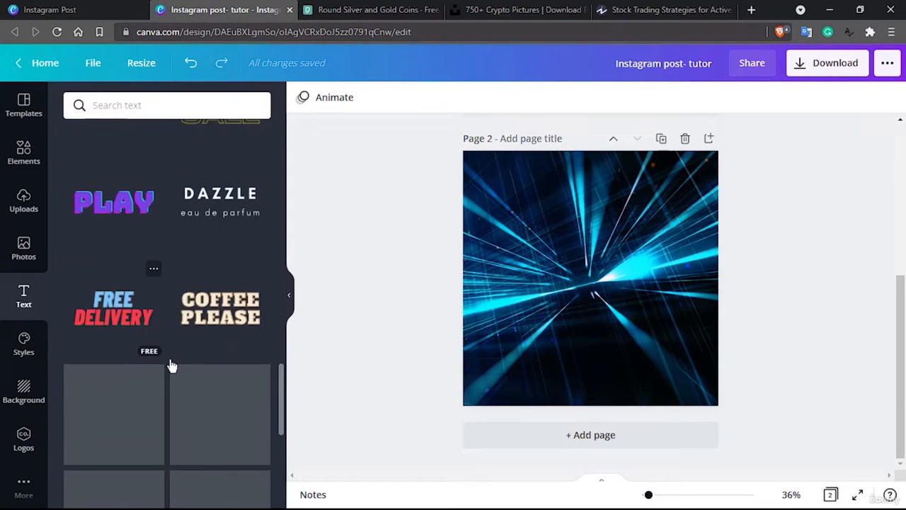
scroll(171, 365, "down", 2)
scroll(170, 365, "down", 2)
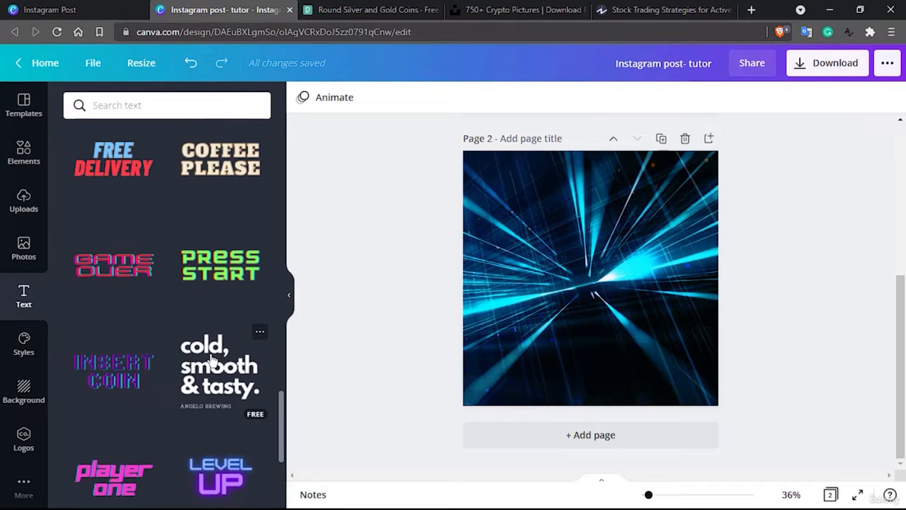
scroll(211, 361, "down", 2)
scroll(222, 313, "down", 3)
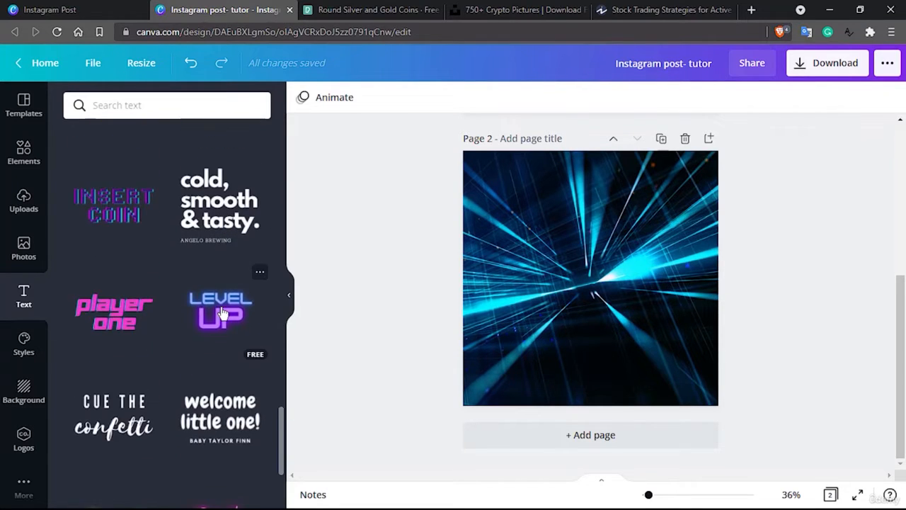
scroll(221, 312, "up", 3)
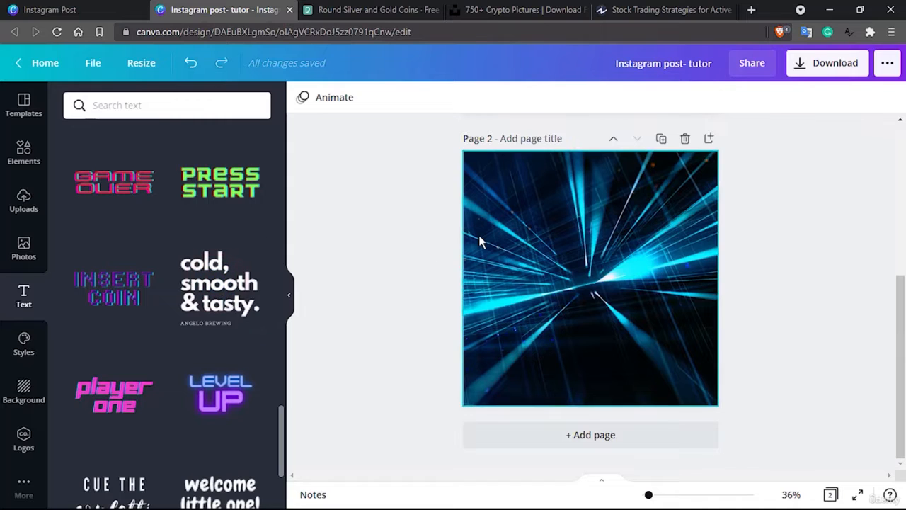
Step: Ungroup the "cold, smooth & tasty." text combination into separate headline and subtitle boxes
left_click(565, 240)
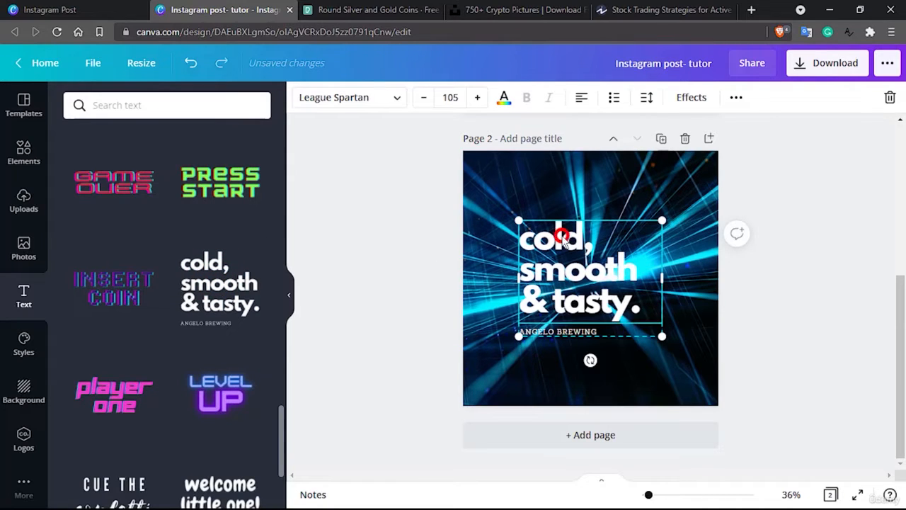
left_click(737, 98)
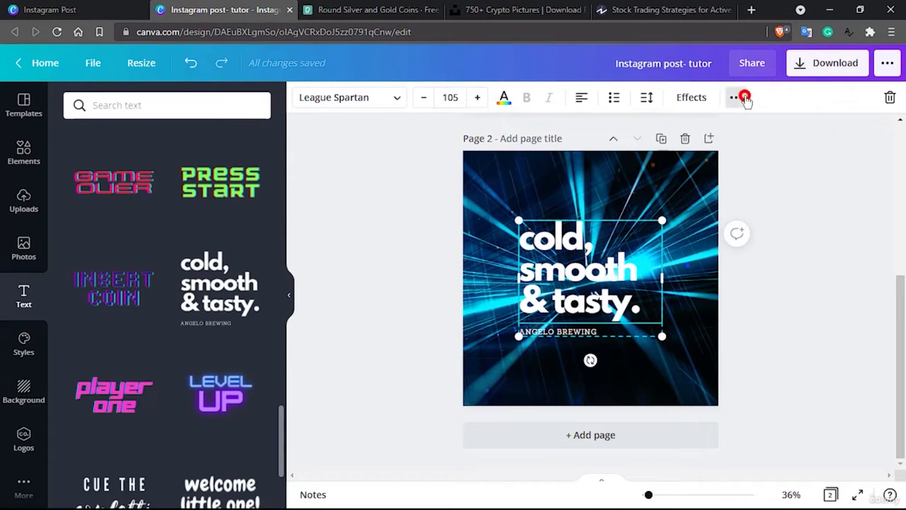
left_click(532, 129)
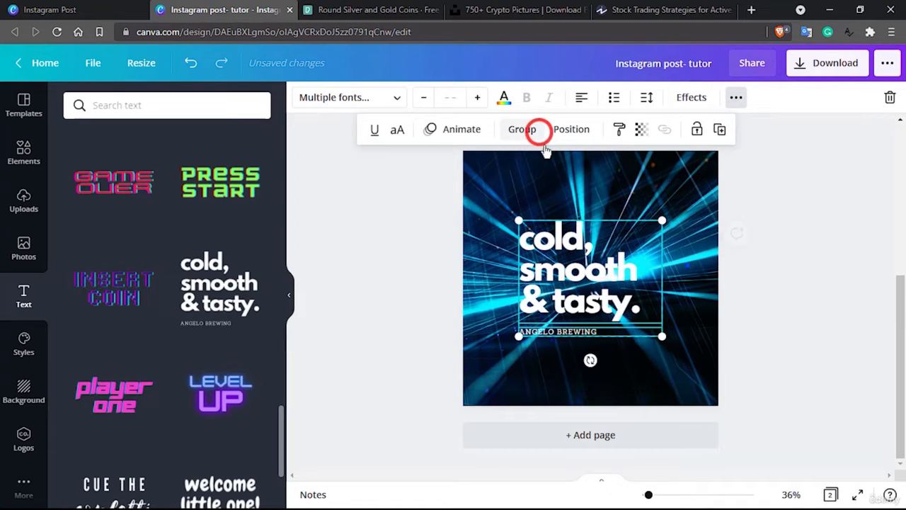
left_click(612, 336)
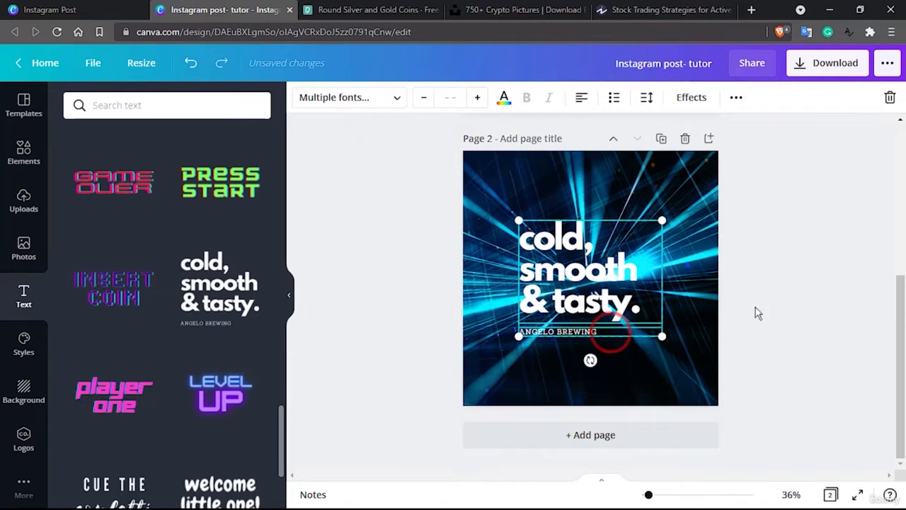
Step: Delete the "ANGELO BREWING" subtitle from page 2
left_click(763, 305)
left_click(594, 331)
key("Delete")
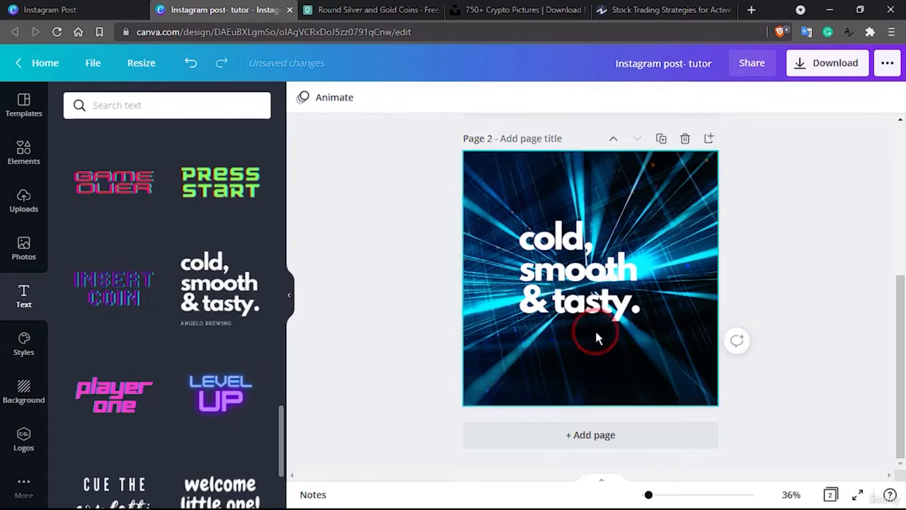
Step: Replace the "cold, smooth & tasty." headline text with "TRADING STRATEGY EVERY TRADER MUST KNOW"
left_click(585, 276)
left_click(586, 277)
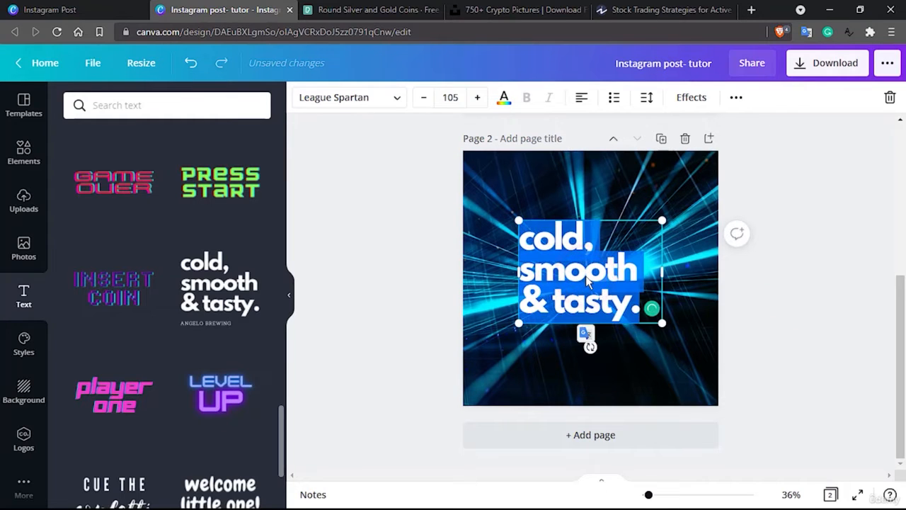
type("T")
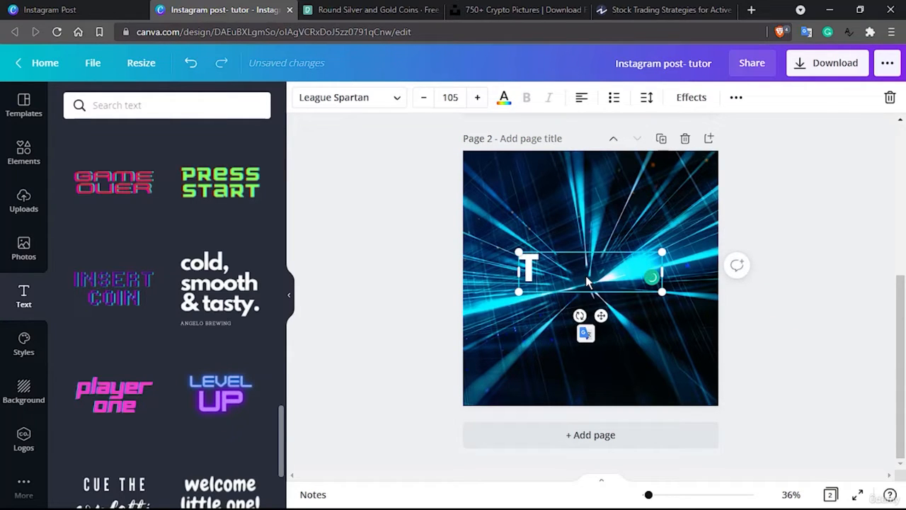
type("R")
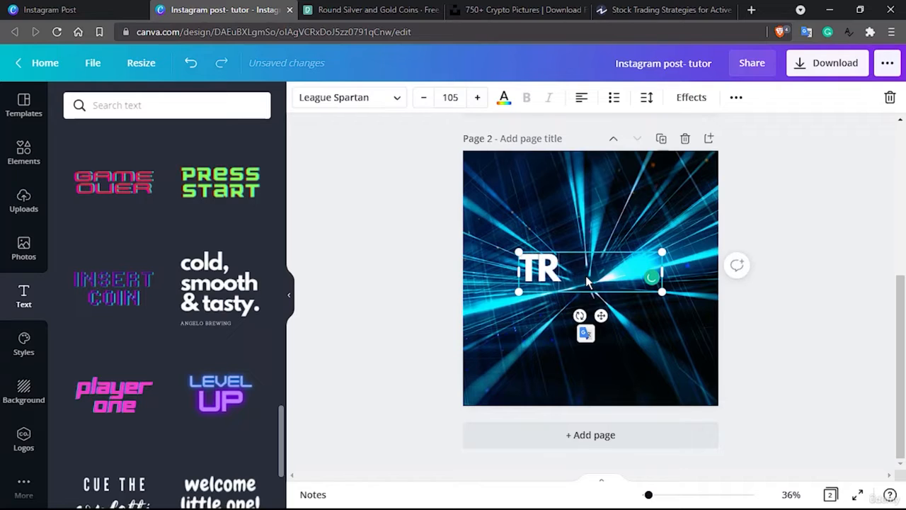
type("ADING STRATEGY")
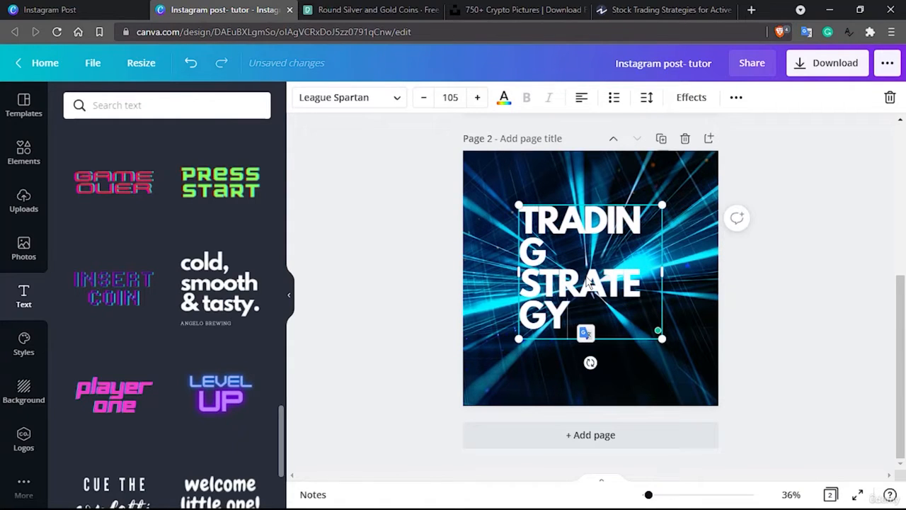
type(" EVERY T")
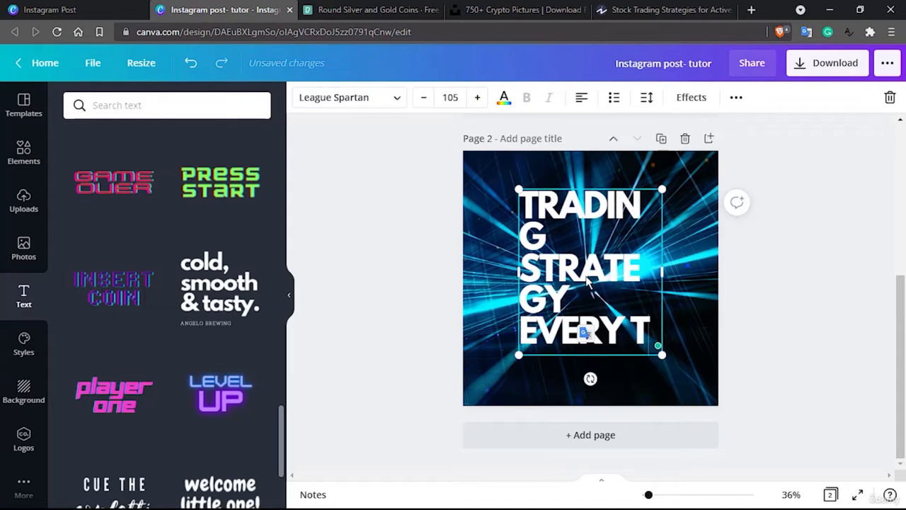
type("RADER")
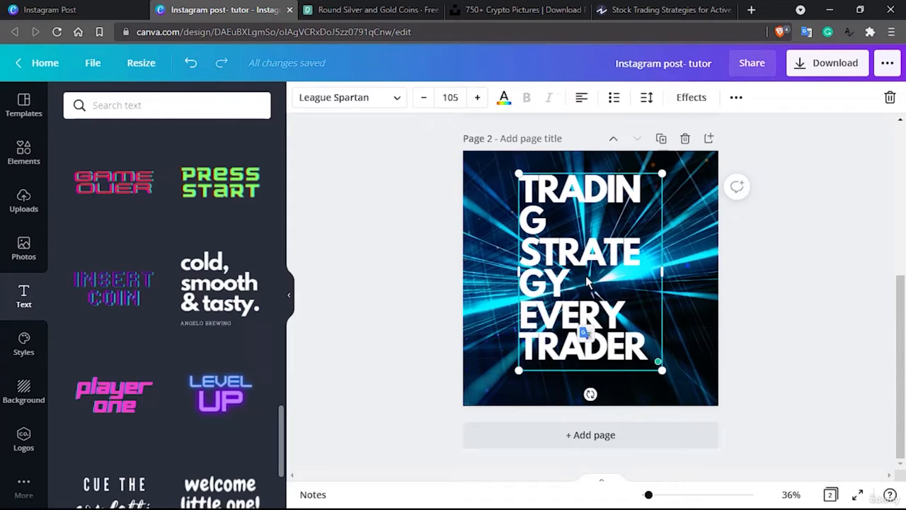
type(" MUST")
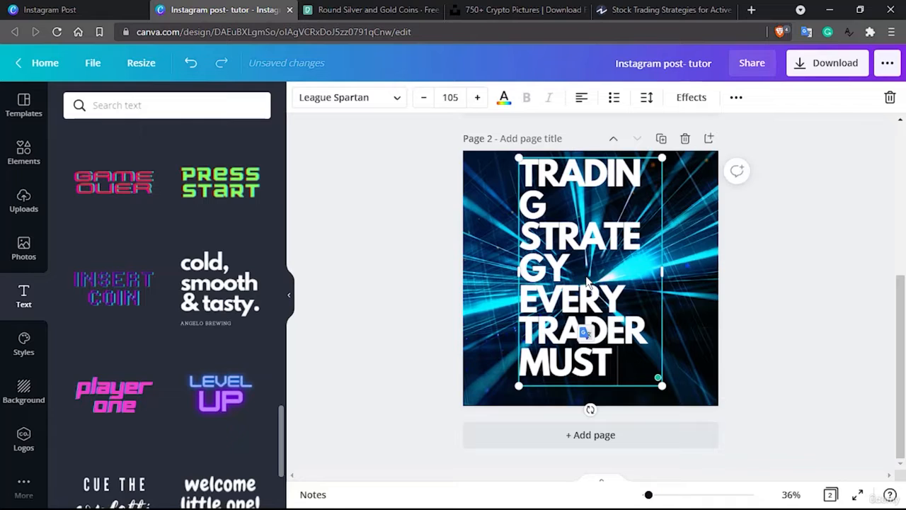
type(" KNOW")
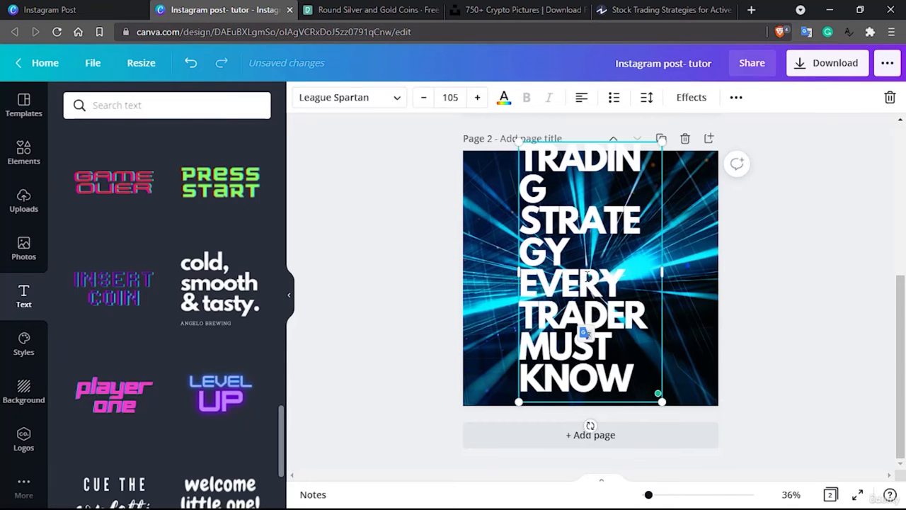
Step: Widen the headline's text box on both sides to span the full page width of 1,080
triple_click(641, 371)
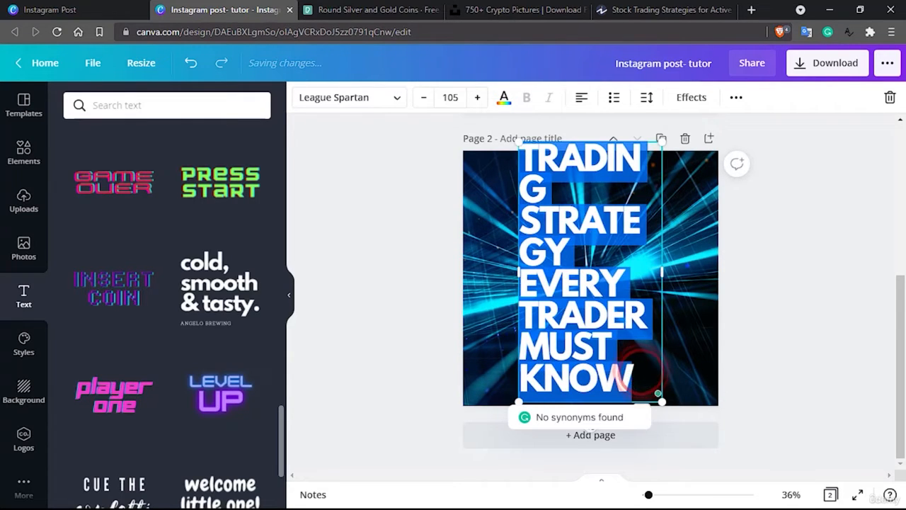
left_click_drag(661, 272, 717, 271)
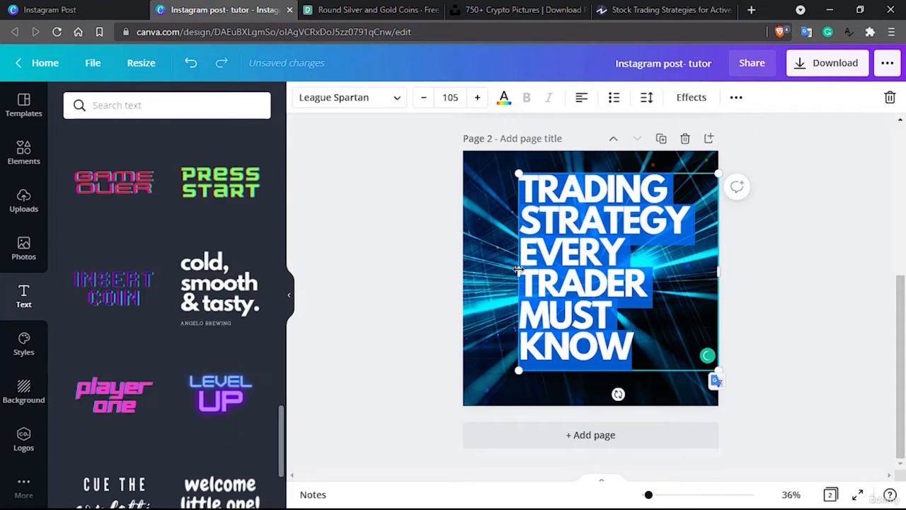
left_click_drag(517, 269, 460, 268)
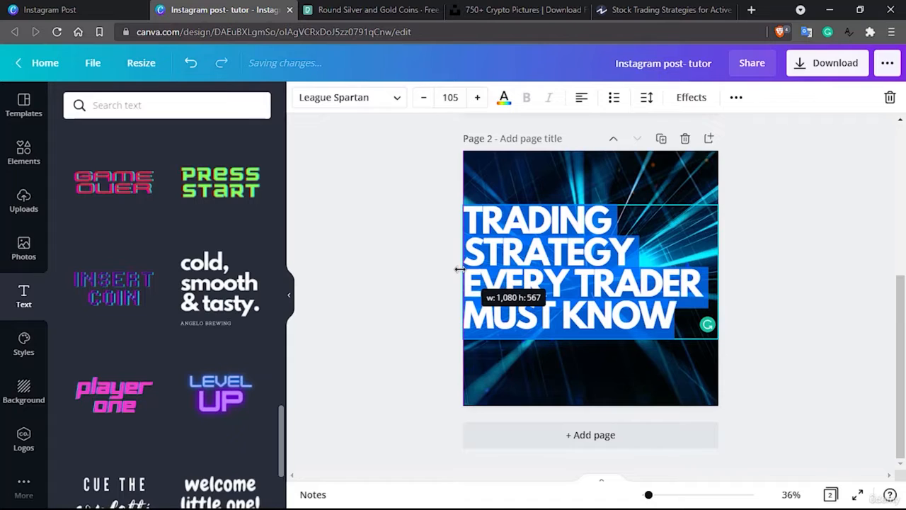
Step: Reduce the headline's font size to 60
left_click(458, 101)
left_click(458, 101)
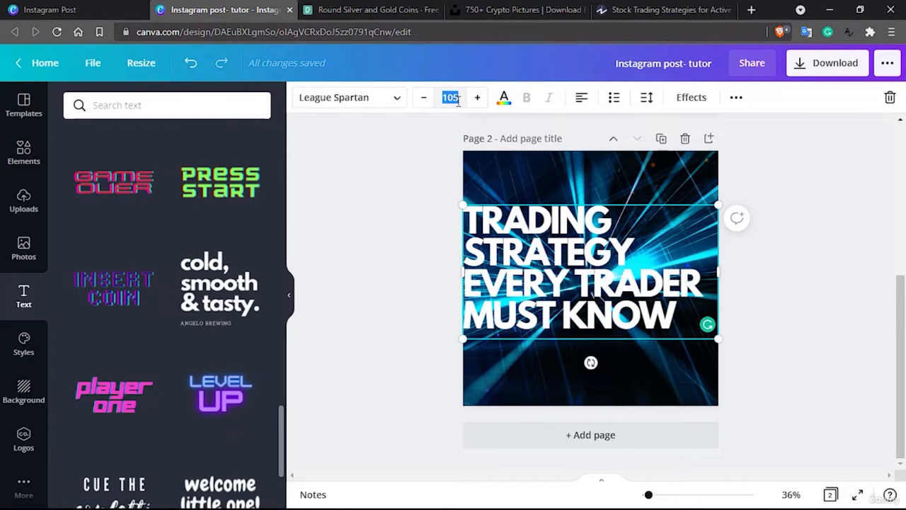
type("50")
key("Return")
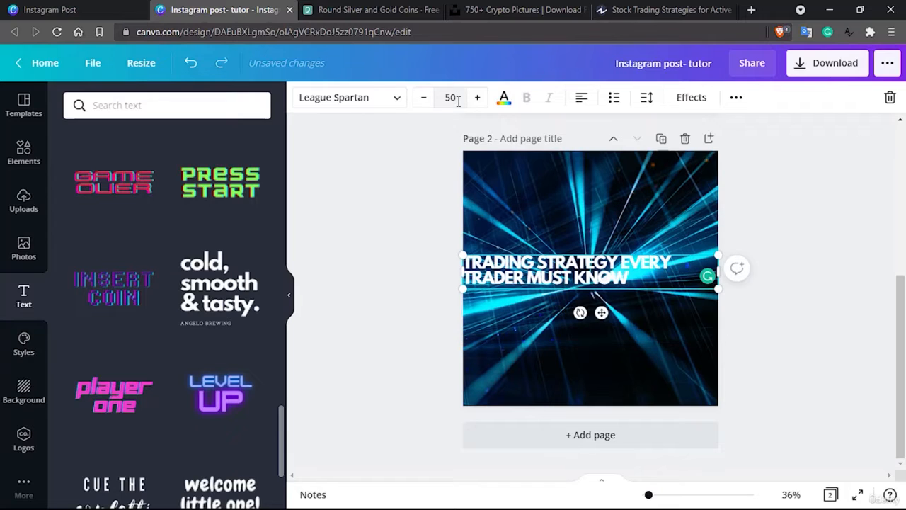
left_click(458, 99)
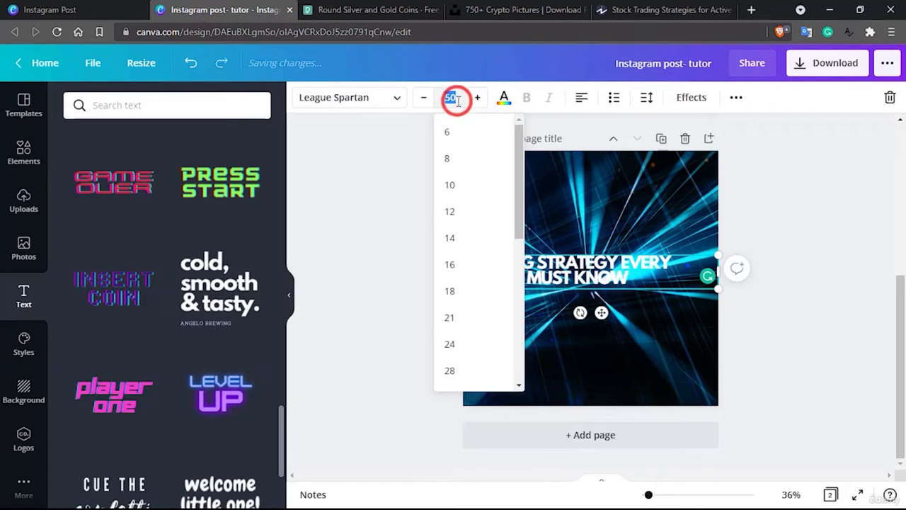
type("60")
key("Return")
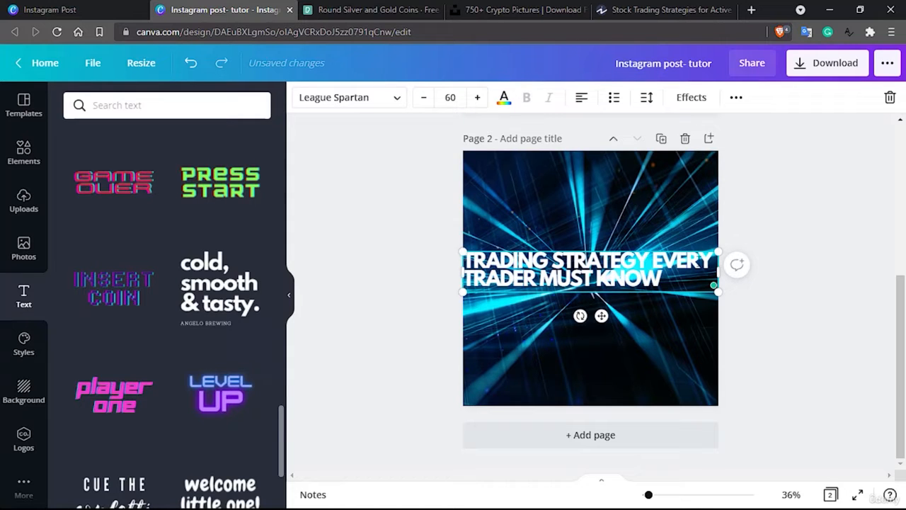
Step: Duplicate the headline text box and place the copy directly below the original, aligned with it
mouse_move(718, 273)
left_mouse_down()
mouse_move(644, 267)
mouse_move(718, 263)
left_mouse_up()
left_click(649, 310)
key("ctrl+v")
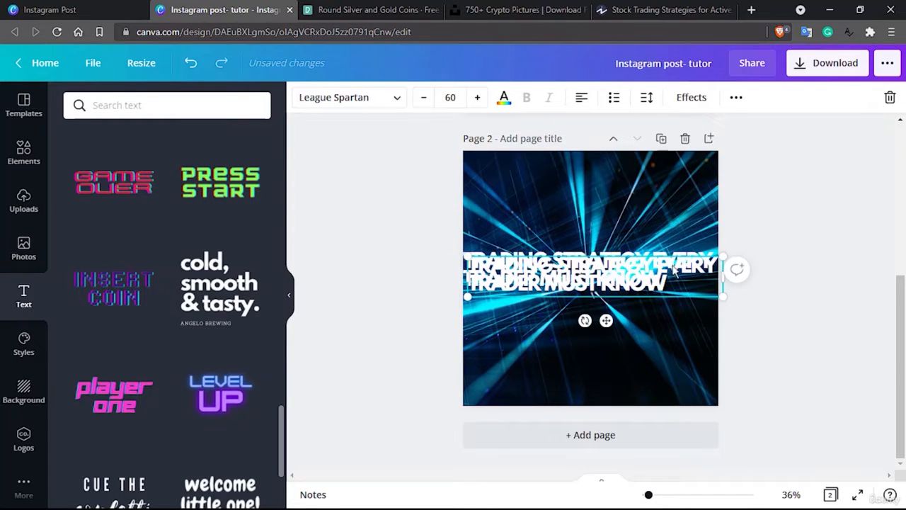
left_click_drag(672, 263, 668, 306)
Step: Shorten the upper headline to "TRADING STRATEGY" by removing the words that follow
left_click(640, 262)
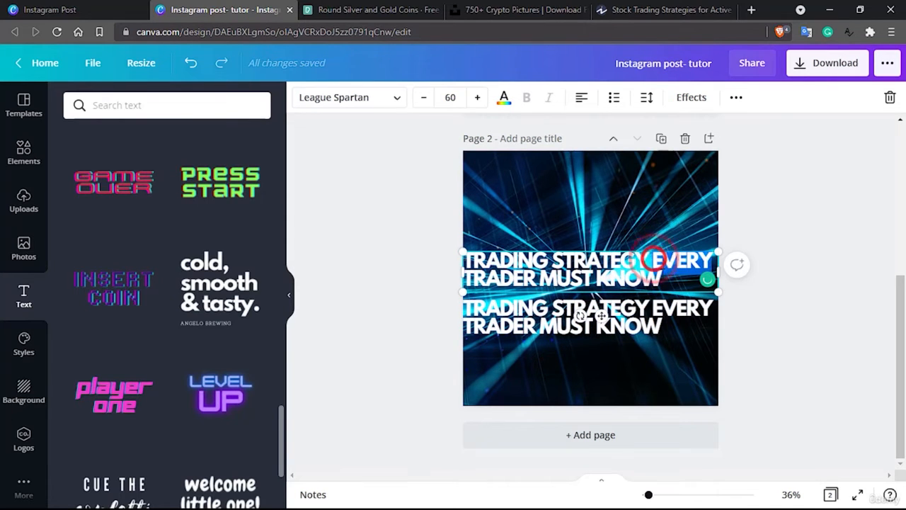
double_click(707, 279)
key("BackSpace")
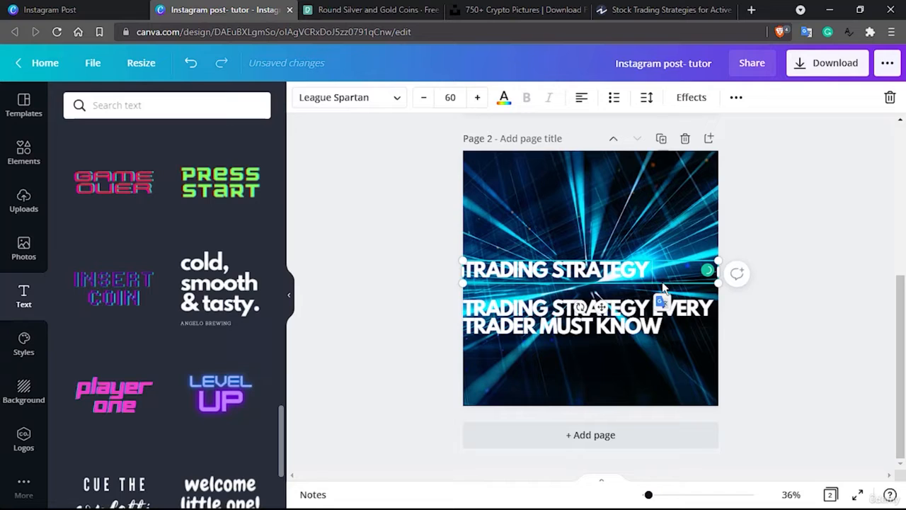
Step: Remove "TRADING STRATEGY" from the lower headline so that it reads "EVERY TRADER MUST KNOW"
left_click(612, 325)
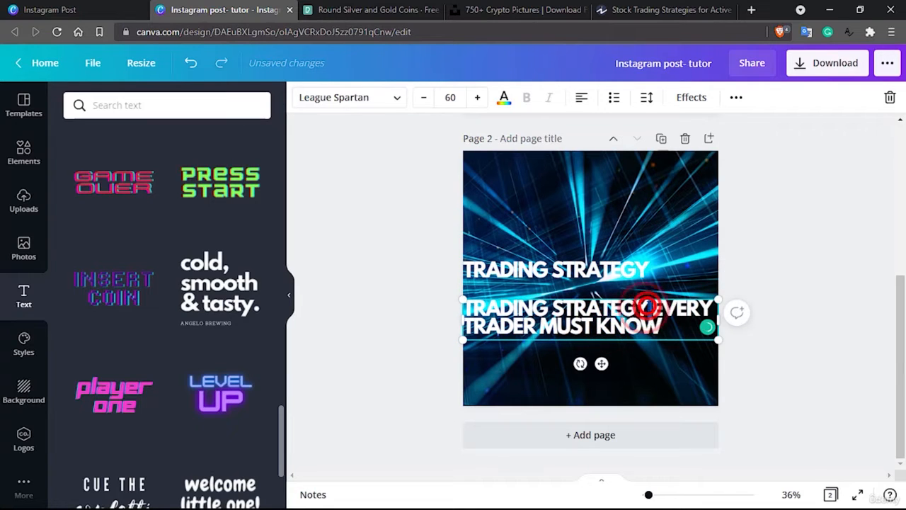
double_click(645, 305)
left_click(627, 313)
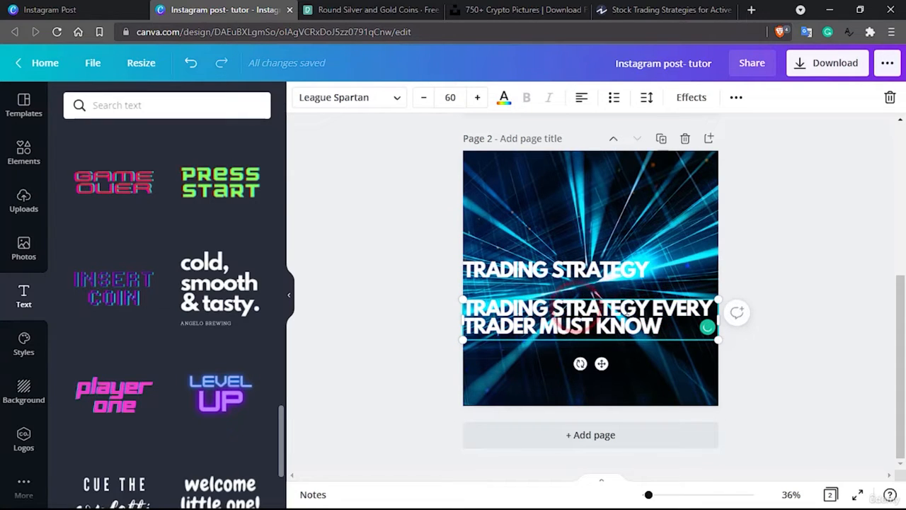
double_click(626, 309)
key("BackSpace")
double_click(511, 309)
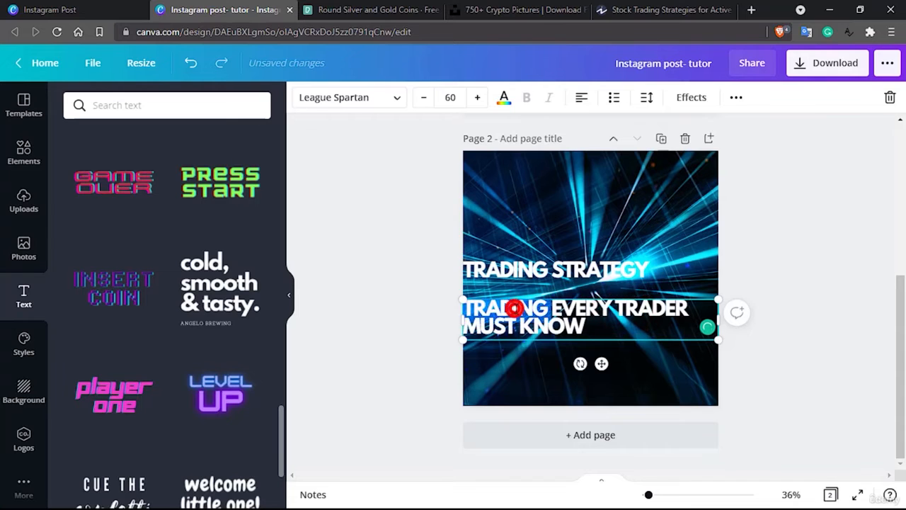
key("BackSpace")
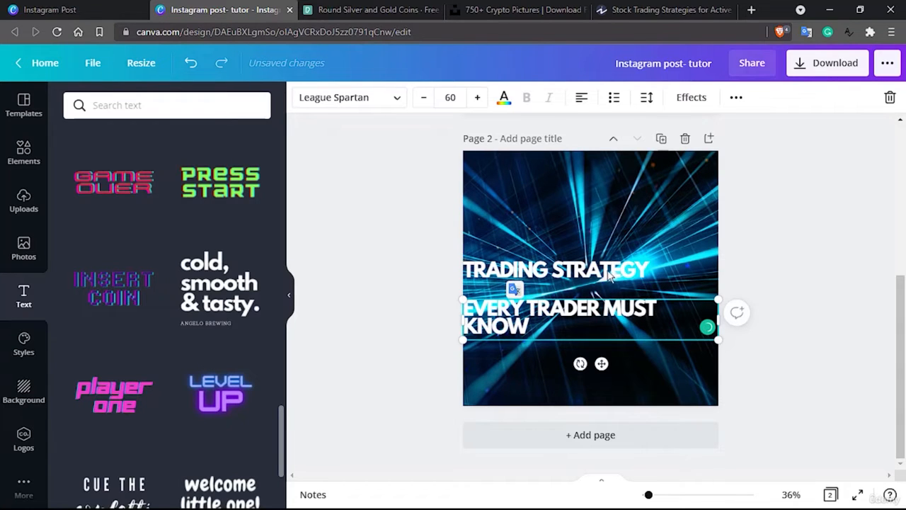
Step: Move "TRADING STRATEGY" to the page's top edge and "EVERY TRADER MUST KNOW" directly beneath it, and centre-align both texts
left_click_drag(610, 277, 604, 160)
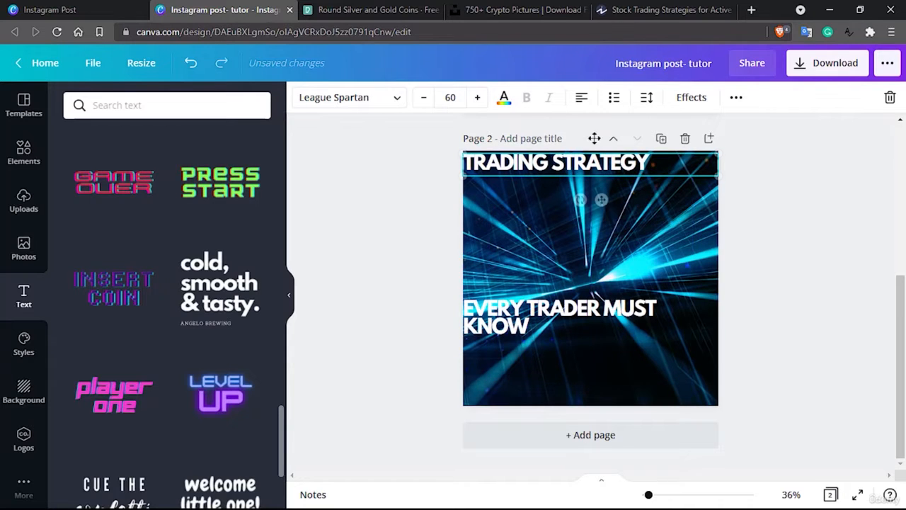
left_click(582, 97)
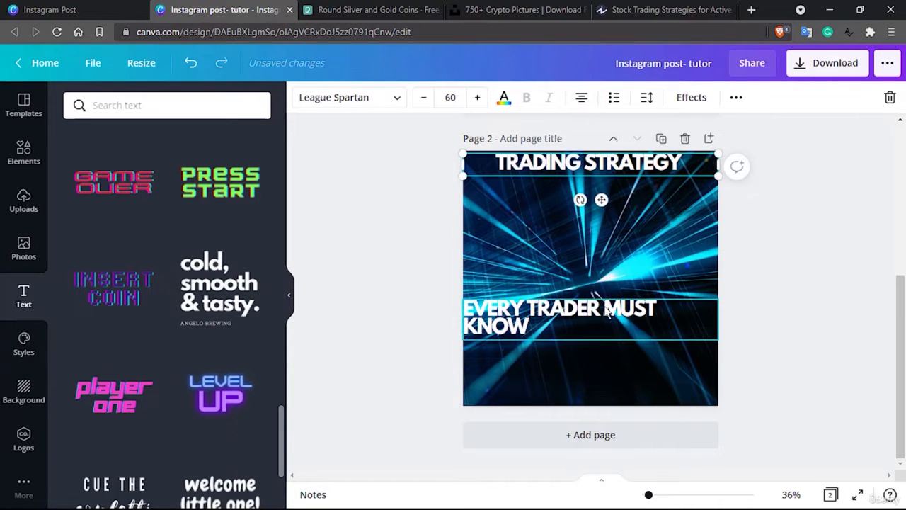
left_click_drag(602, 307, 603, 185)
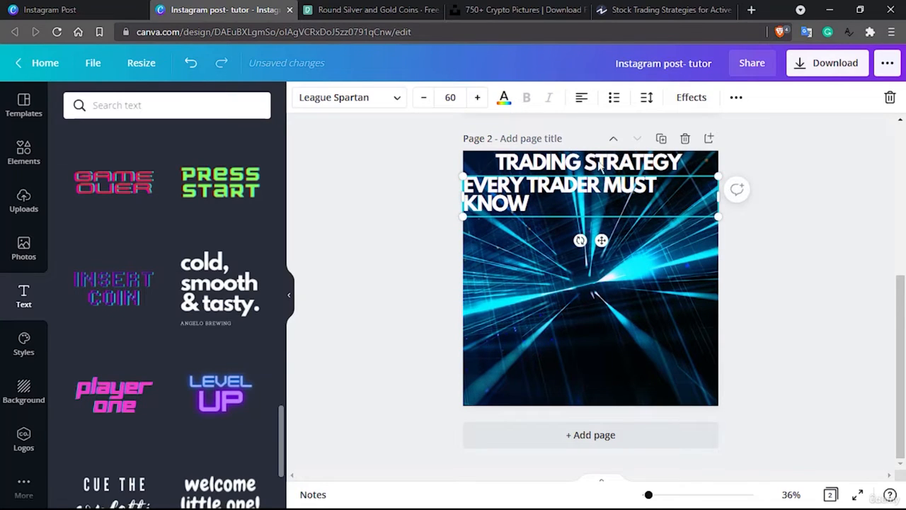
left_click(584, 97)
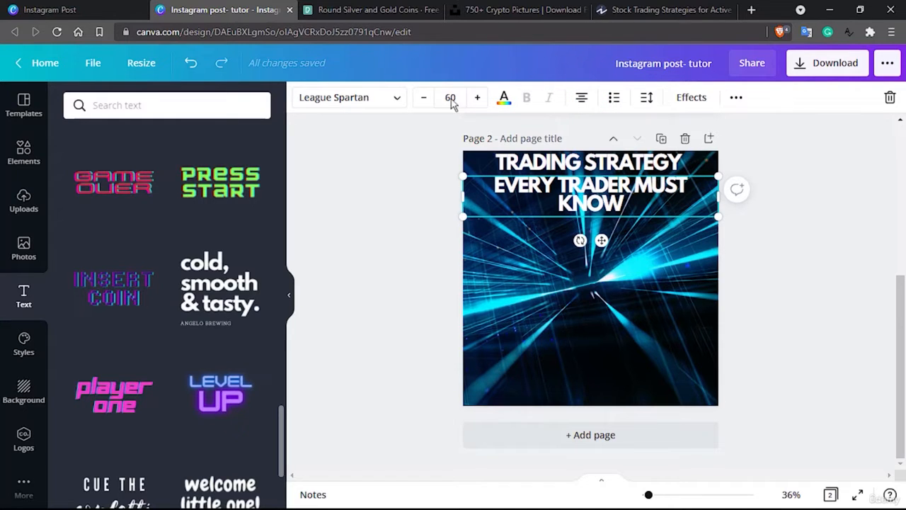
Step: Reduce the font size of "EVERY TRADER MUST KNOW" to 56 to fit it on one line
left_click(423, 97)
left_click(424, 97)
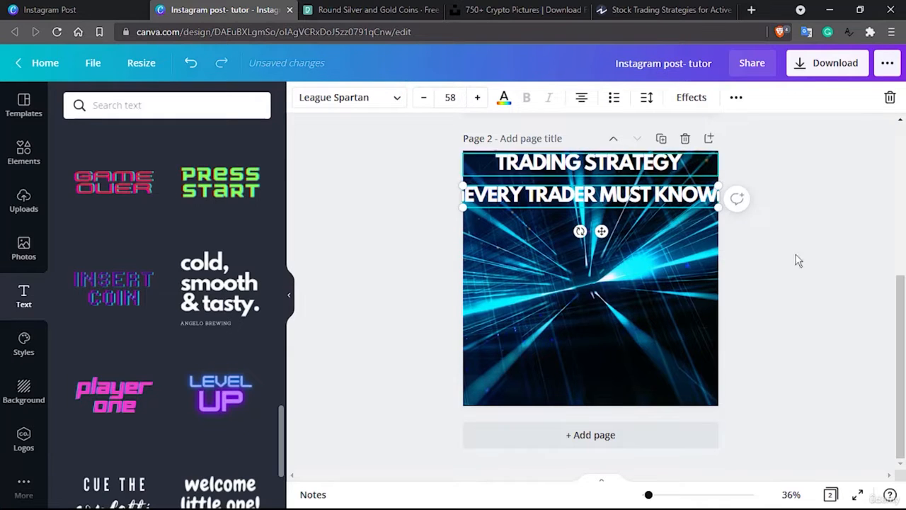
left_click(427, 97)
left_click(426, 97)
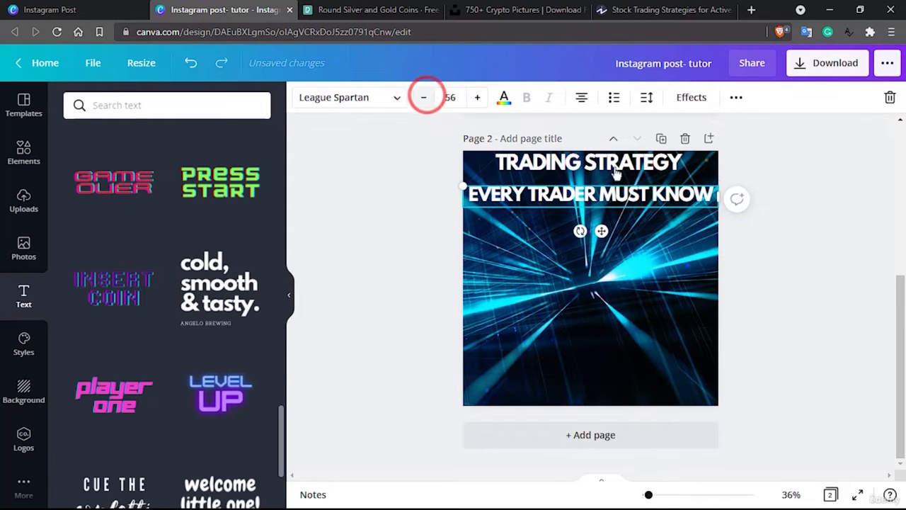
left_click(844, 256)
Step: Move "TRADING STRATEGY" slightly down to sit just above "EVERY TRADER MUST KNOW"
left_click(597, 197)
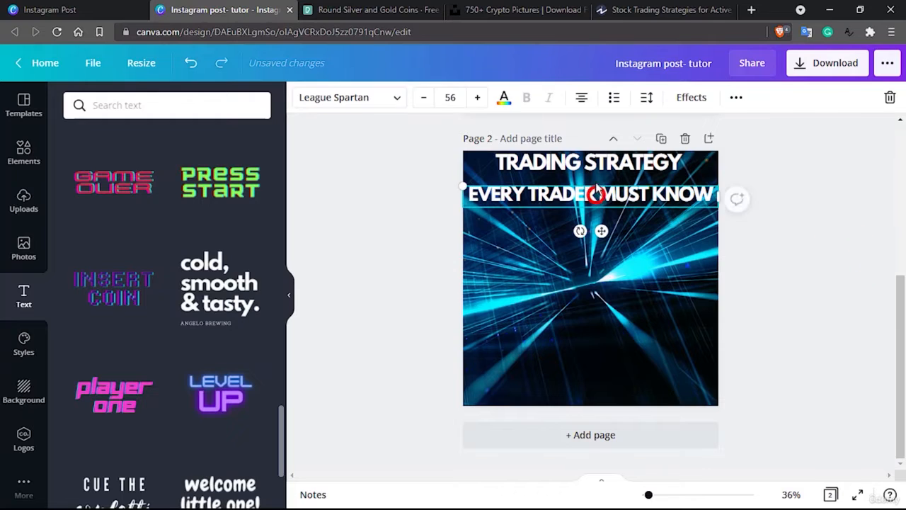
left_click(596, 170)
left_click_drag(595, 157, 596, 168)
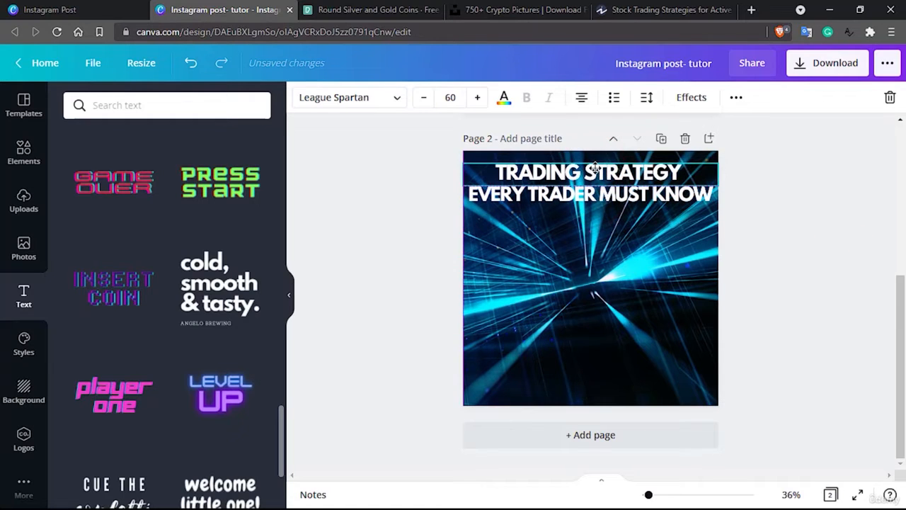
left_click(763, 207)
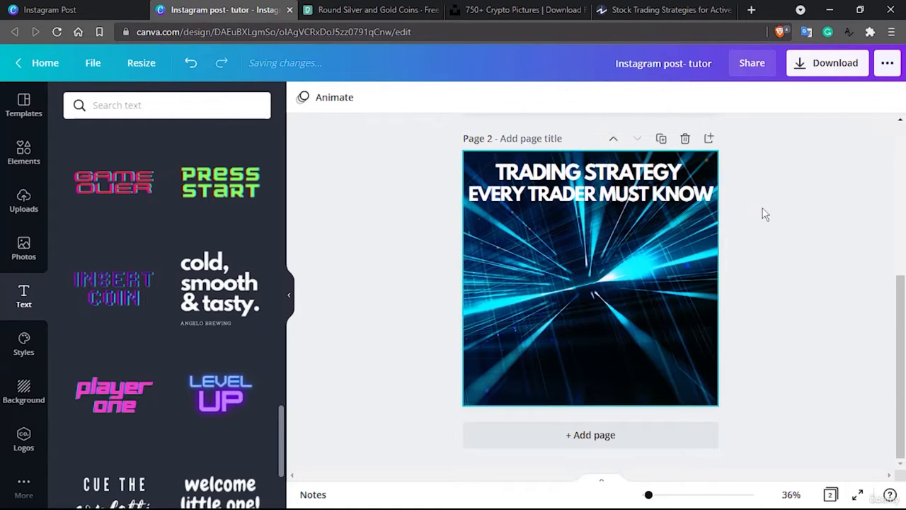
left_click(836, 252)
left_click(661, 273)
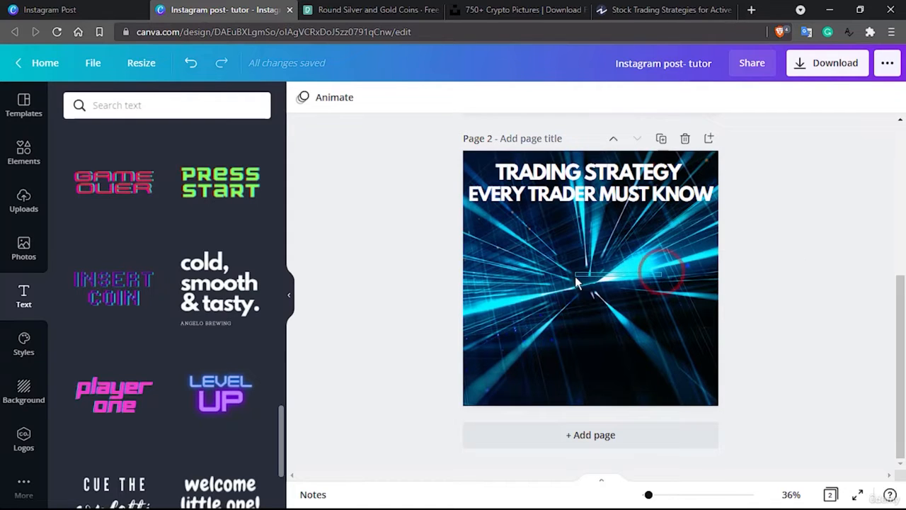
left_click_drag(599, 313, 525, 315)
left_click(625, 324)
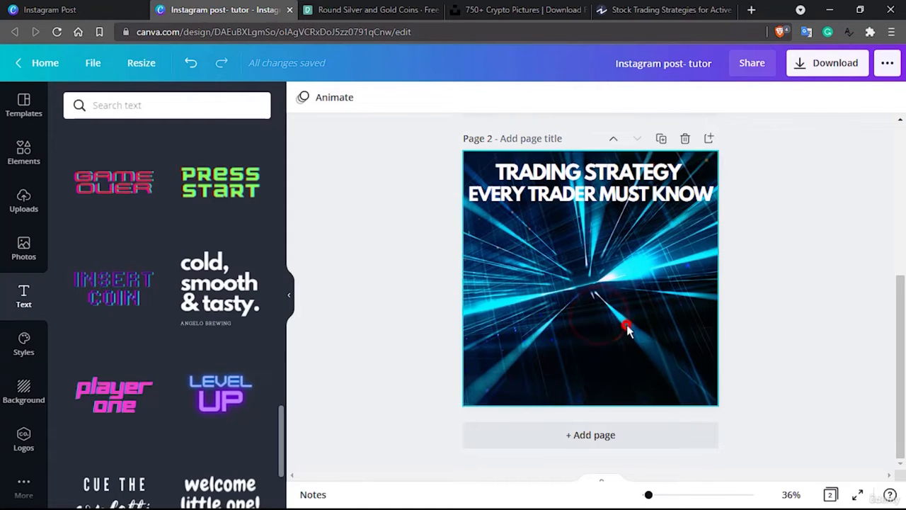
left_click(667, 340)
left_click(656, 349)
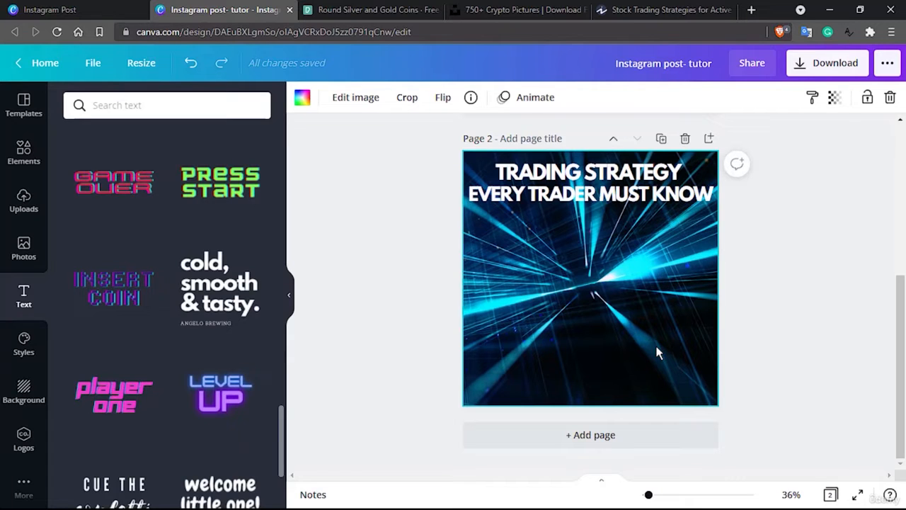
key("Delete")
key("ctrl+z")
left_click(671, 187)
left_click(640, 156)
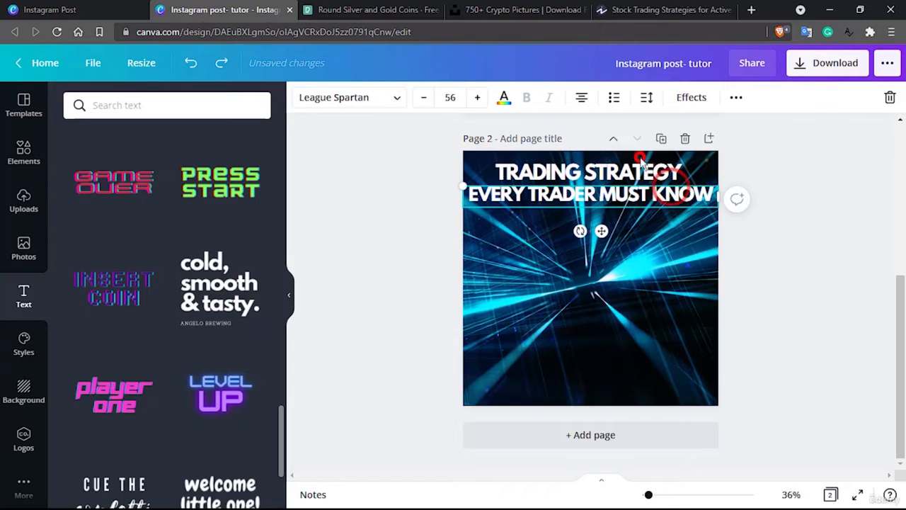
left_click(641, 168)
left_click(642, 170)
left_click(661, 297)
left_click_drag(678, 338, 622, 330)
right_click(622, 341)
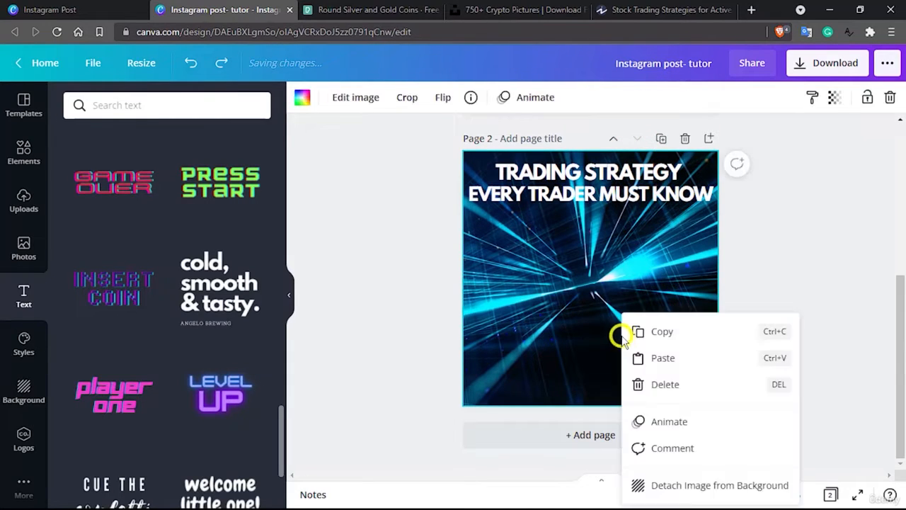
left_click(657, 385)
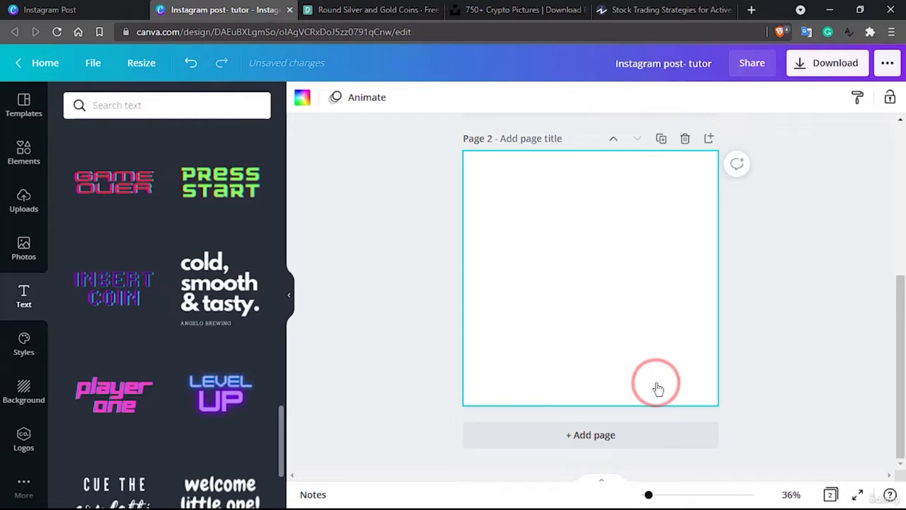
left_click(571, 188)
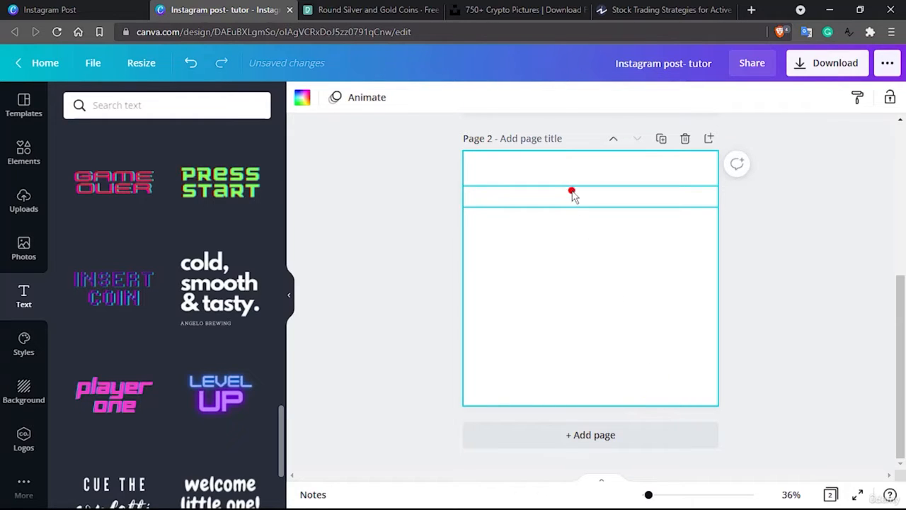
left_click(594, 305)
key("ctrl+z")
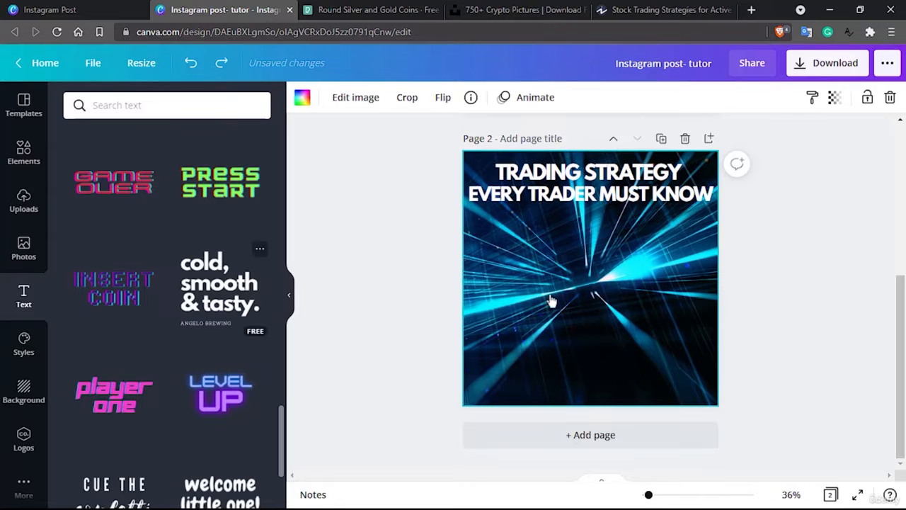
Step: Replace page 2's background with the dark blue network photo and shift it within the page so the bright blue network fills the frame
left_click(14, 156)
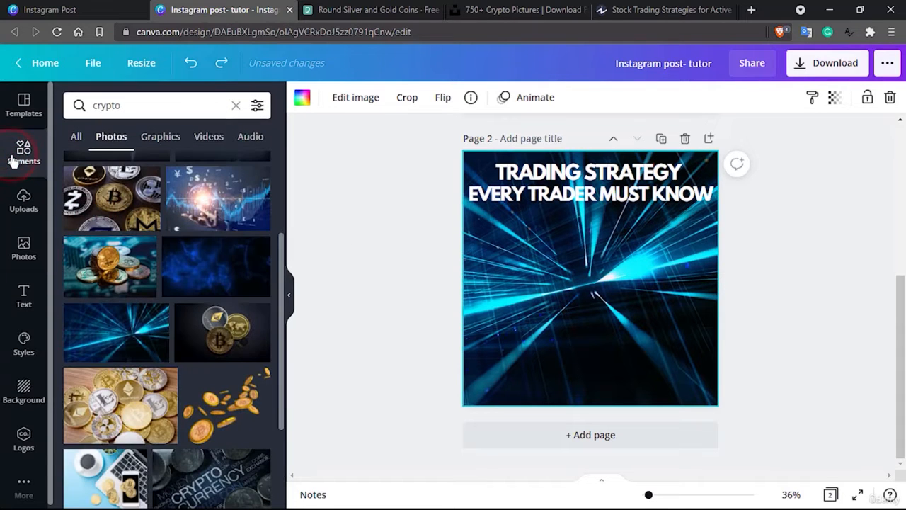
mouse_move(218, 265)
left_mouse_down()
mouse_move(435, 253)
mouse_move(566, 261)
mouse_move(466, 218)
left_mouse_up()
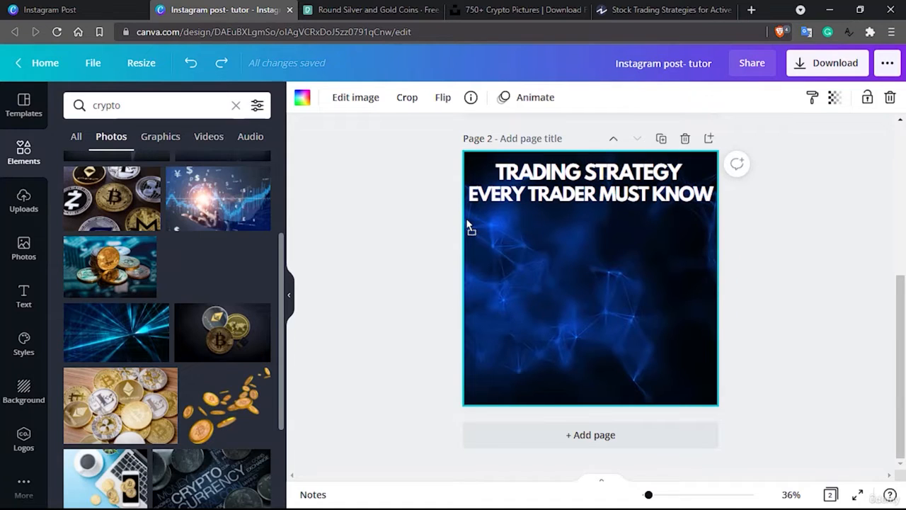
double_click(589, 282)
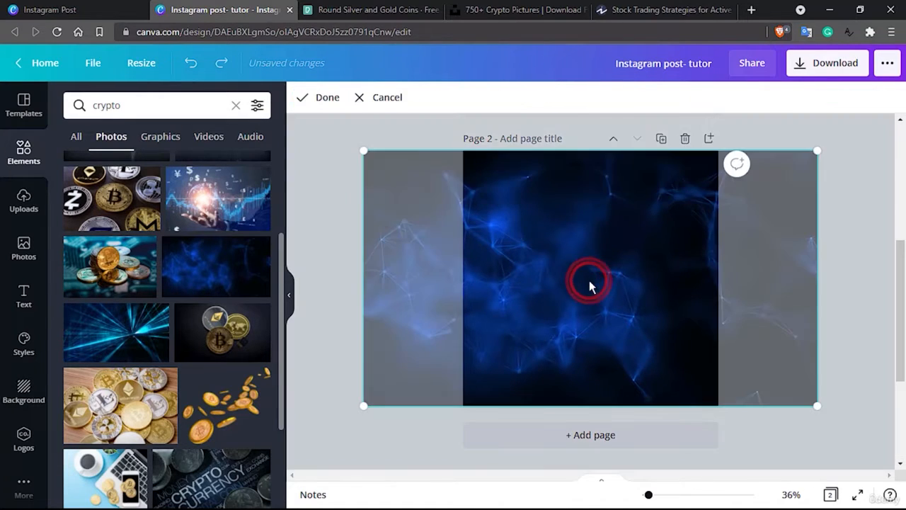
left_click_drag(589, 284, 543, 289)
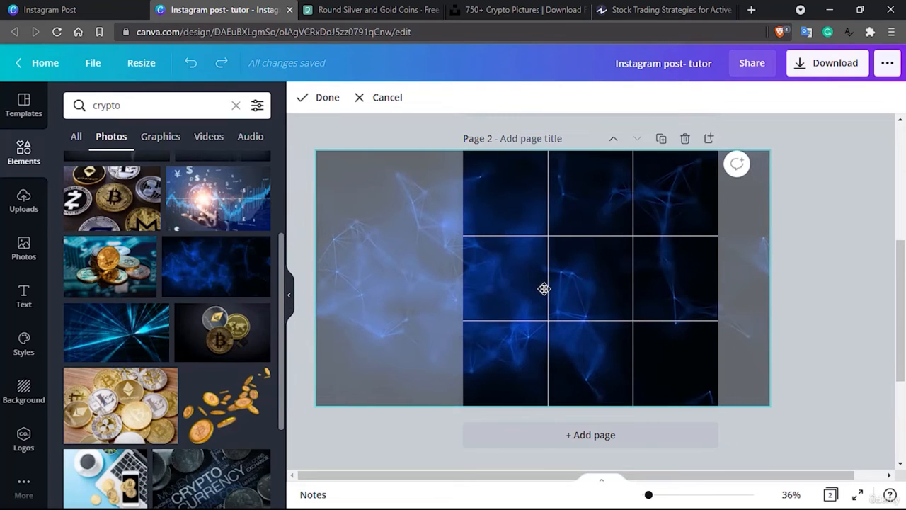
left_click(322, 98)
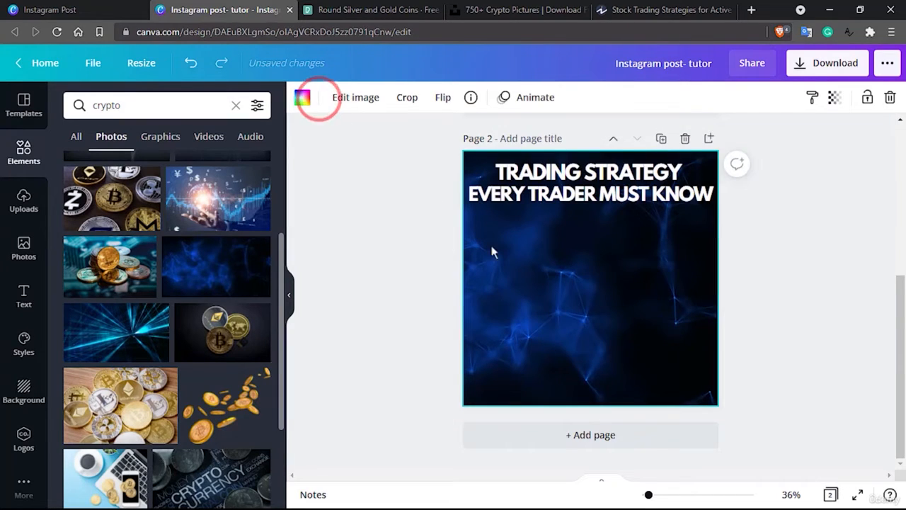
double_click(567, 311)
left_click_drag(567, 311, 677, 304)
left_click(348, 156)
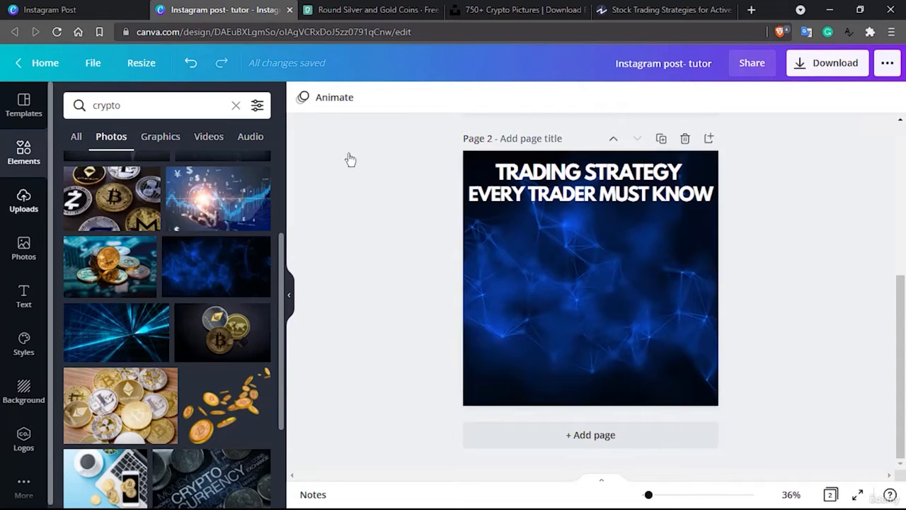
Step: Search the elements for "rectangle" and show only graphics
double_click(114, 97)
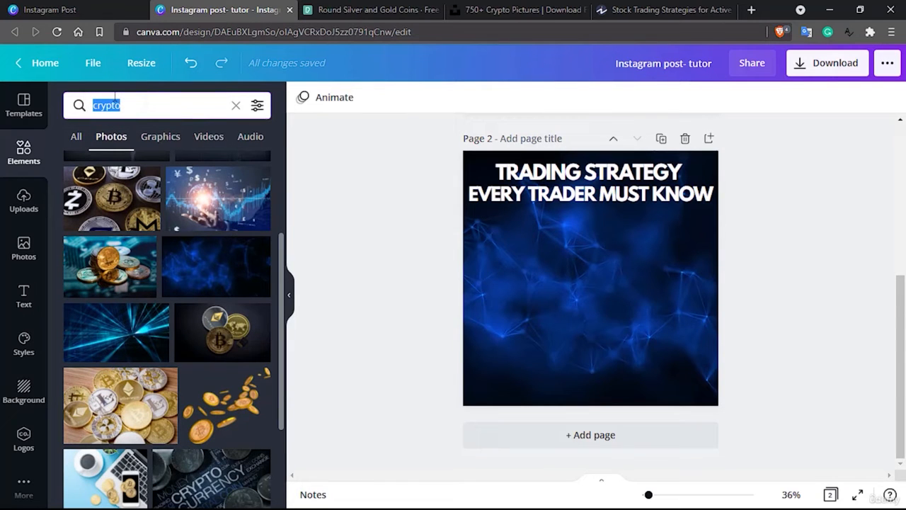
type("rectangle")
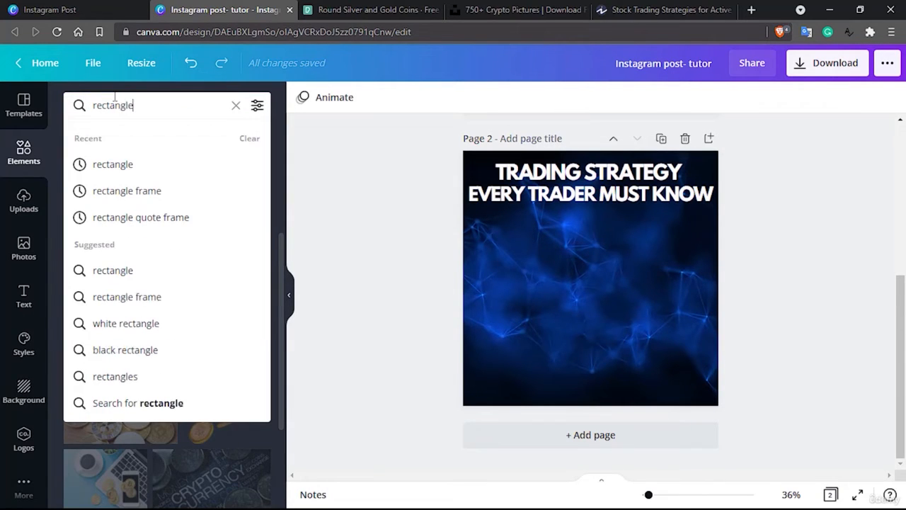
left_click(140, 271)
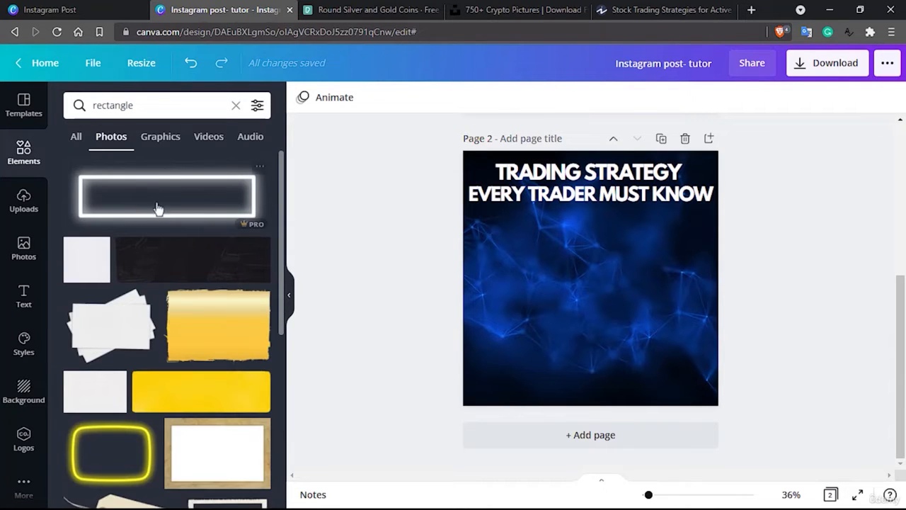
left_click(172, 138)
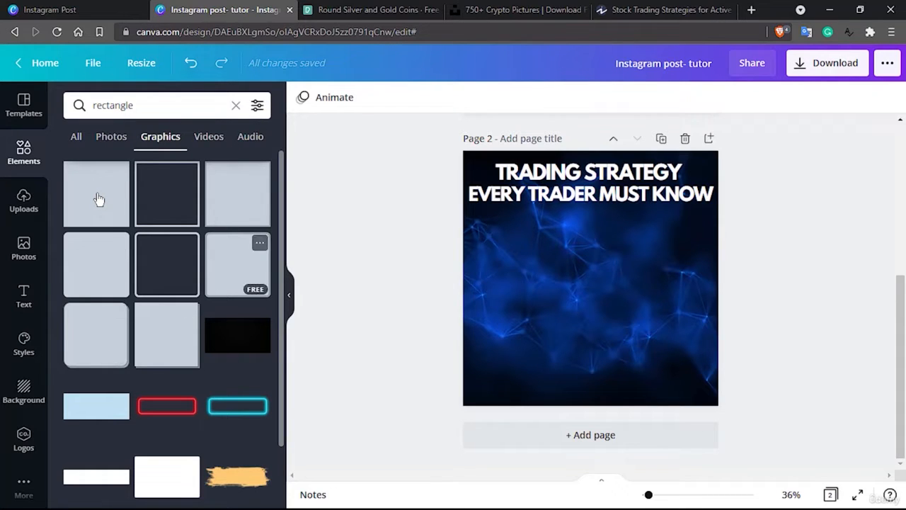
left_click(232, 260)
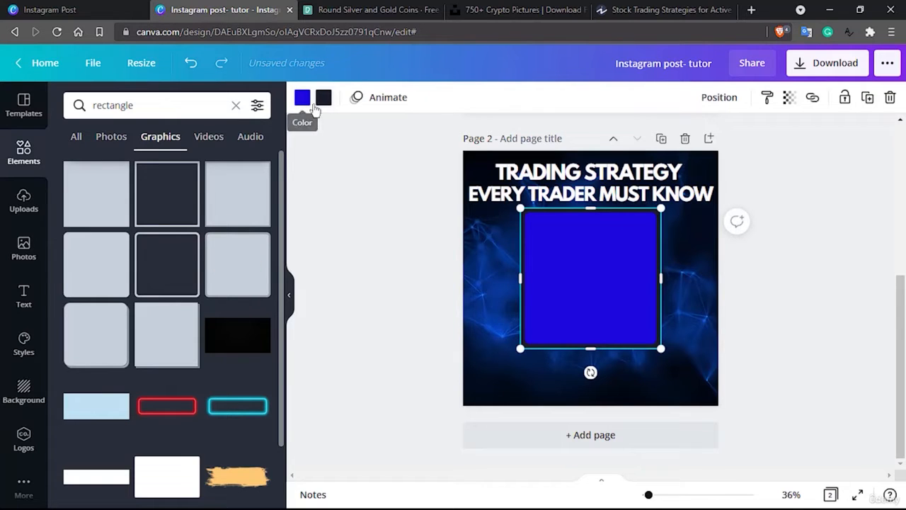
key("Delete")
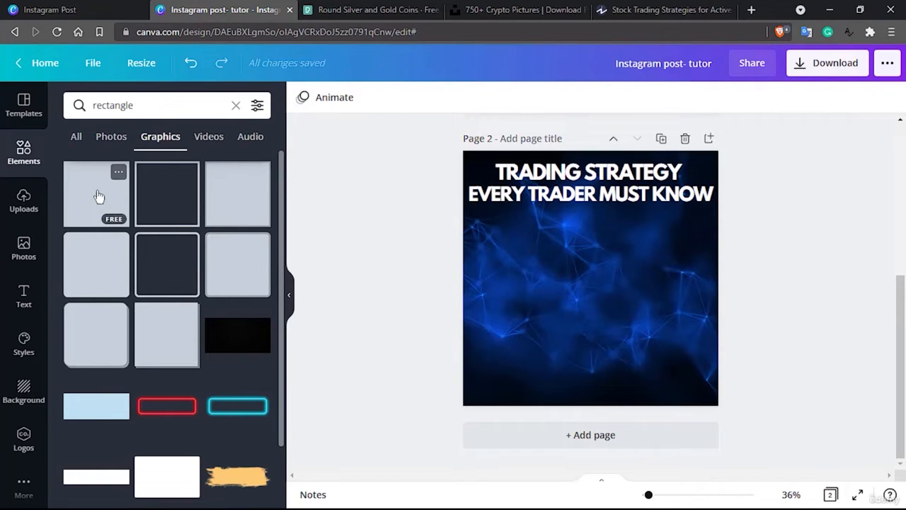
left_click(97, 192)
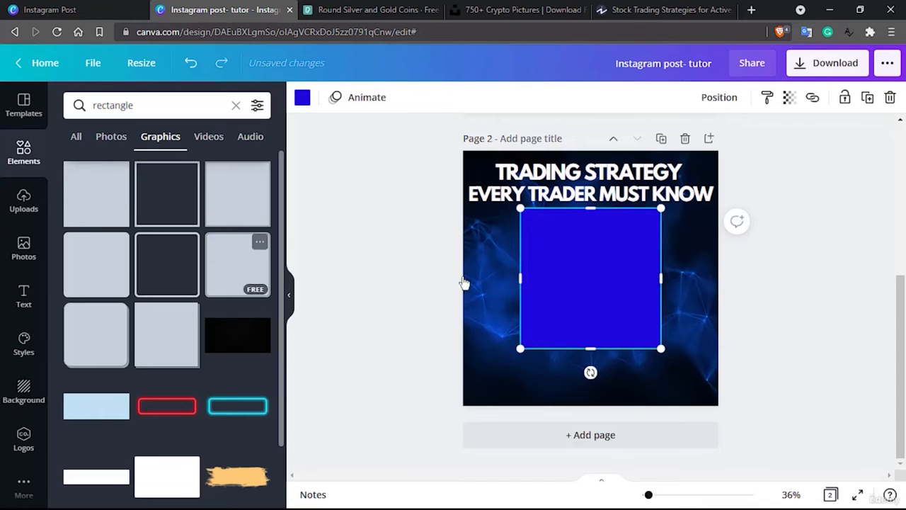
key("Delete")
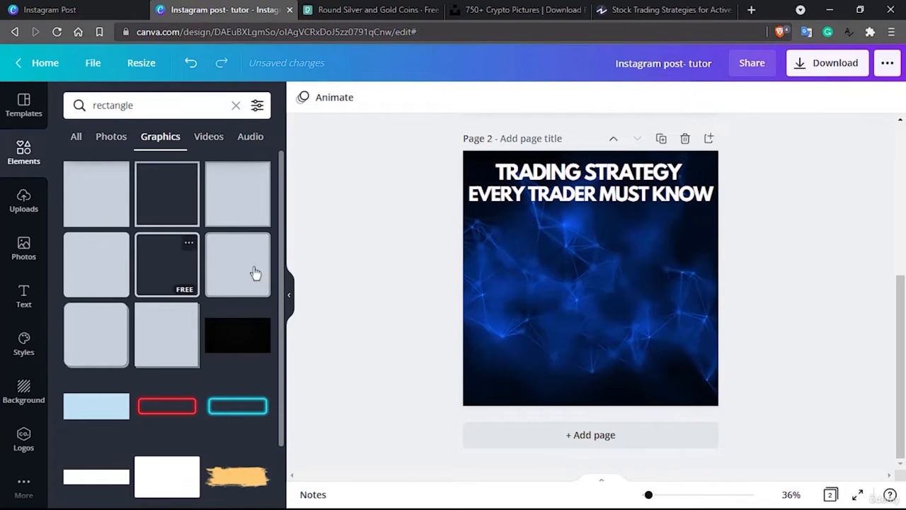
Step: Add the solid rectangle with slightly rounded corners and no border to page 2 and fill it with white
left_click(92, 261)
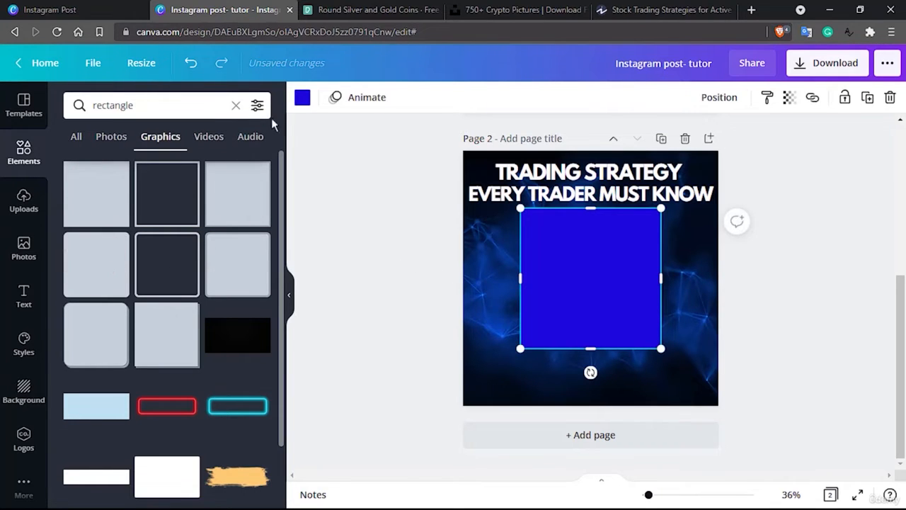
left_click(302, 97)
left_click(184, 166)
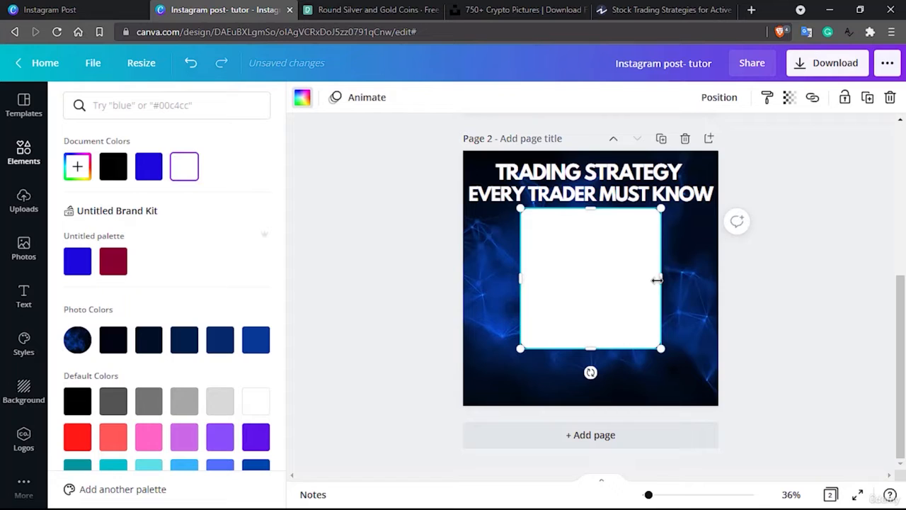
Step: Reshape the white rectangle into a wide, low bar and place it beneath the headline against the page's right edge
left_click_drag(590, 296, 657, 231)
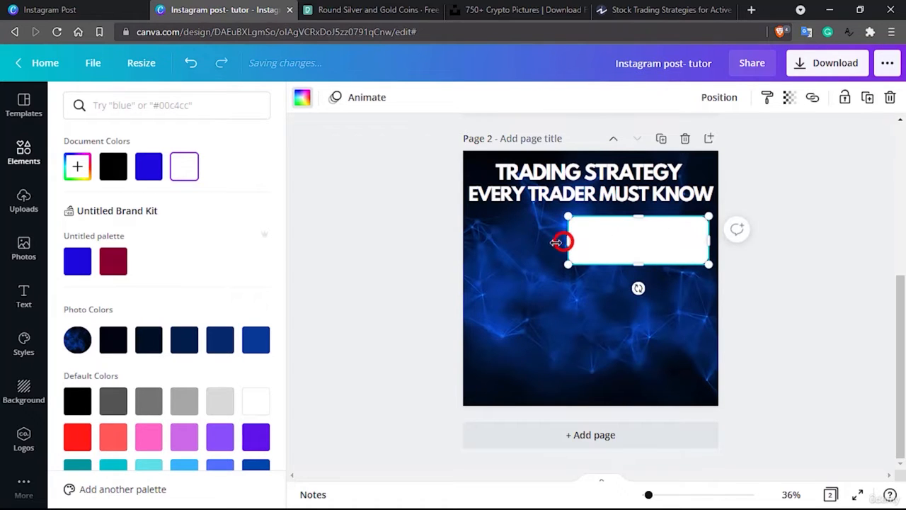
left_click_drag(556, 242, 465, 242)
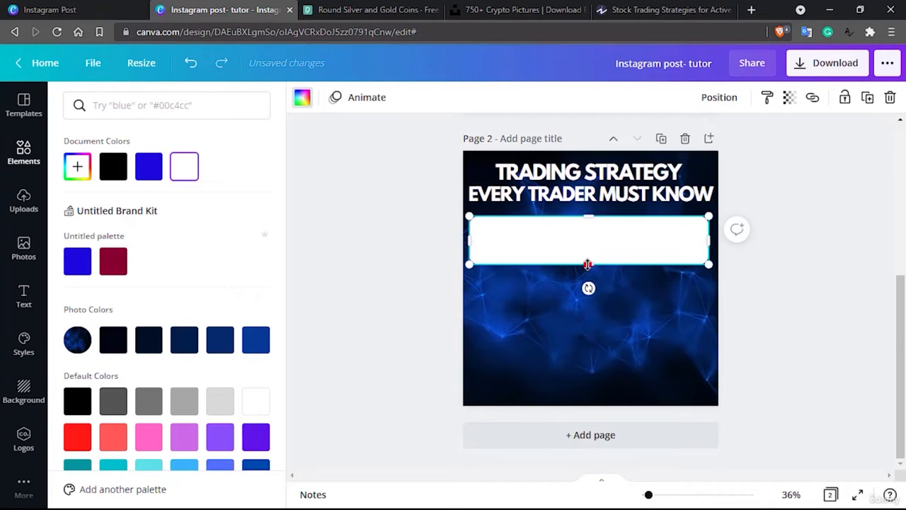
mouse_move(588, 262)
left_mouse_down()
mouse_move(590, 231)
mouse_move(591, 262)
left_mouse_up()
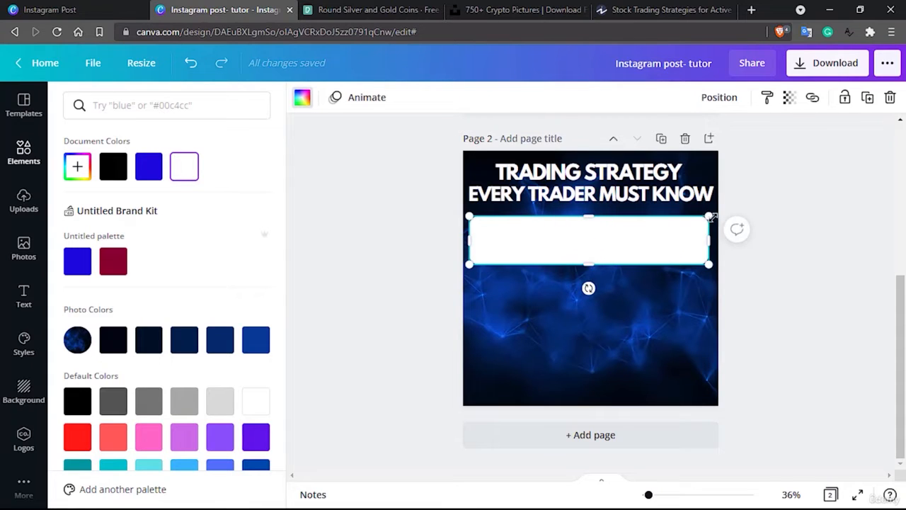
left_click_drag(708, 218, 664, 239)
left_click_drag(574, 242, 619, 234)
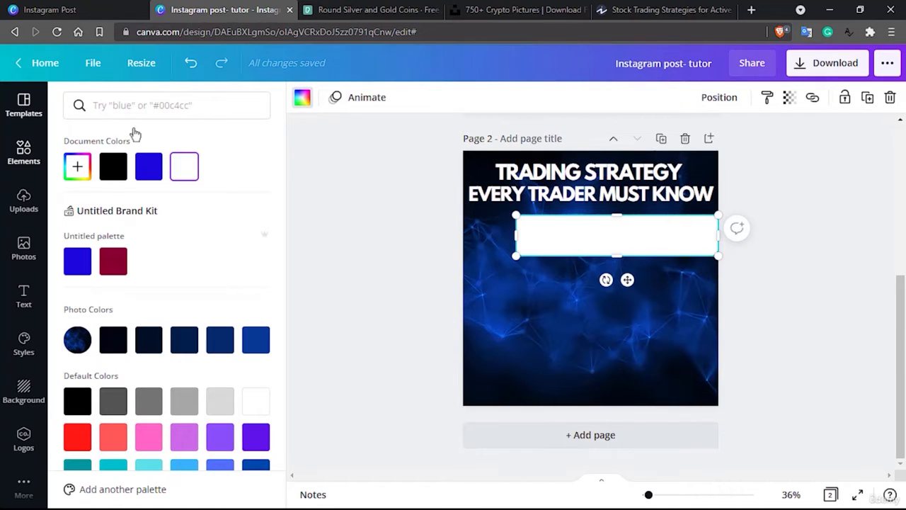
Step: Search the graphics for "circle" and add the plain solid circle to page 2
left_click(25, 106)
left_click(23, 152)
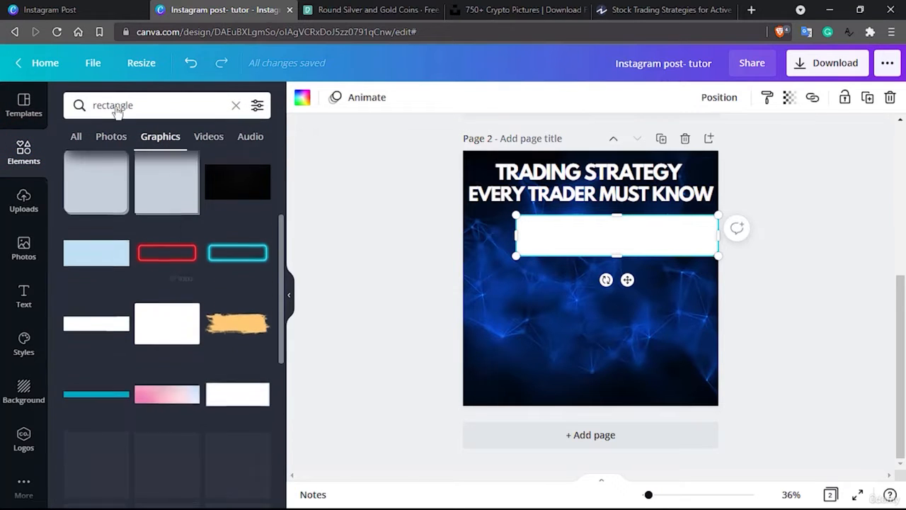
left_click(101, 105)
double_click(102, 104)
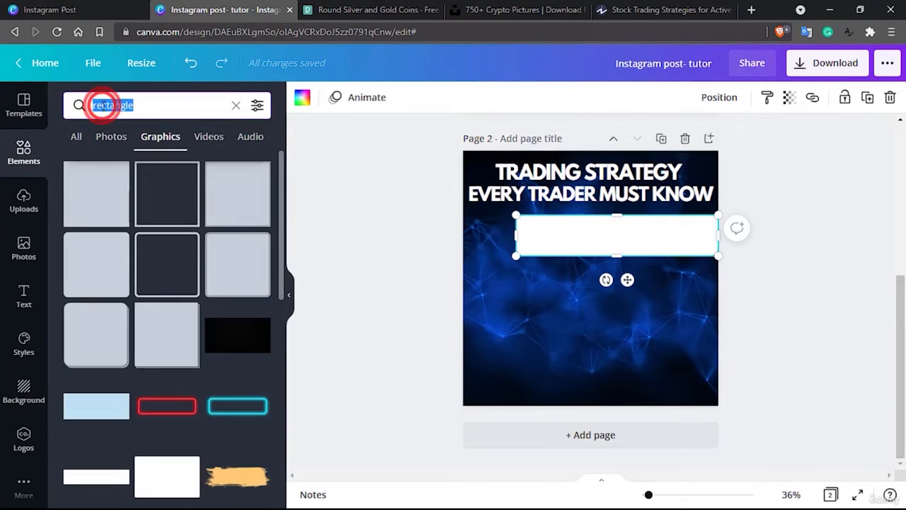
type("circle")
key("Return")
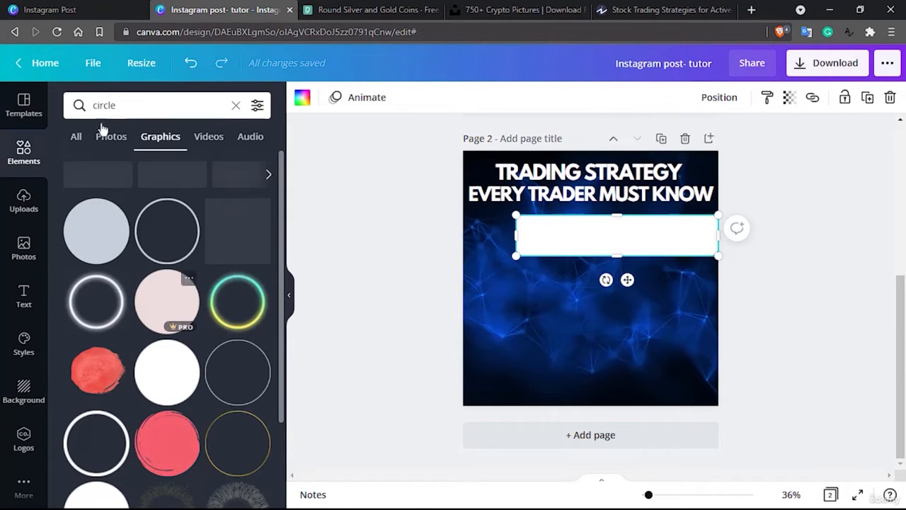
left_click(109, 223)
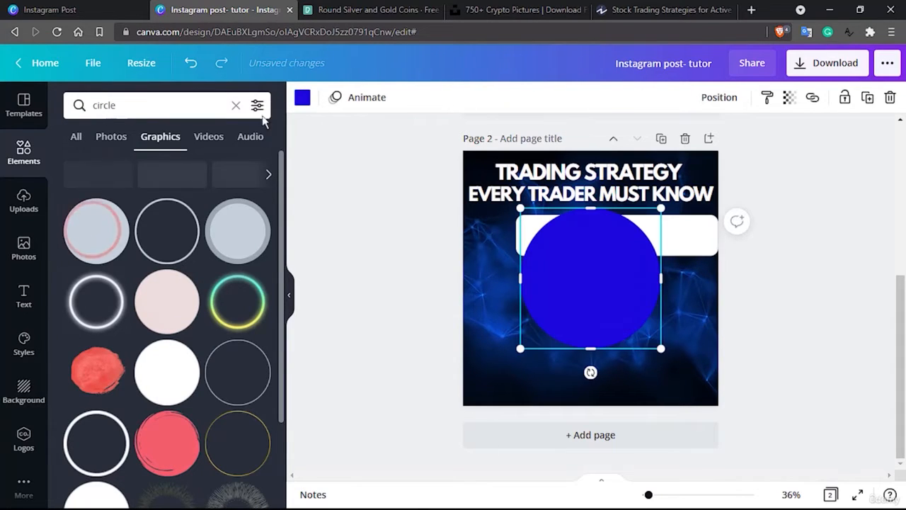
Step: Fill the circle with white and shrink it to sit at the left end of the white bar
left_click(302, 97)
left_click(190, 168)
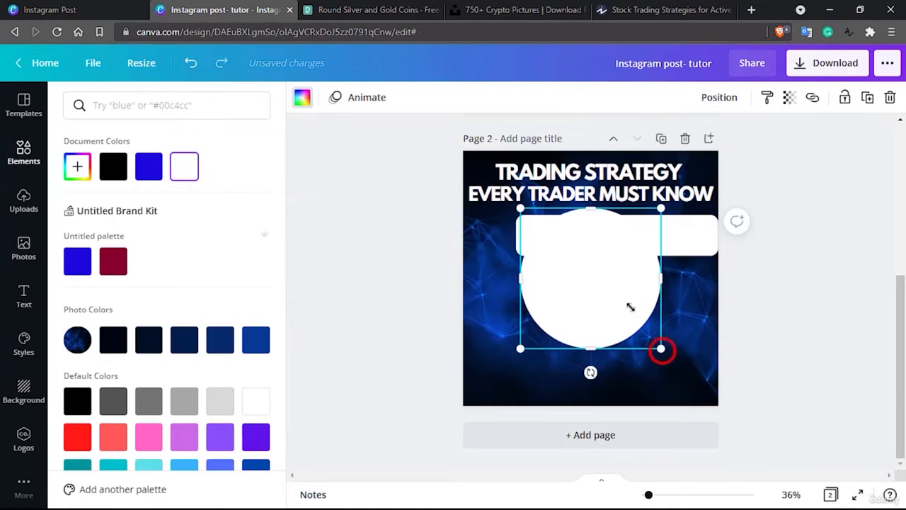
left_click_drag(661, 349, 580, 276)
left_click_drag(551, 244, 510, 242)
Step: Shift the white bar slightly left so that its left end overlaps the circle
left_click(606, 250)
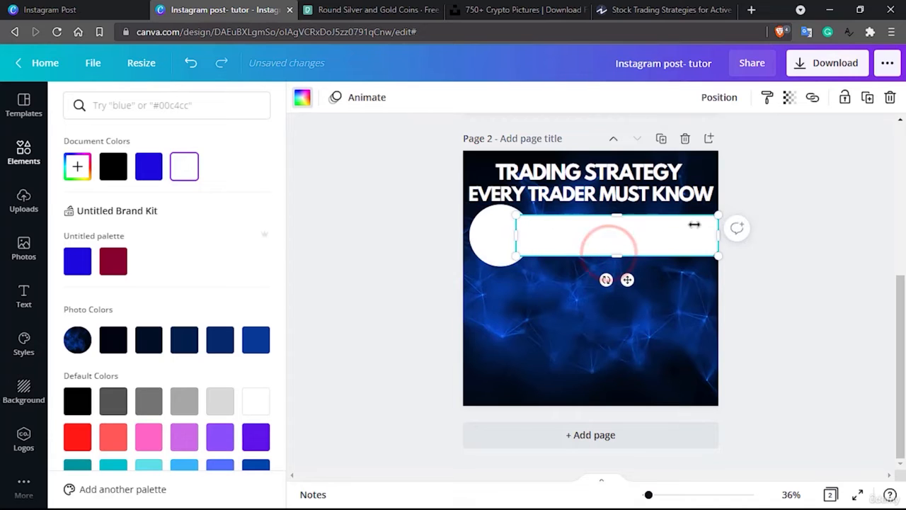
left_click_drag(716, 217, 650, 237)
key("ctrl+z")
key("ctrl+z")
Step: Bring the white circle one layer forward relative to the bar
left_click(490, 226)
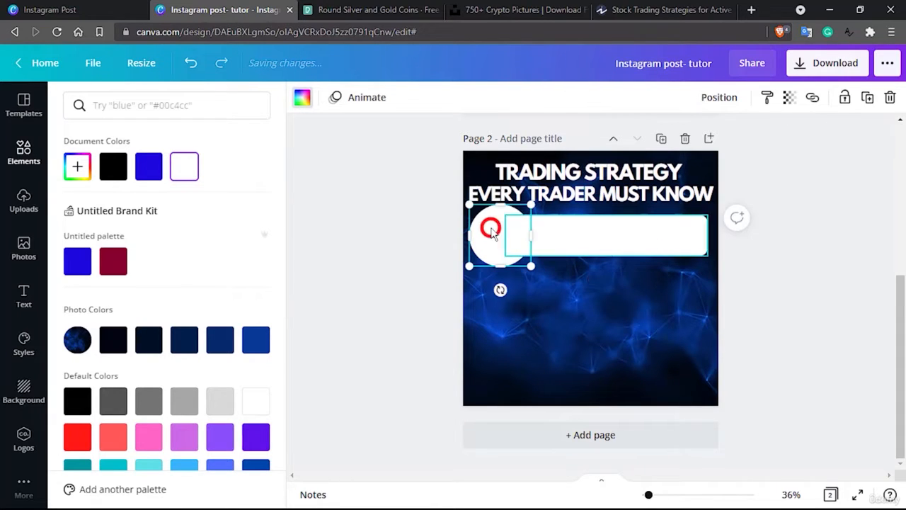
left_click(722, 99)
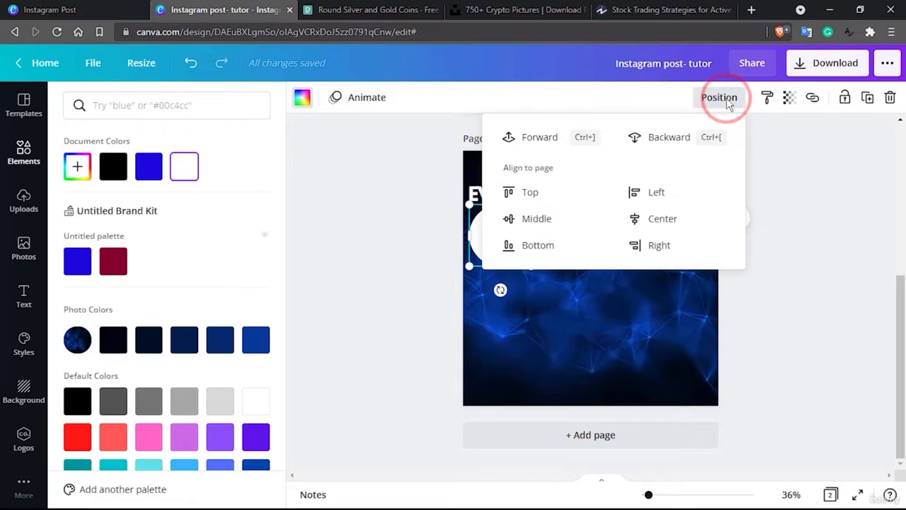
left_click(558, 141)
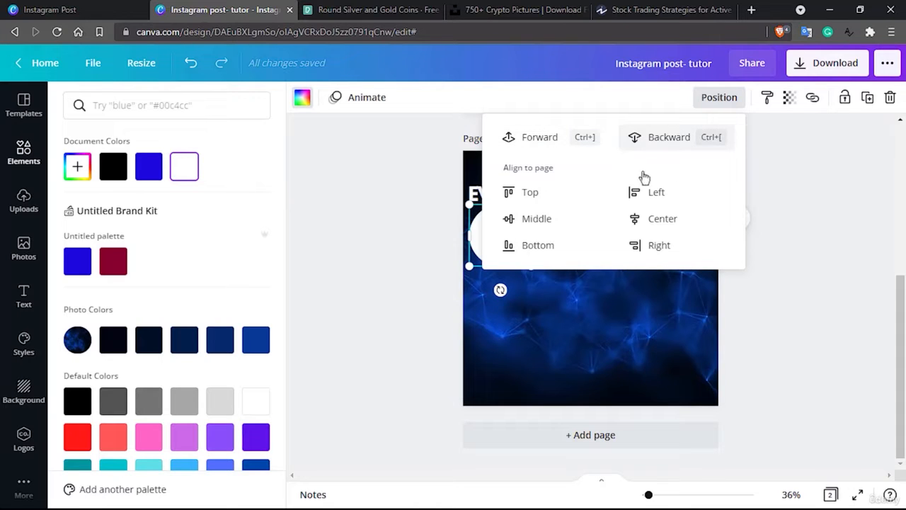
left_click(821, 245)
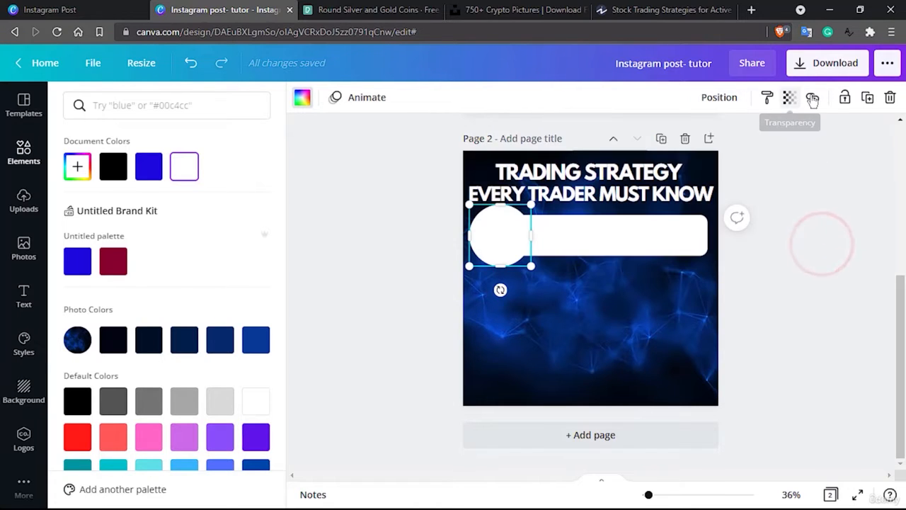
Step: Move the white circle forward once more so that it is the topmost layer on page 2
left_click(736, 98)
left_click(562, 137)
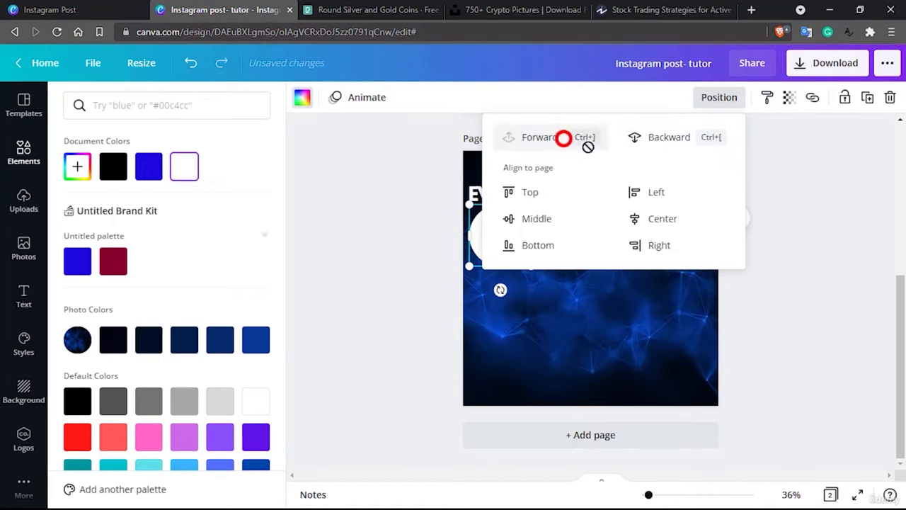
left_click(860, 239)
left_click(805, 235)
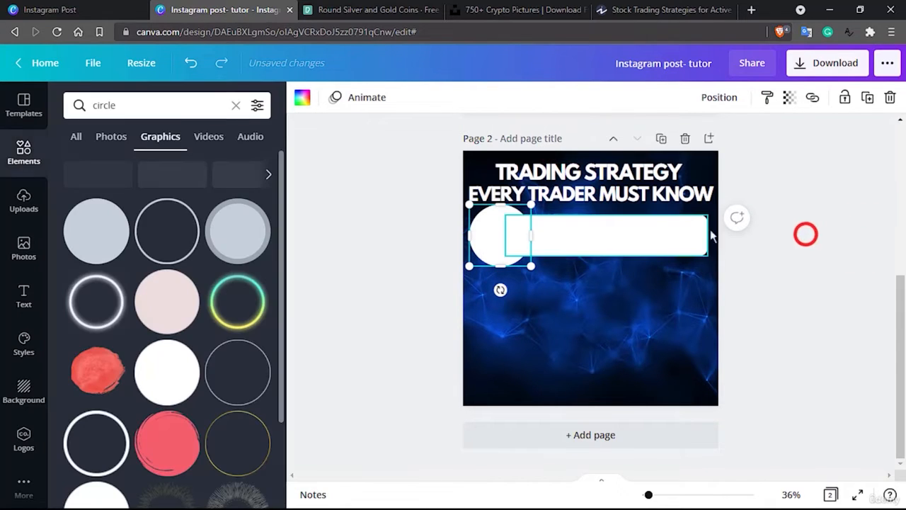
left_click(637, 224)
left_click(859, 266)
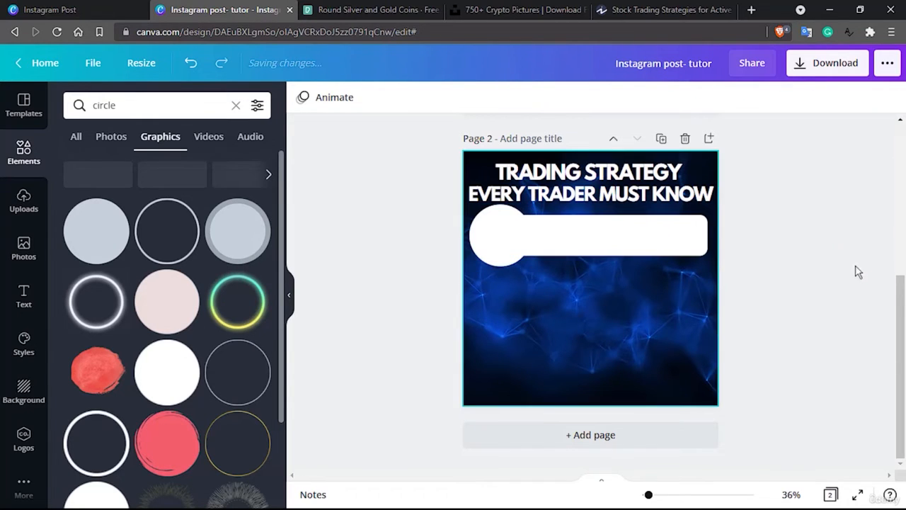
left_click(638, 234)
left_click(491, 226)
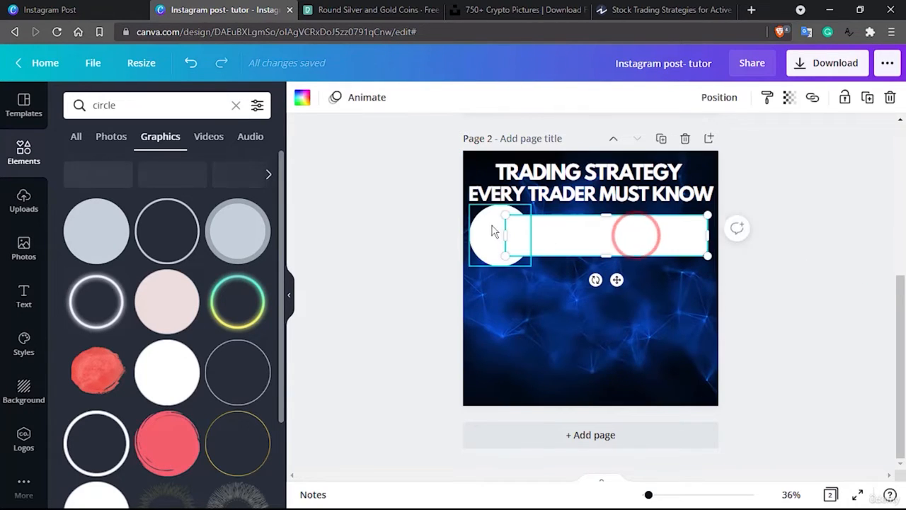
left_click(604, 228)
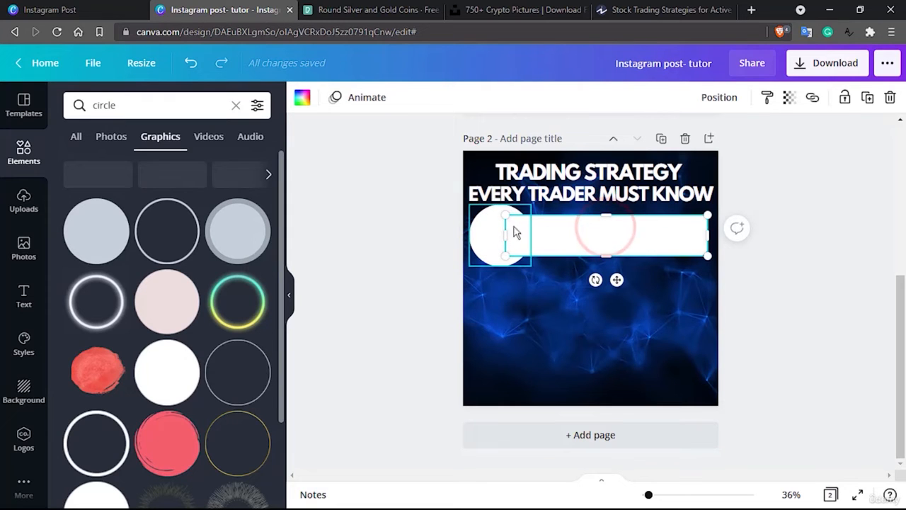
left_click(480, 228)
left_click(779, 273)
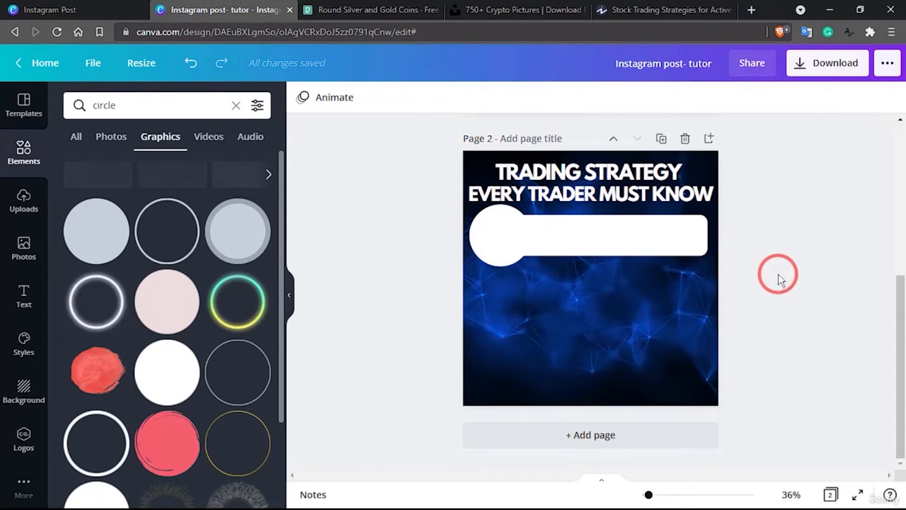
Step: Set the white bar's transparency to 64
left_click(677, 233)
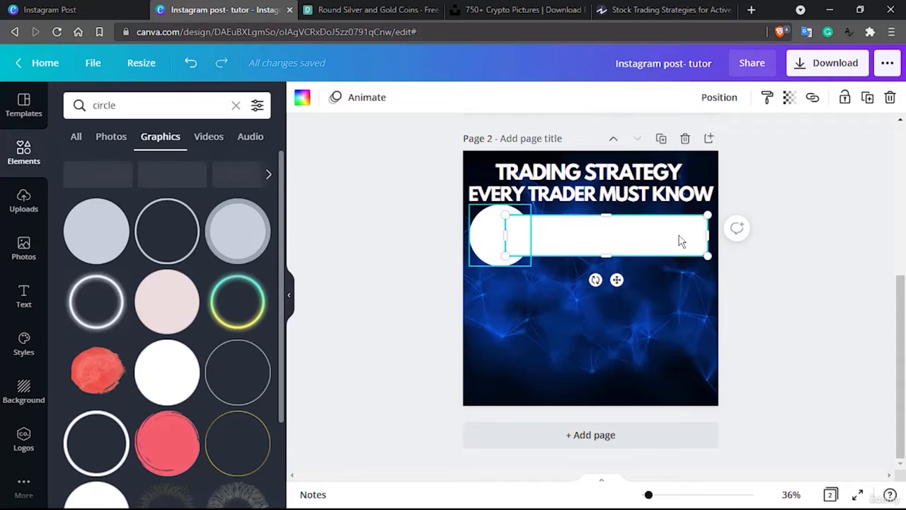
left_click(789, 99)
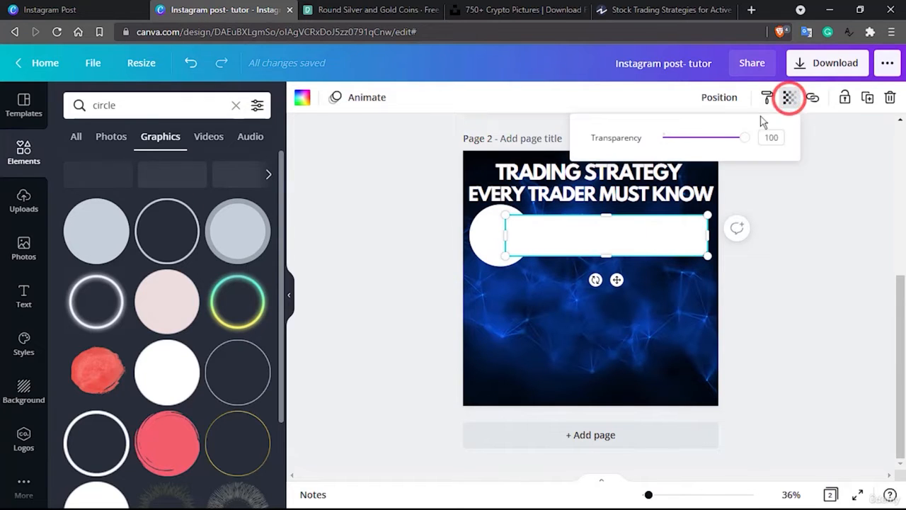
left_click_drag(728, 138, 716, 142)
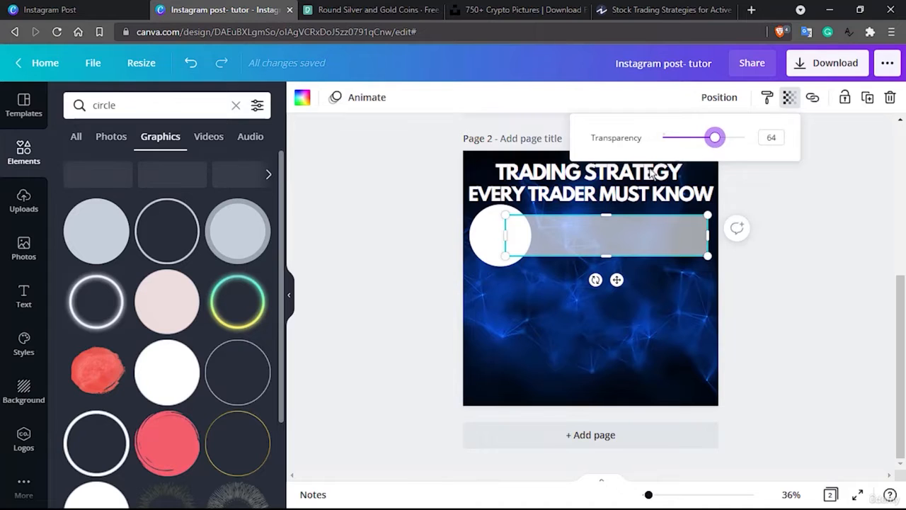
Step: Set the white circle's transparency to 85
left_click(495, 235)
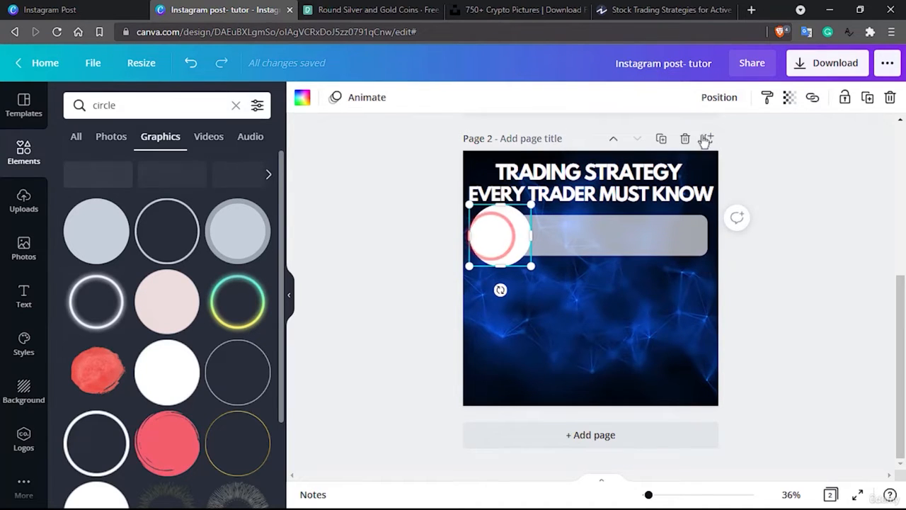
left_click(789, 98)
mouse_move(738, 138)
left_mouse_down()
mouse_move(719, 139)
mouse_move(729, 146)
left_mouse_up()
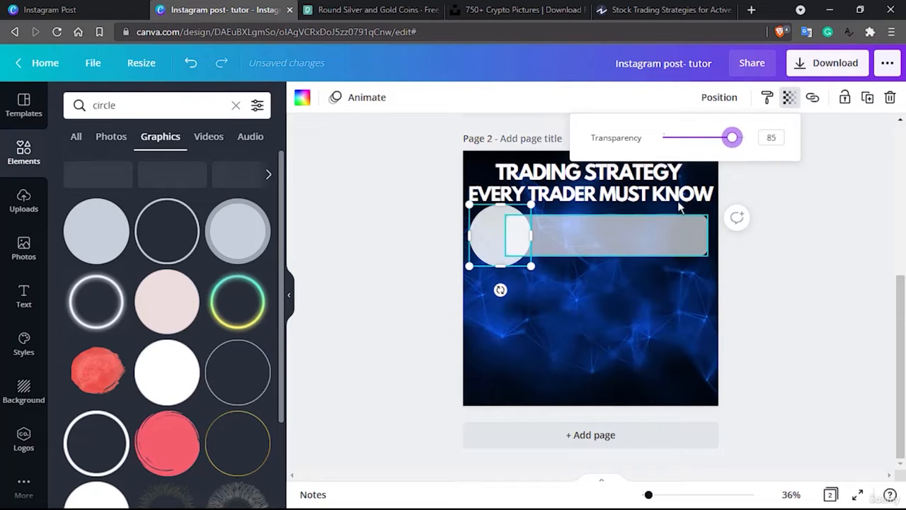
left_click(651, 230)
left_click(807, 265)
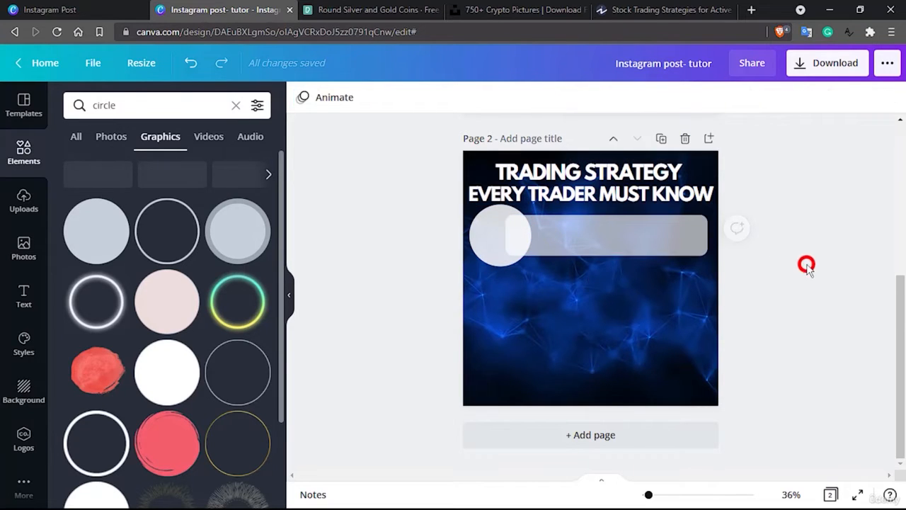
Step: Group the circle with the bar and shrink the group to about 920 by 239, centred just below the headline
left_click(656, 229)
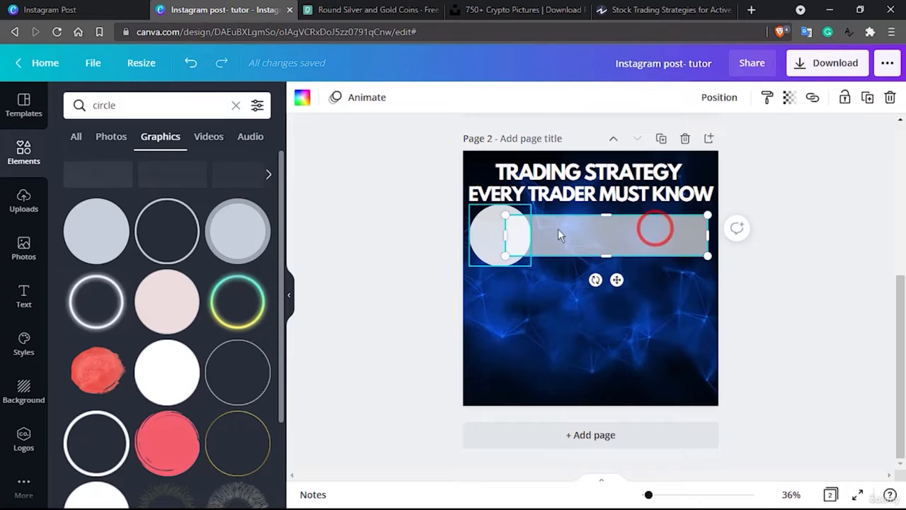
left_click(489, 234, "shift")
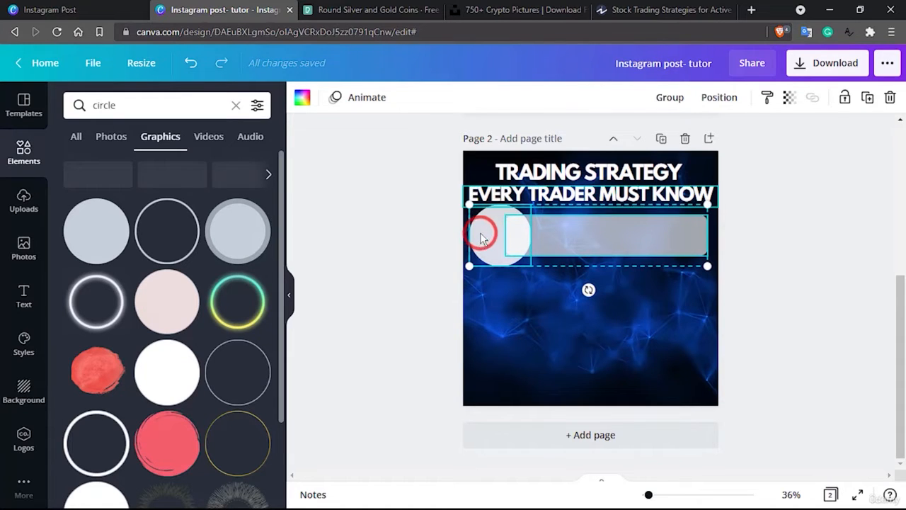
left_click(665, 99)
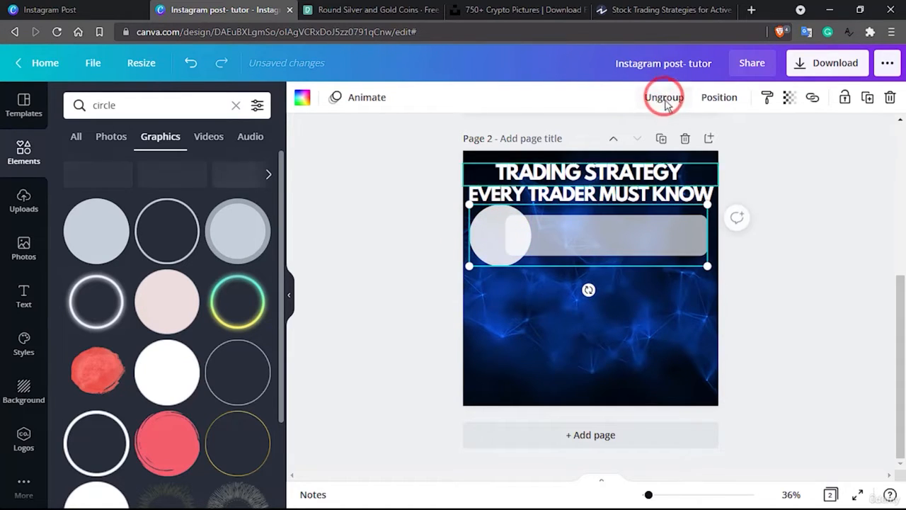
left_click_drag(706, 267, 688, 260)
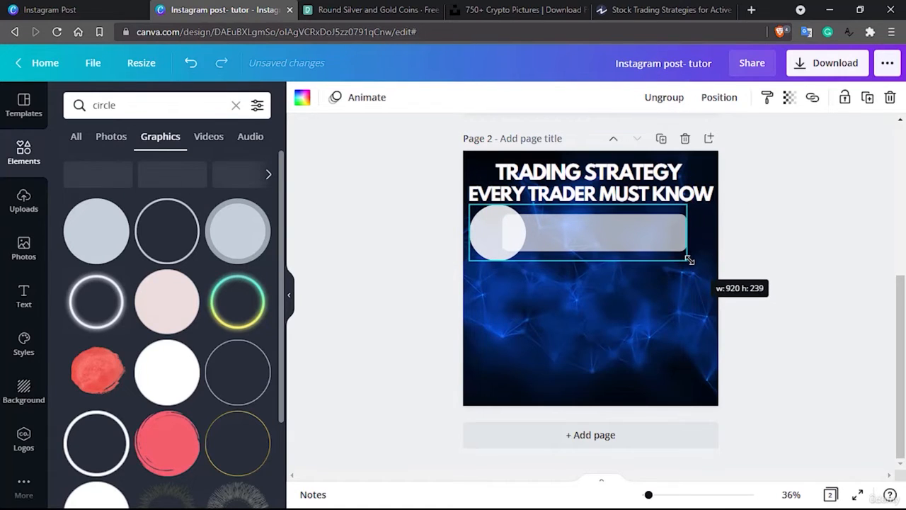
mouse_move(645, 233)
left_mouse_down()
mouse_move(663, 234)
mouse_move(645, 236)
left_mouse_up()
Step: Copy the circle-and-bar group and place the pasted copy lower on the page, aligned with the original
right_click(644, 239)
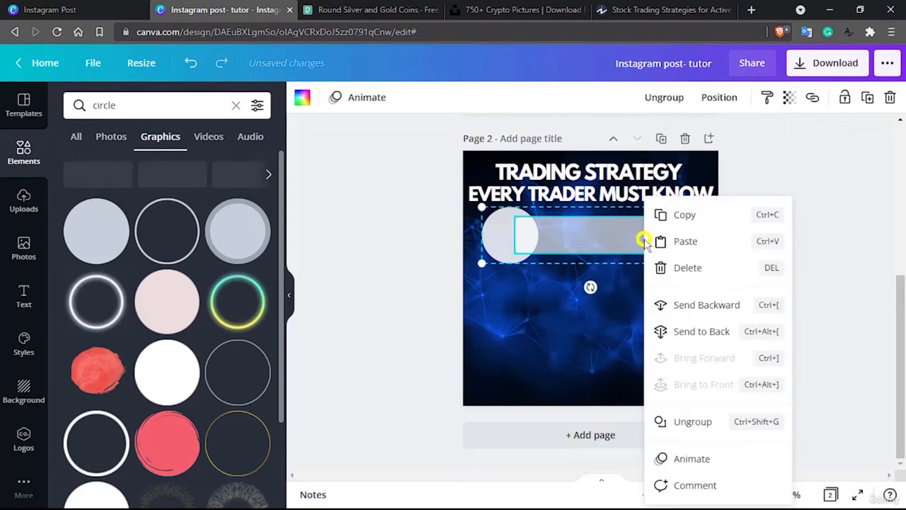
left_click(675, 223)
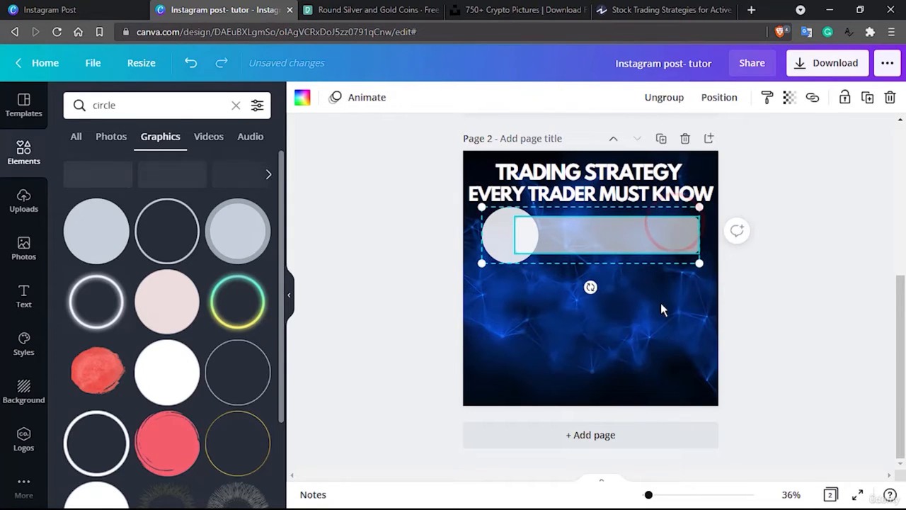
key("ctrl+v")
left_click(610, 240)
left_click_drag(615, 265, 602, 328)
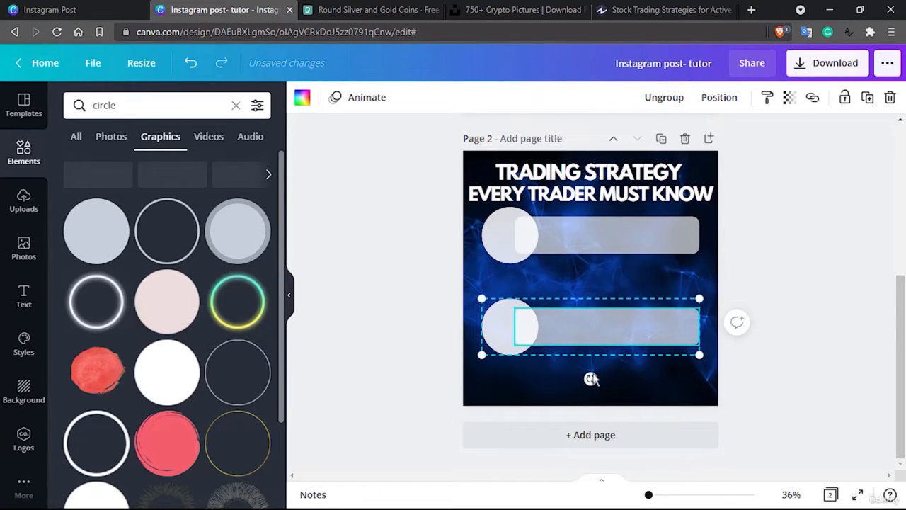
Step: Rotate the copied group by half a turn so its circle is at the right end, and place it directly beneath the first group
left_click_drag(590, 378, 616, 293)
left_click_drag(673, 305, 673, 274)
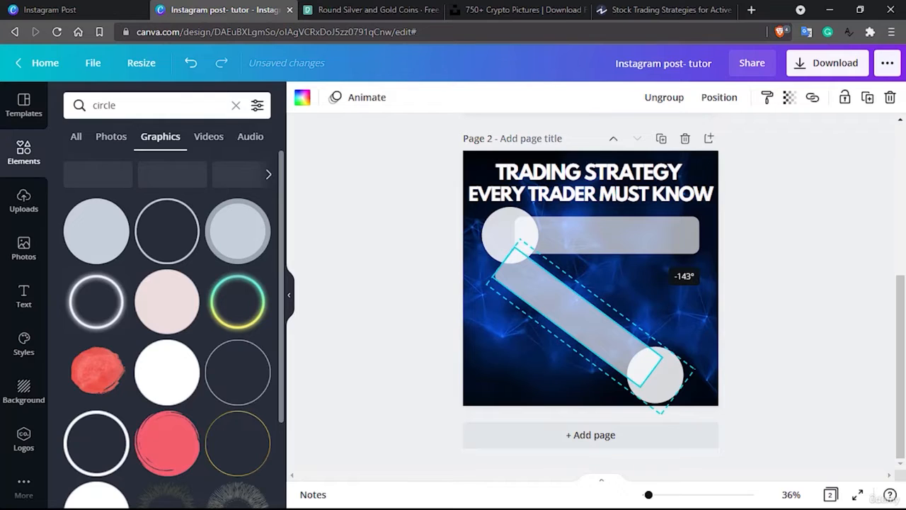
left_click_drag(647, 243, 589, 210)
left_click_drag(629, 328, 618, 294)
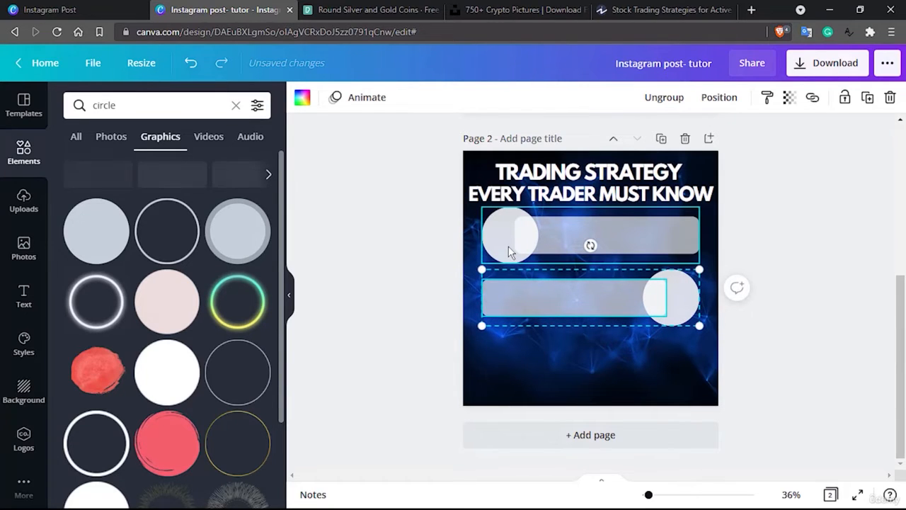
Step: Duplicate both circle-and-bar groups together and place the copies below them as the third and fourth rows
left_click(544, 177)
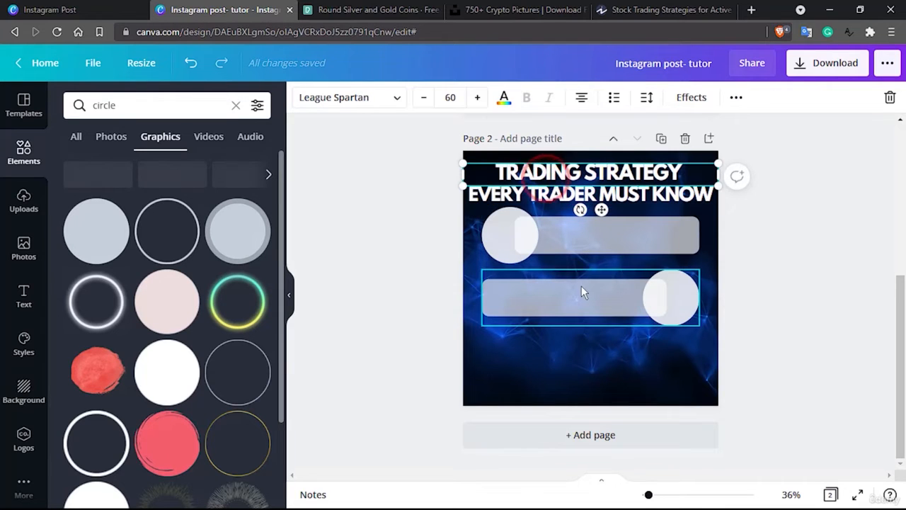
left_click(581, 290)
left_click(592, 232)
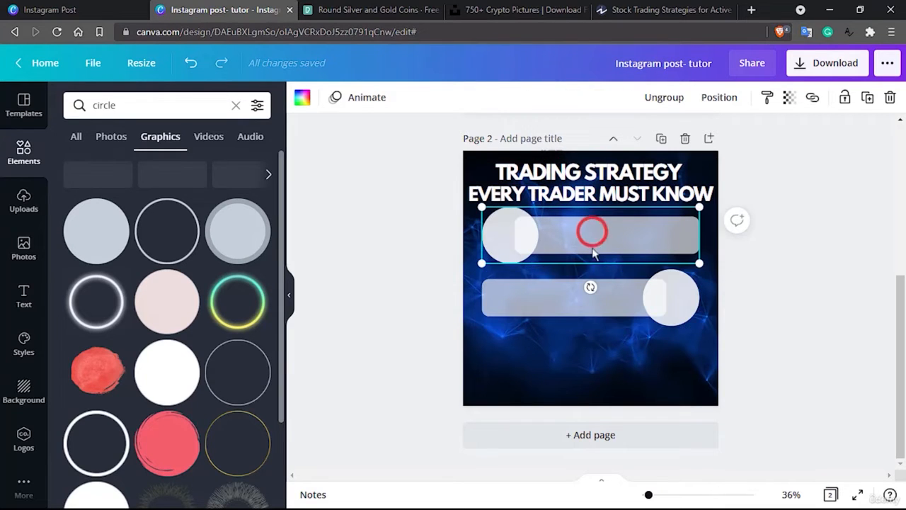
left_click(591, 298, "shift")
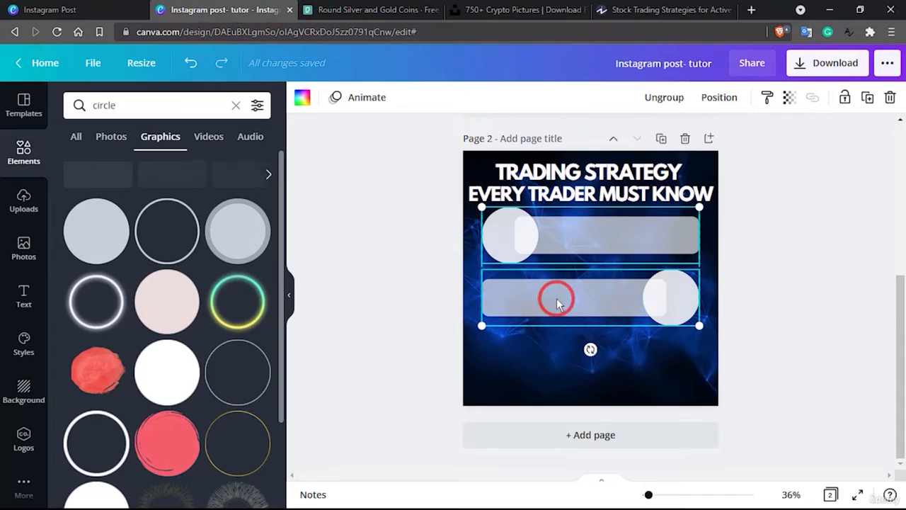
key("ctrl+d")
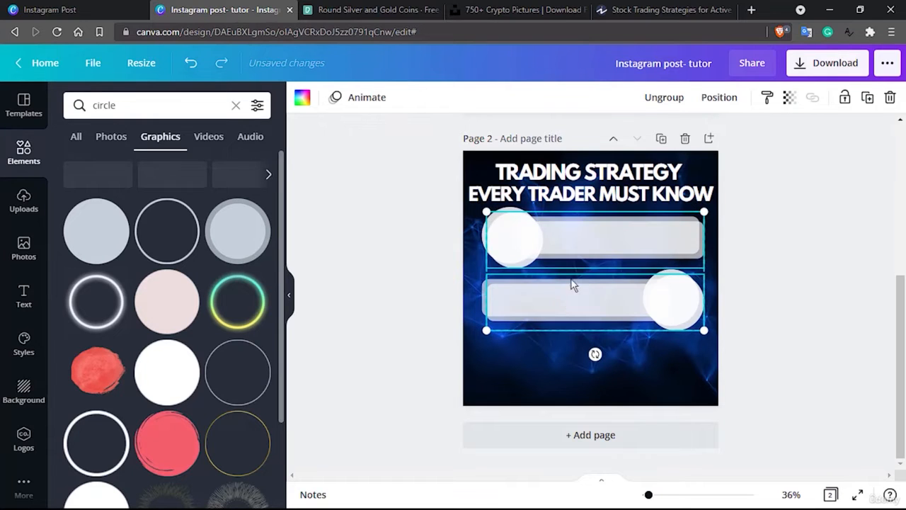
left_click_drag(599, 234, 612, 337)
left_click(762, 269)
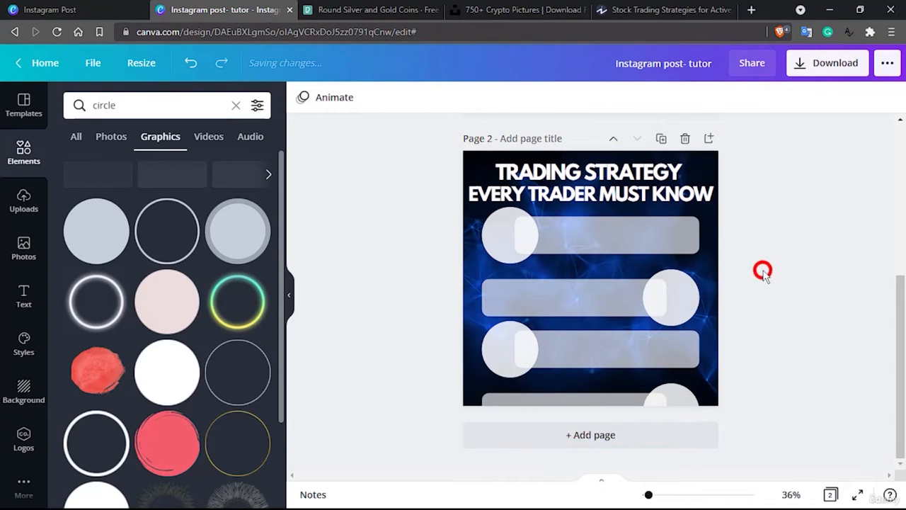
Step: Move the lower three rows closer together so all four fit on the page, with the right-circle rows shifted slightly right
left_click_drag(579, 292, 587, 280)
mouse_move(579, 348)
left_mouse_down()
mouse_move(576, 332)
mouse_move(578, 354)
left_mouse_up()
left_click_drag(578, 394, 583, 357)
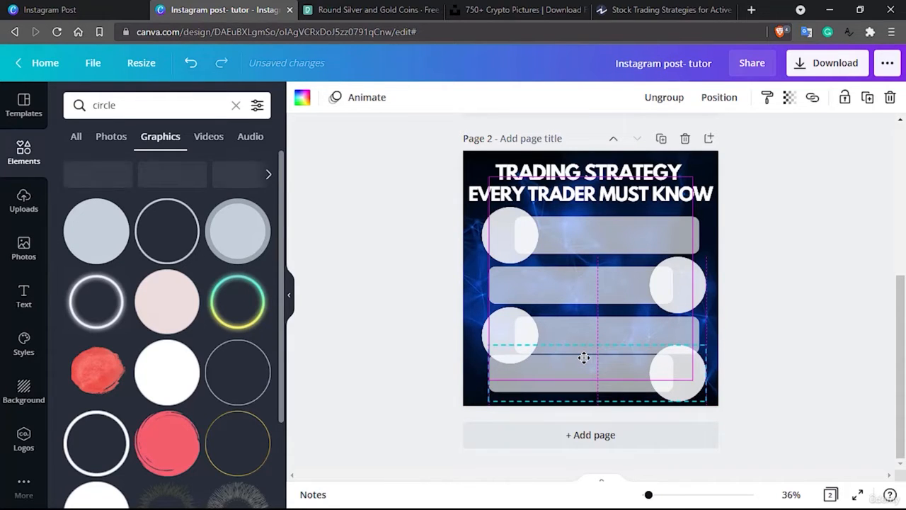
left_click_drag(592, 357, 592, 358)
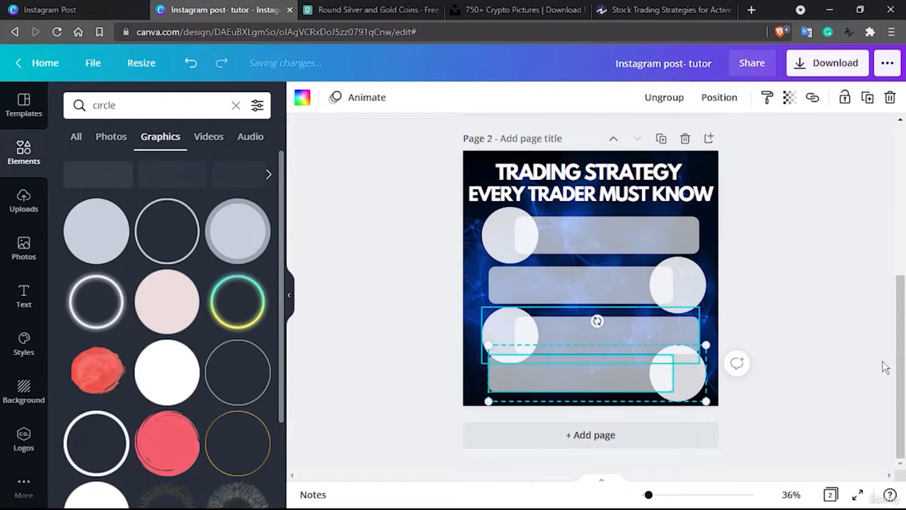
key("Down")
key("Down")
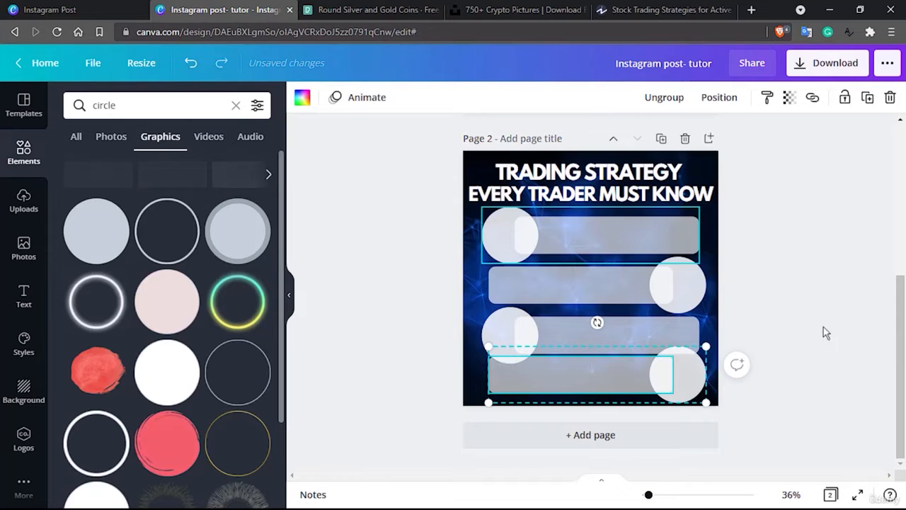
Step: Move the "TRADING STRATEGY" line up near the page's top edge and "EVERY TRADER MUST KNOW" up just beneath it
left_click(554, 172)
key("Up")
key("Up")
key("Up")
key("Up")
key("Up")
key("Up")
key("Up")
key("Up")
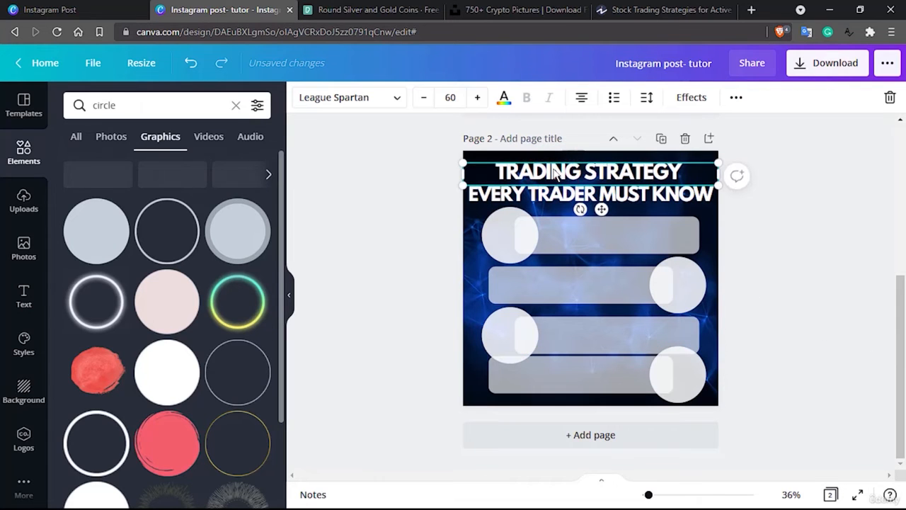
key("Up")
key("Up")
key("Up")
key("Up")
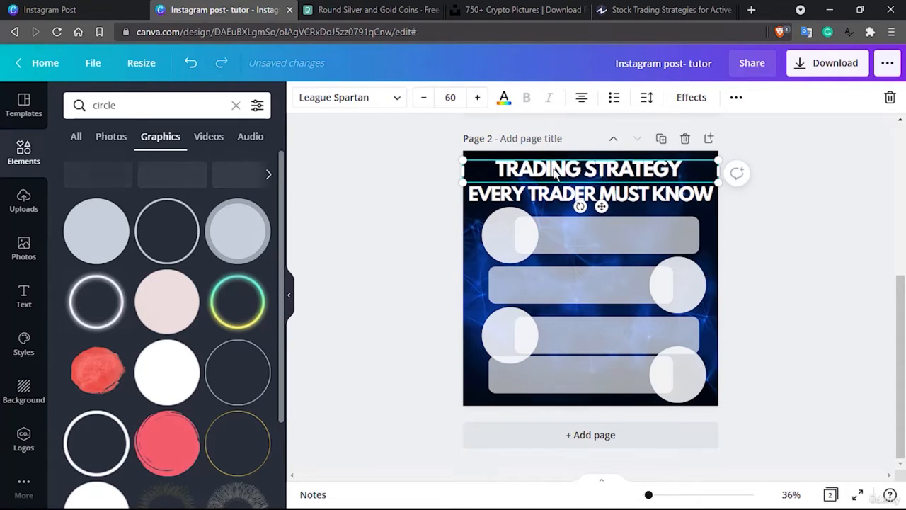
key("Up")
key("Up")
key("Up")
key("Up")
key("Up")
key("Up")
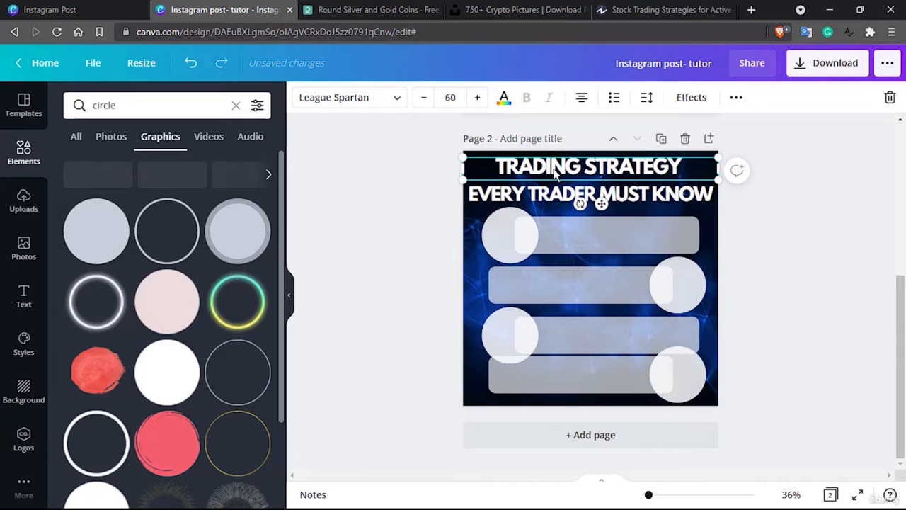
key("Up")
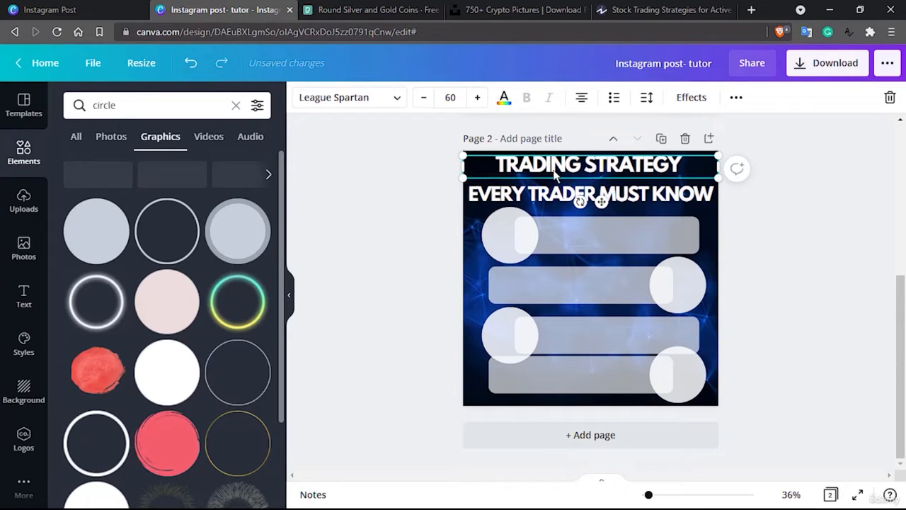
left_click(556, 188)
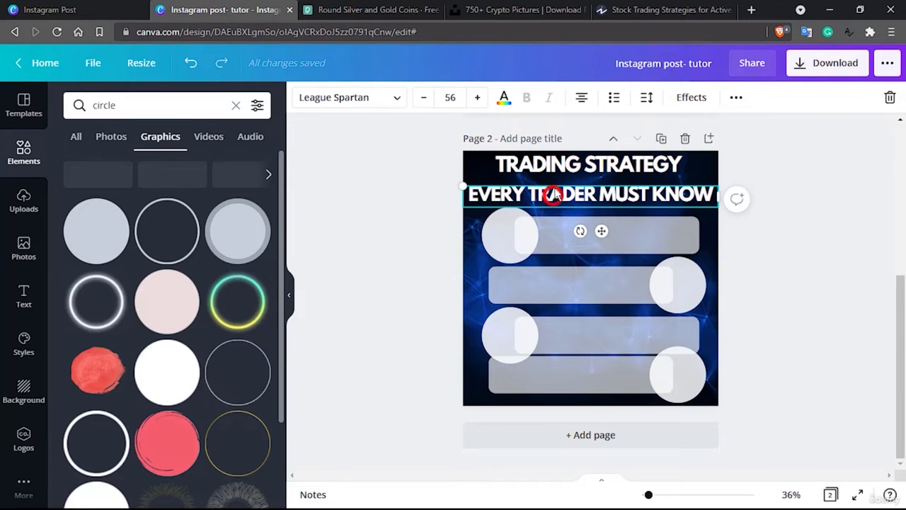
left_click_drag(556, 193, 556, 183)
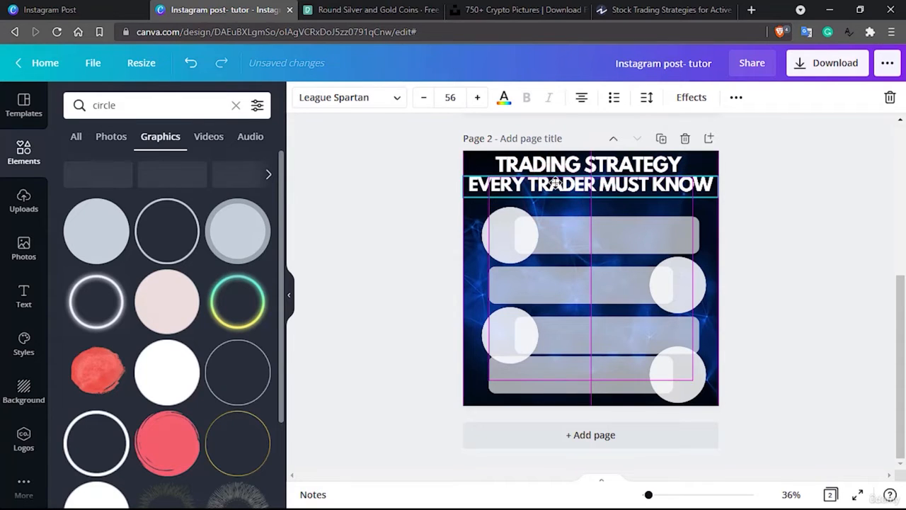
Step: Move the top two circle-and-bar rows up together beneath the headline, and raise the third row to close the gap
left_click(576, 237)
left_click(577, 282, "shift")
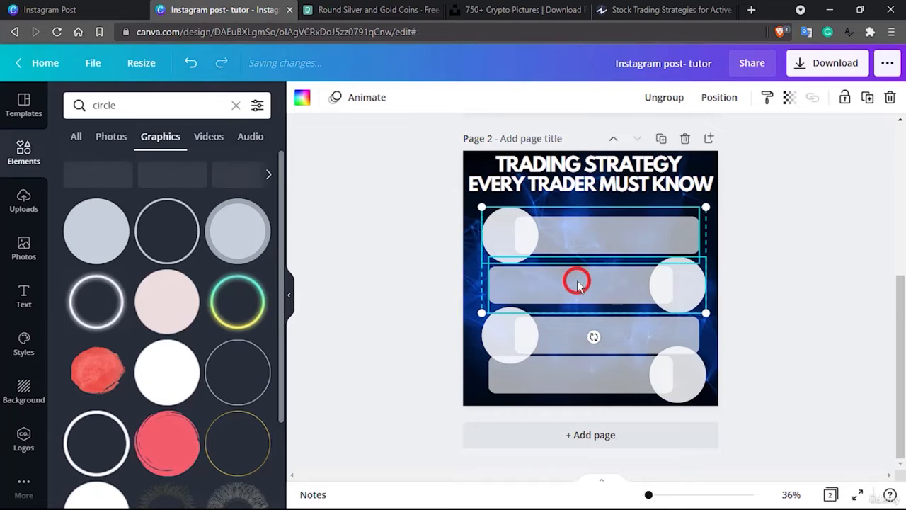
key("shift+Up")
key("shift+Up")
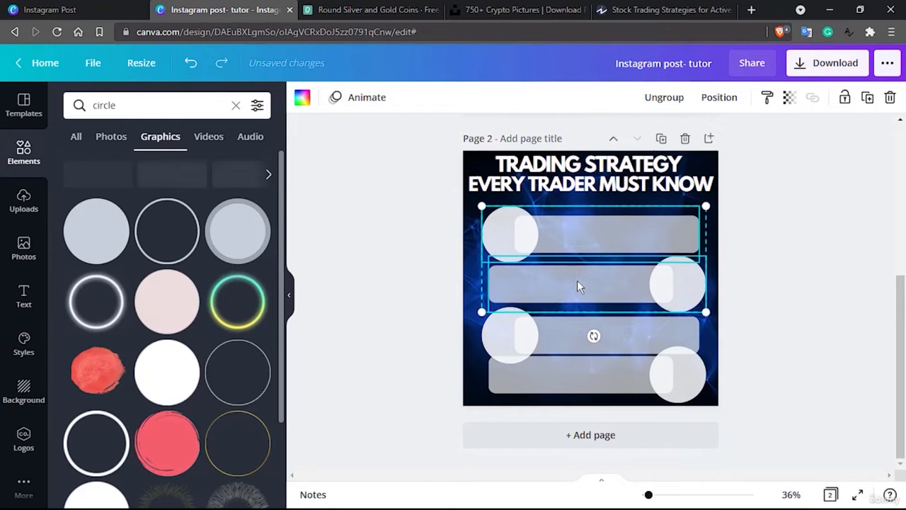
key("shift+Up")
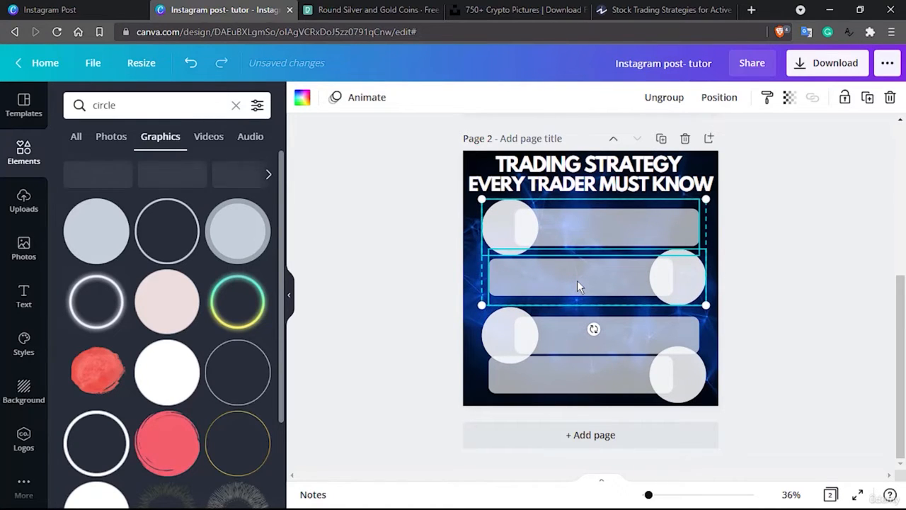
left_click(557, 316)
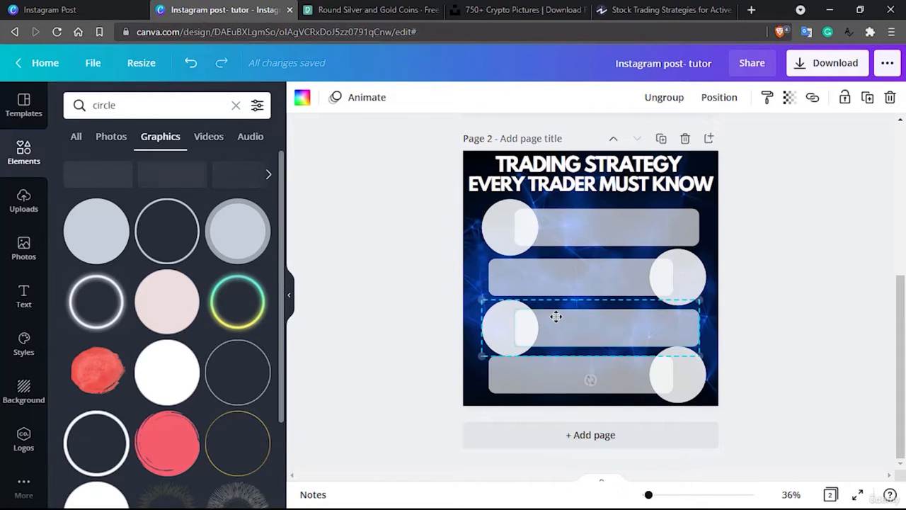
Step: Nudge the first circle-and-bar row slightly closer to the headline and the second row up slightly beneath it
left_click(579, 228)
key("Up")
key("Up")
key("Up")
key("Up")
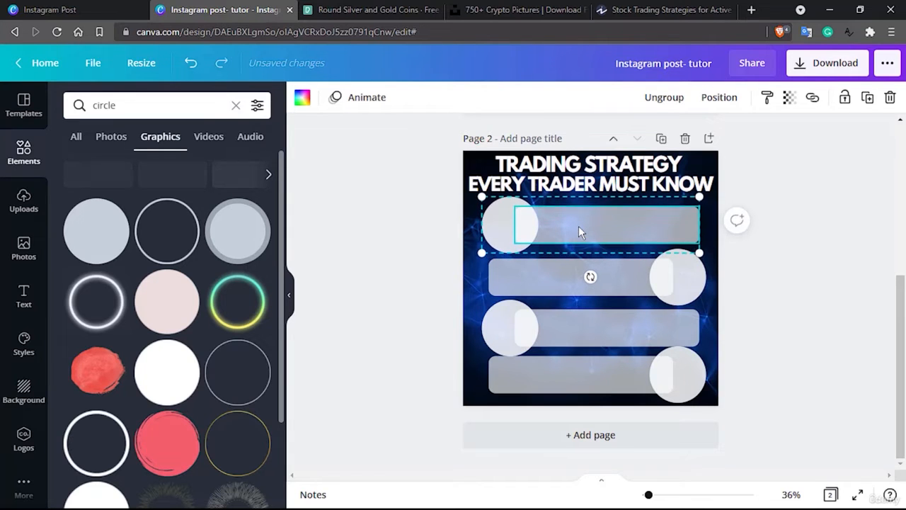
key("Down")
left_click(582, 267)
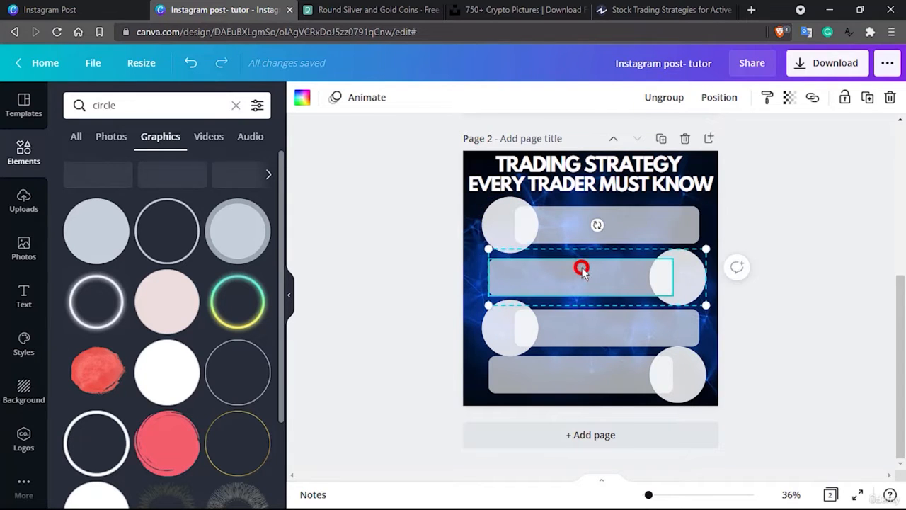
key("Up")
key("Up")
key("Up")
key("Up")
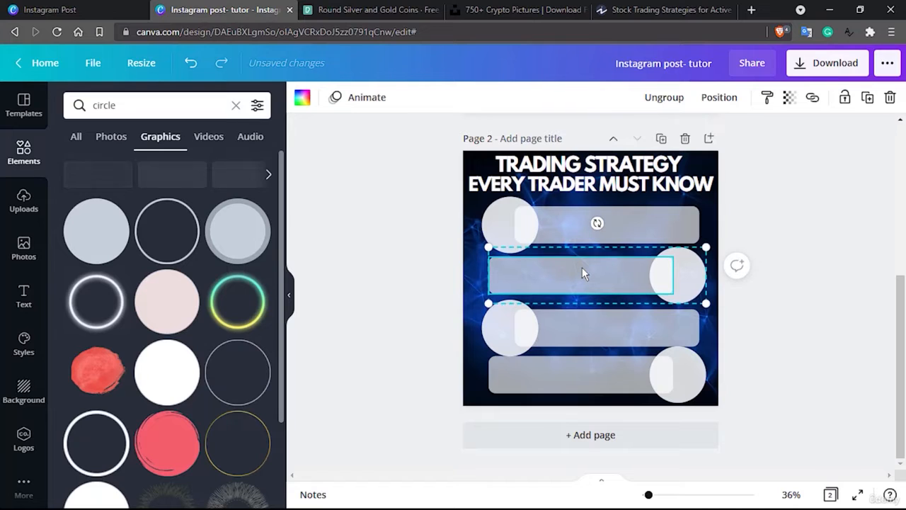
Step: Nudge the third circle-and-bar row up slightly so it sits evenly between the second and fourth rows
left_click(572, 317)
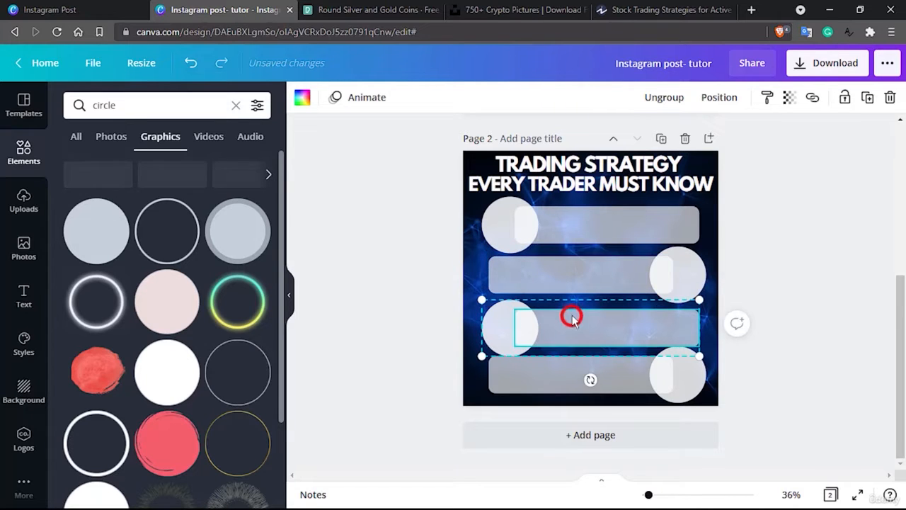
key("Up")
key("Up")
key("Up")
key("Up")
key("Up")
key("Up")
key("Up")
key("Up")
key("Up")
key("Up")
key("Up")
key("Up")
key("Up")
key("Up")
key("Up")
key("Up")
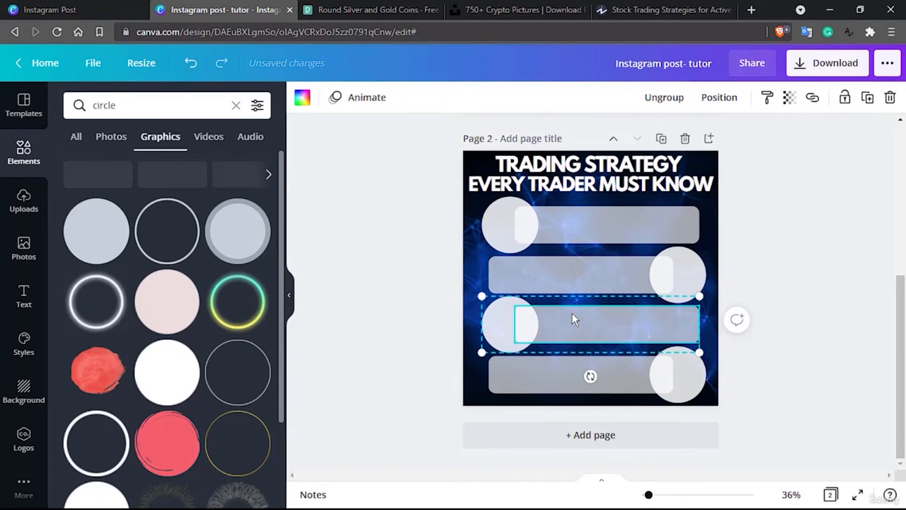
key("Down")
key("Down")
left_click(835, 327)
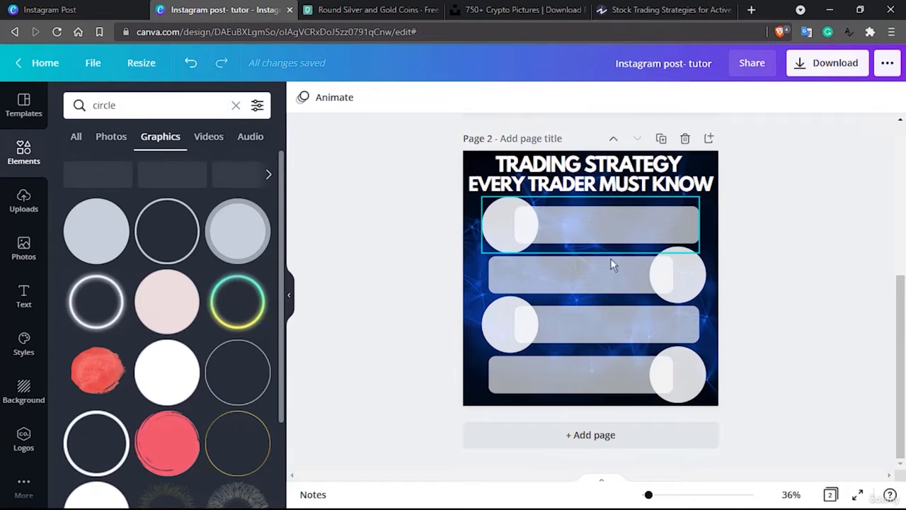
Step: Search the graphics library for "trading" to find an icon for the first row's circle
left_click(505, 229)
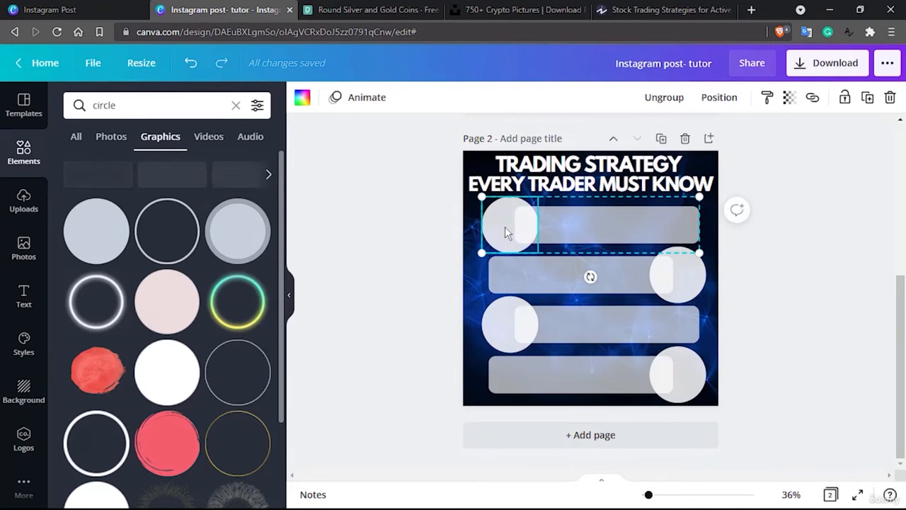
double_click(98, 105)
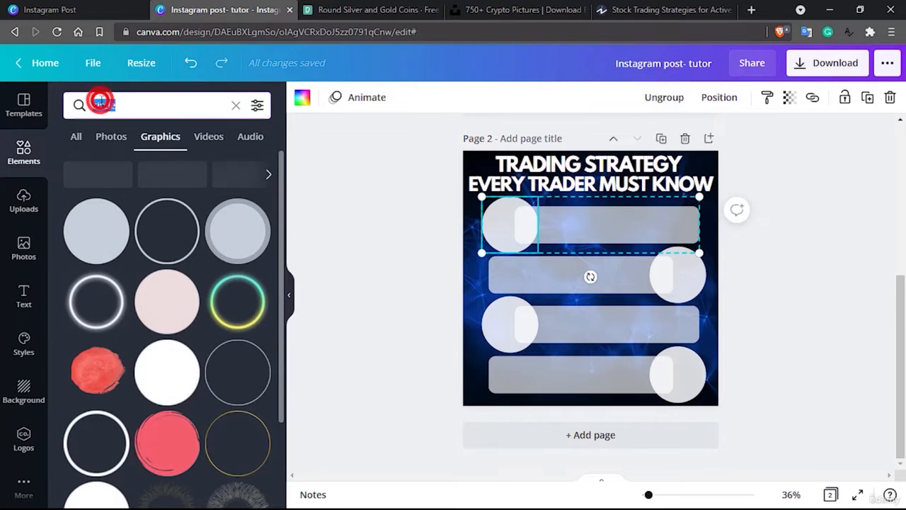
type("trading")
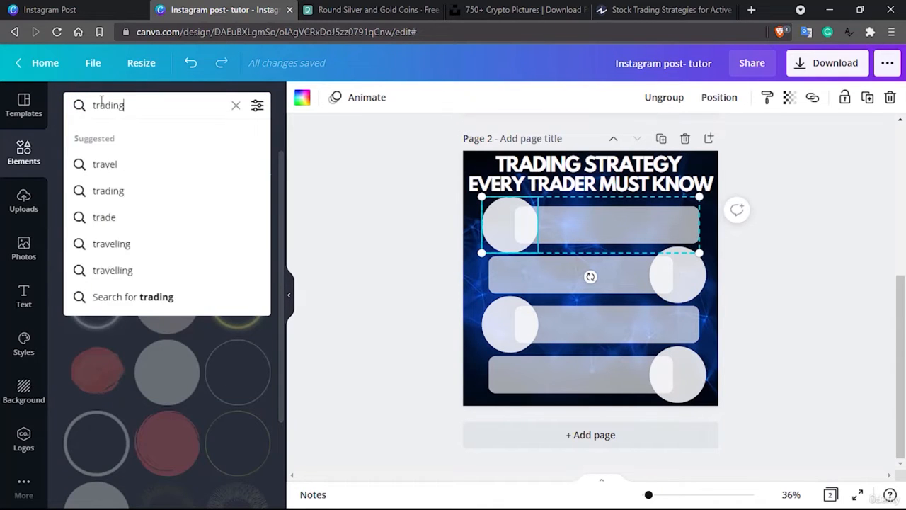
key("Return")
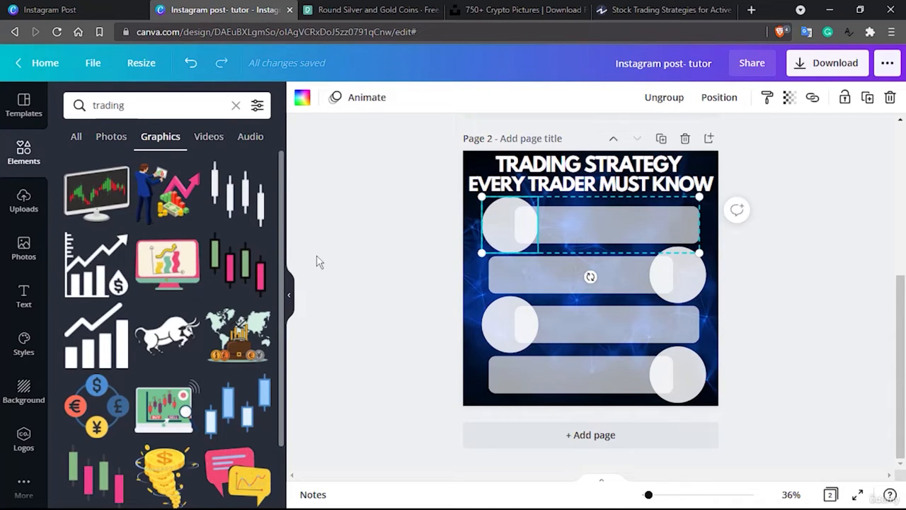
Step: Check the order of the trading strategies in the Investopedia article and return to the Canva design
left_click(680, 9)
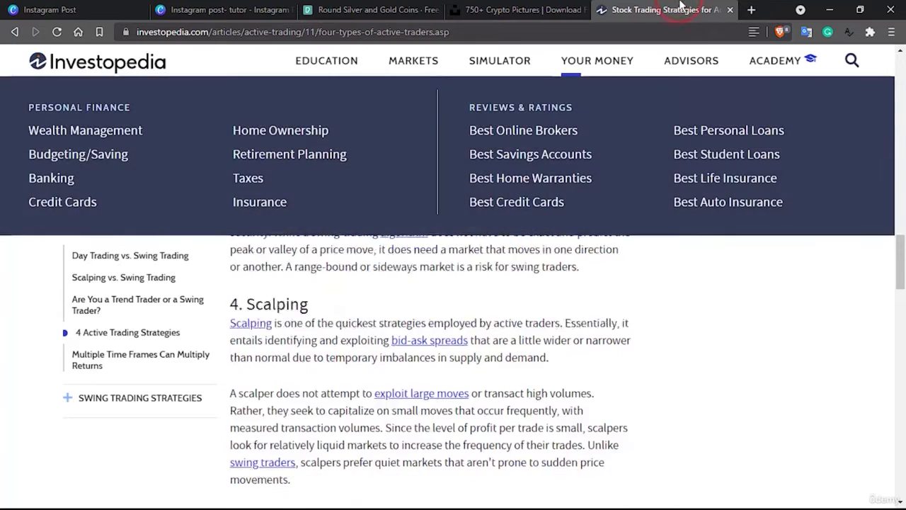
scroll(431, 283, "up", 6)
scroll(681, 5, "up", 6)
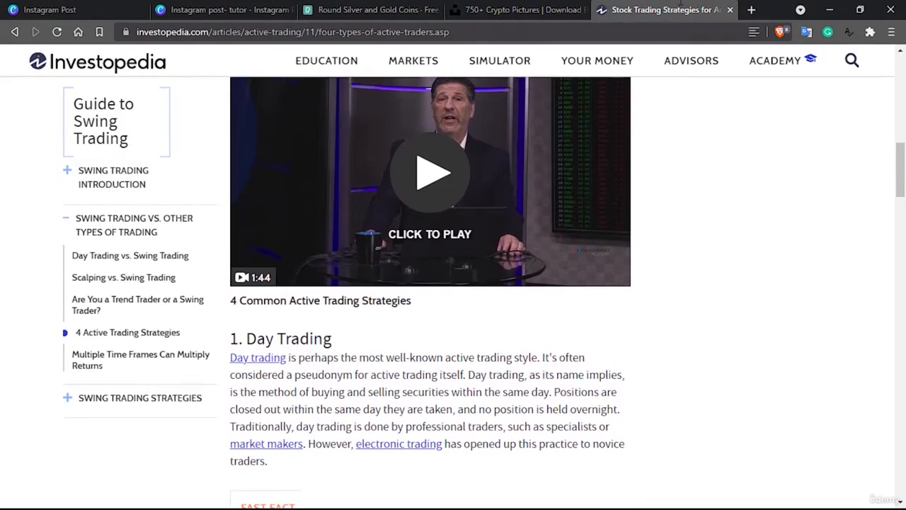
scroll(680, 5, "down", 5)
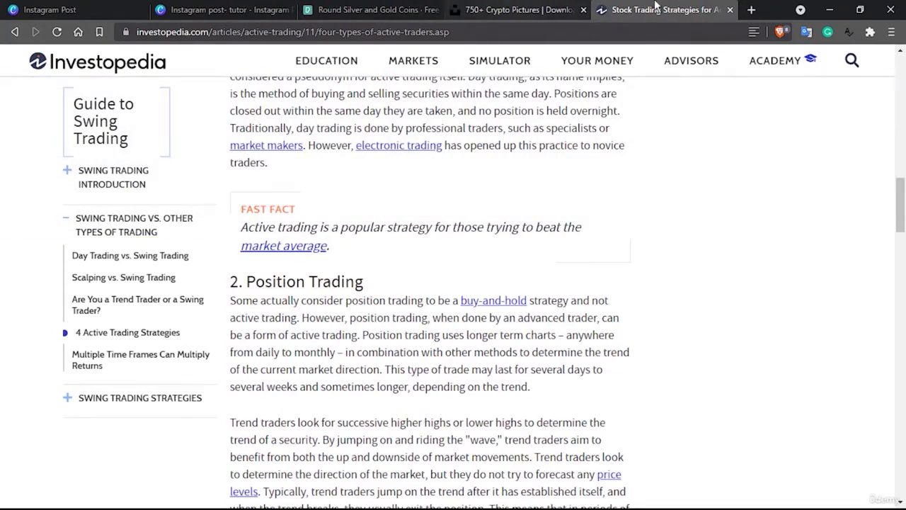
left_click(228, 8)
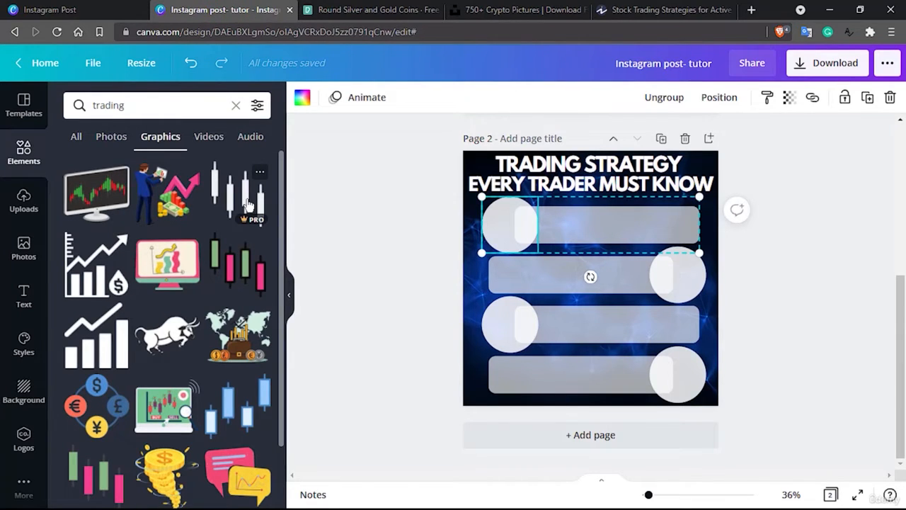
Step: Refine the graphics search to "day trading"
left_click(91, 105)
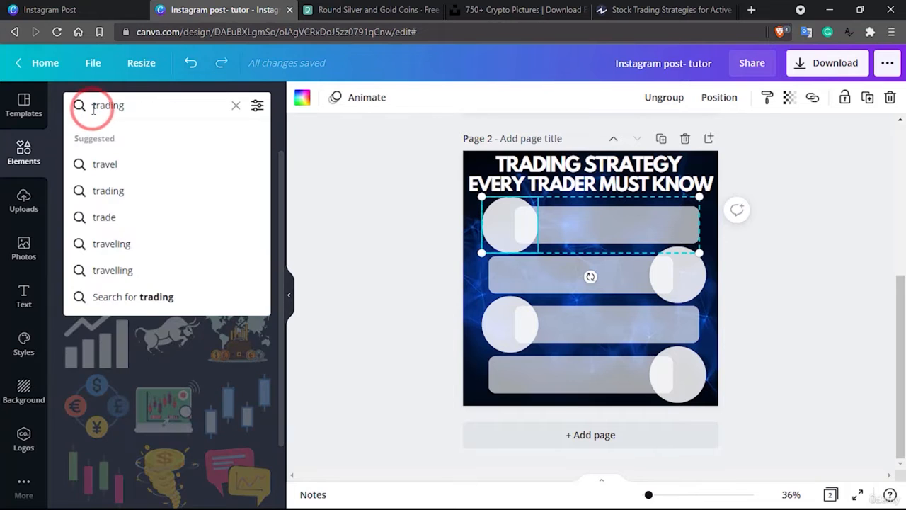
type("day")
key("Return")
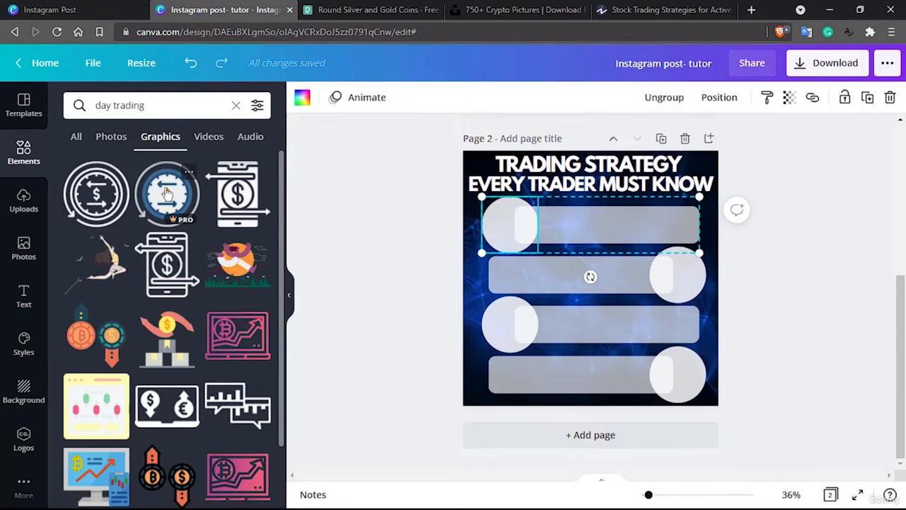
Step: Try to place the blue clock graphic with the dollar sign inside the first row's circle
left_click_drag(164, 190, 497, 209)
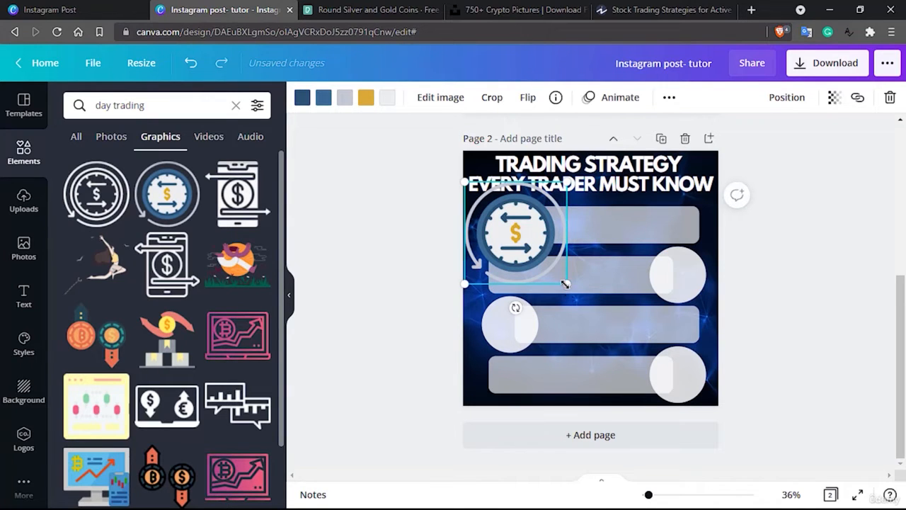
key("Delete")
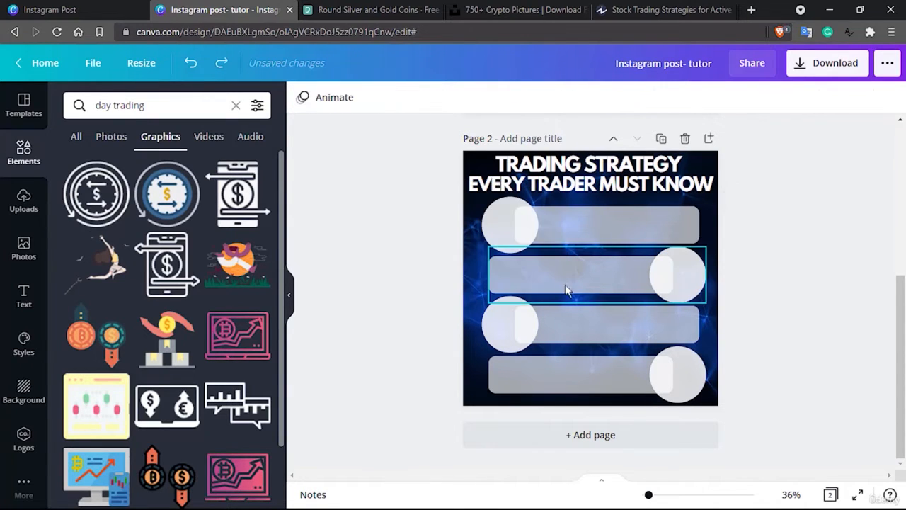
left_click(500, 229)
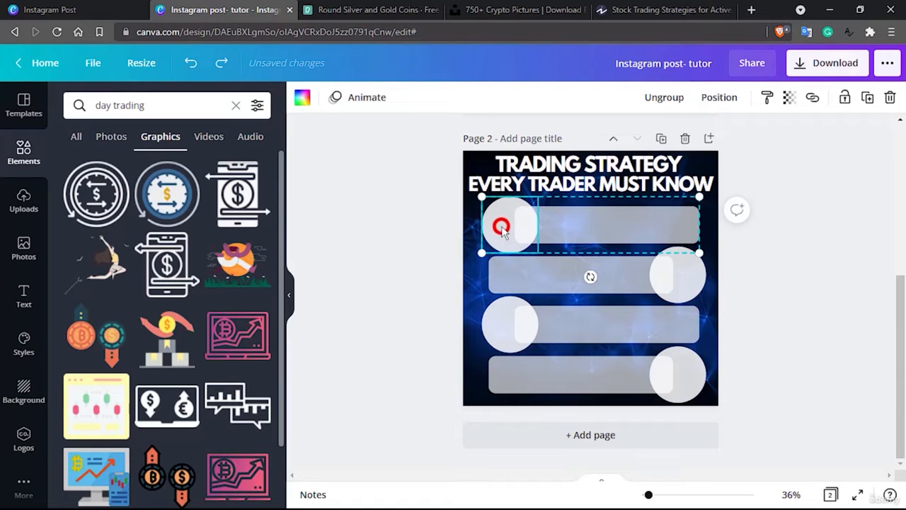
left_click_drag(167, 194, 508, 219)
key("Delete")
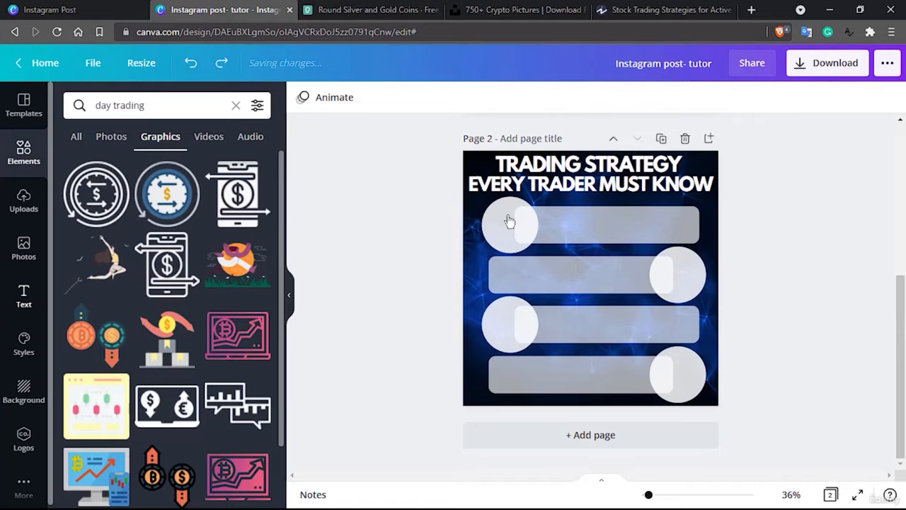
Step: Clear the graphics search and try to place a single-cell grid on the first row's circle
left_click(236, 106)
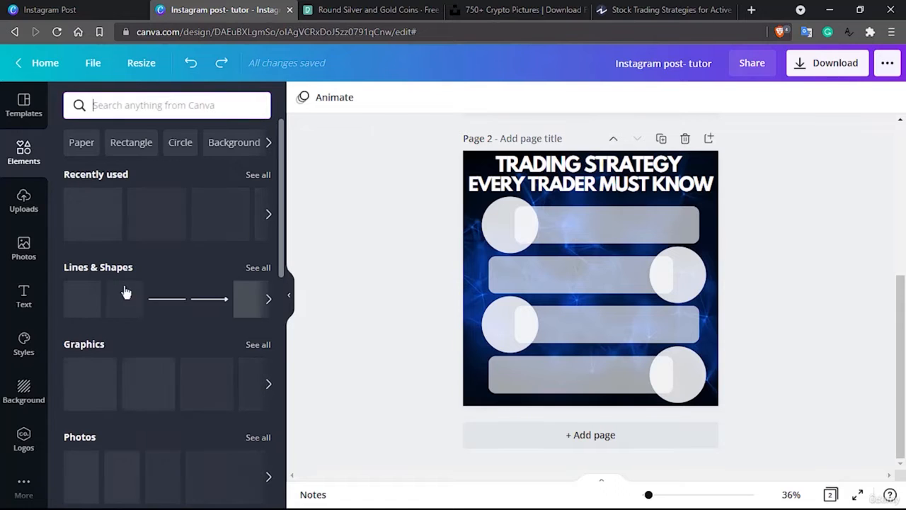
scroll(122, 347, "down", 8)
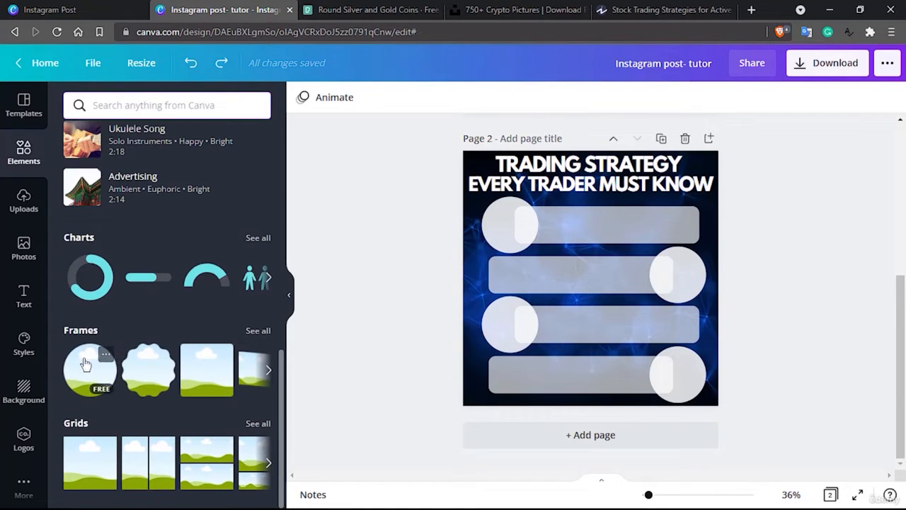
left_click_drag(85, 464, 513, 256)
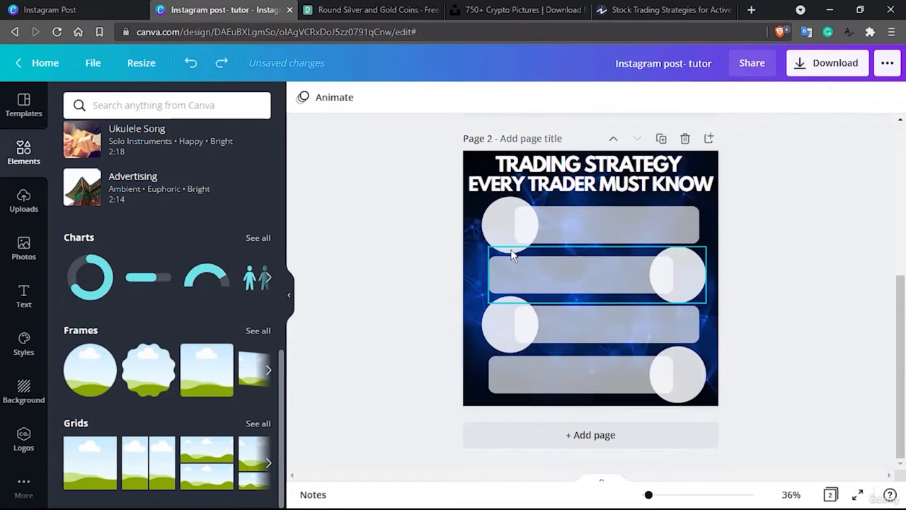
Step: Ungroup the first row's circle and bar
right_click(501, 223)
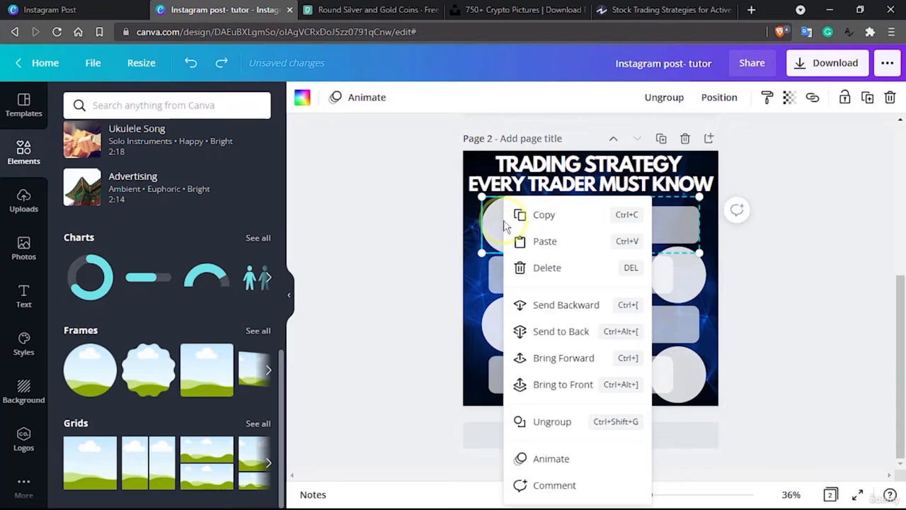
left_click(556, 420)
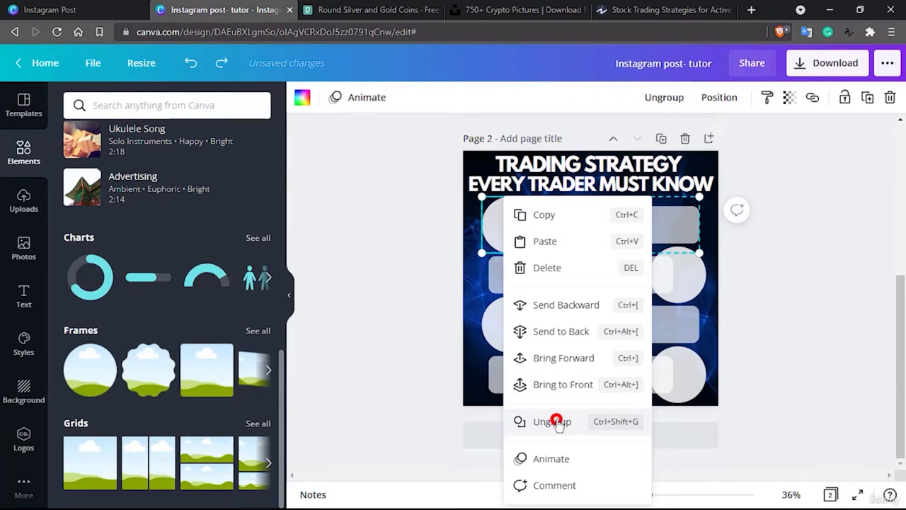
left_click(497, 219)
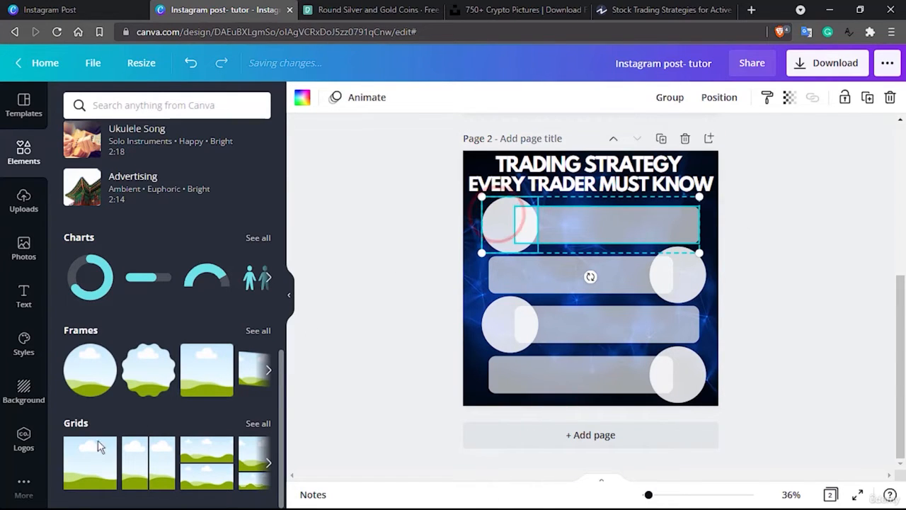
Step: Try to place a single-cell grid and a circular frame over the ungrouped first circle
left_click_drag(83, 448, 500, 243)
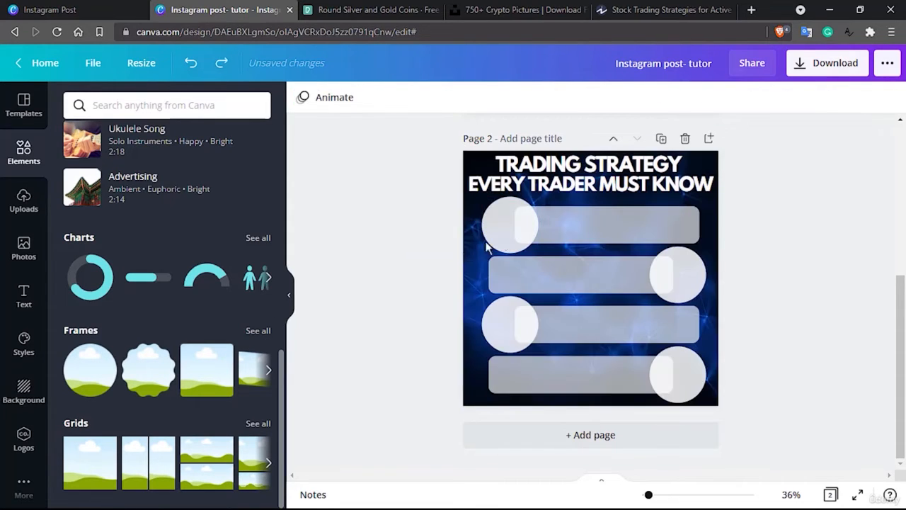
left_click_drag(80, 370, 494, 207)
key("Delete")
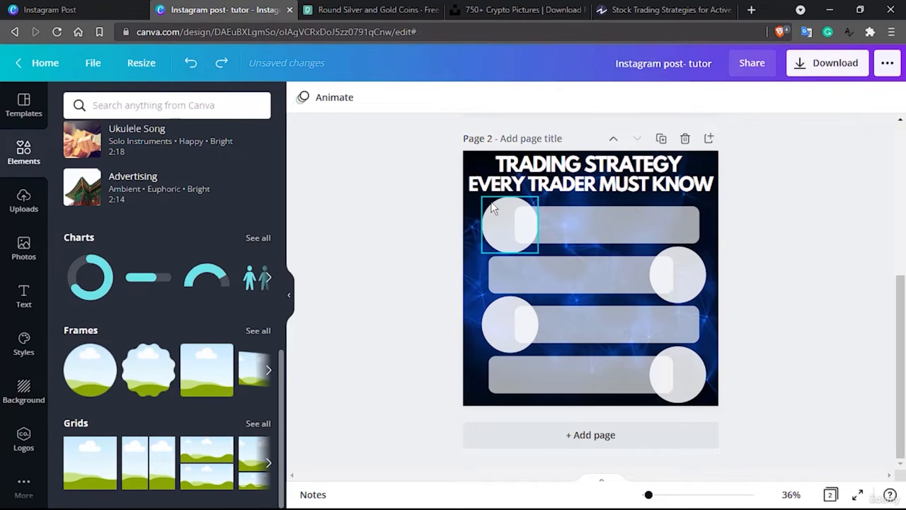
Step: Select the first row's circle and repeat the "day trading" search, limited to graphics
left_click(498, 234)
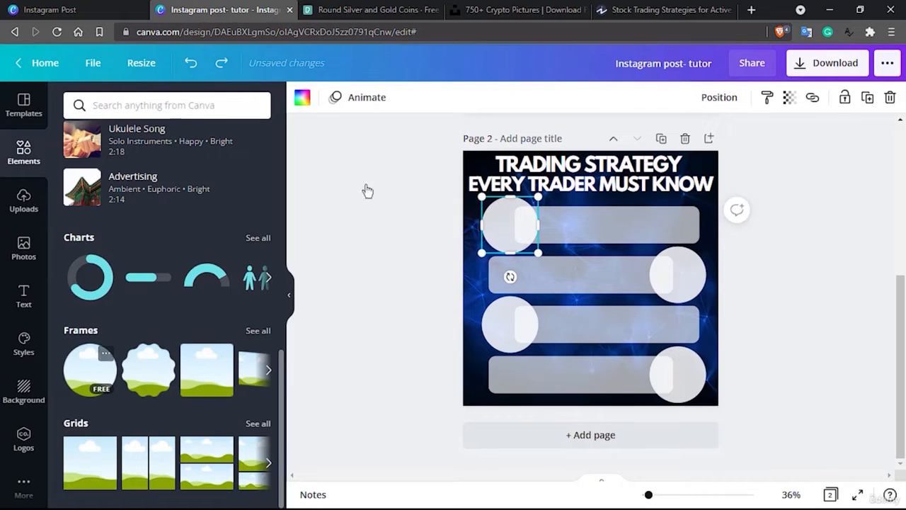
left_click(146, 105)
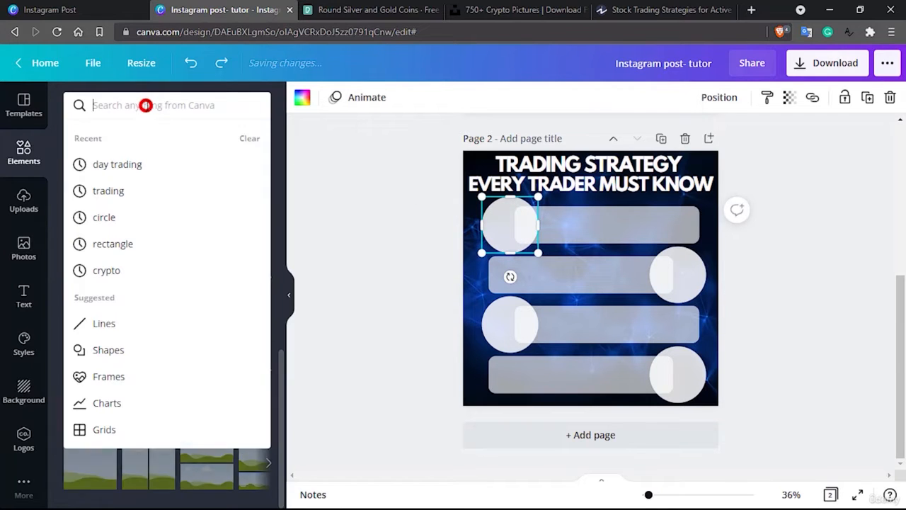
left_click(116, 165)
left_click(157, 143)
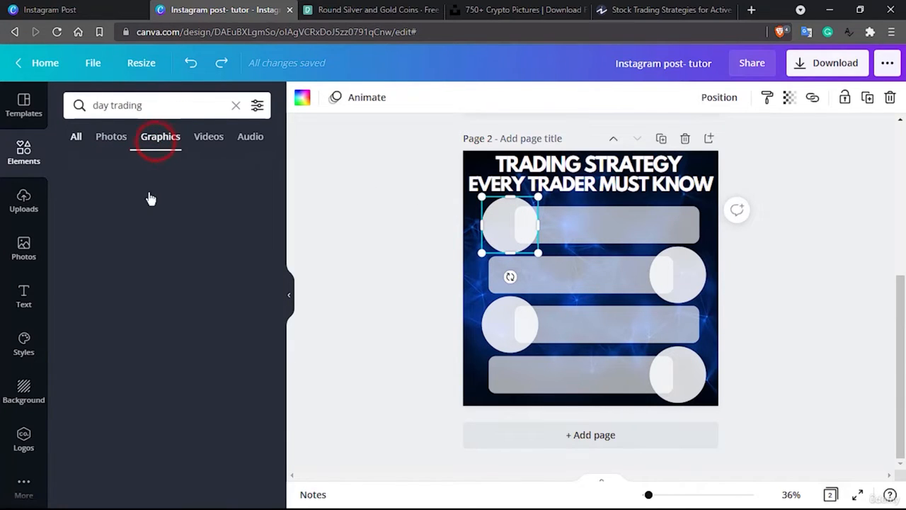
Step: Add the blue dollar clock graphic to page 2 and shrink it to fit over the first row's circle
left_click_drag(150, 198, 542, 263)
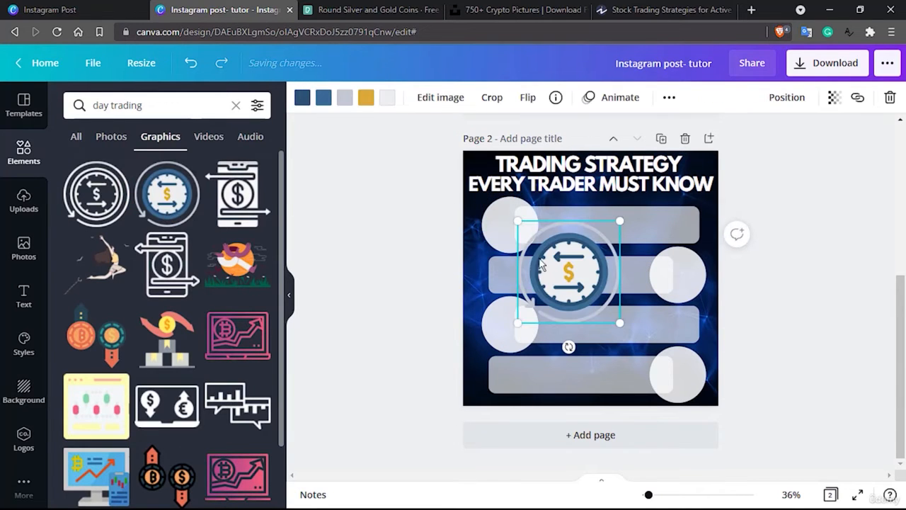
left_click_drag(619, 325, 545, 252)
left_click_drag(513, 227, 511, 223)
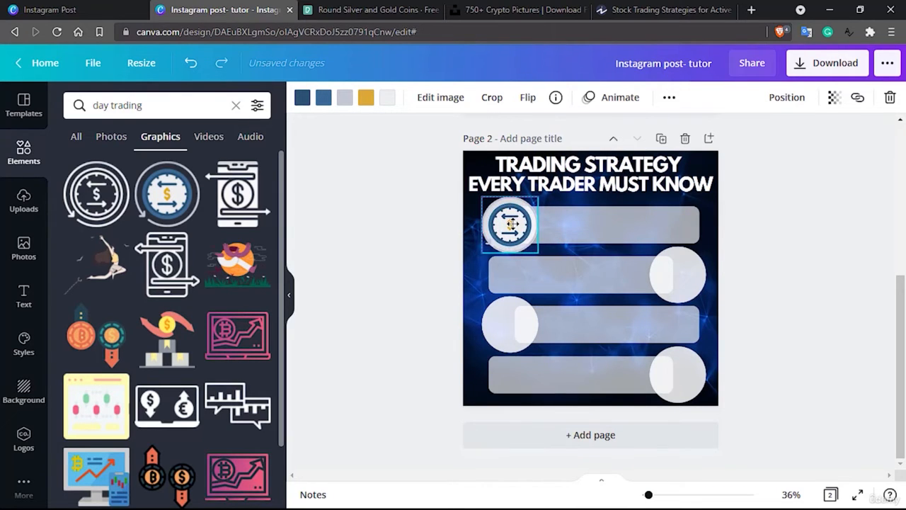
left_click_drag(540, 255, 542, 254)
left_click(585, 224)
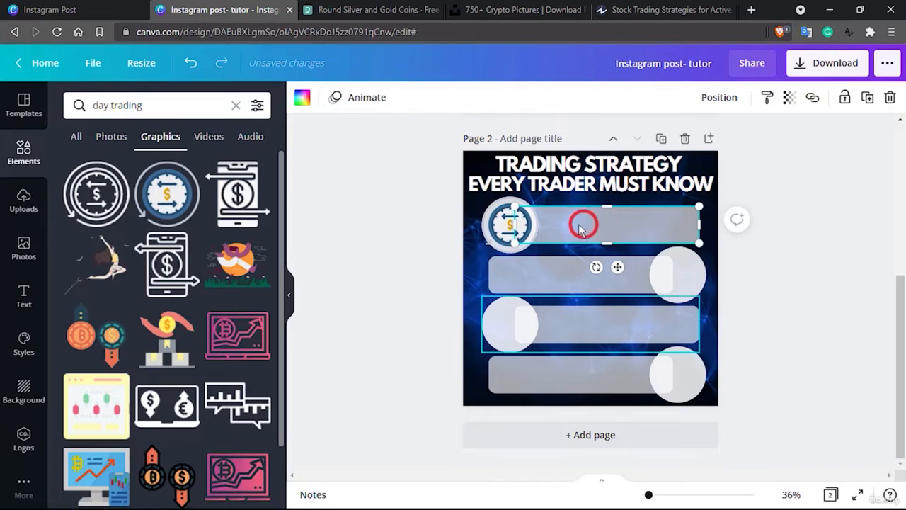
Step: Try to replace the first row's circle with the dollar clock icon by deleting the circle underneath
left_click_drag(502, 226, 532, 219)
left_click(495, 226)
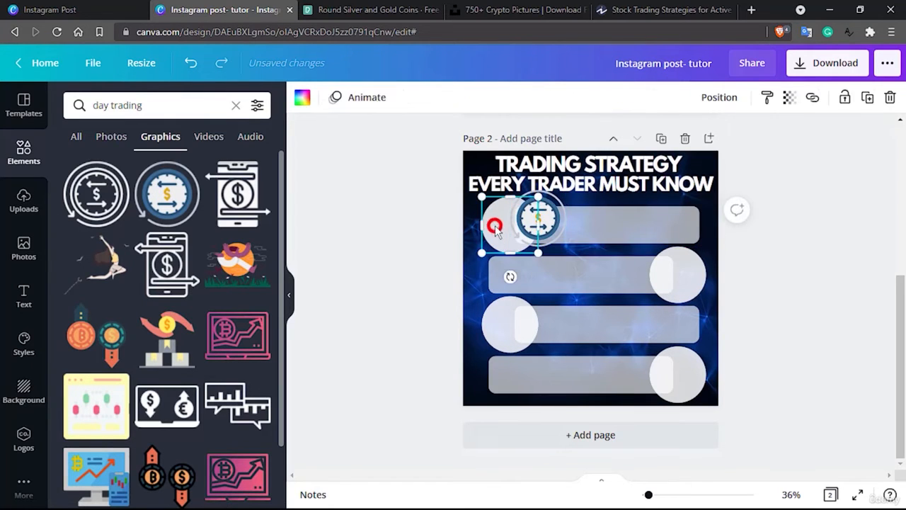
key("Delete")
left_click(538, 225)
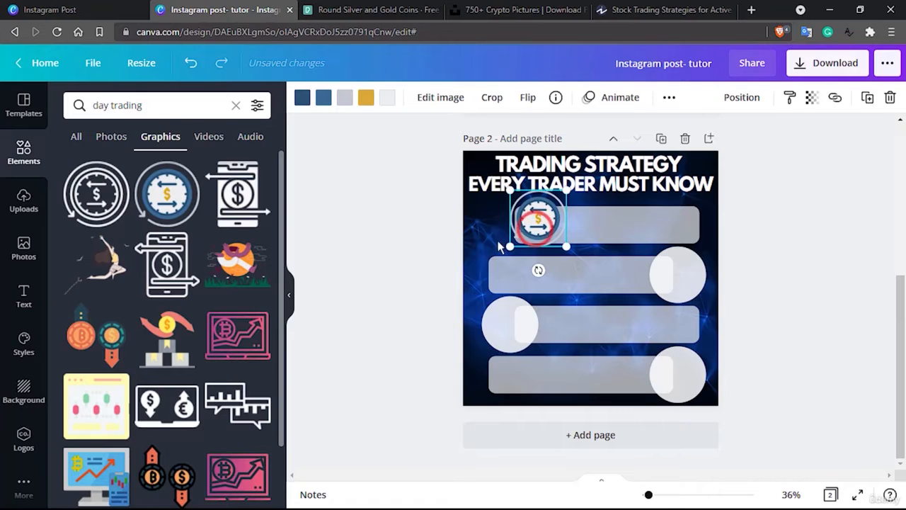
left_click_drag(535, 229, 501, 236)
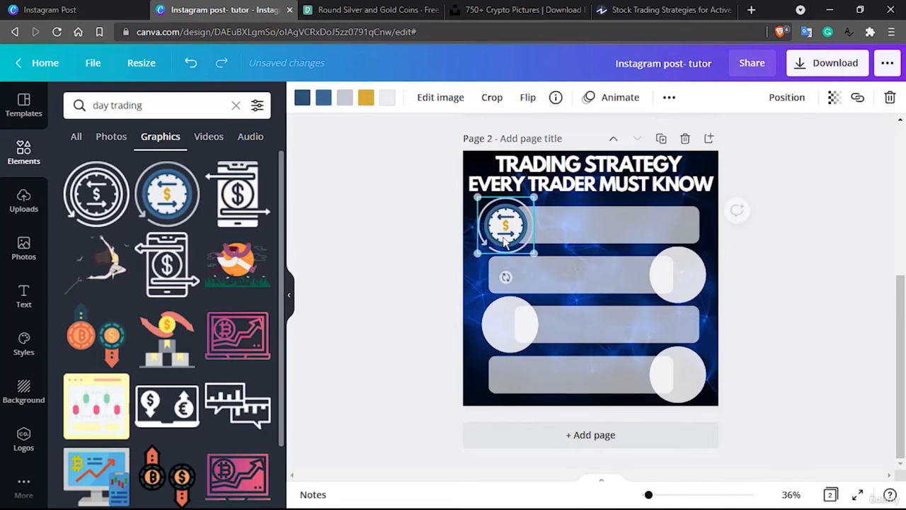
left_click(564, 231)
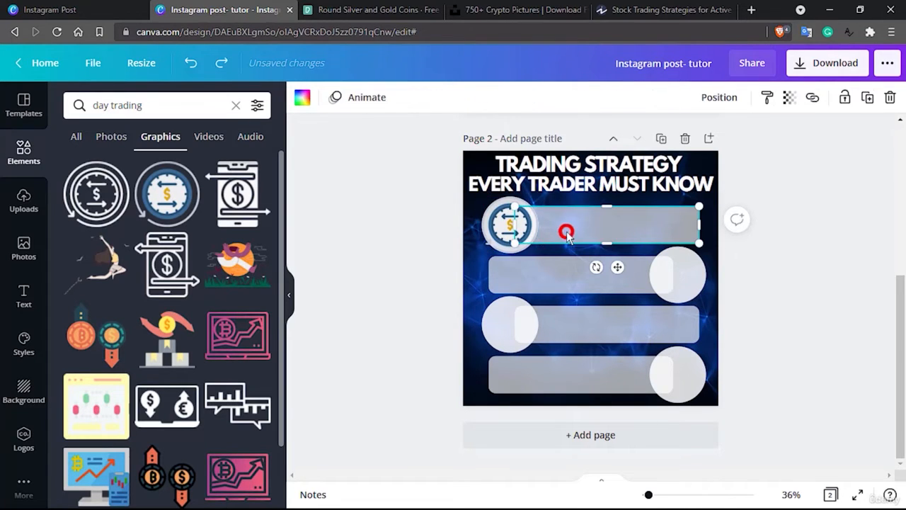
Step: Resize the dollar clock icon slightly larger than the first row's circle and center it on the circle
left_click(503, 222)
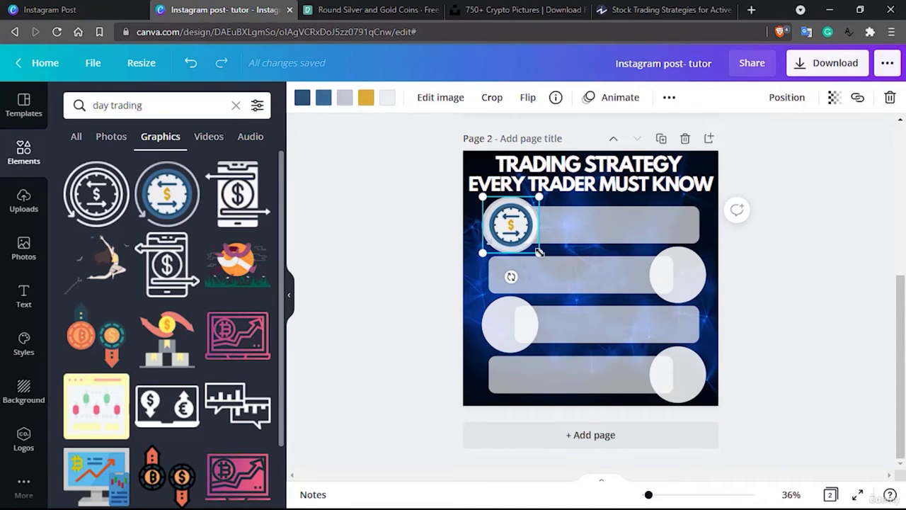
left_click_drag(540, 253, 539, 254)
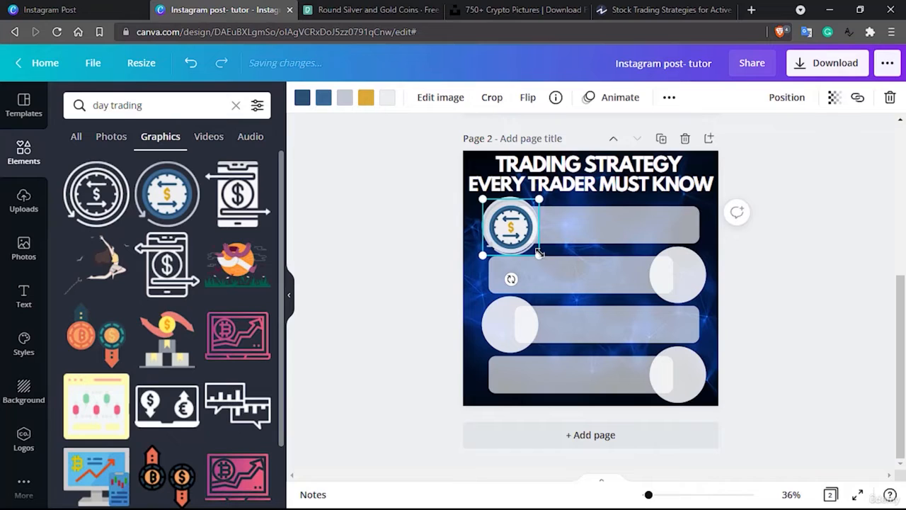
left_click_drag(540, 253, 510, 225)
left_click(819, 260)
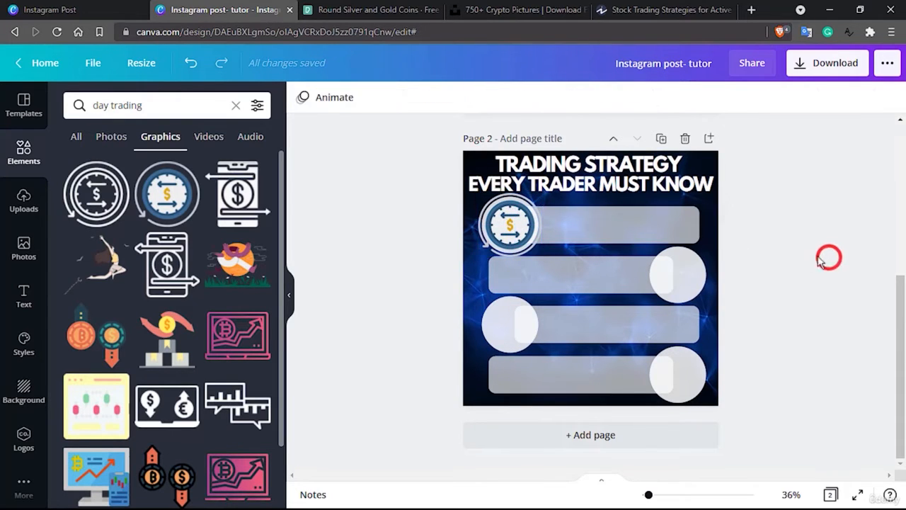
left_click(513, 216)
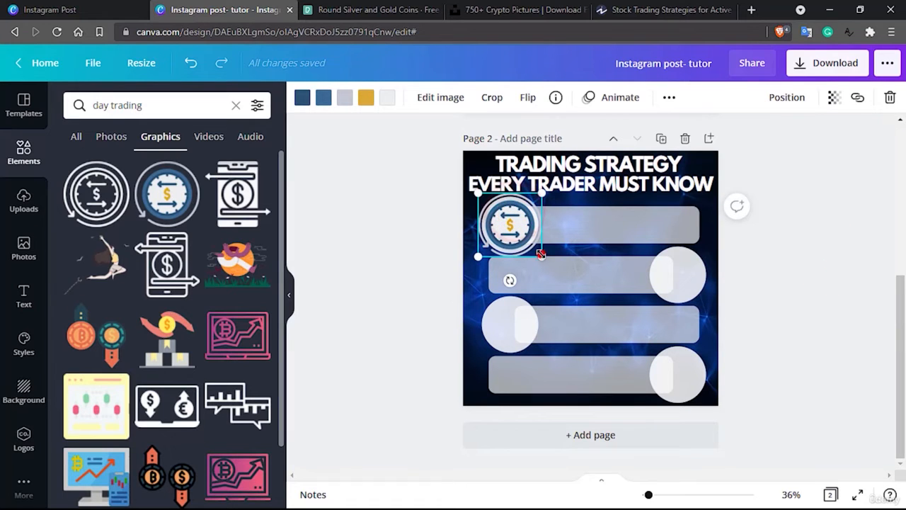
left_click_drag(541, 254, 526, 216)
left_click(618, 222)
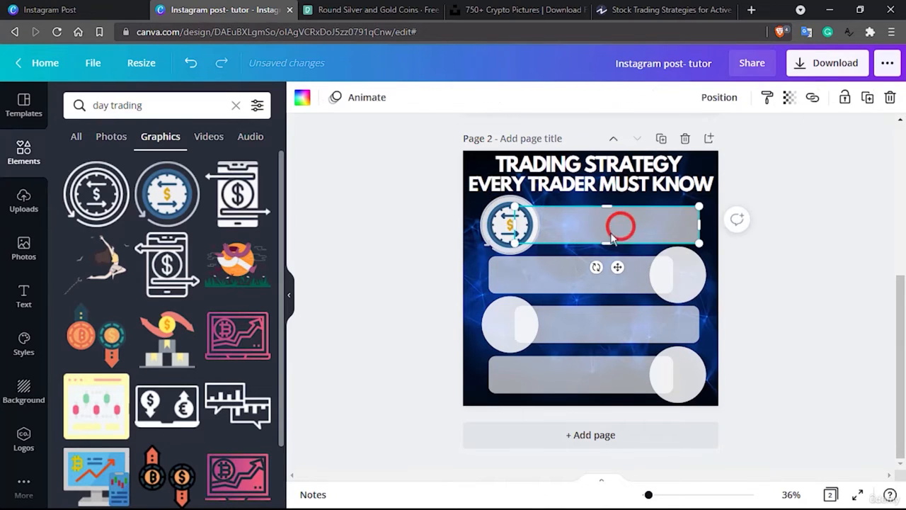
Step: Select the second row's circle and search the graphics for "position trading"
left_click(529, 283)
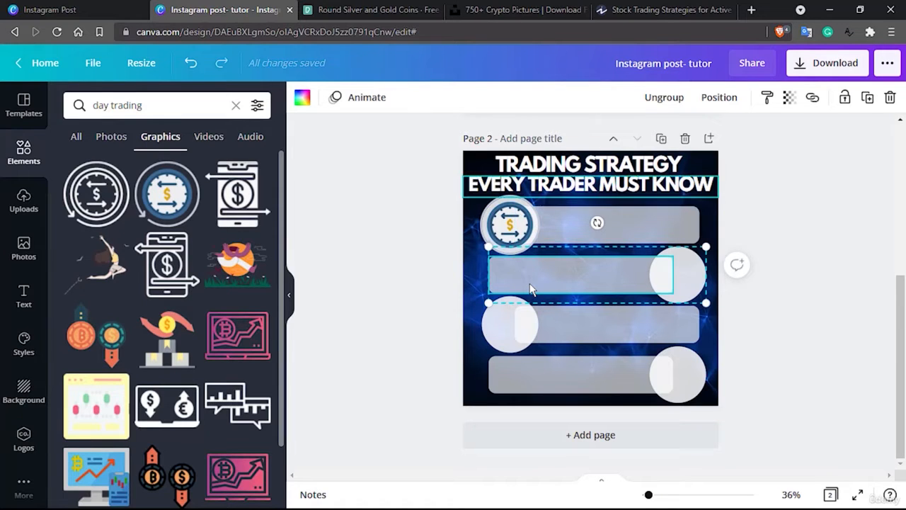
left_click(693, 281)
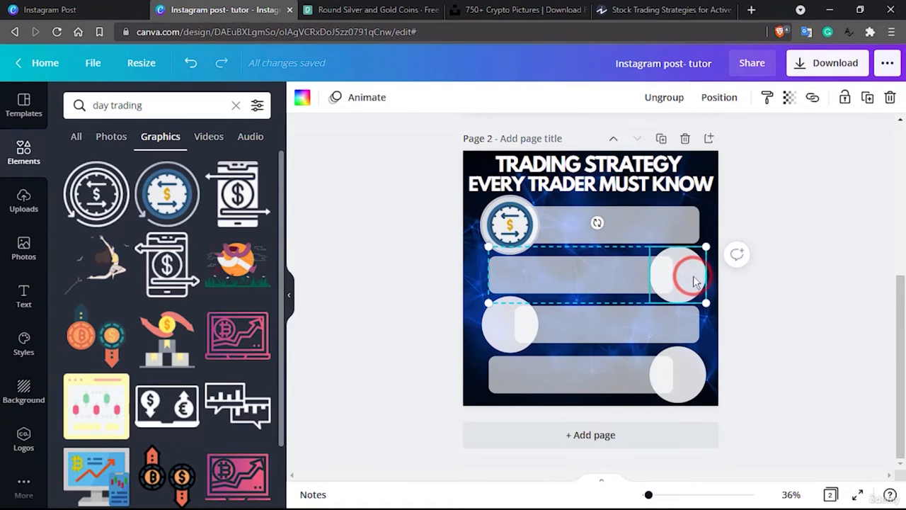
double_click(98, 104)
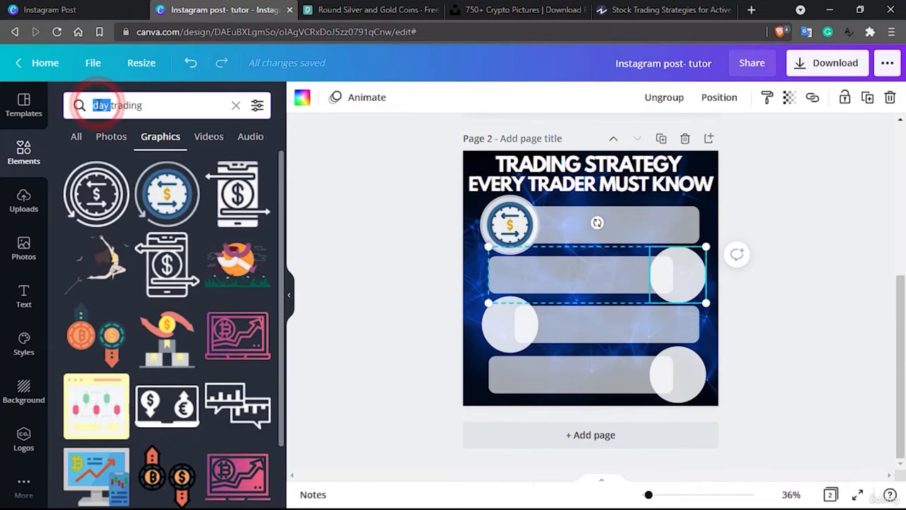
type("postion")
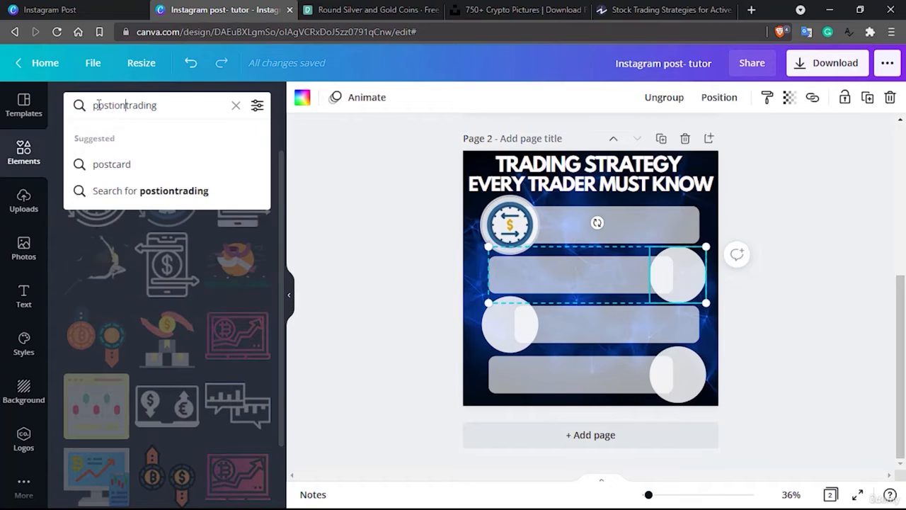
key("Return")
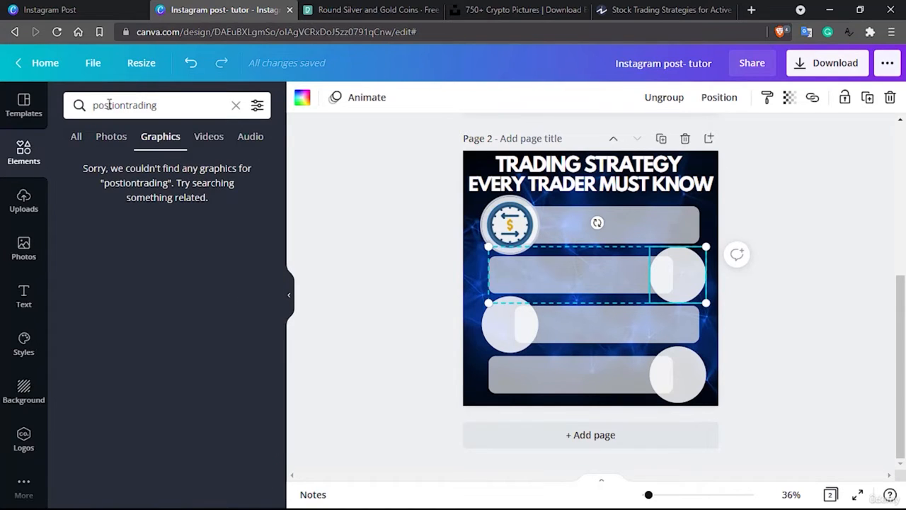
left_click(111, 105)
type("i")
key("Return")
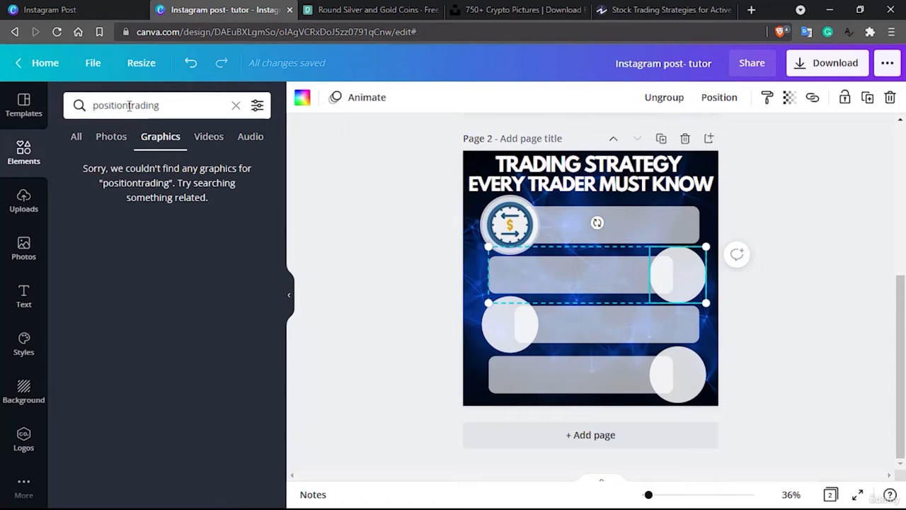
left_click(129, 105)
key("Return")
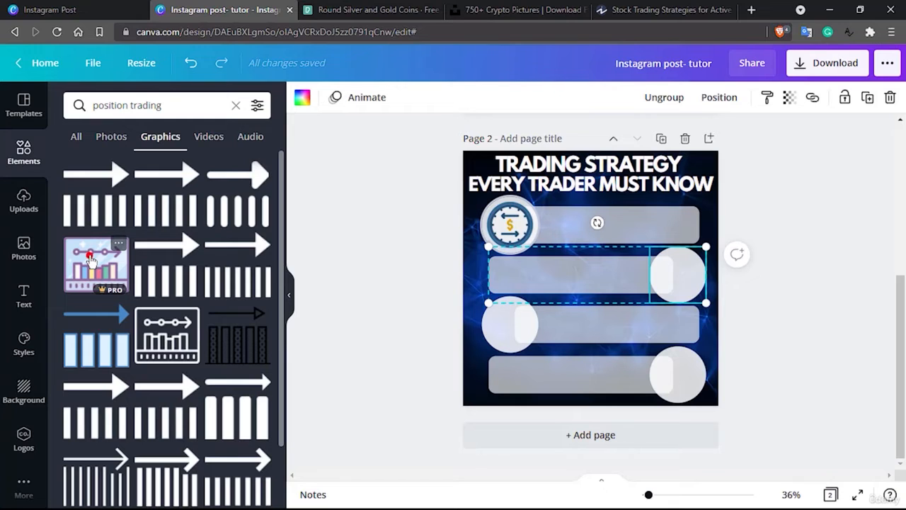
Step: Add the purple-framed bar chart graphic and fit it inside the second row's circle
left_click_drag(91, 261, 641, 273)
left_click_drag(612, 330, 684, 271)
left_click(699, 262)
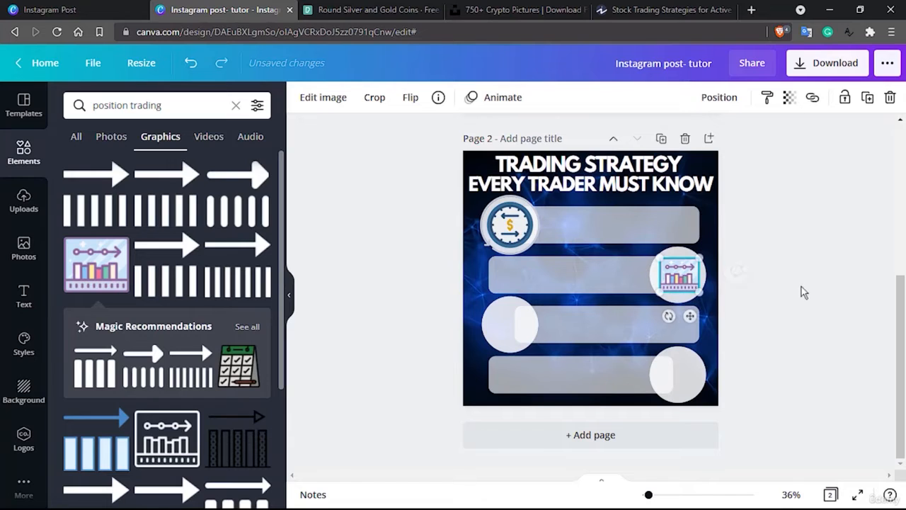
left_click(800, 287)
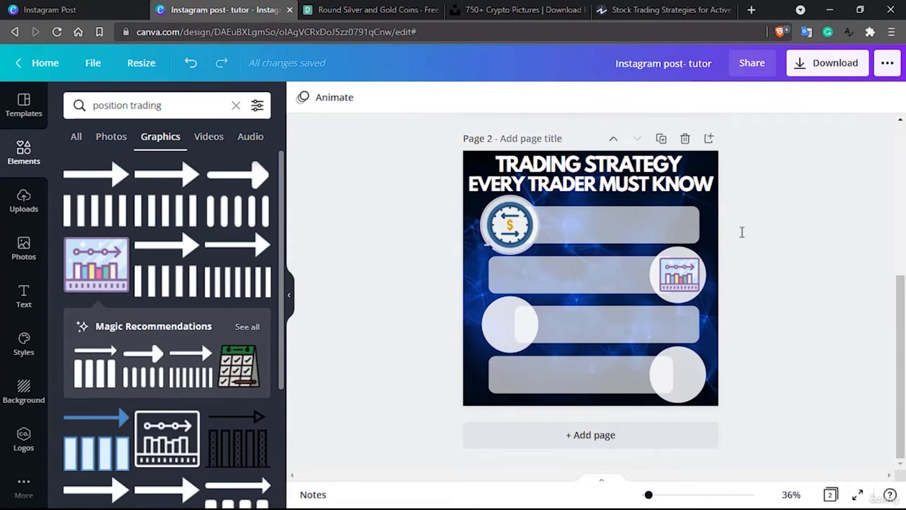
Step: Switch to the Investopedia article and look up the third and fourth trading strategies
left_click(651, 9)
scroll(352, 357, "down", 3)
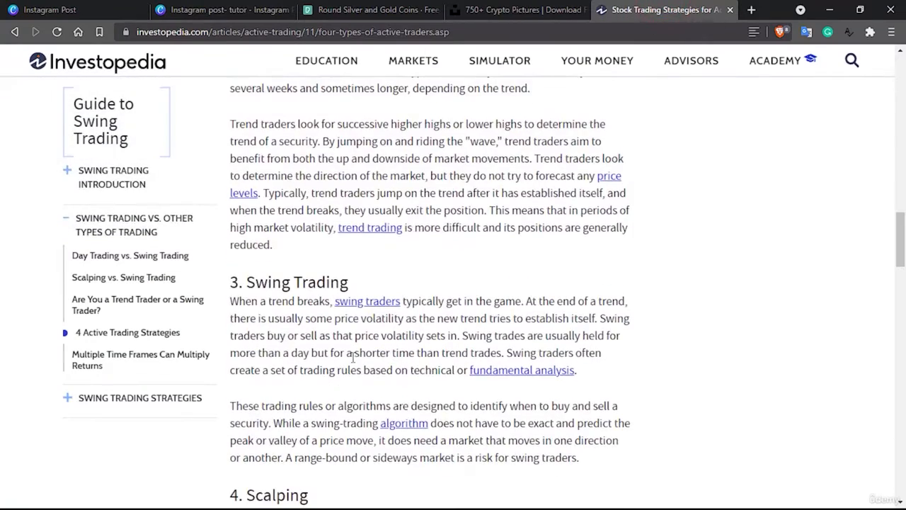
scroll(351, 358, "down", 2)
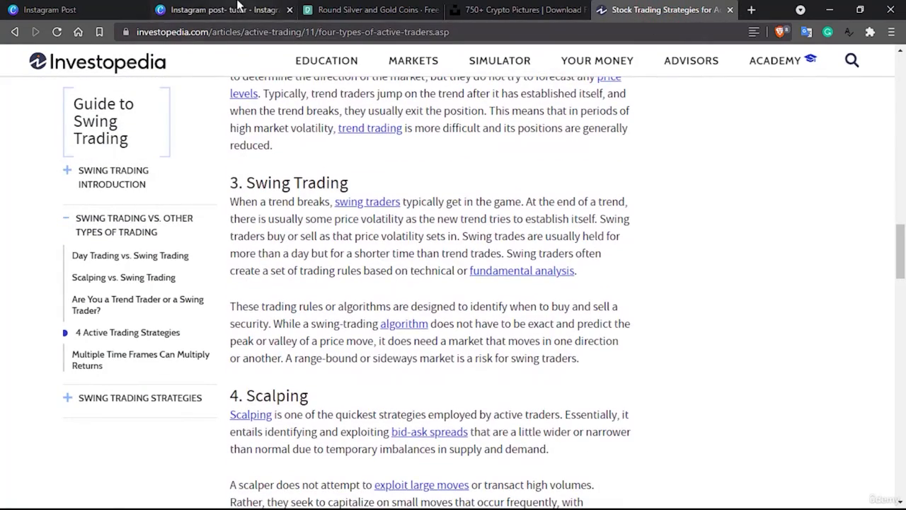
Step: Return to the Canva design and search the graphics for "swing trading"
left_click(238, 9)
double_click(112, 103)
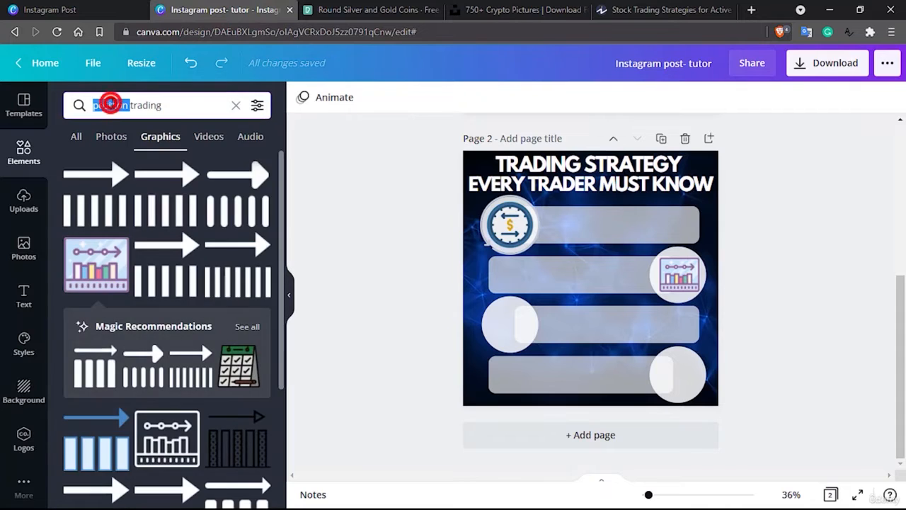
type("swing")
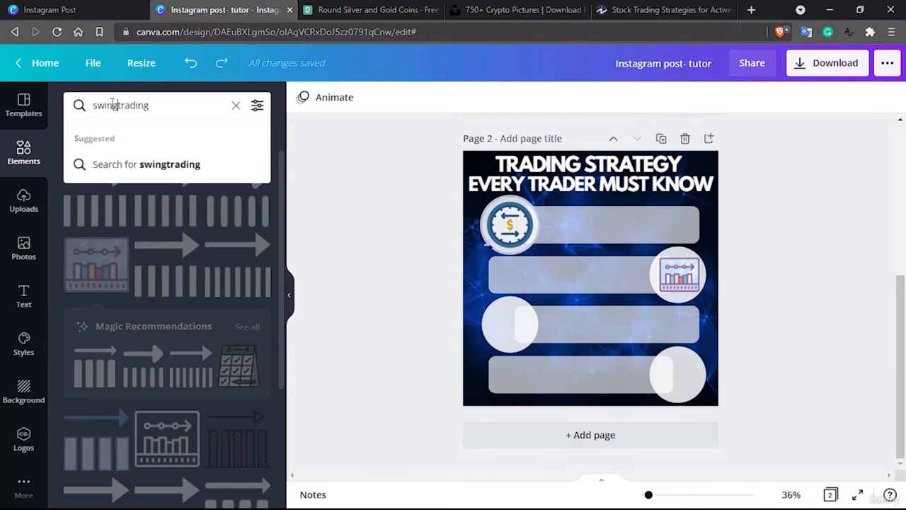
key("Return")
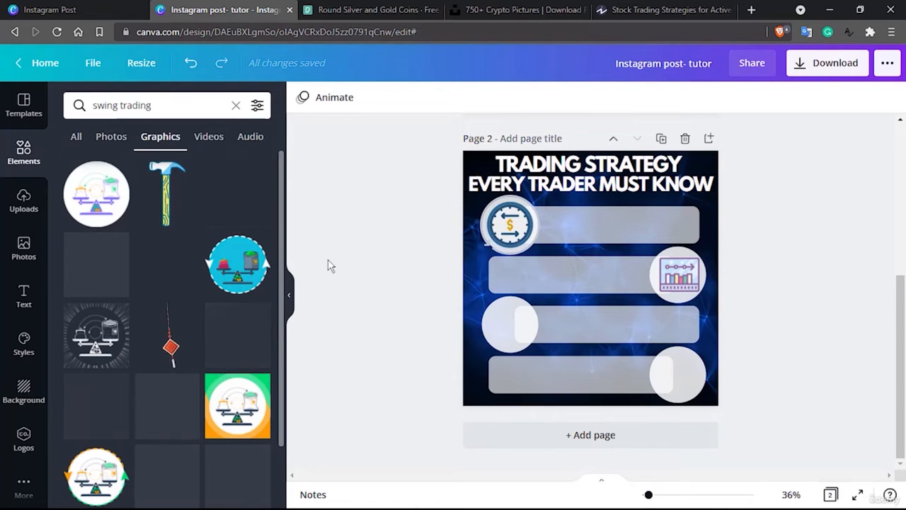
Step: Browse the "swing trading" graphics for an icon suited to the third row's circle
scroll(206, 356, "down", 1)
scroll(205, 356, "down", 3)
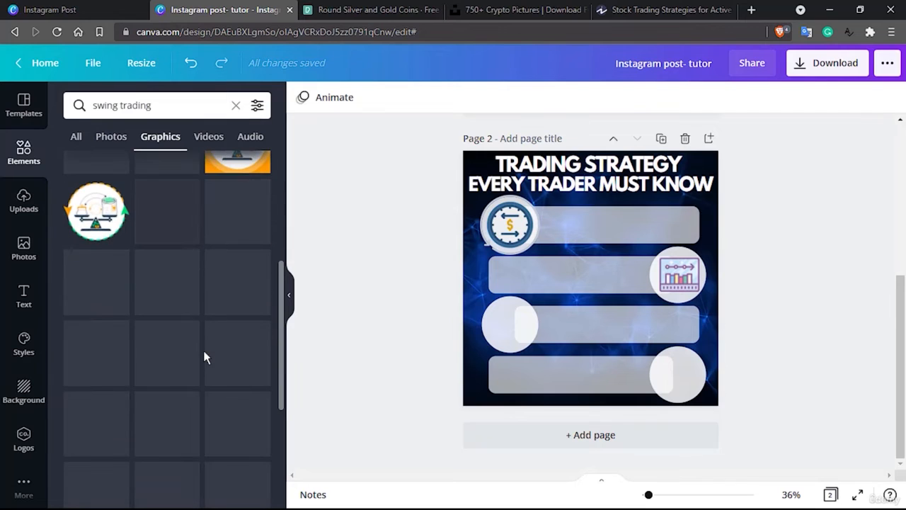
left_click(623, 9)
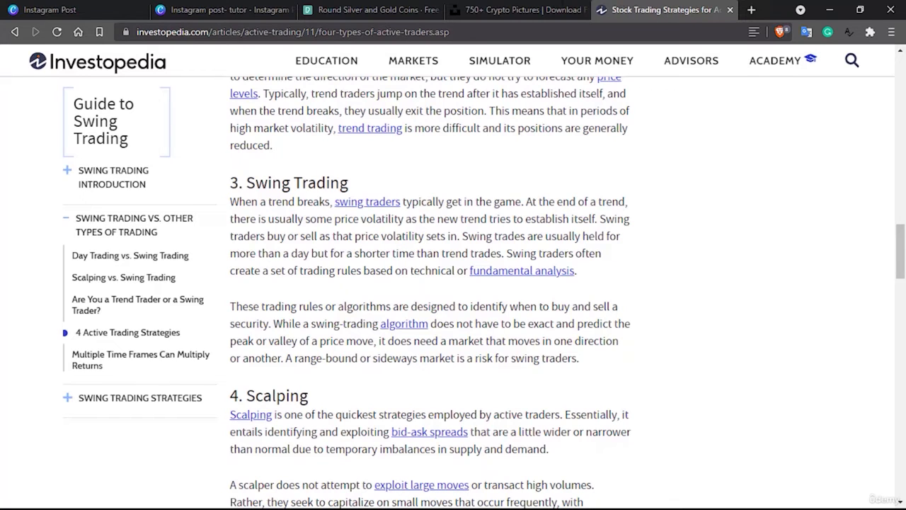
left_click(203, 8)
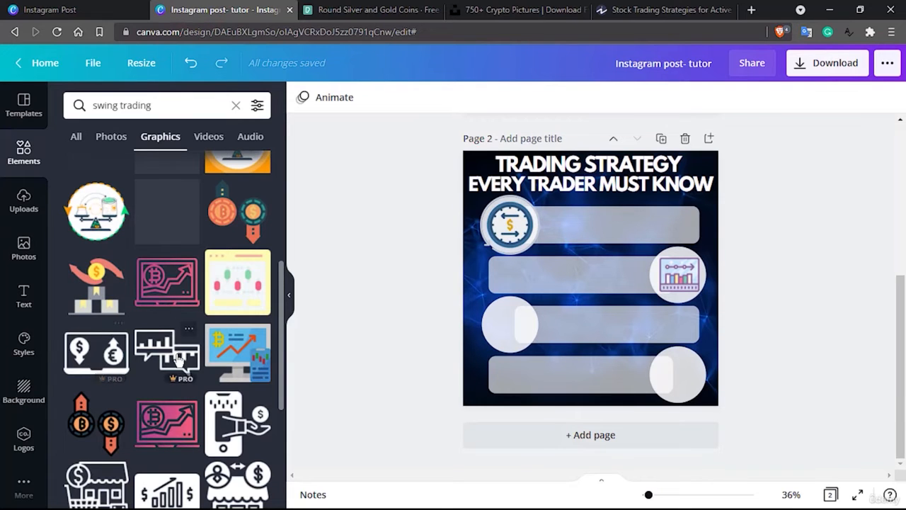
scroll(177, 360, "down", 3)
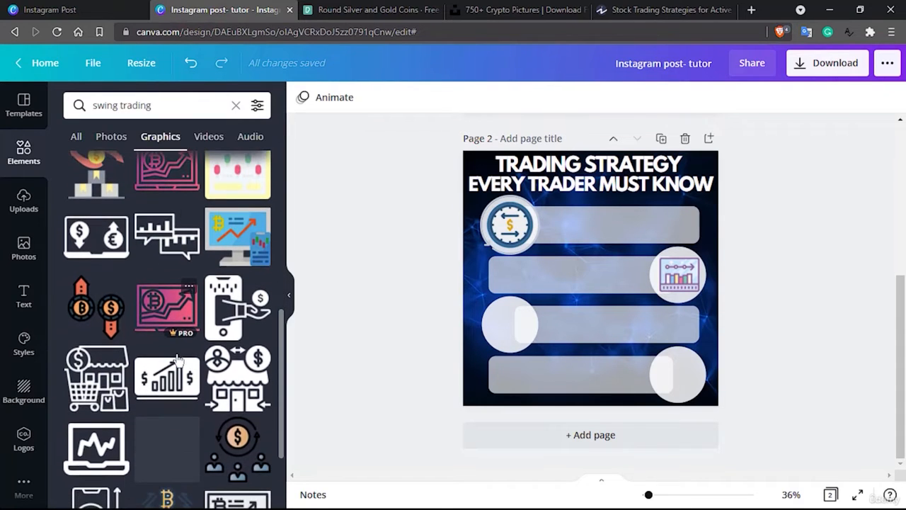
scroll(177, 361, "up", 5)
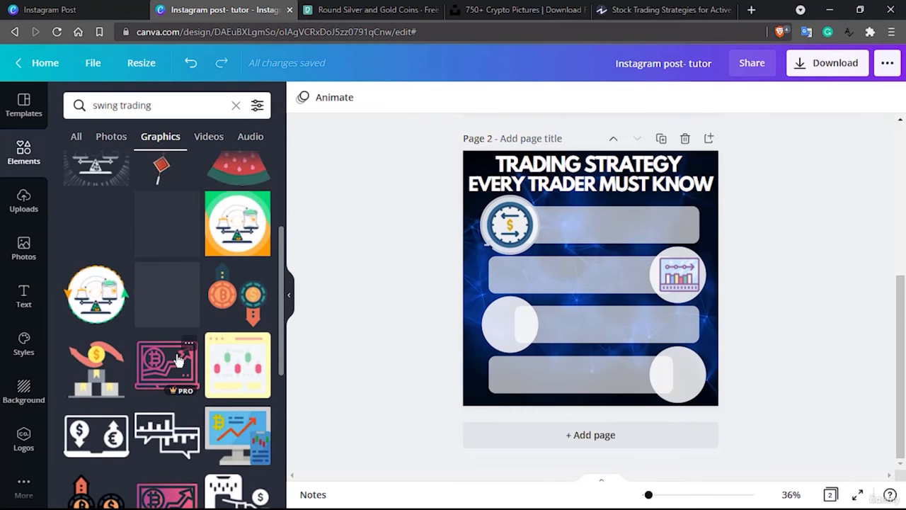
scroll(177, 361, "up", 4)
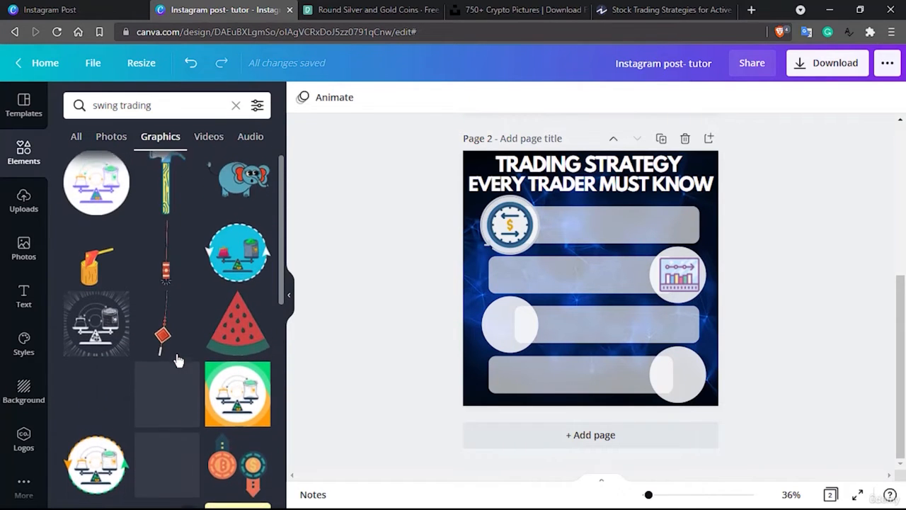
scroll(177, 359, "down", 2)
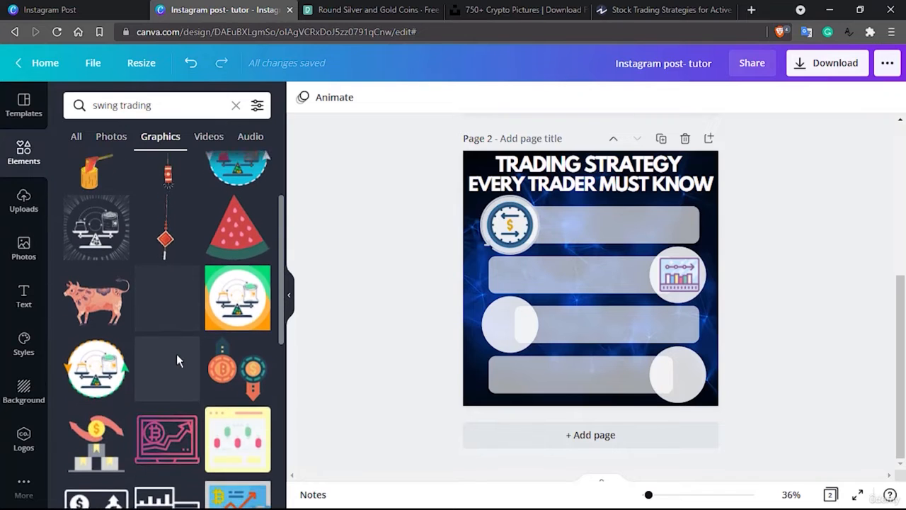
scroll(177, 358, "down", 8)
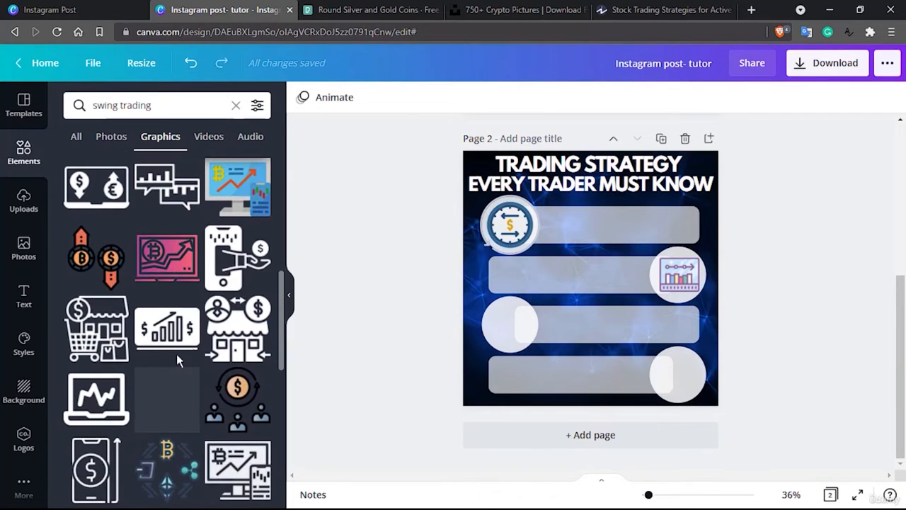
scroll(177, 391, "down", 2)
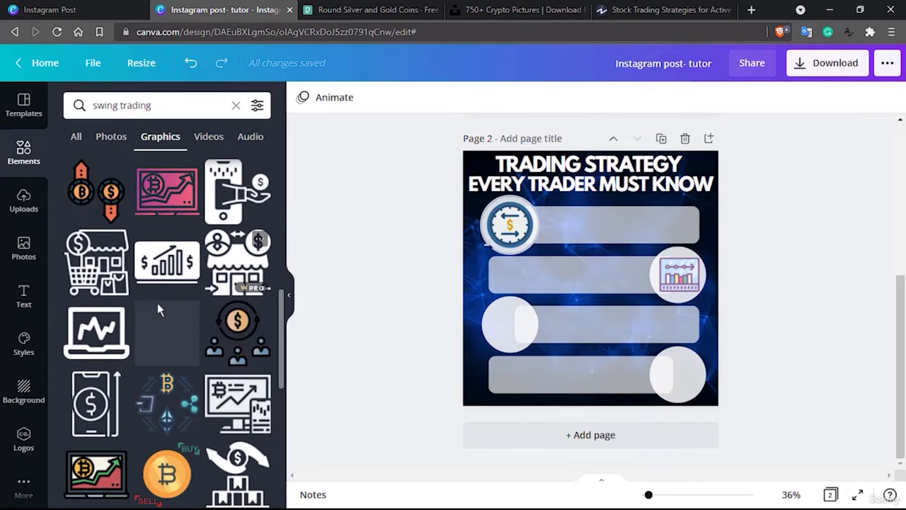
scroll(158, 309, "down", 3)
scroll(157, 303, "down", 2)
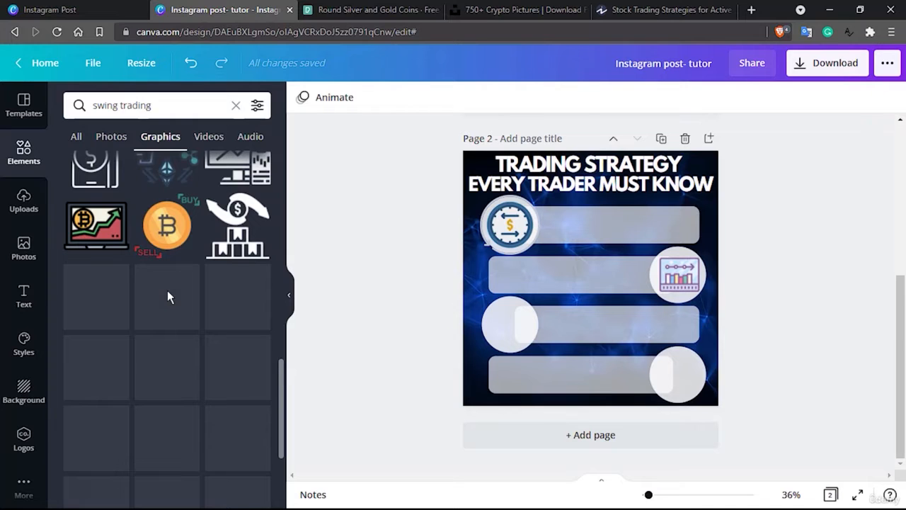
scroll(167, 296, "up", 2)
mouse_move(167, 291)
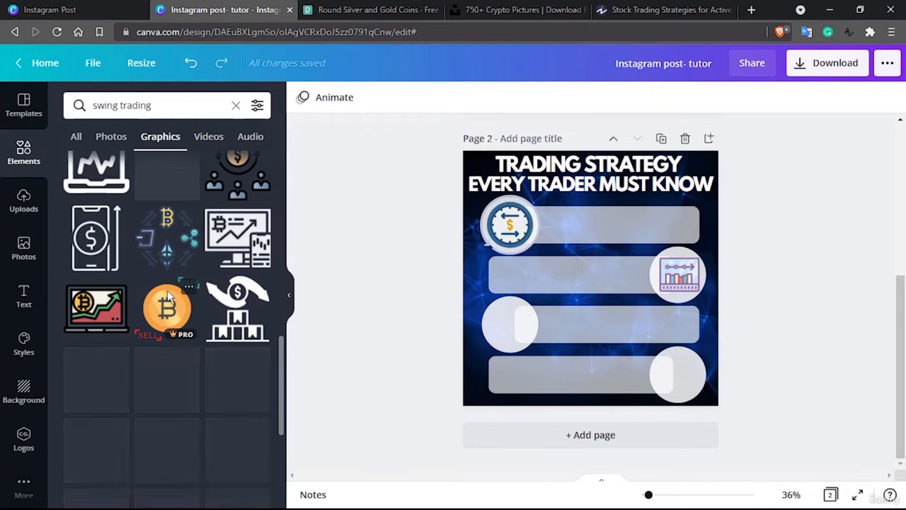
scroll(167, 290, "up", 8)
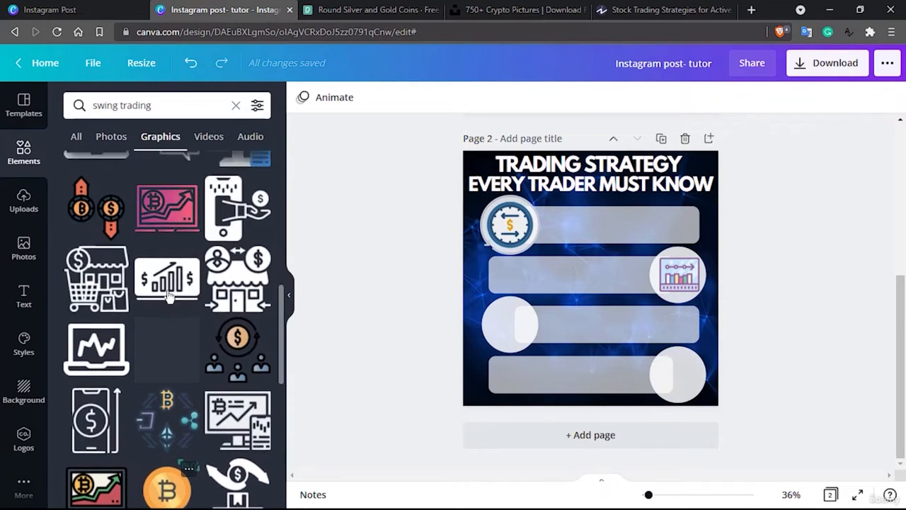
scroll(168, 296, "down", 3)
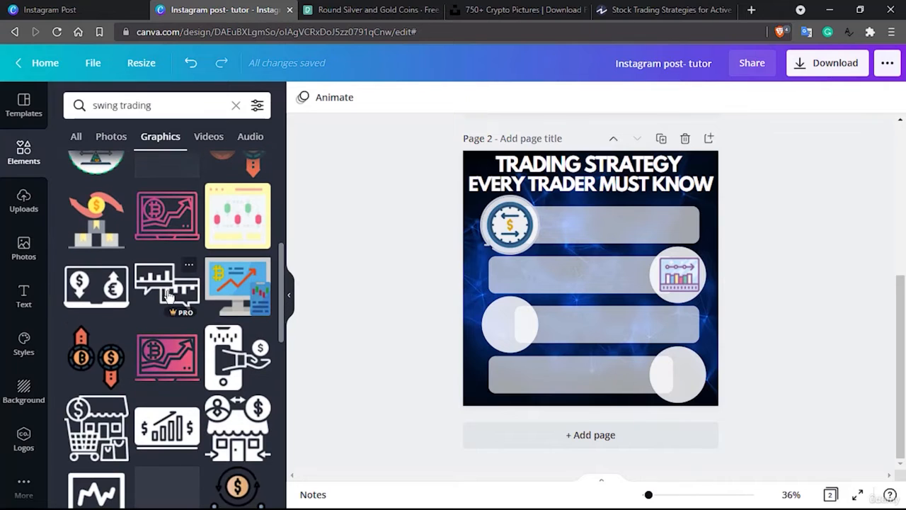
Step: Try to place the blue Bitcoin monitor graphic over the lower bars of page 2
mouse_move(239, 275)
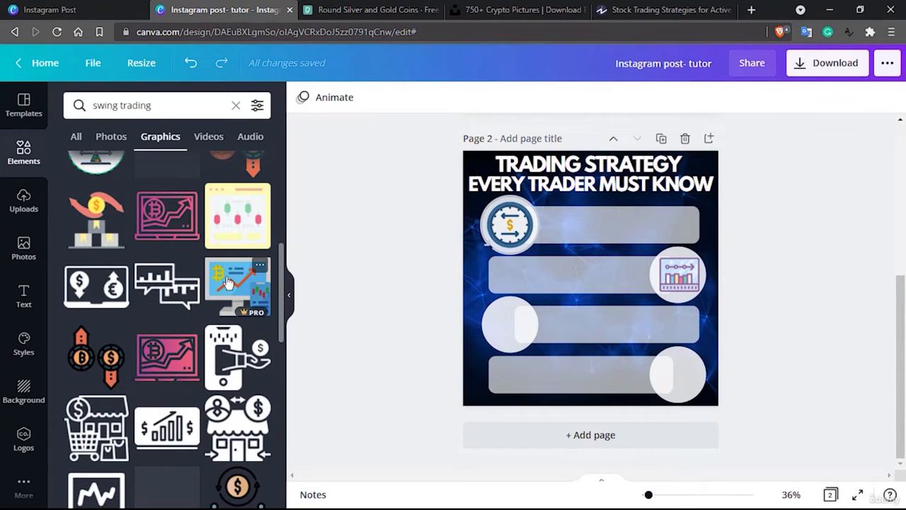
left_click_drag(228, 282, 415, 306)
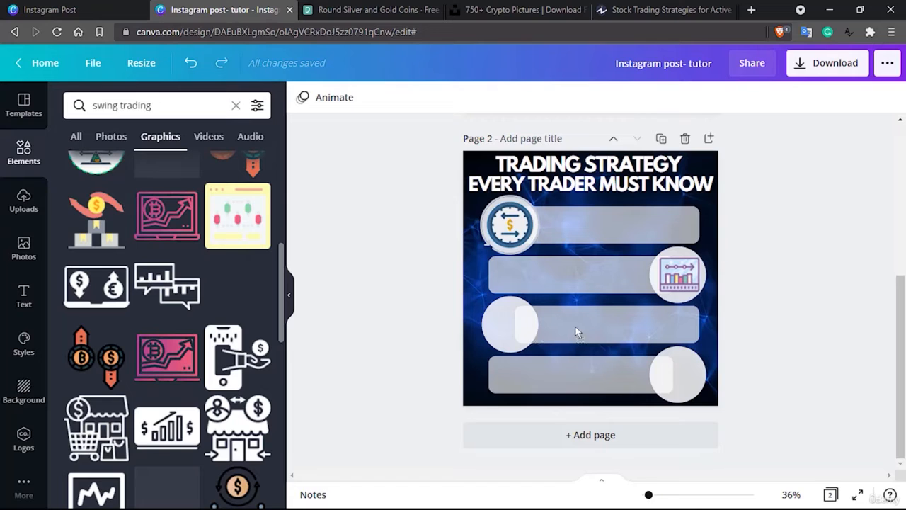
left_click_drag(576, 332, 576, 327)
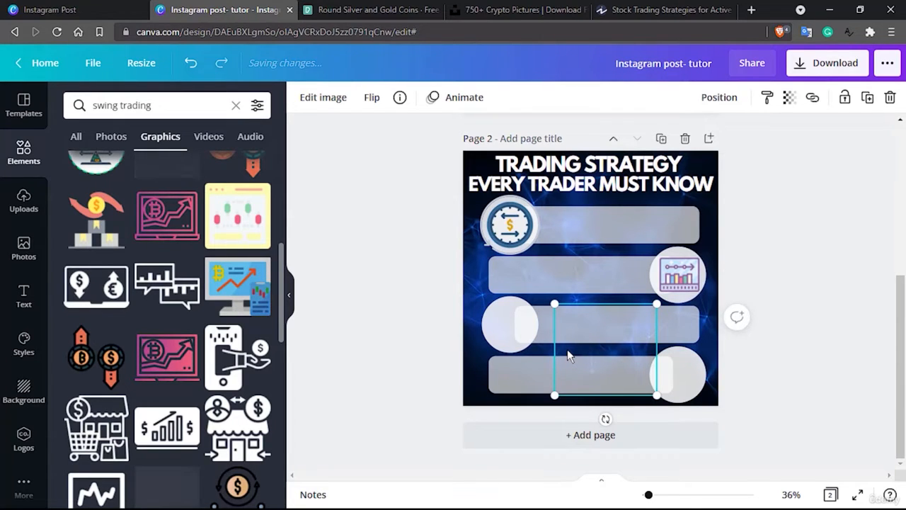
left_click(567, 349)
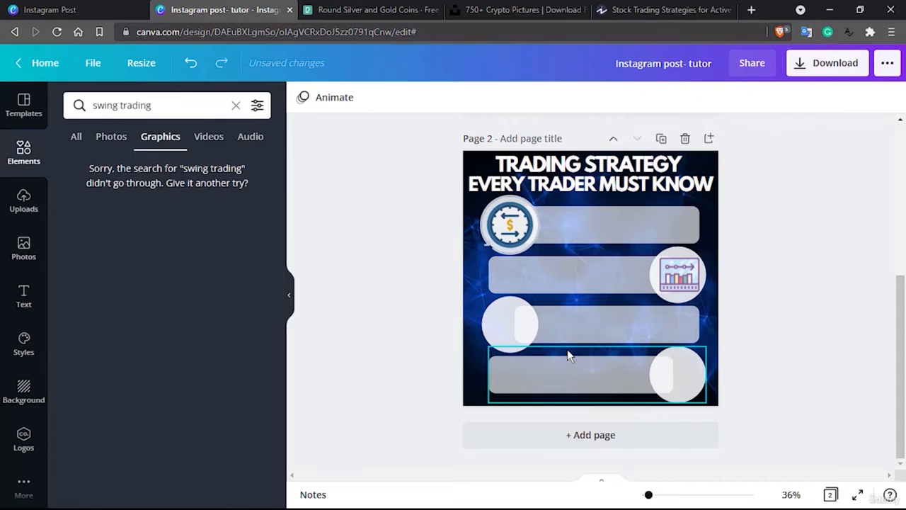
key("ctrl+z")
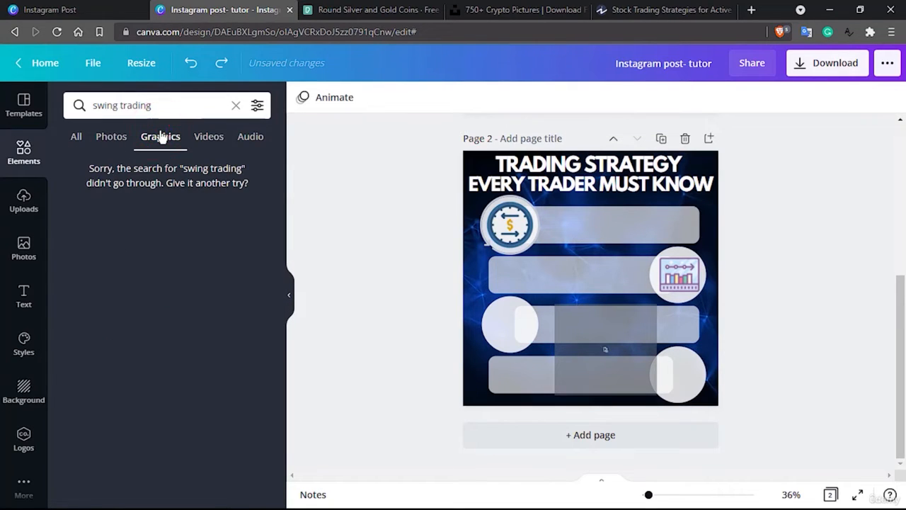
Step: Search the graphics for "volatility trading"
left_click(110, 104)
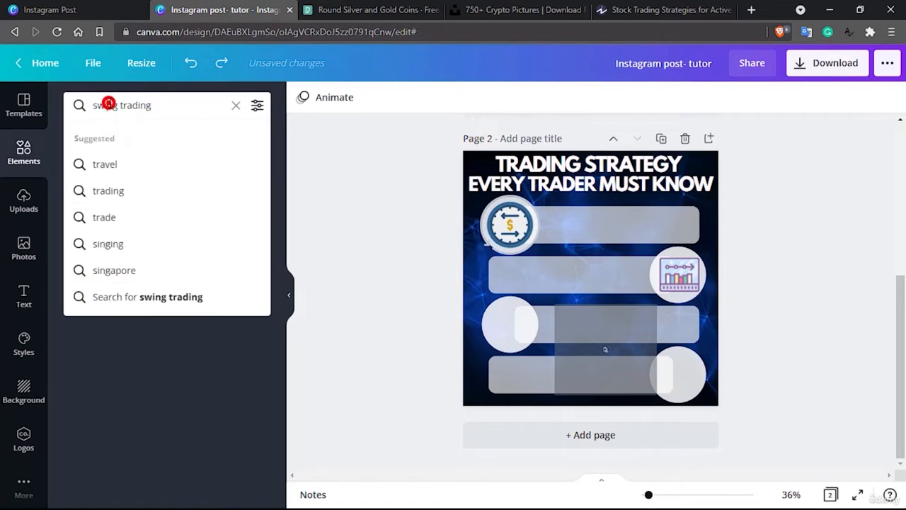
double_click(110, 105)
type("volatility")
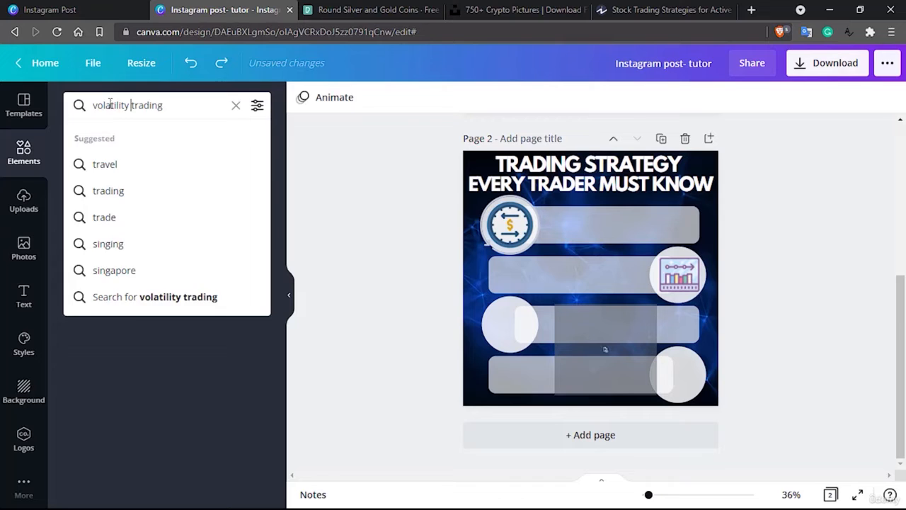
key("Return")
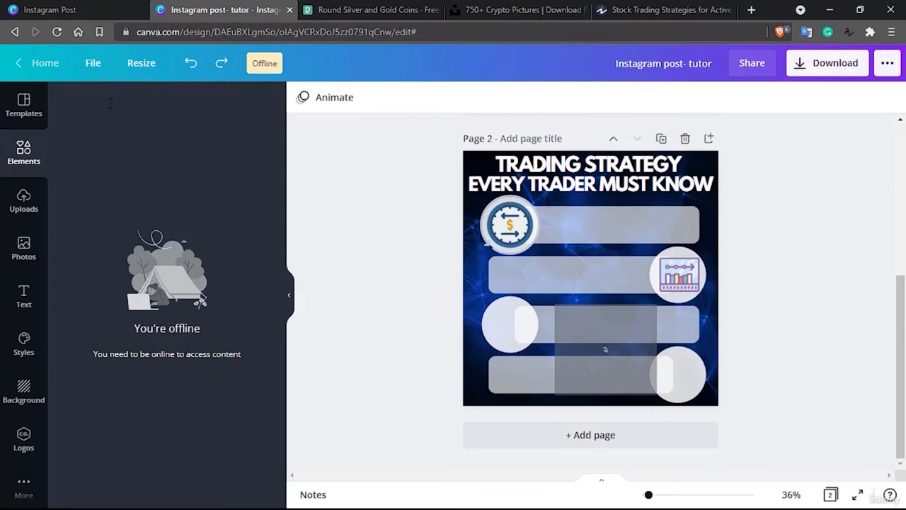
left_click(110, 106)
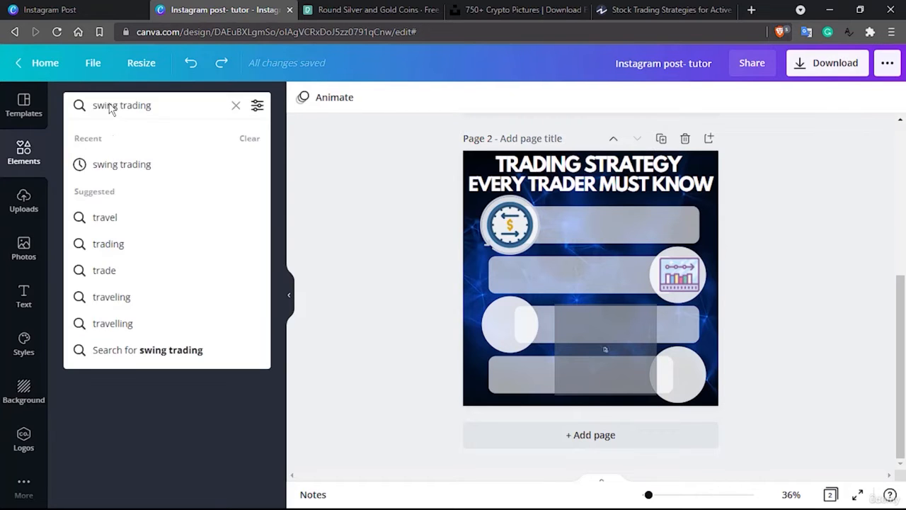
left_click(103, 105)
double_click(102, 105)
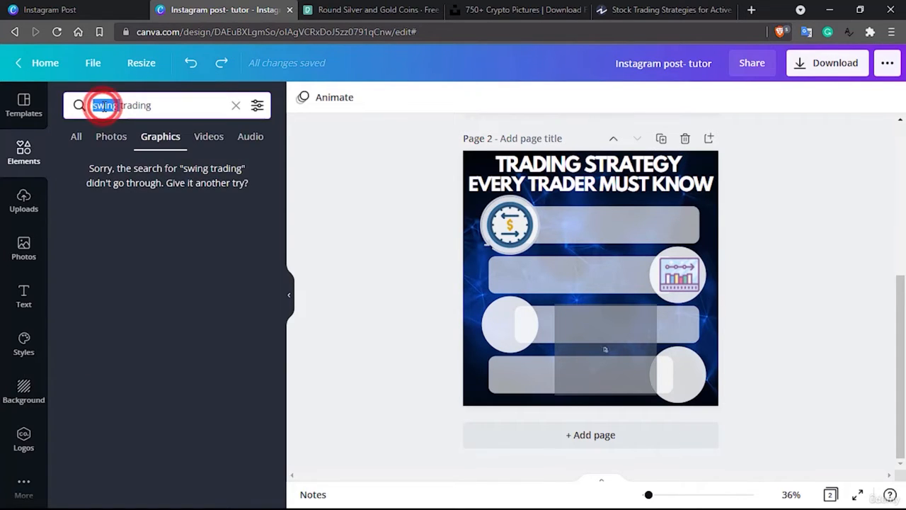
type("volatilit")
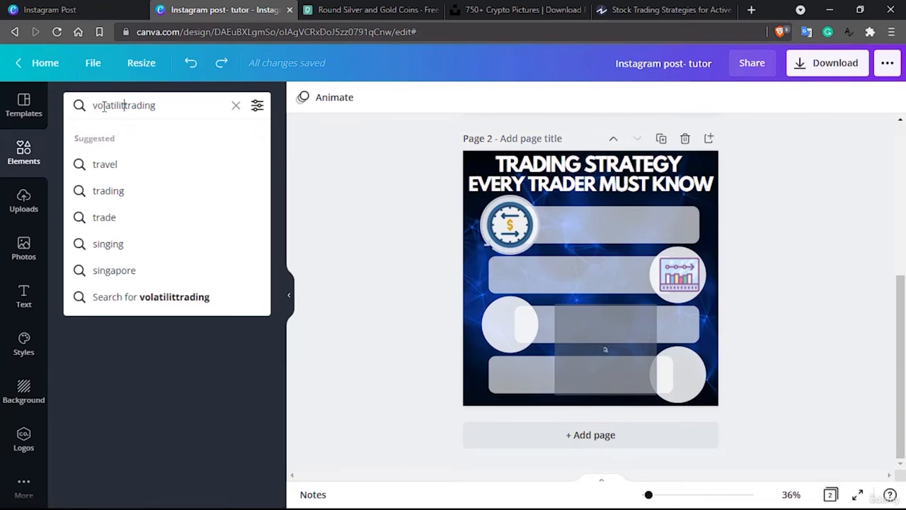
type("y")
key("Return")
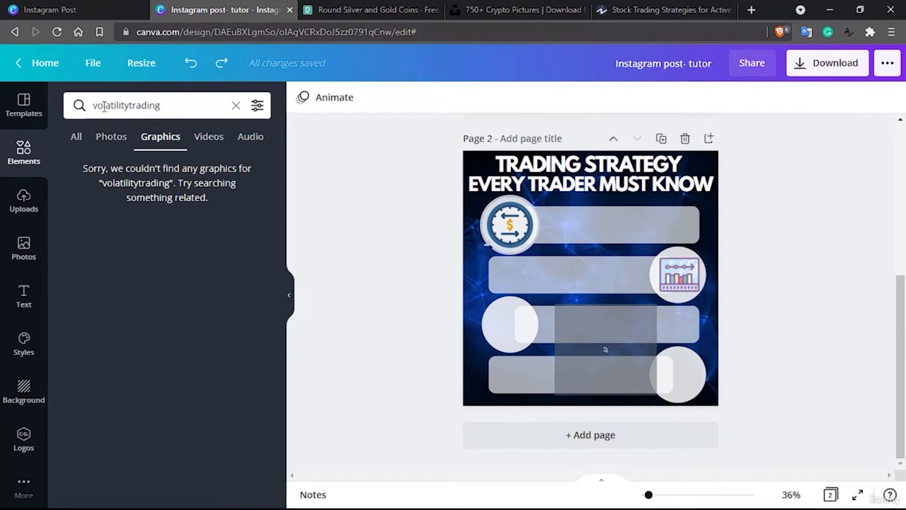
left_click(130, 106)
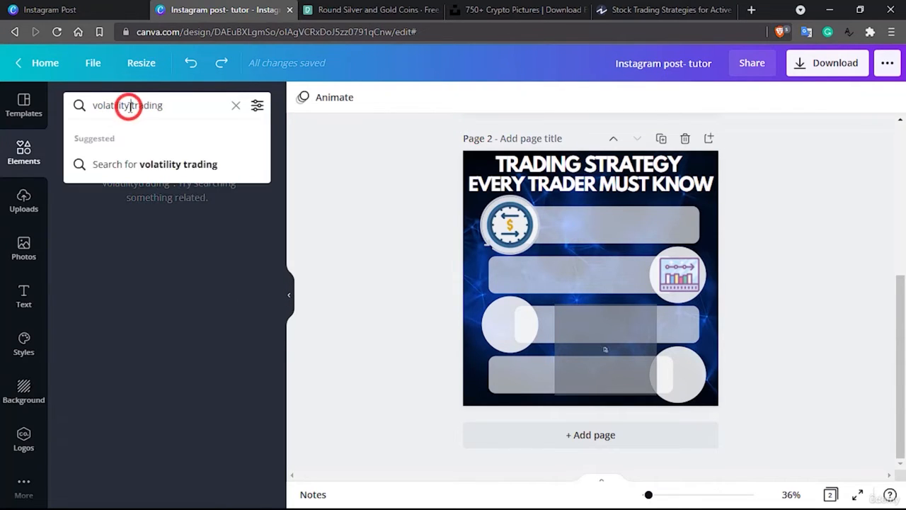
key("Return")
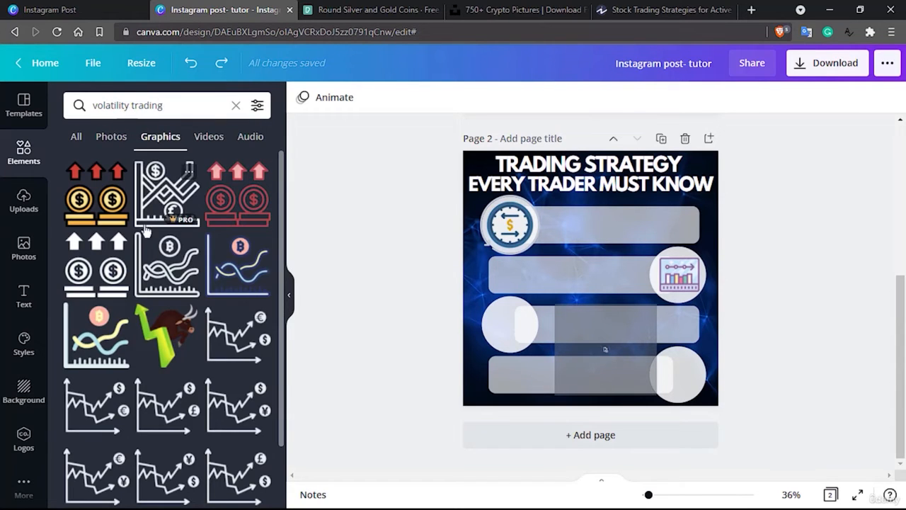
Step: Add the multicolour line chart graphic with three crypto coins, shrink it and place it inside the third bar's circle
scroll(148, 250, "down", 5)
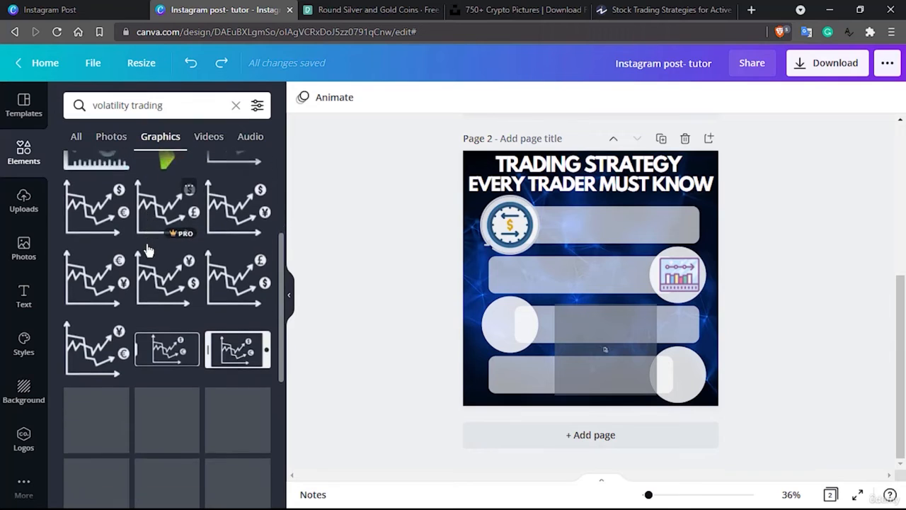
scroll(148, 251, "down", 1)
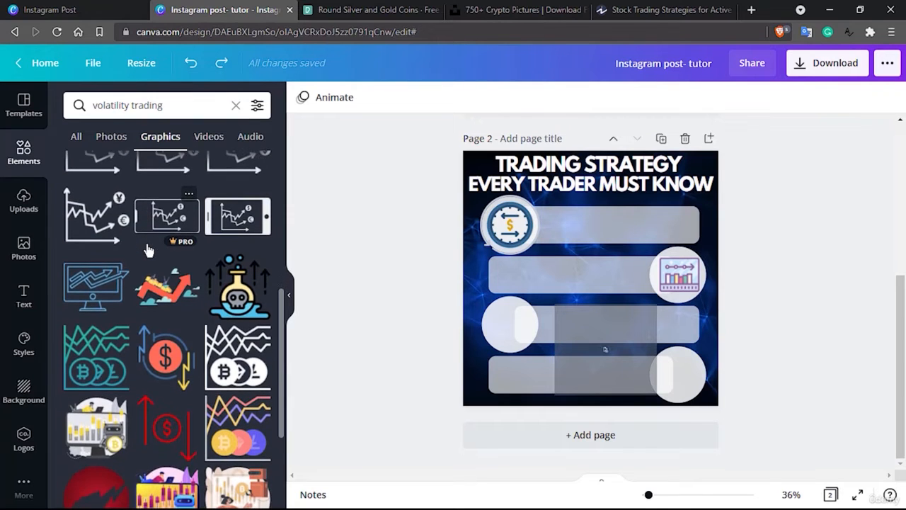
scroll(148, 250, "down", 1)
scroll(149, 251, "down", 1)
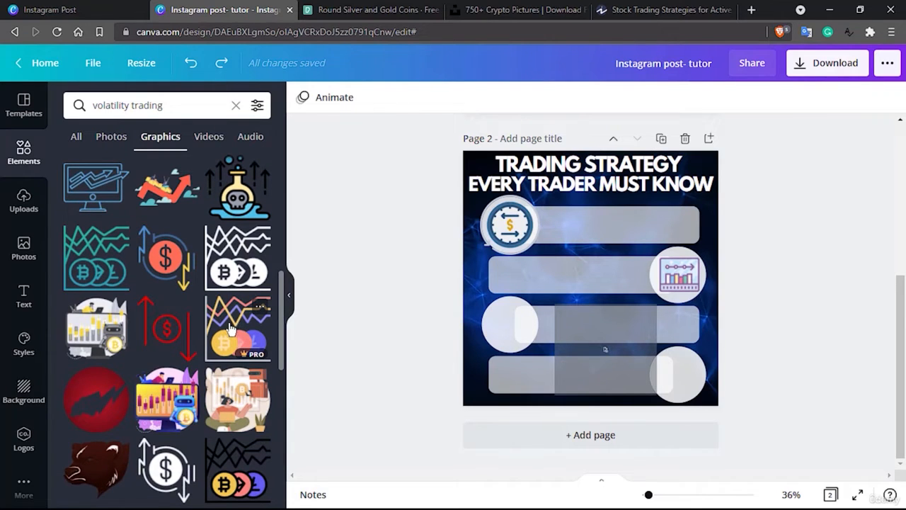
left_click(228, 328)
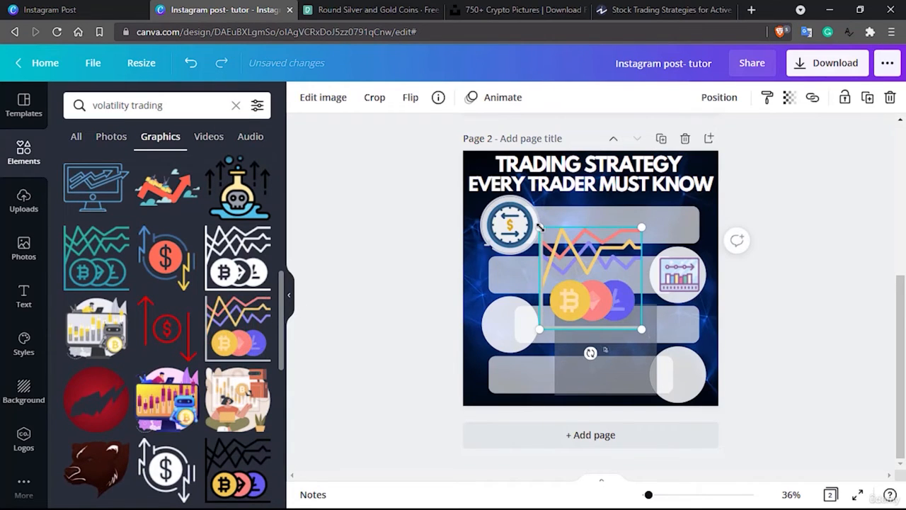
left_click_drag(581, 257, 509, 320)
left_click(567, 275)
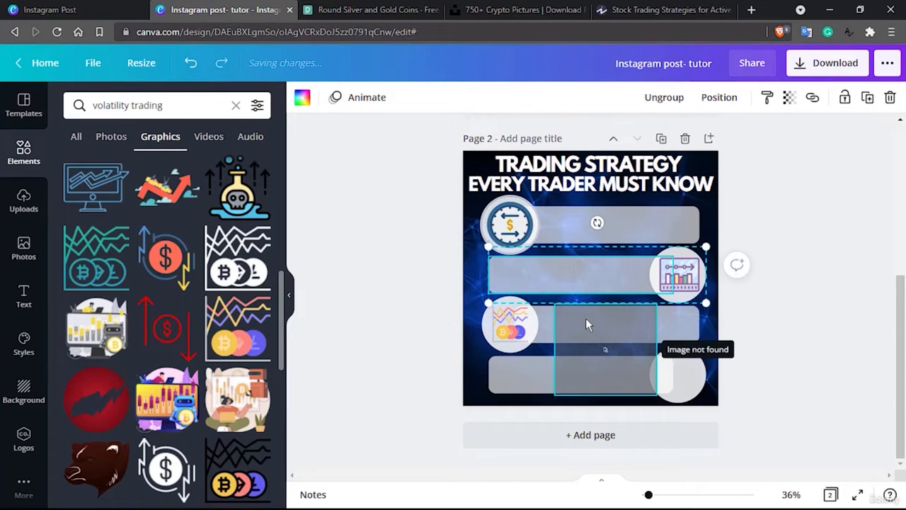
left_click(586, 318)
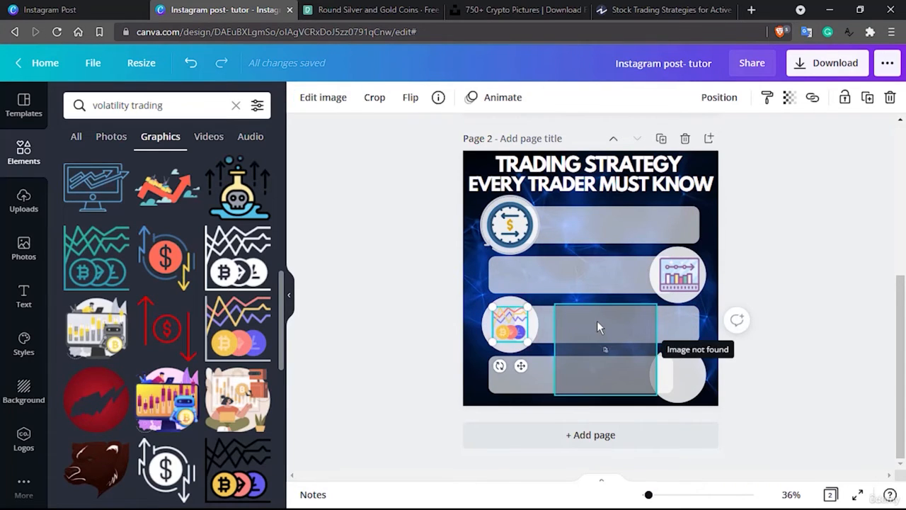
Step: Browse the remaining volatility graphics, and search the graphics for "swing trading" again
scroll(195, 338, "down", 5)
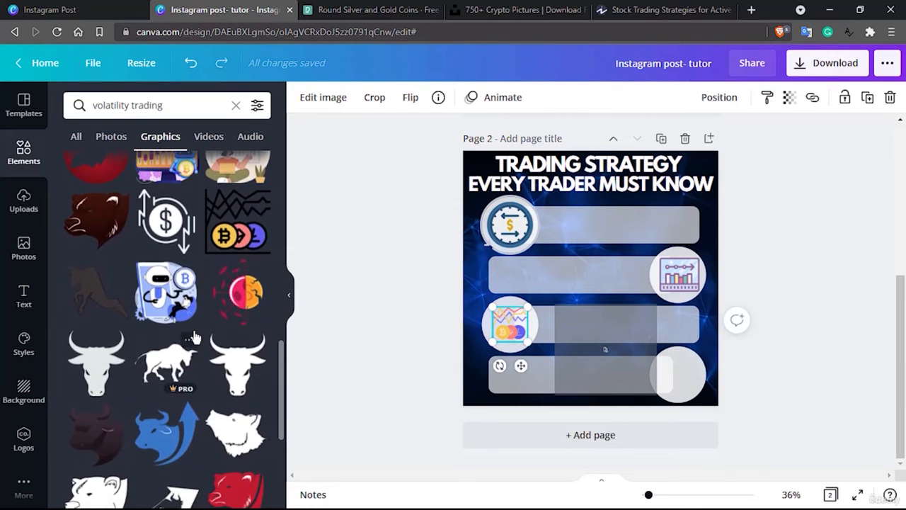
scroll(195, 338, "down", 3)
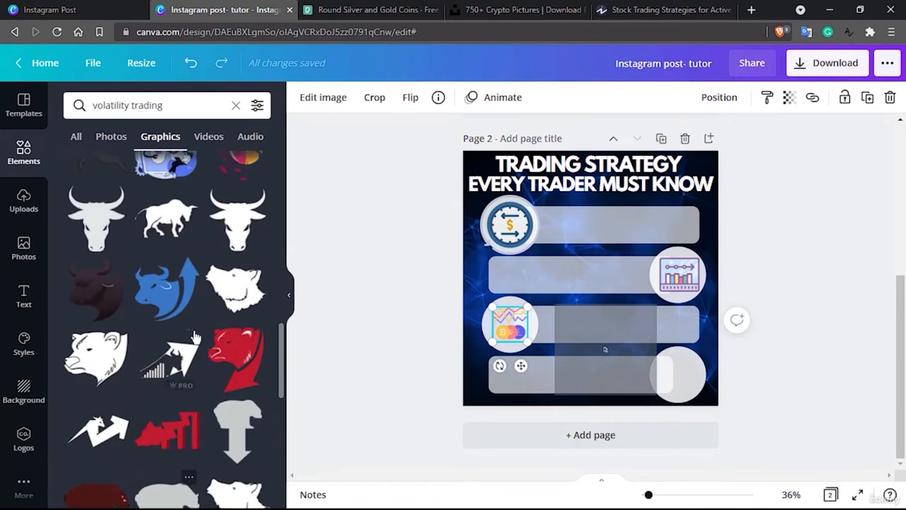
scroll(195, 338, "up", 5)
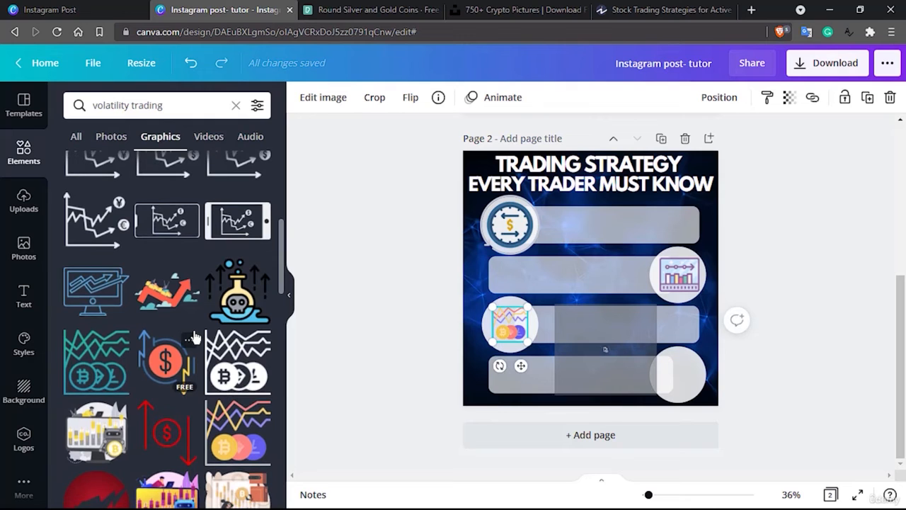
scroll(194, 338, "up", 5)
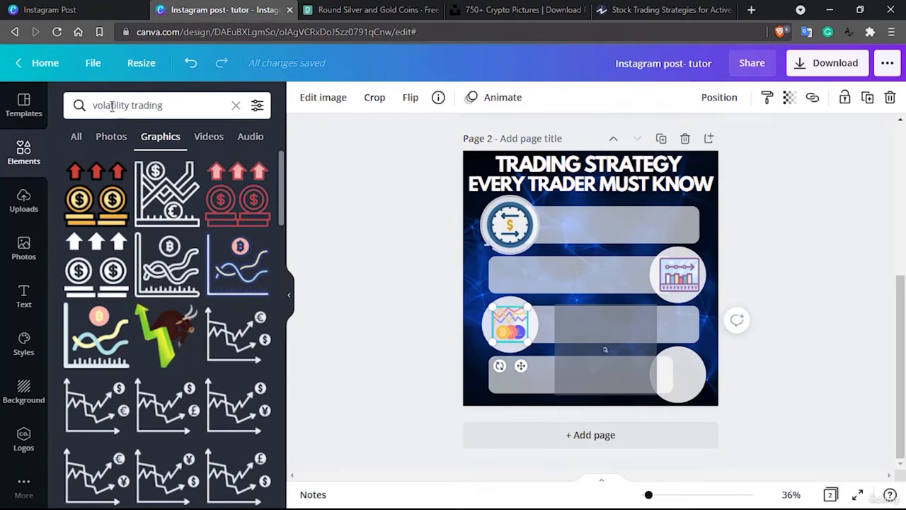
left_click(112, 105)
double_click(111, 104)
type("swiw")
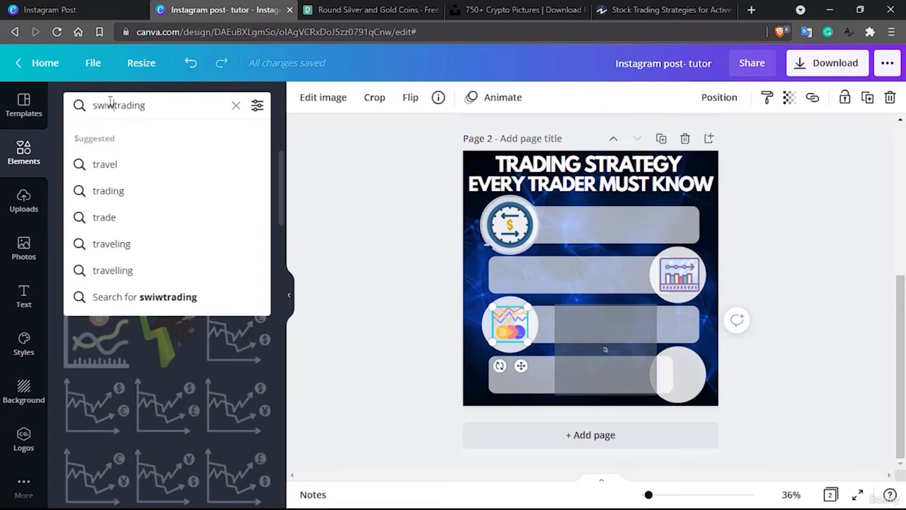
type("ng")
key("Return")
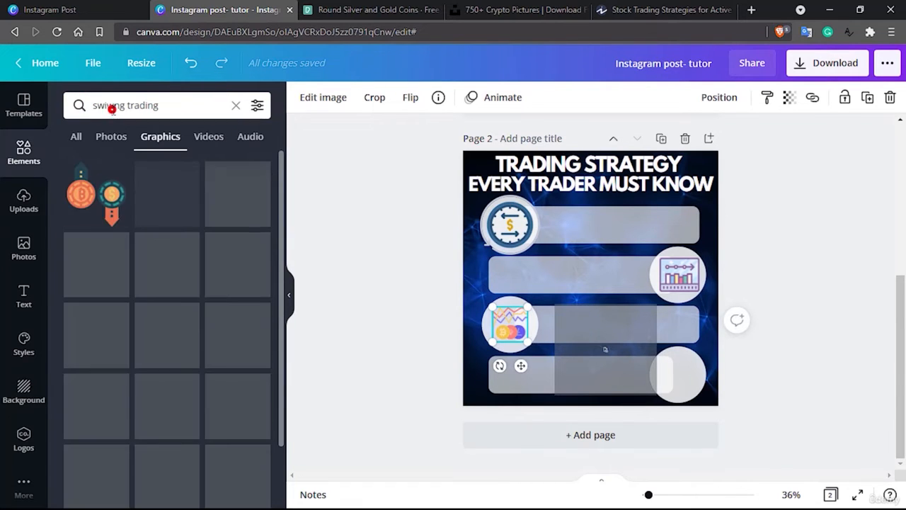
left_click(112, 107)
key("BackSpace")
key("Return")
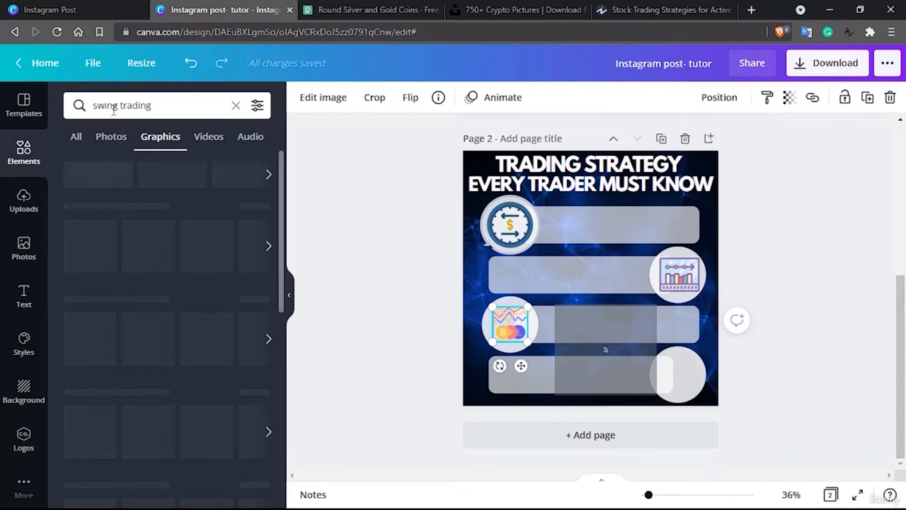
Step: Try to add the blue Bitcoin monitor graphic again, and delete all its blank placeholders from page 2
scroll(152, 274, "down", 1)
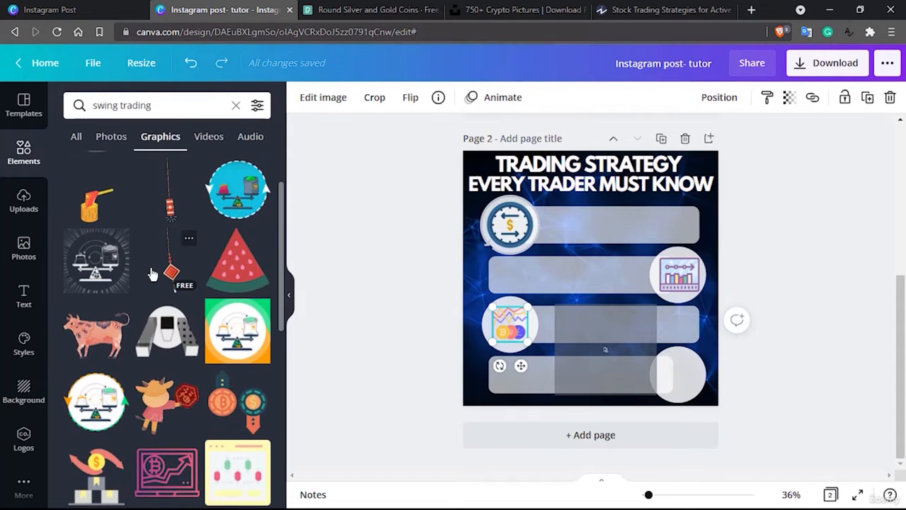
scroll(152, 274, "down", 3)
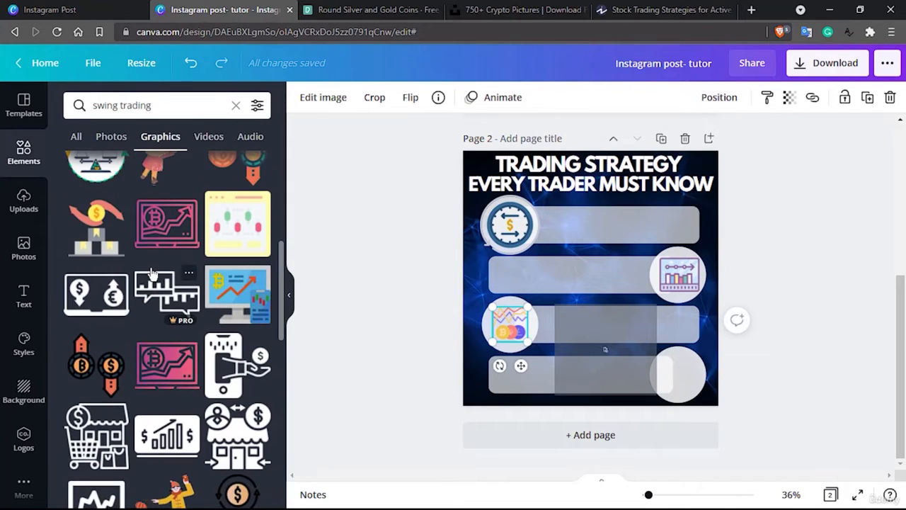
left_click(238, 296)
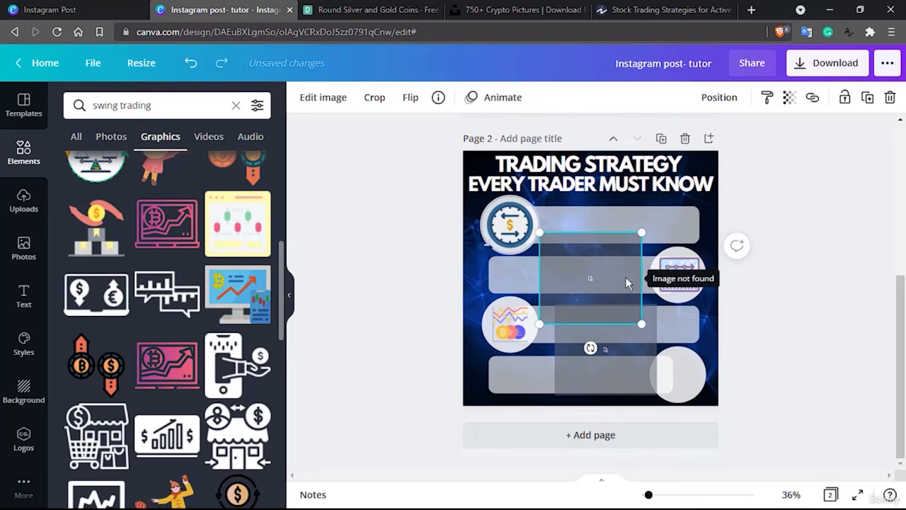
key("Delete")
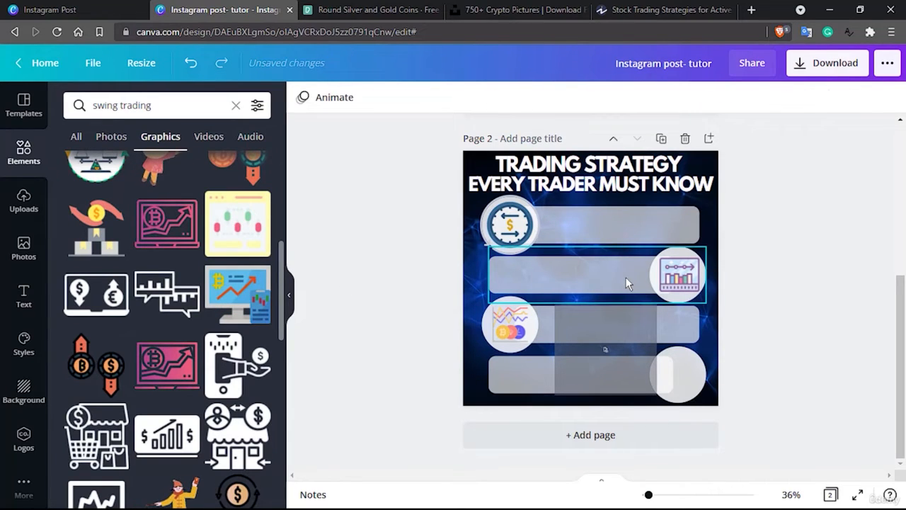
left_click(227, 281)
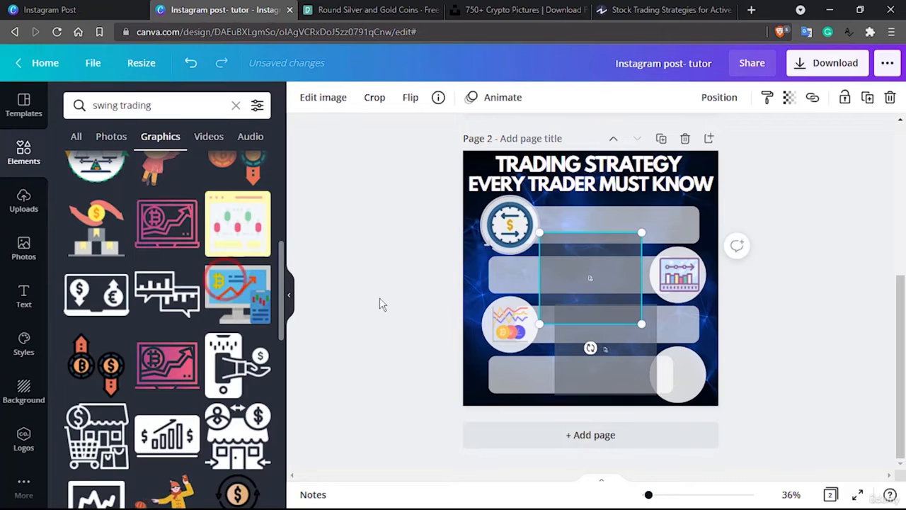
key("Delete")
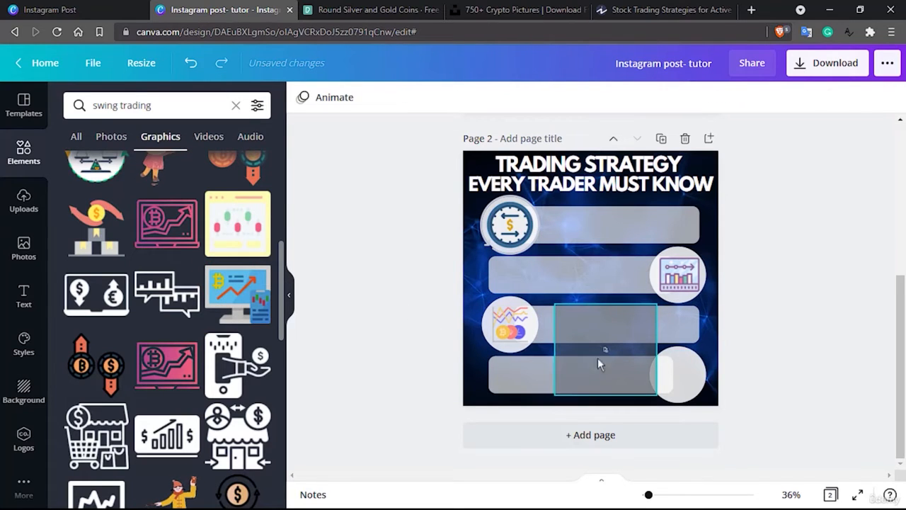
key("Delete")
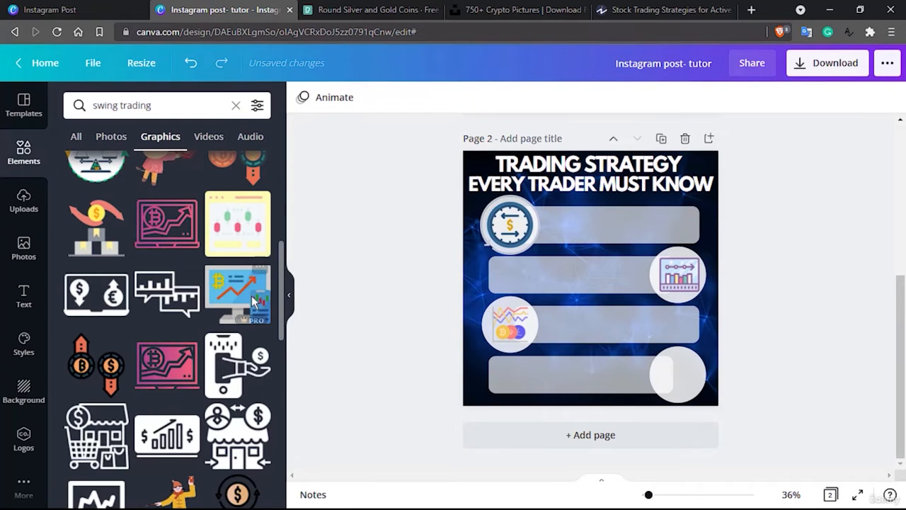
Step: Look through the remaining swing trading graphics, and search the graphics for "scalping"
scroll(253, 300, "down", 3)
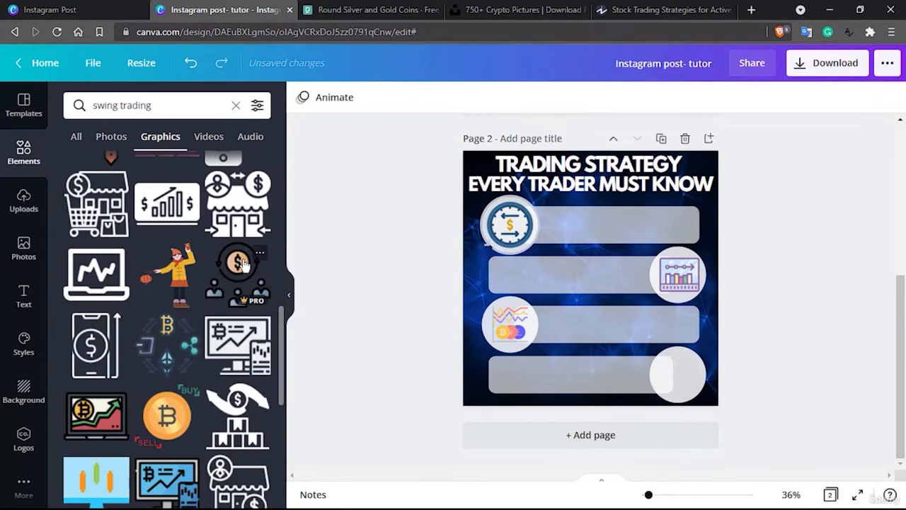
scroll(243, 264, "down", 2)
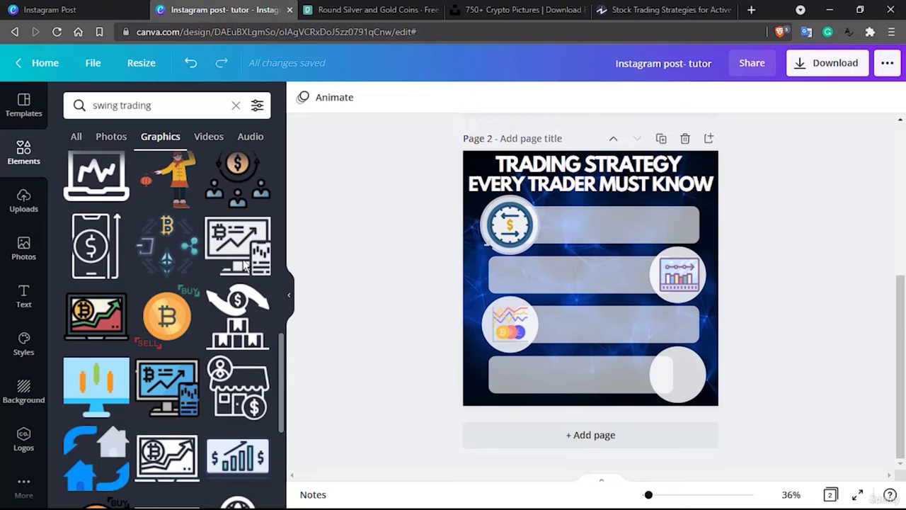
triple_click(162, 101)
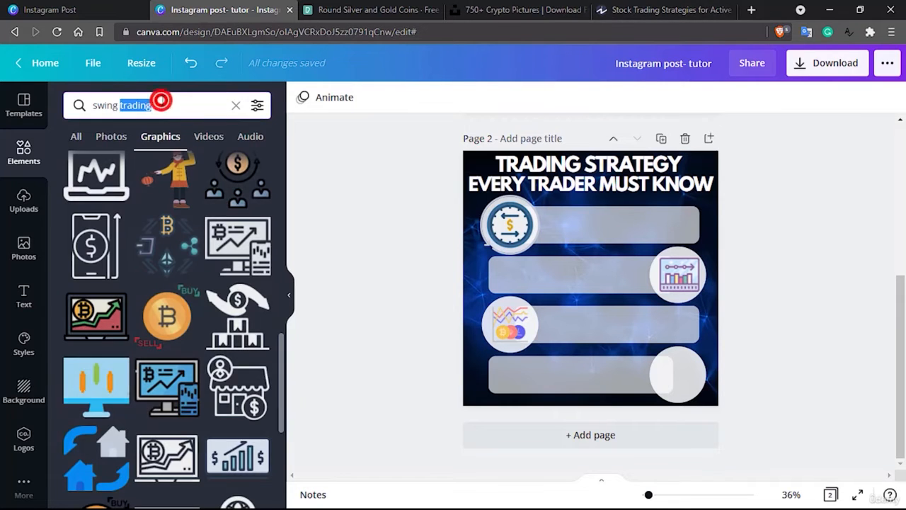
type("scal")
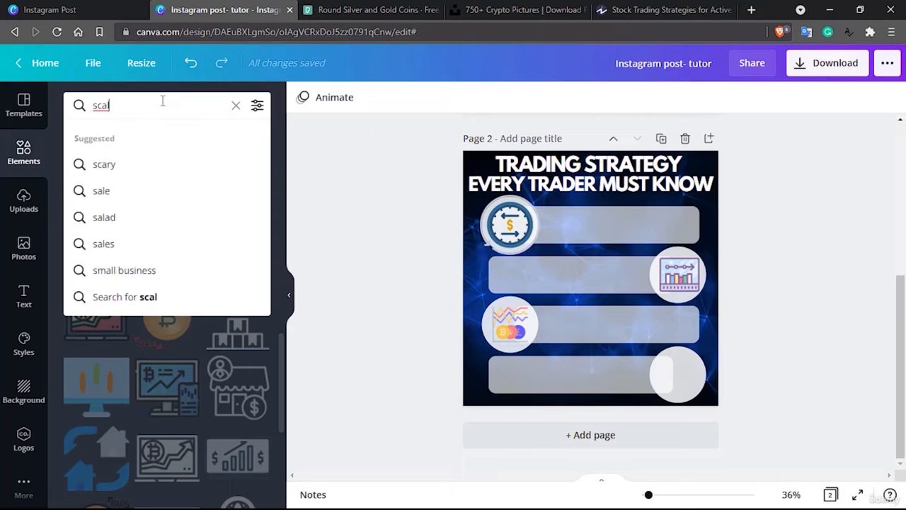
type("ping")
key("Return")
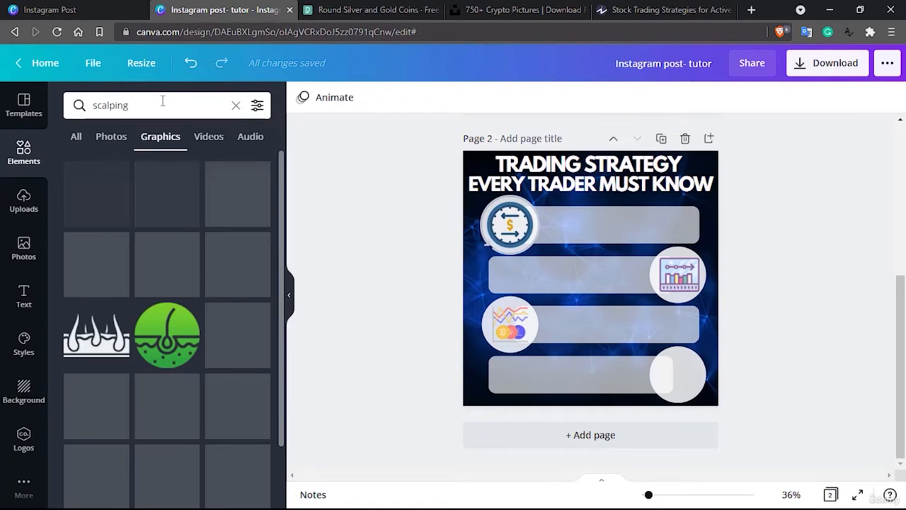
Step: Check the Scalping section of the Investopedia article, and search the Canva graphics for "scalping trading"
left_click(162, 104)
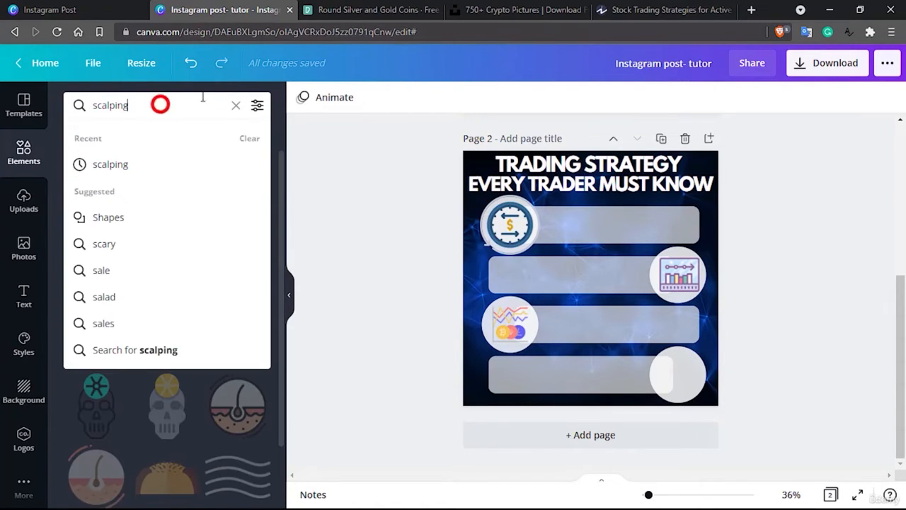
left_click(672, 10)
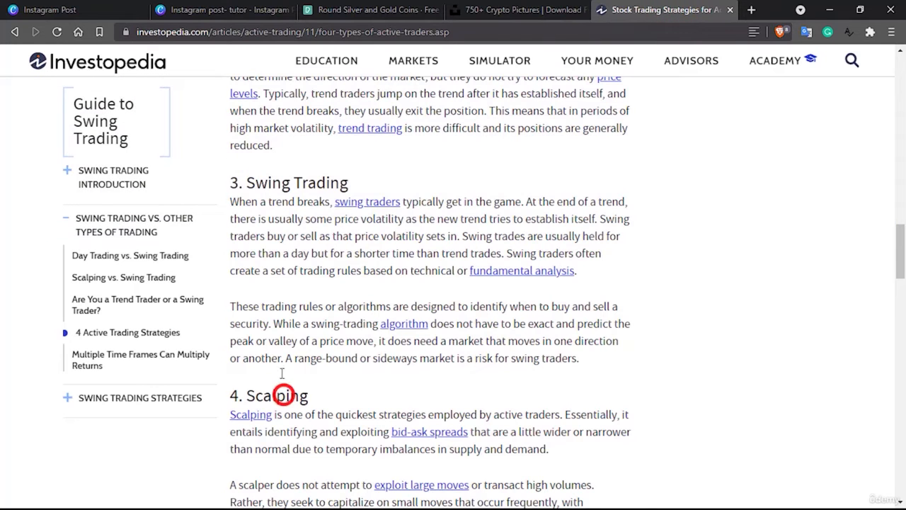
left_click(219, 10)
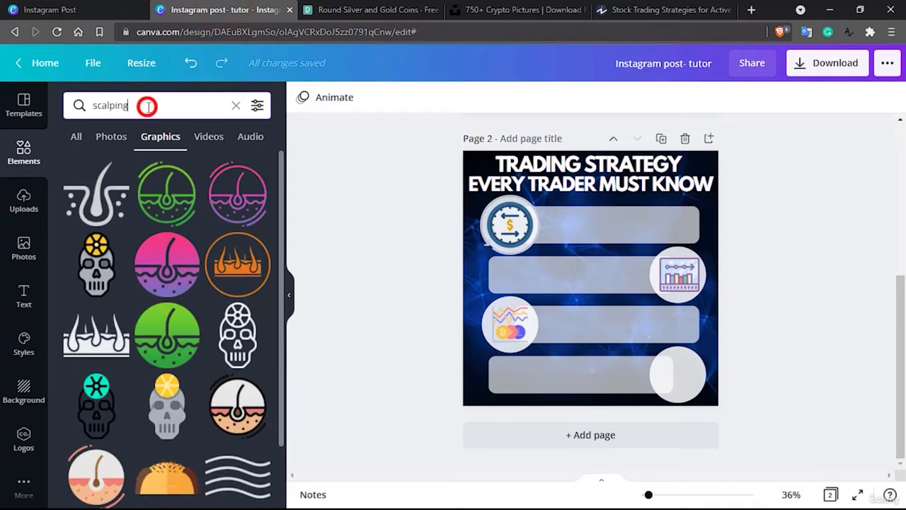
type("trading")
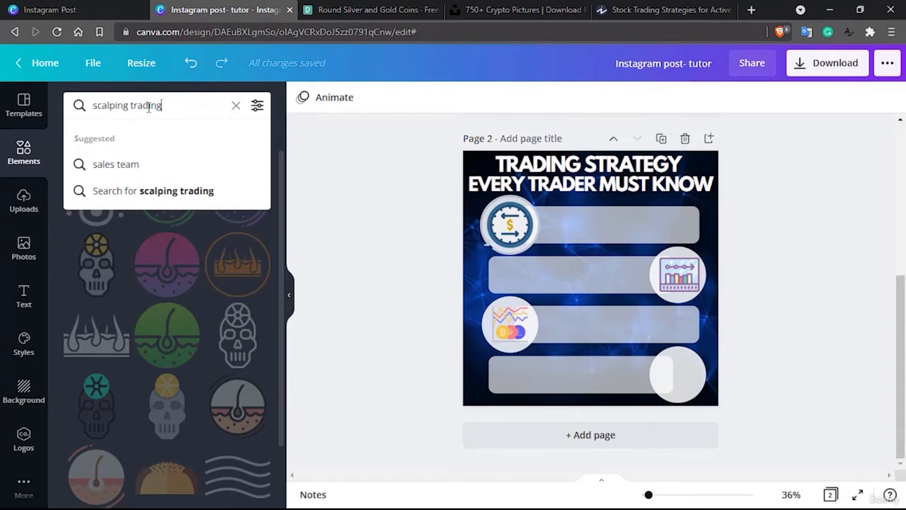
key("Return")
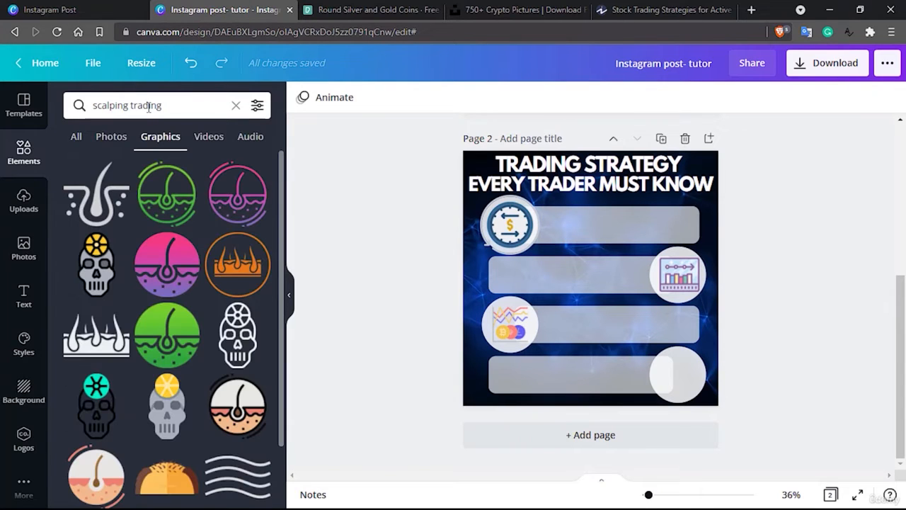
scroll(117, 259, "down", 5)
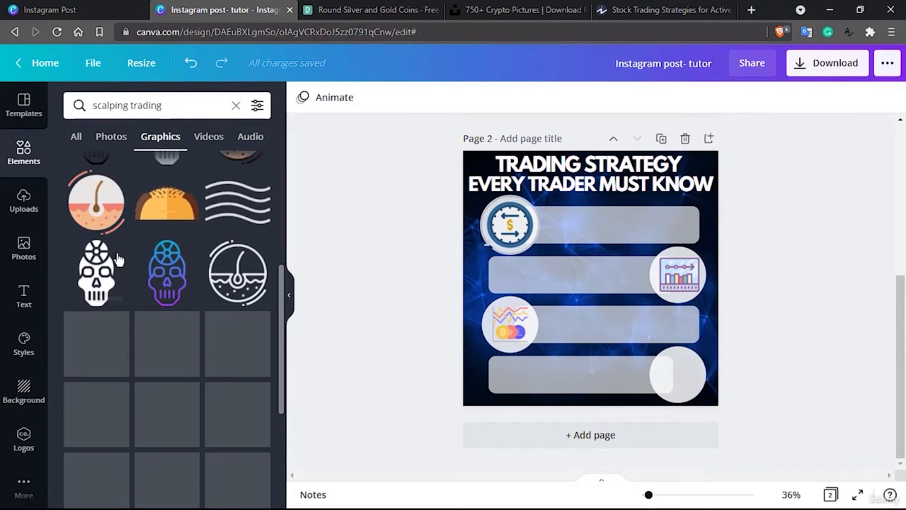
scroll(177, 357, "down", 5)
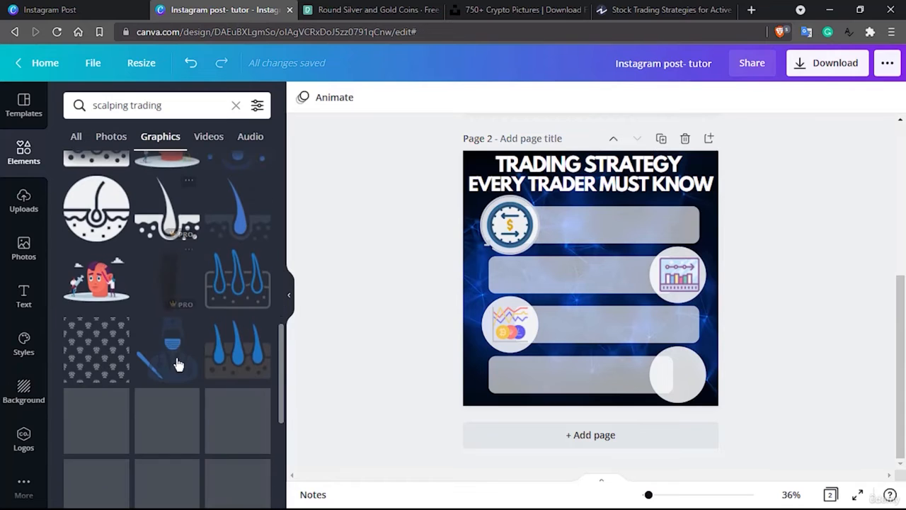
Step: Search the graphics for "trading" only
double_click(106, 105)
key("BackSpace")
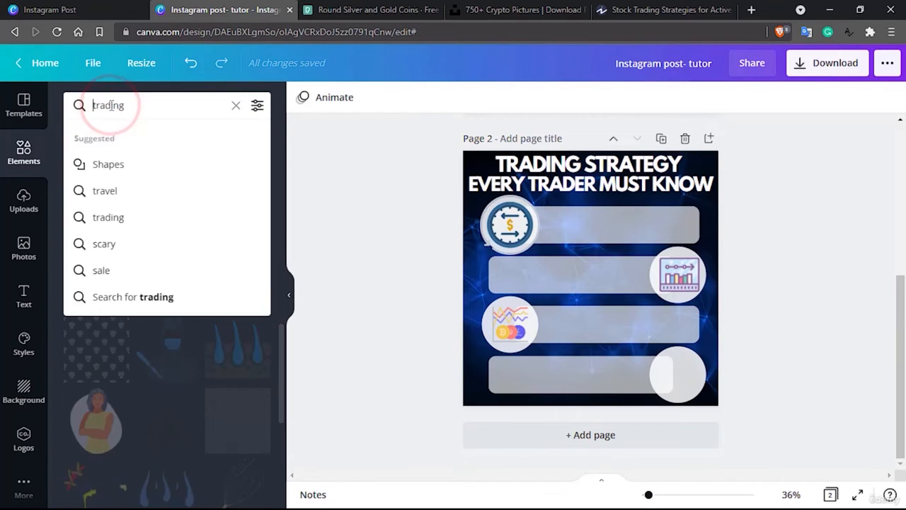
key("Return")
Step: Switch to the Investopedia article and copy the words "supply and demand." from its Scalping section
left_click(657, 9)
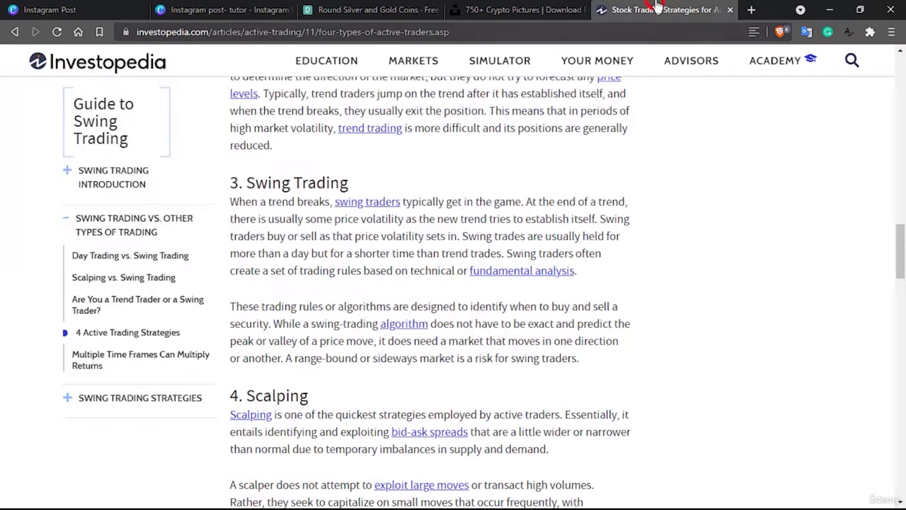
scroll(657, 6, "down", 1)
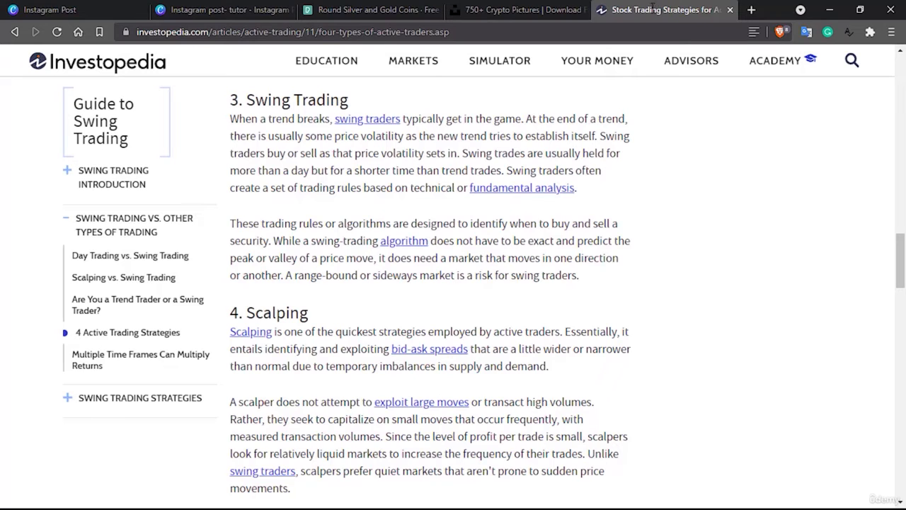
left_click_drag(450, 369, 550, 368)
key("ctrl+c")
Step: Return to the Canva design and search the graphics for the copied phrase "supply and demand", without the full stop
left_click(199, 9)
left_click(166, 105)
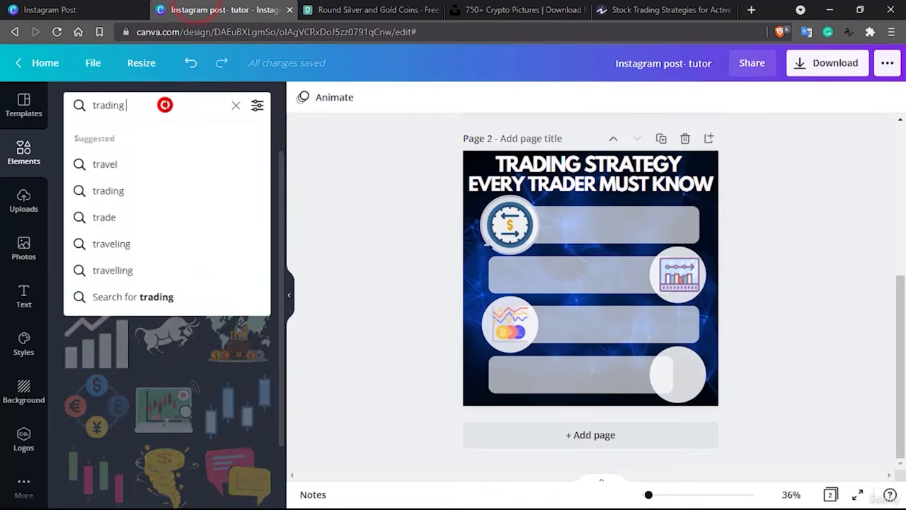
double_click(167, 104)
key("ctrl+v")
key("Return")
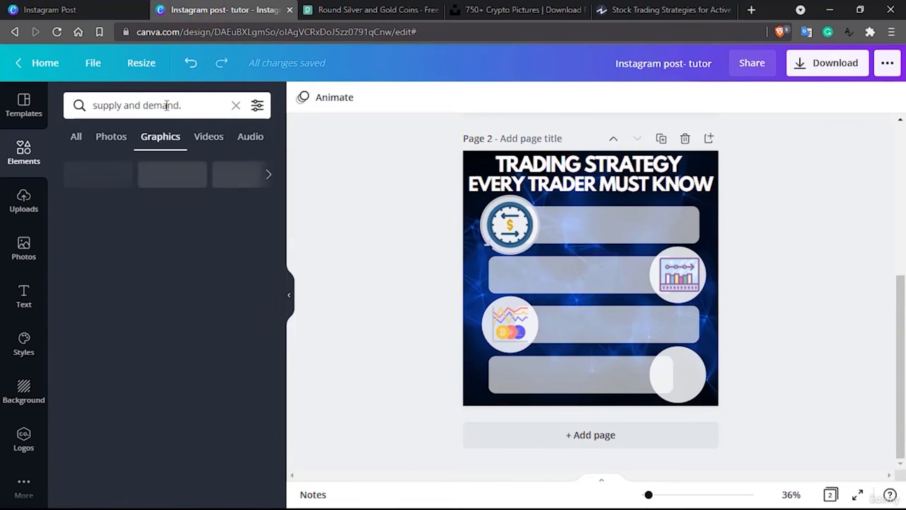
left_click(196, 105)
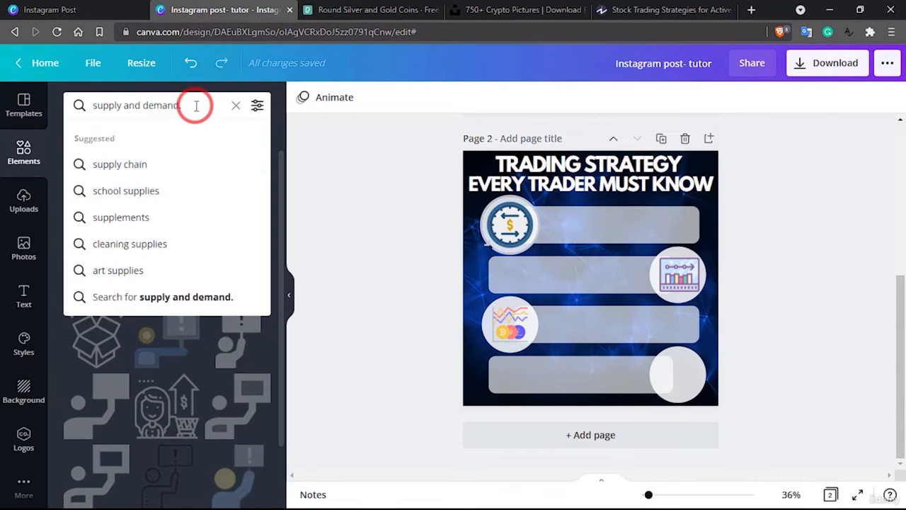
key("BackSpace")
key("Return")
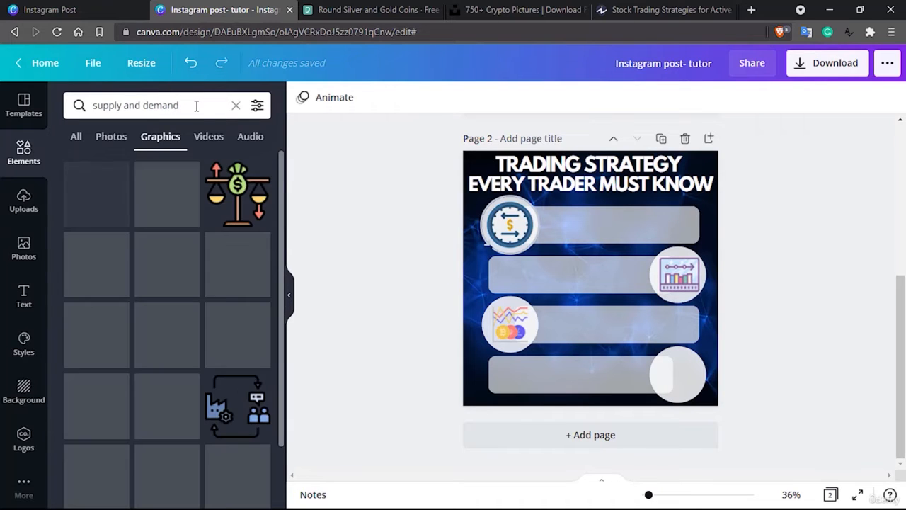
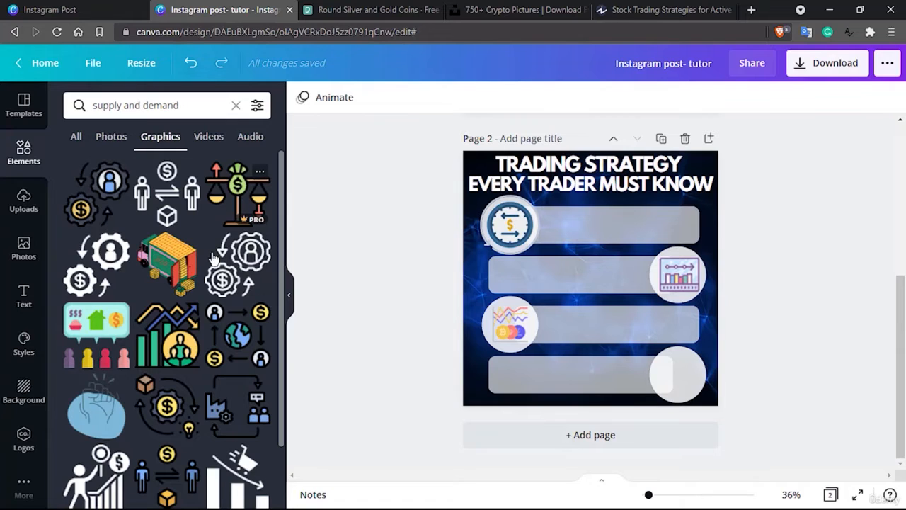
Step: Add the balance scale graphic with the money bag, shrink it and place it inside the fourth bar's circle
scroll(214, 259, "down", 1)
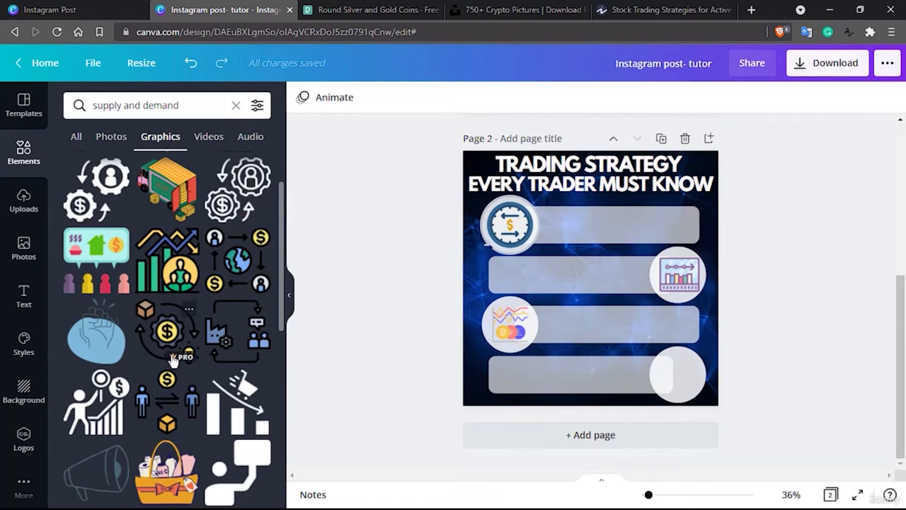
scroll(174, 361, "down", 4)
scroll(173, 361, "up", 4)
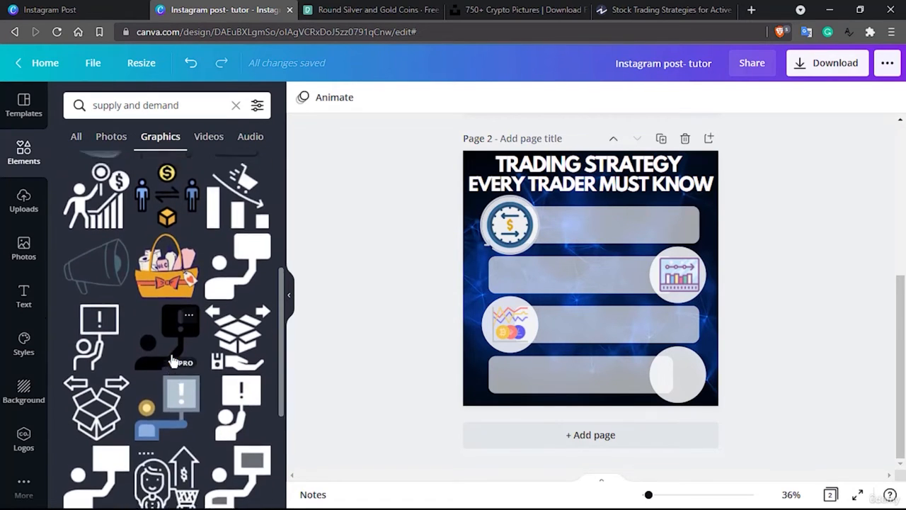
scroll(164, 342, "up", 1)
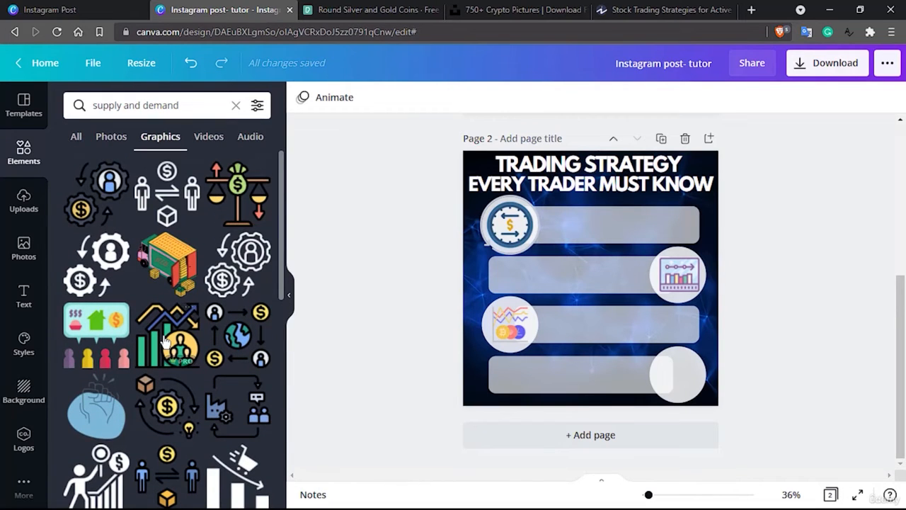
left_click(237, 203)
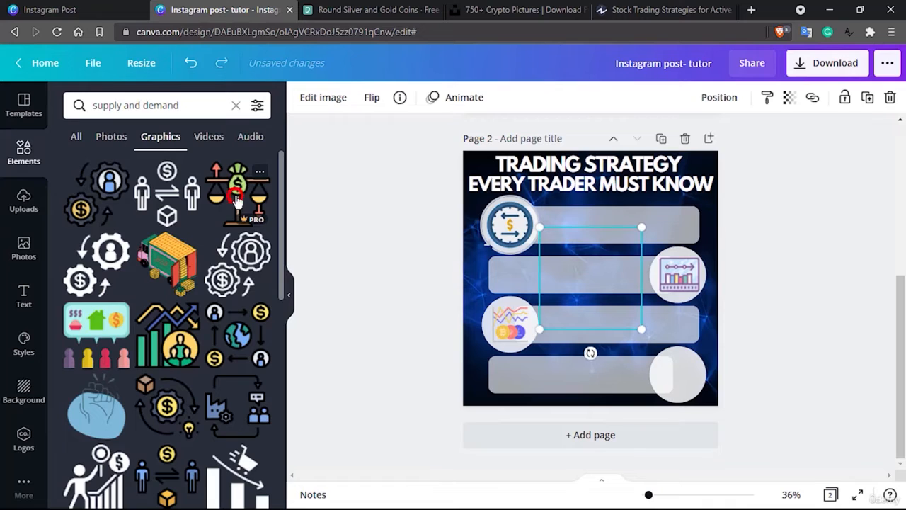
left_click_drag(538, 225, 677, 373)
left_click_drag(664, 362, 681, 368)
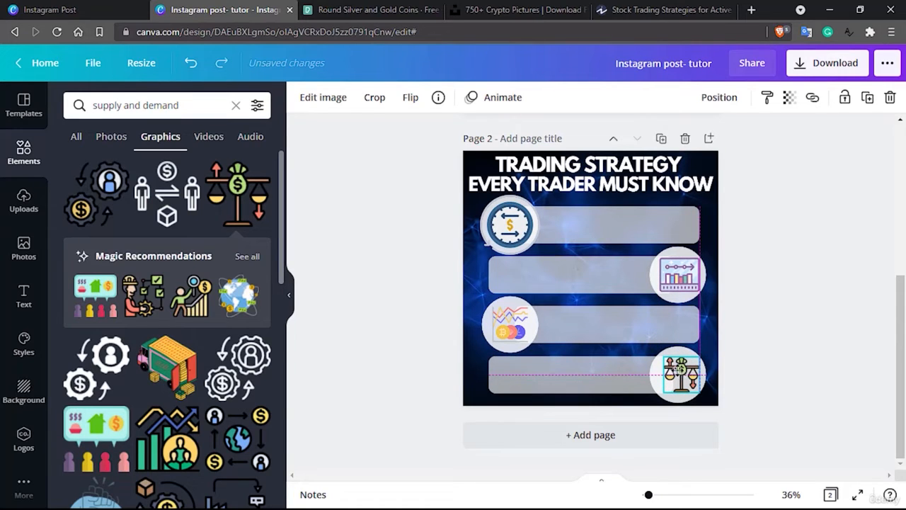
left_click_drag(681, 368, 681, 370)
Step: Shrink the dollar clock icon and centre it inside the first bar's circle
left_click(510, 225)
left_click_drag(537, 251, 506, 225)
left_click(586, 223)
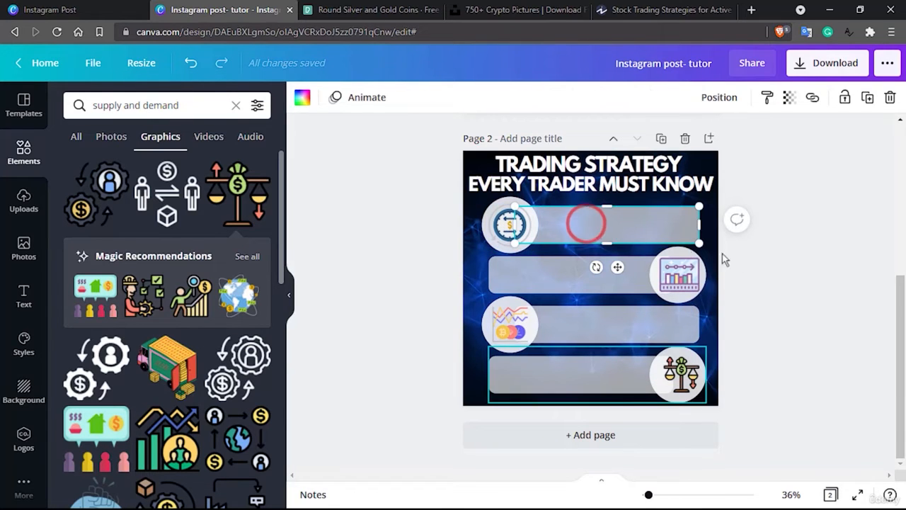
left_click(804, 276)
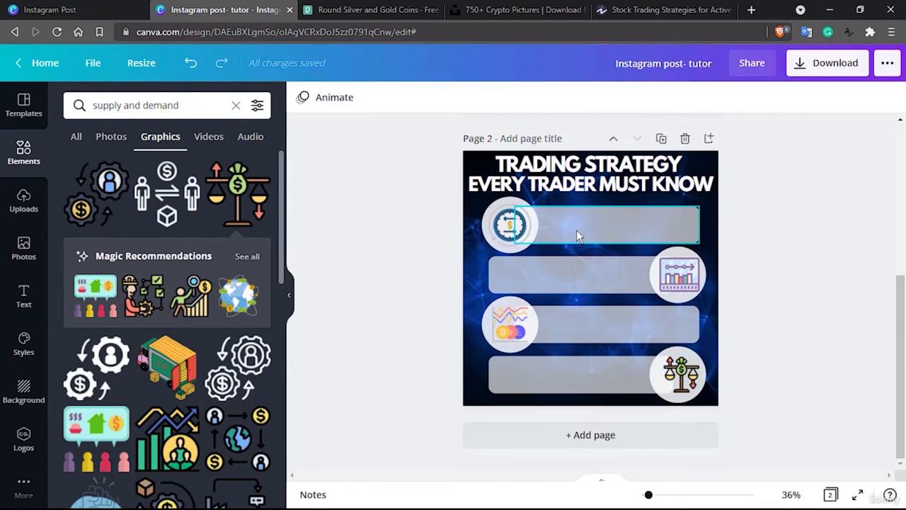
Step: Add a body text box, move it onto the first bar and replace its text with "Day Trading"
left_click(24, 298)
left_click(157, 256)
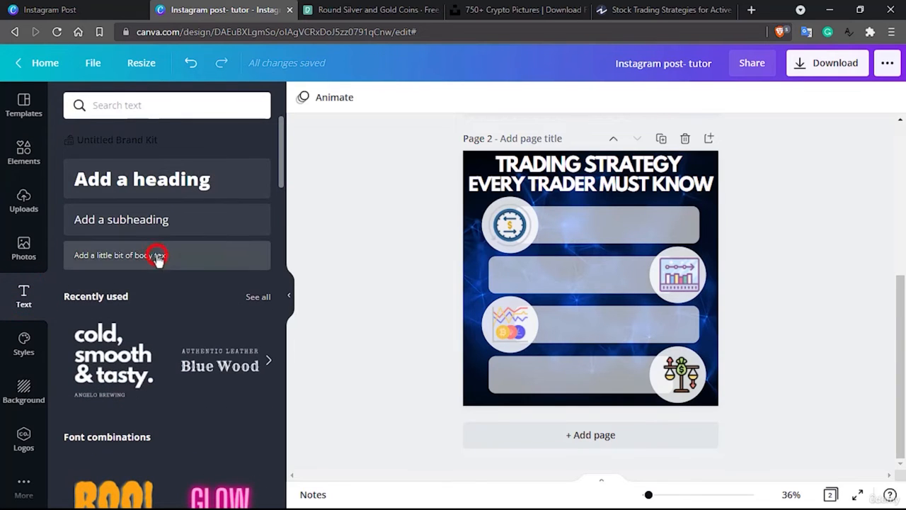
left_click(148, 256)
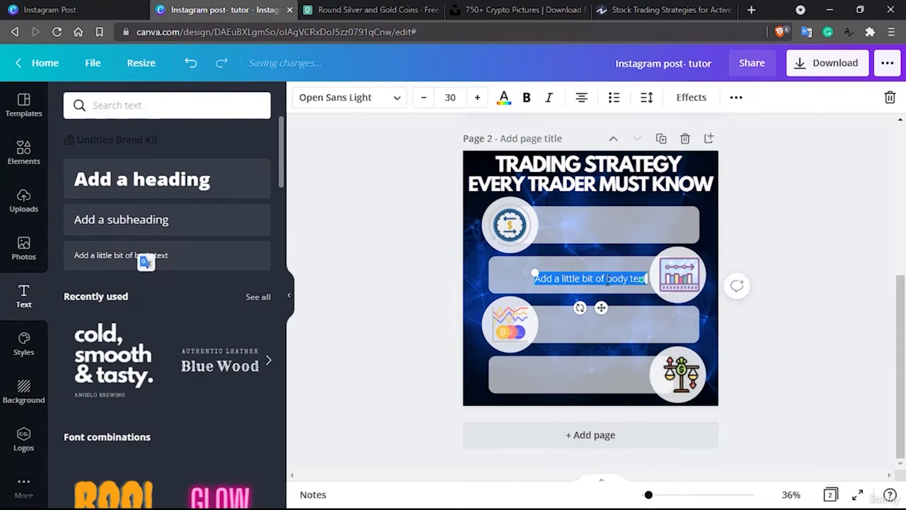
left_click(607, 278)
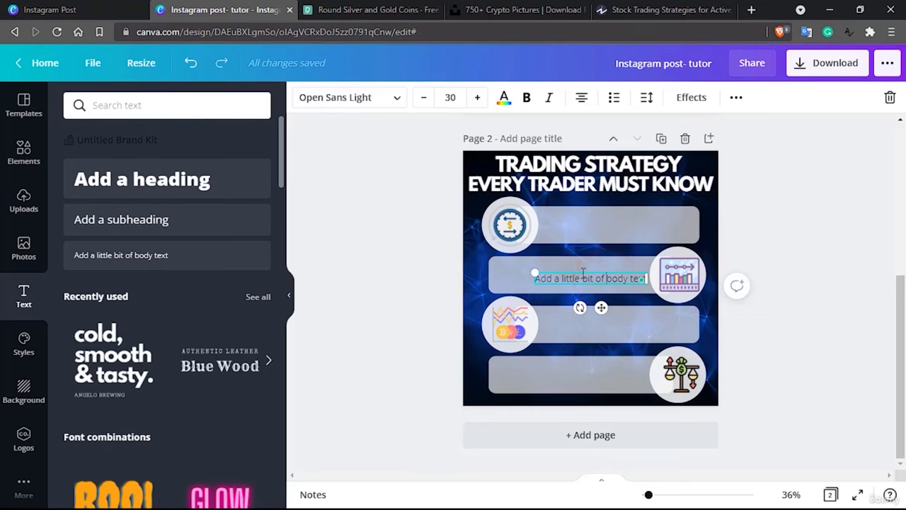
left_click_drag(580, 273, 589, 215)
left_click_drag(581, 271, 580, 267)
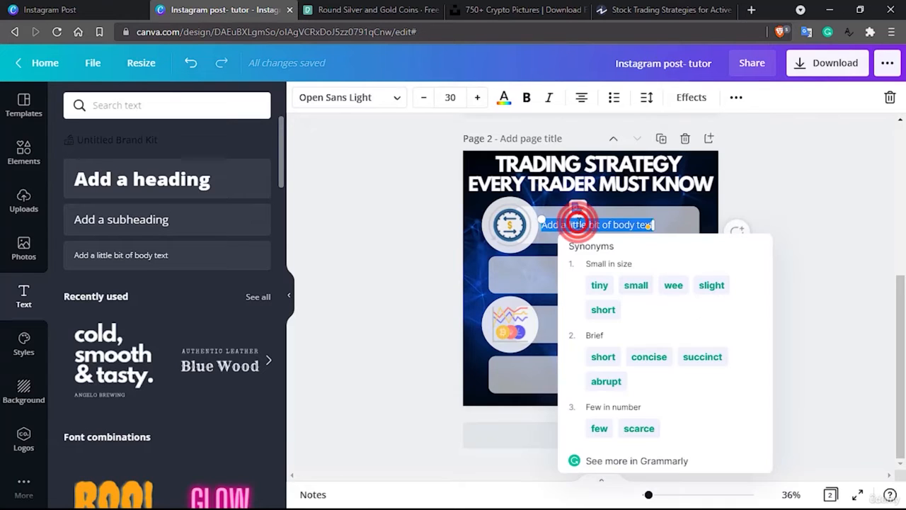
key("BackSpace")
type("Day Tra")
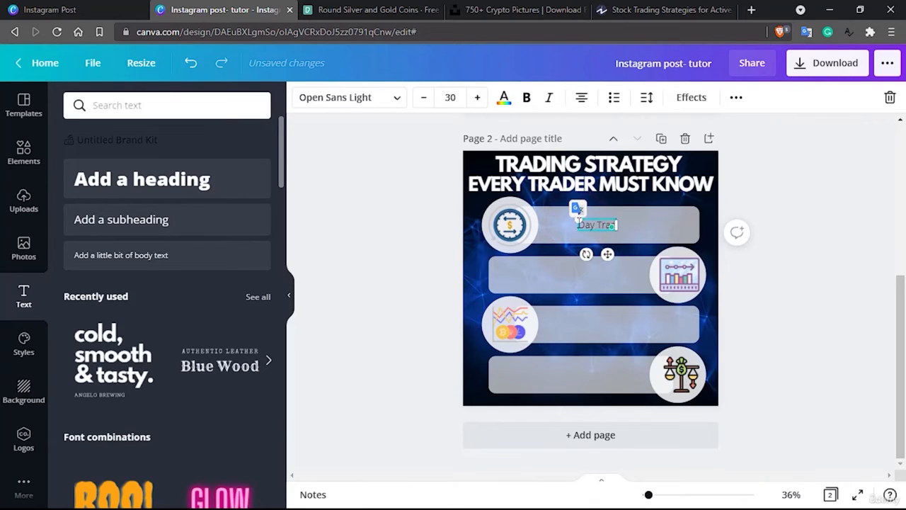
type("ding")
Step: Switch to the Investopedia article and copy "is the method of buying and selling securities within the same day" from the Day Trading section
left_click(665, 10)
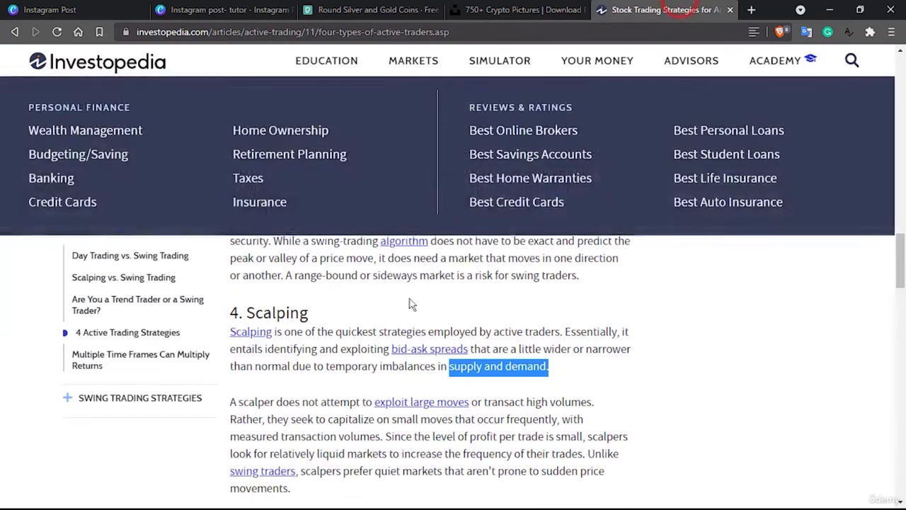
scroll(409, 303, "up", 6)
scroll(408, 303, "up", 4)
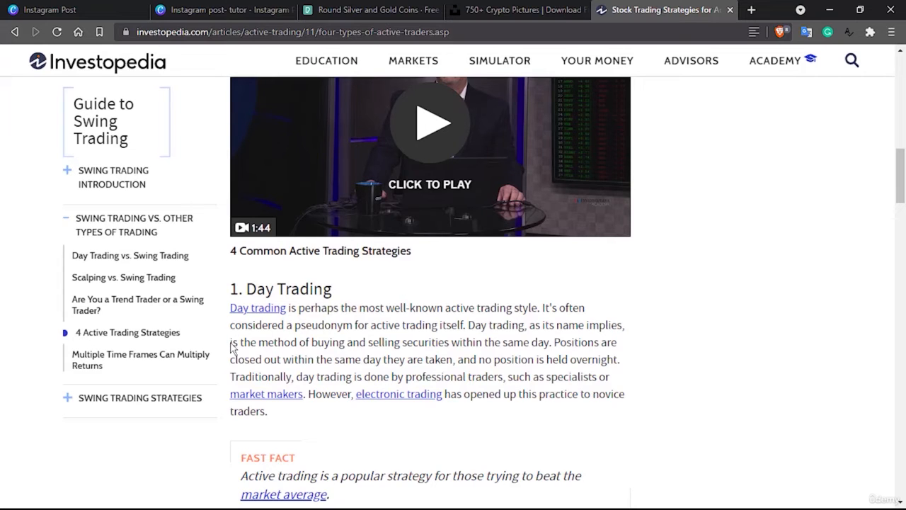
left_click_drag(231, 343, 546, 351)
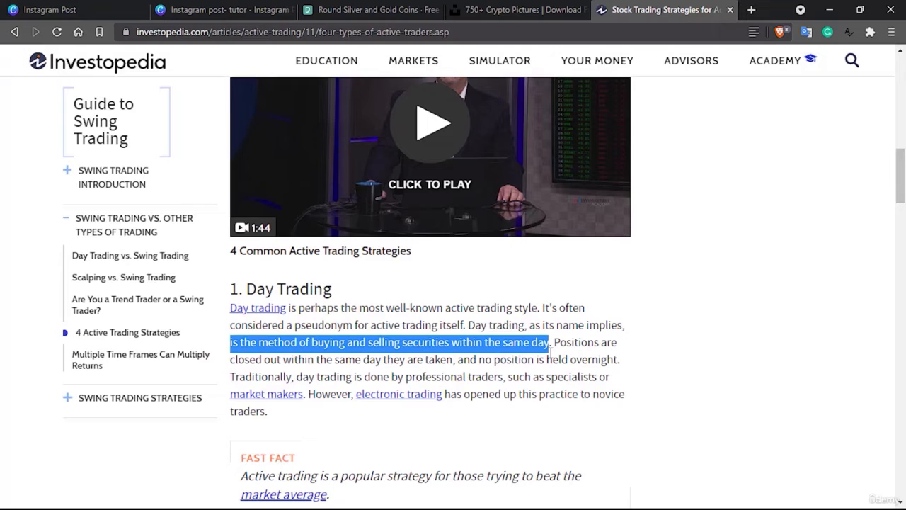
Step: Back in the Canva design, paste the copied phrase after "Day Trading" and replace "is the method of" with a hyphen
left_click(201, 8)
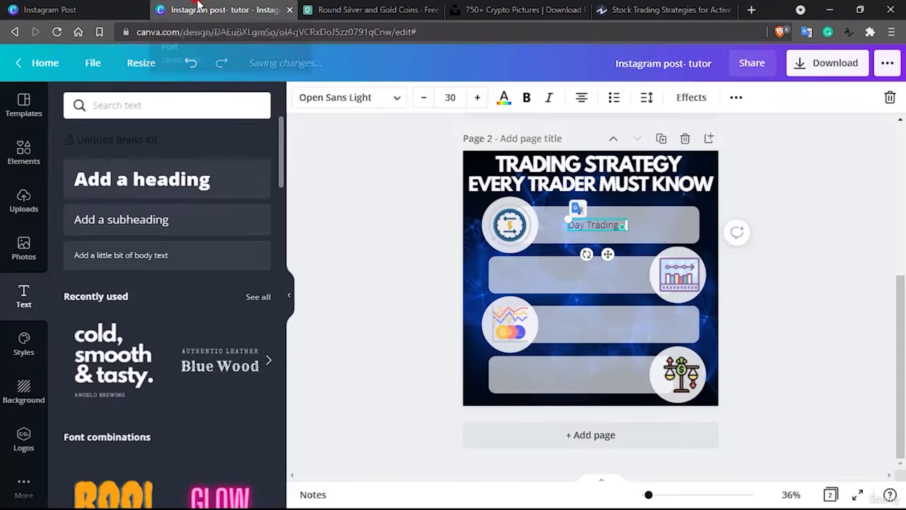
left_click(613, 224)
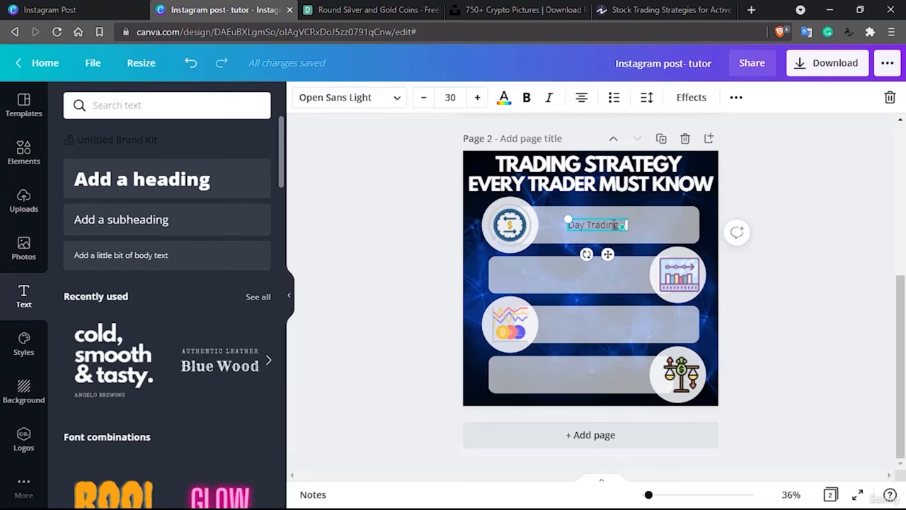
key("BackSpace")
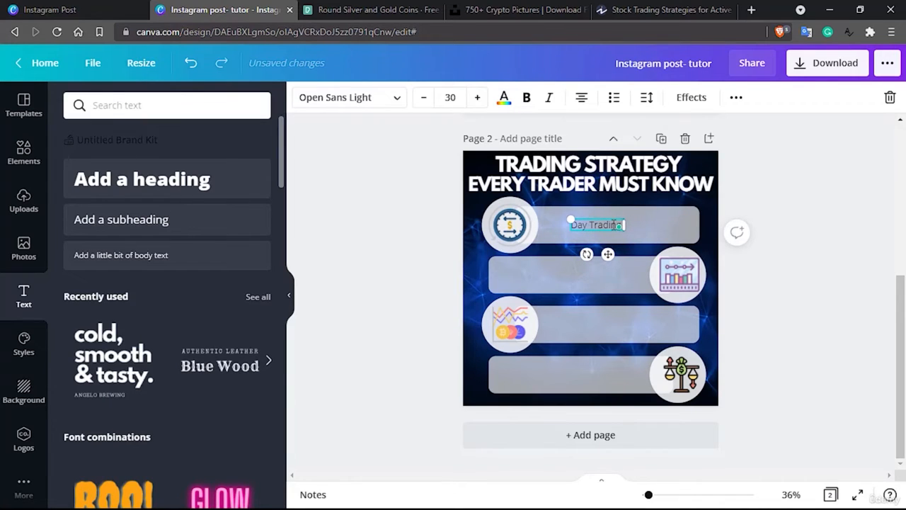
key("ctrl+v")
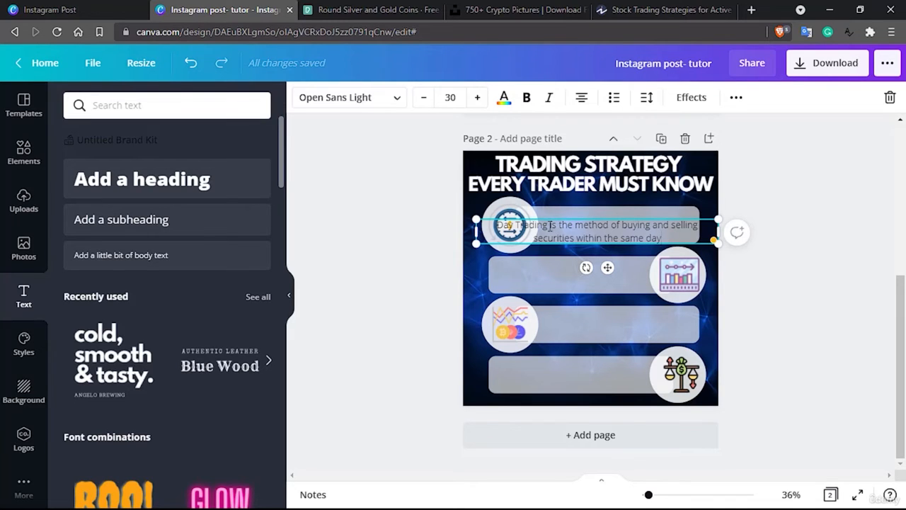
left_click_drag(550, 226, 621, 225)
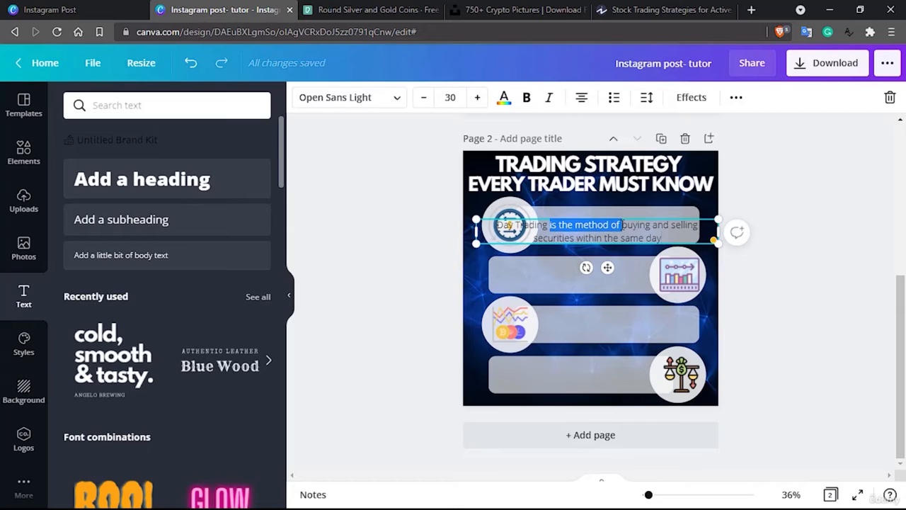
type("-")
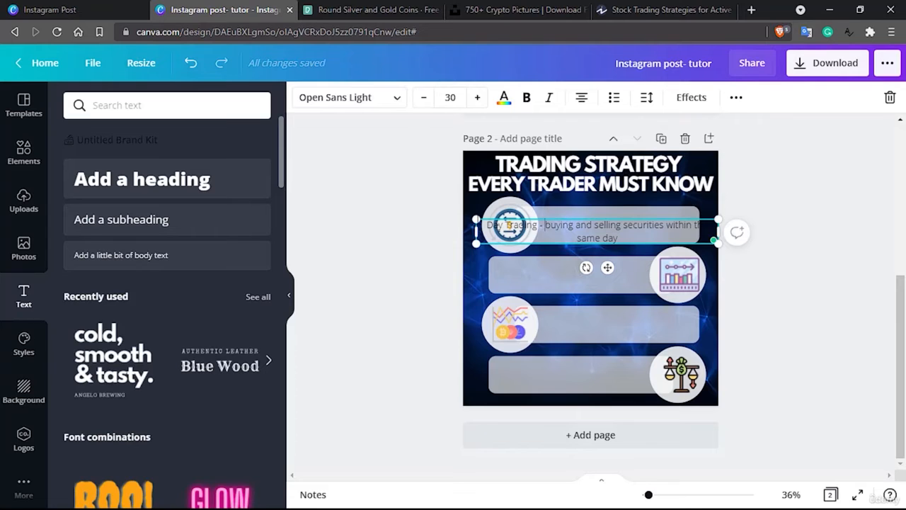
Step: Shrink the Day Trading text box and fit it inside the first bar, beside the icon circle
left_click_drag(477, 218, 546, 208)
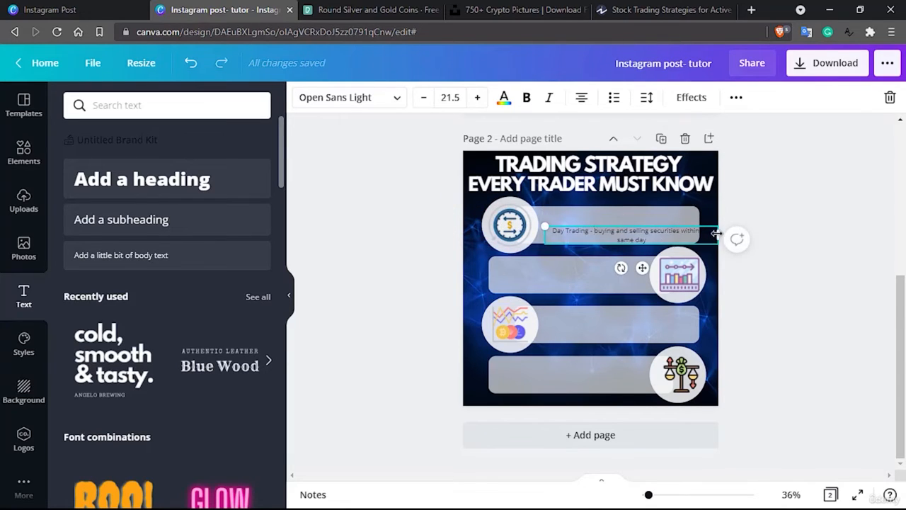
left_click_drag(718, 231, 625, 214)
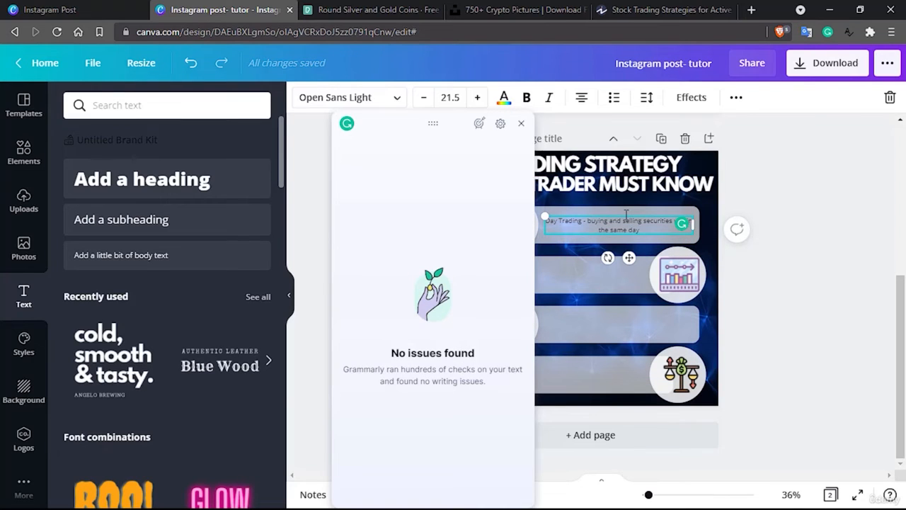
left_click(521, 123)
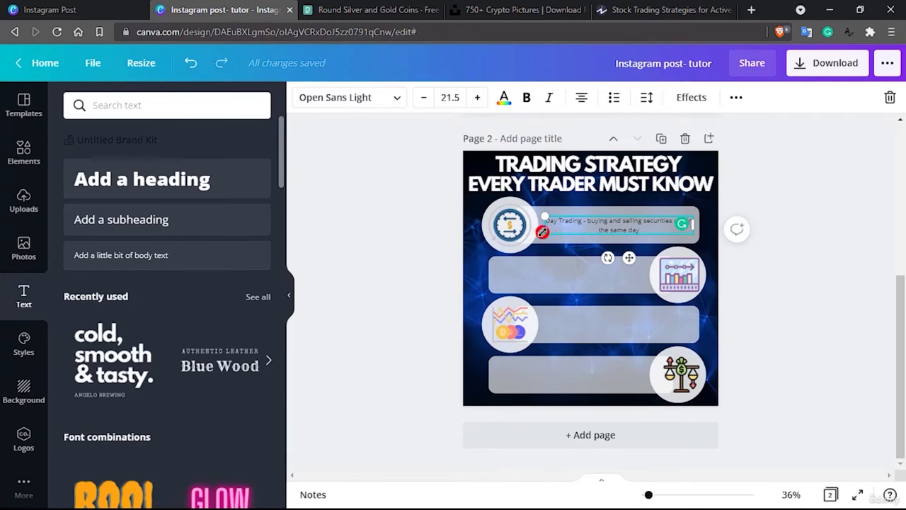
left_click_drag(542, 231, 530, 234)
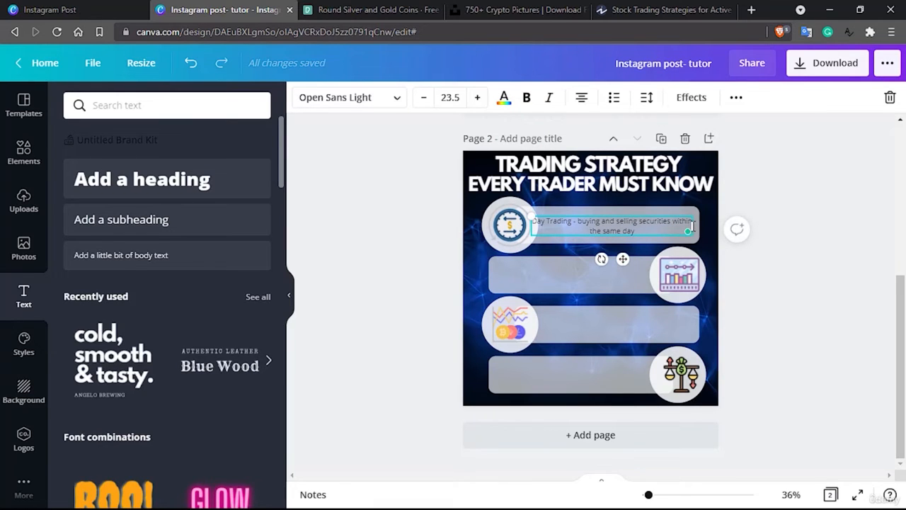
left_click_drag(692, 224, 693, 223)
Step: Extend the first bar toward the page's right edge and enlarge the Day Trading text box to fill it
left_click(651, 211)
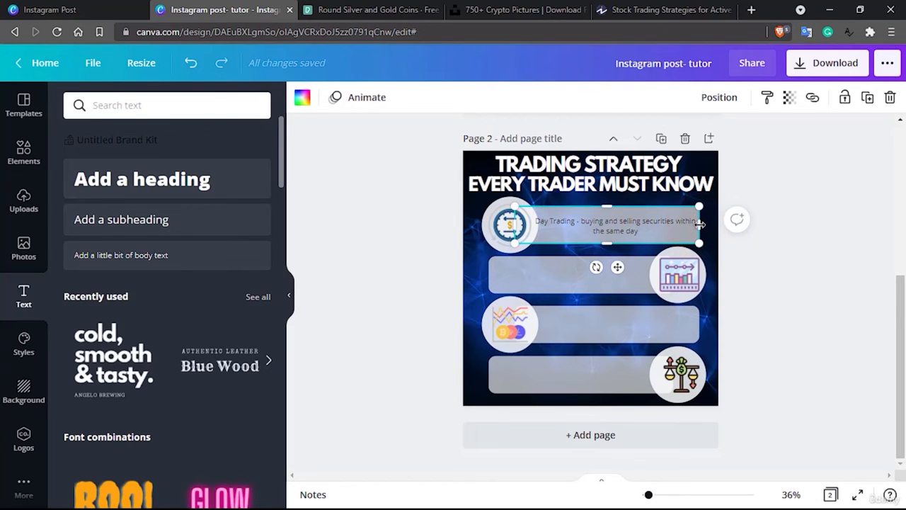
left_click_drag(706, 224, 674, 214)
left_click(617, 222)
left_click(665, 218)
left_click_drag(545, 213, 545, 213)
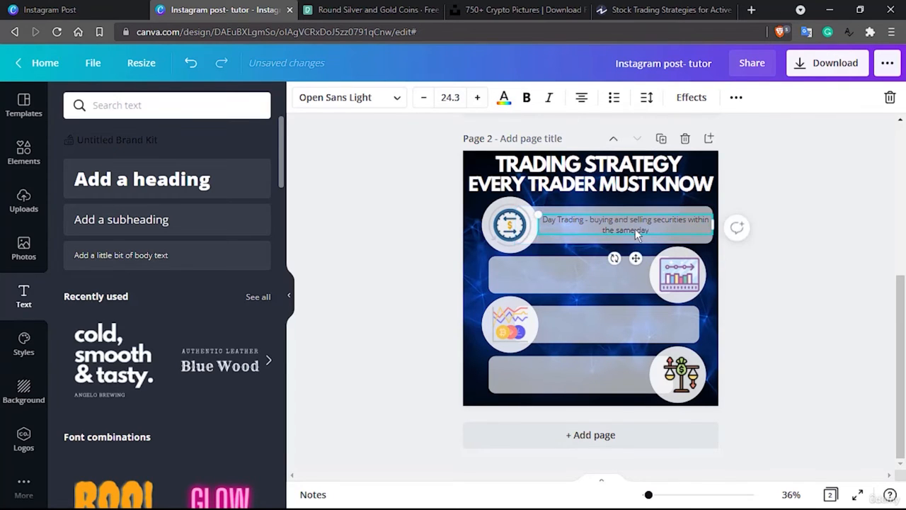
Step: Set the font size of the whole Day Trading text to 28
double_click(635, 228)
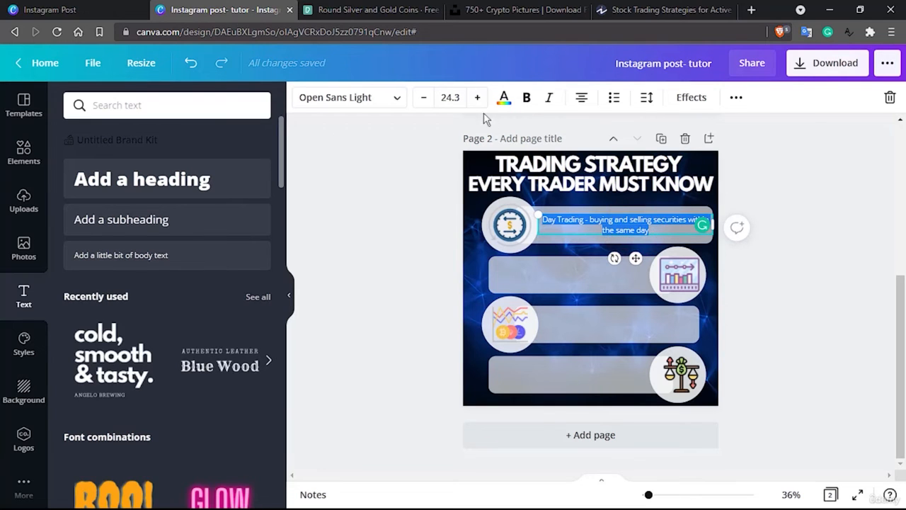
left_click(456, 95)
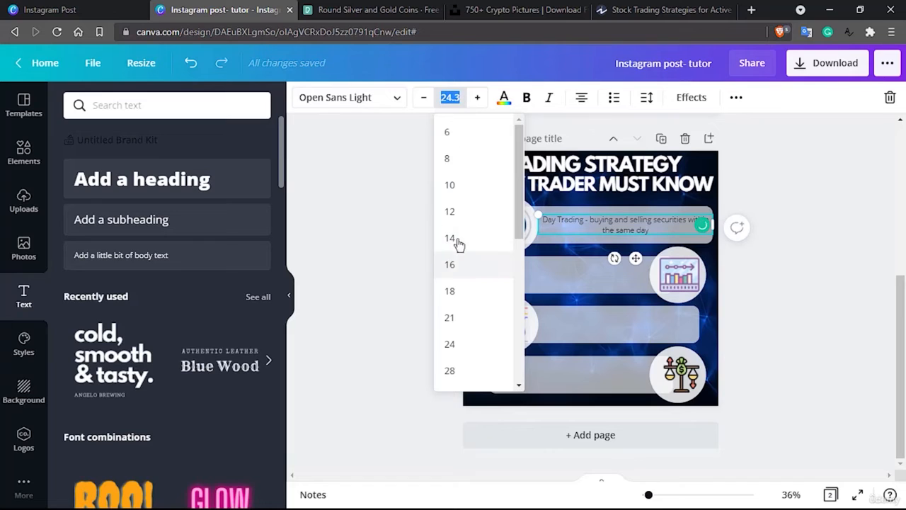
scroll(457, 356, "down", 1)
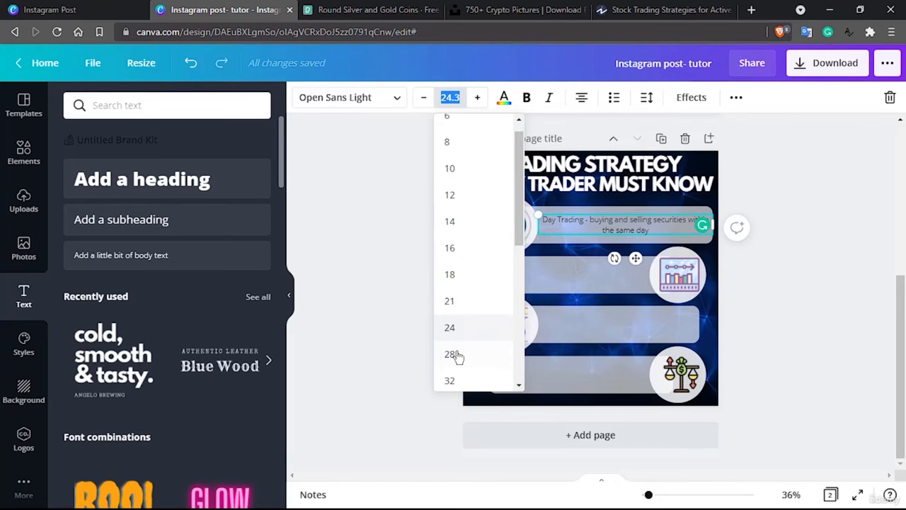
left_click(455, 354)
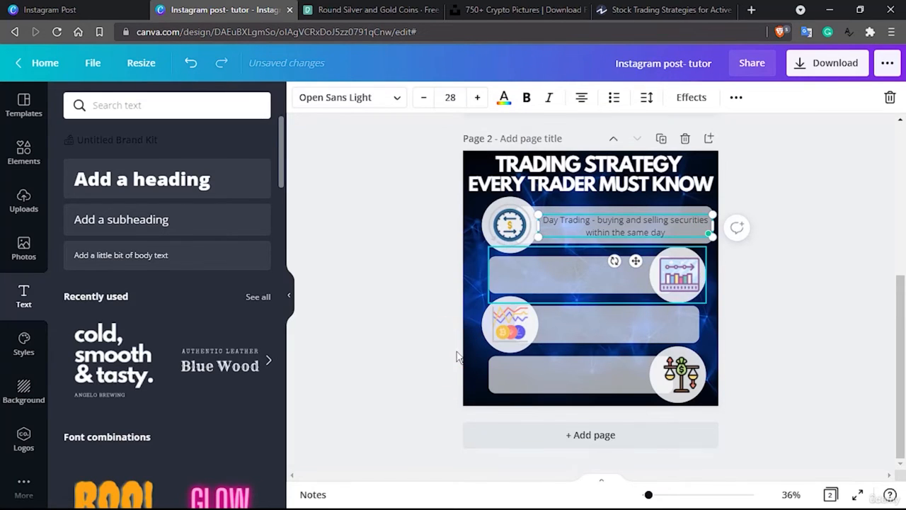
Step: Search the fonts for "montserrat" and apply Montserrat Semi-Bold to the Day Trading text
left_click(397, 99)
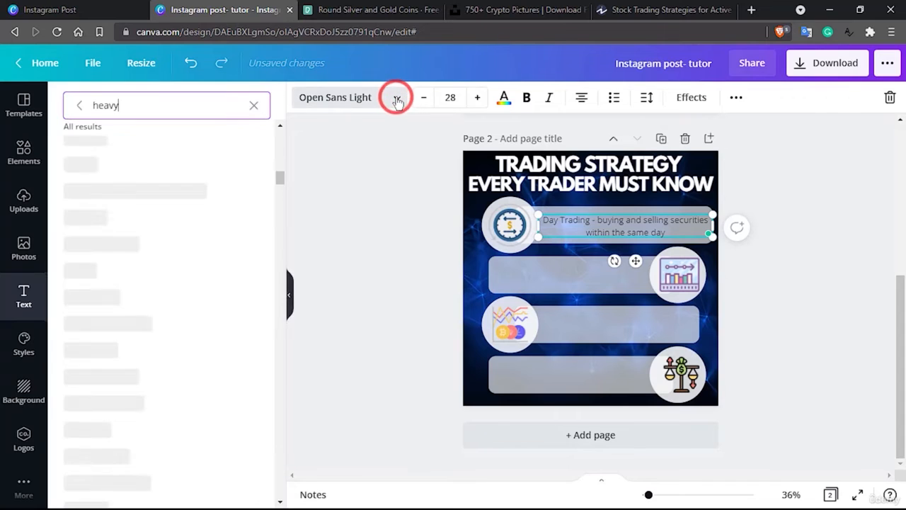
key("BackSpace")
key("BackSpace")
key("BackSpace")
key("BackSpace")
key("BackSpace")
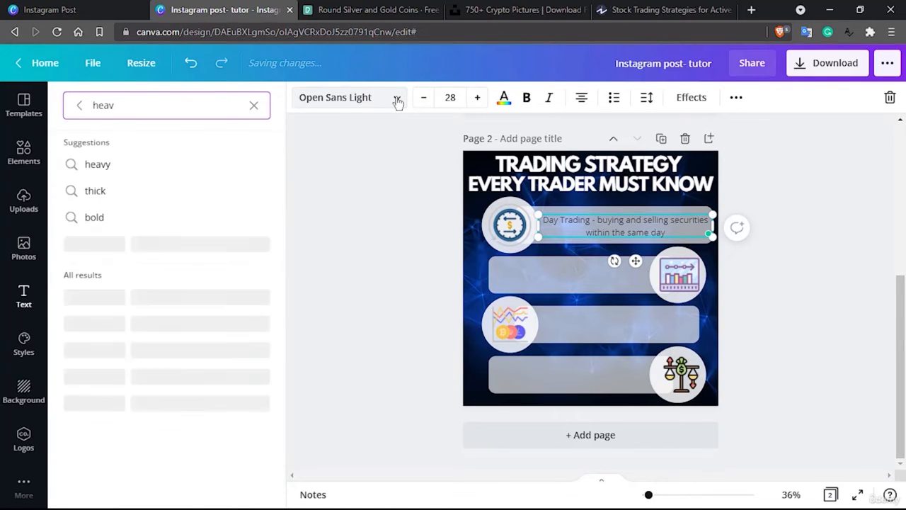
type("mont")
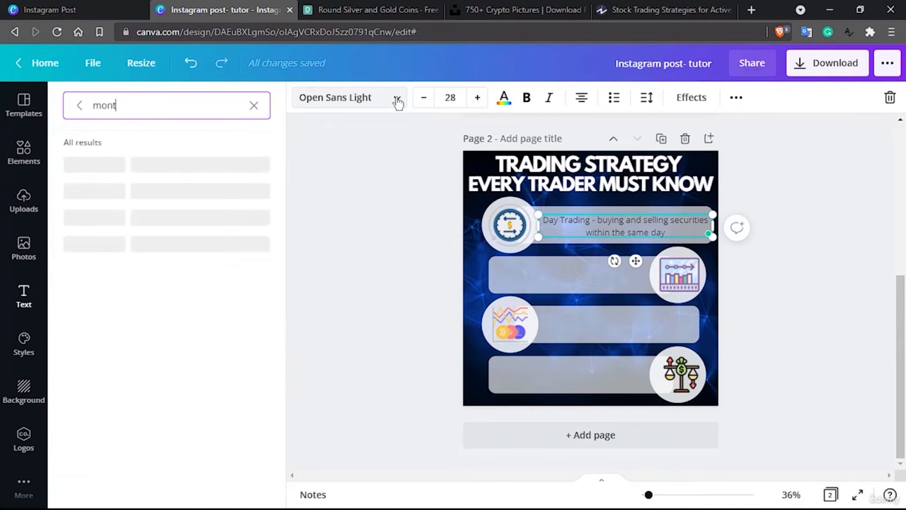
type("serrat")
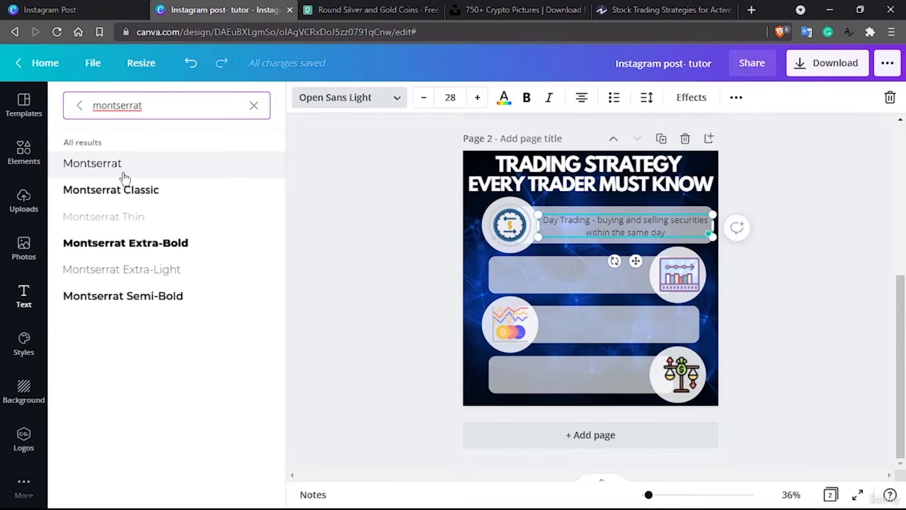
left_click(146, 302)
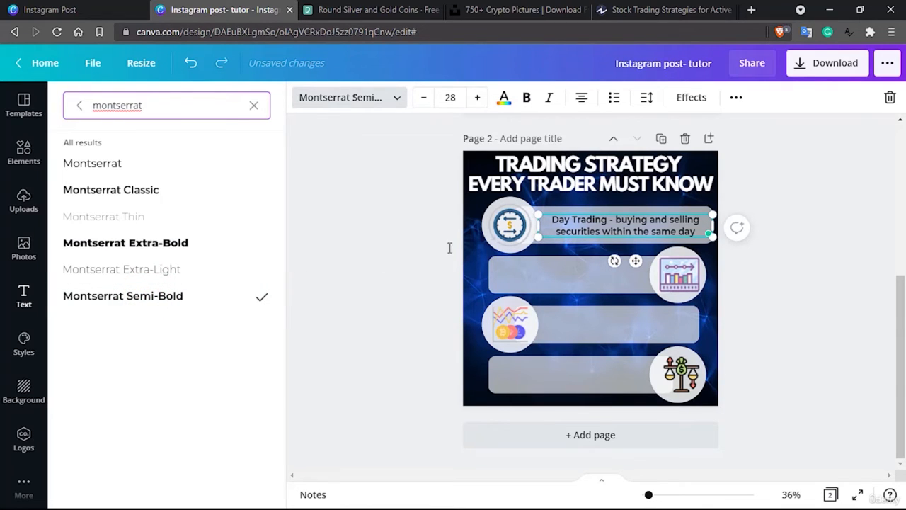
Step: Justify the Day Trading text and check its fit within the first bar
double_click(561, 224)
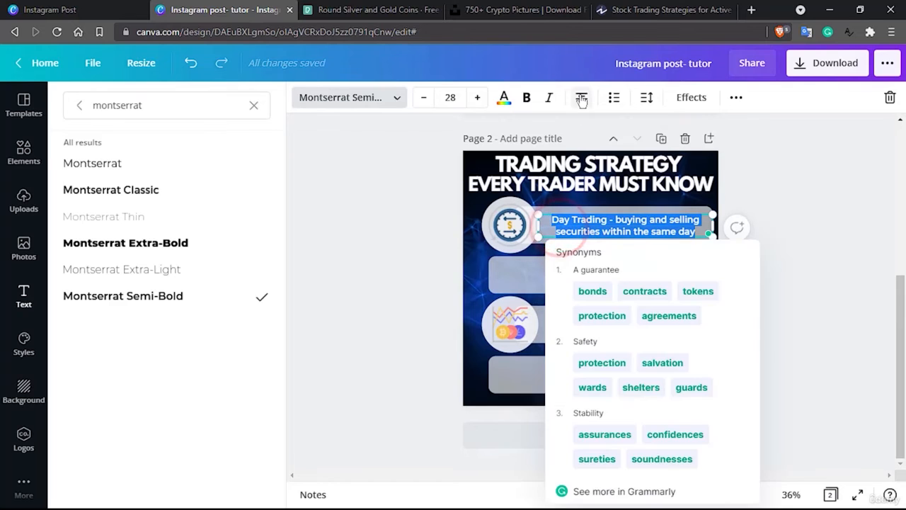
left_click(581, 97)
left_click(580, 97)
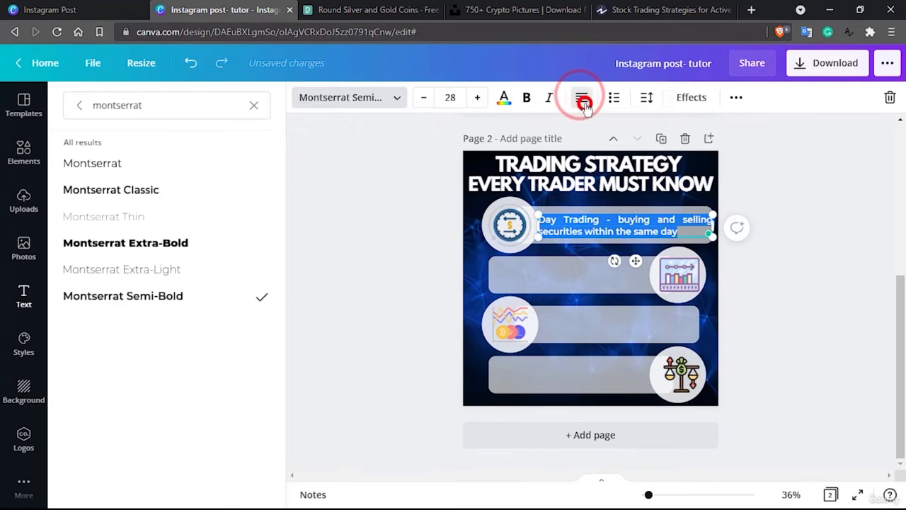
left_click(822, 303)
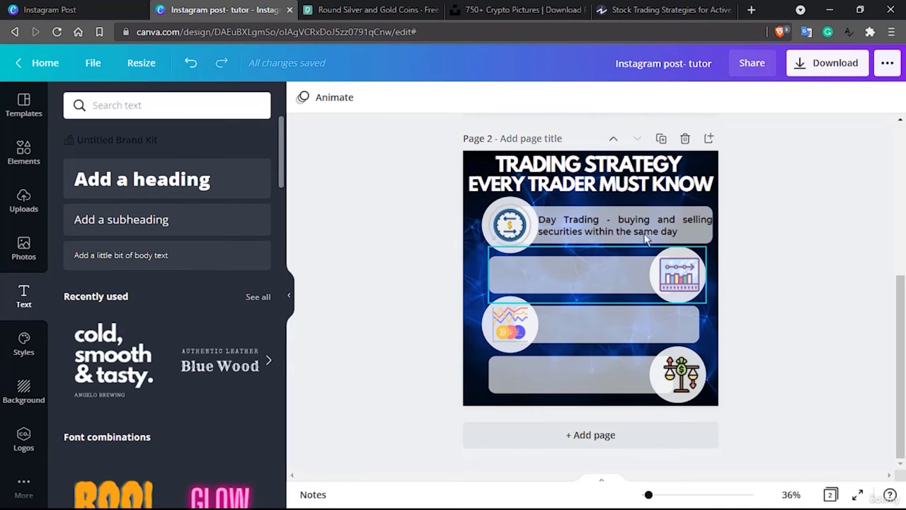
left_click(581, 224)
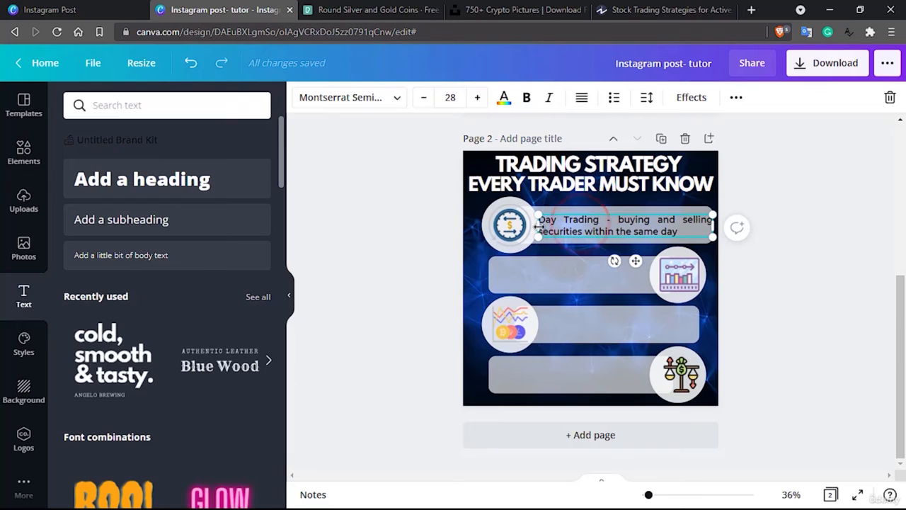
mouse_move(540, 229)
left_mouse_down()
mouse_move(531, 219)
mouse_move(541, 225)
left_mouse_up()
left_click(798, 298)
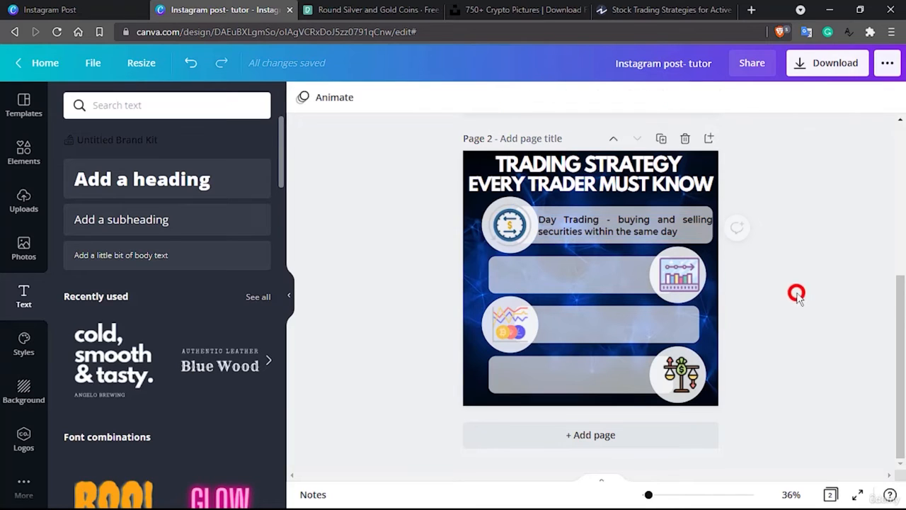
Step: Duplicate the Day Trading text box and place the copy on the second bar
left_click(595, 223)
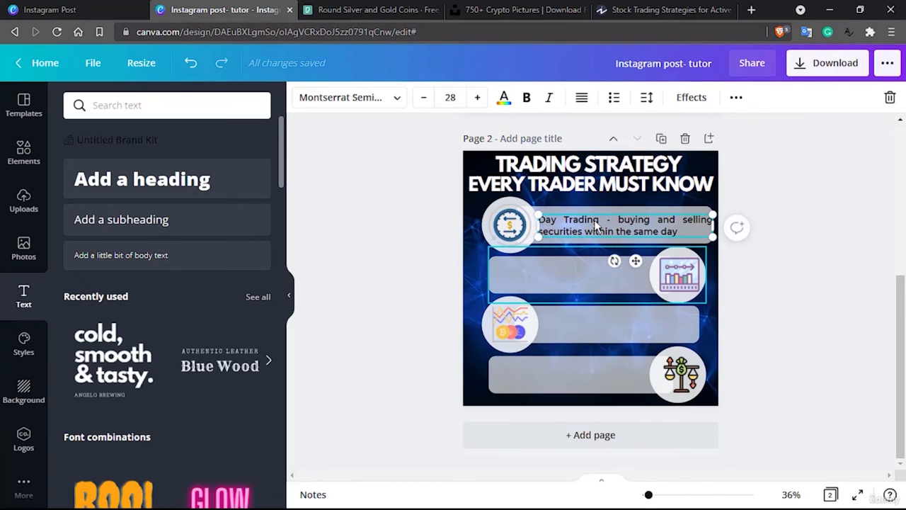
left_click_drag(596, 224, 553, 269)
left_click(536, 287)
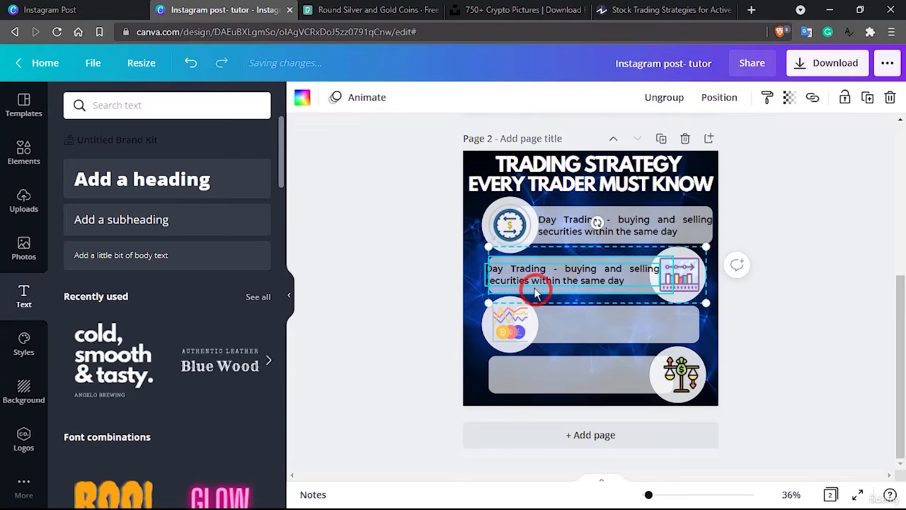
left_click(516, 267)
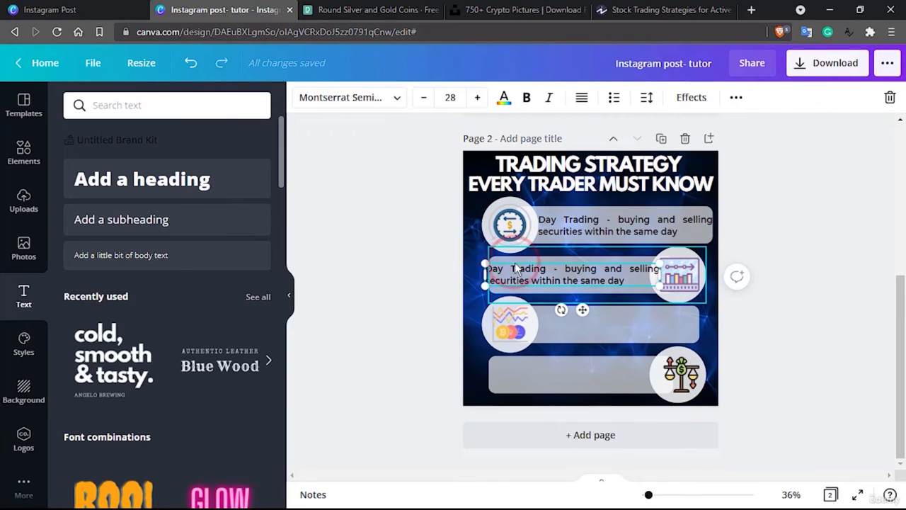
left_click_drag(533, 277, 566, 281)
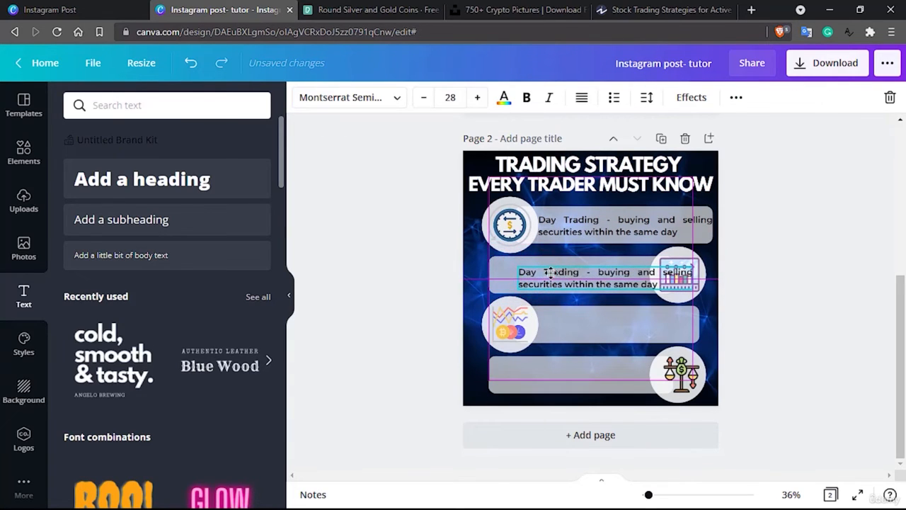
Step: Ungroup the second bar from its icon circle
left_click(492, 274)
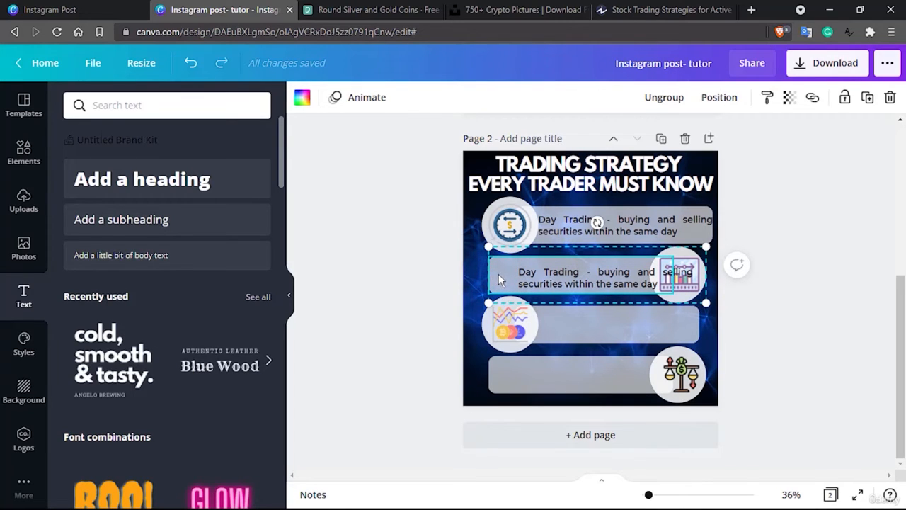
left_click(499, 278)
left_click(664, 98)
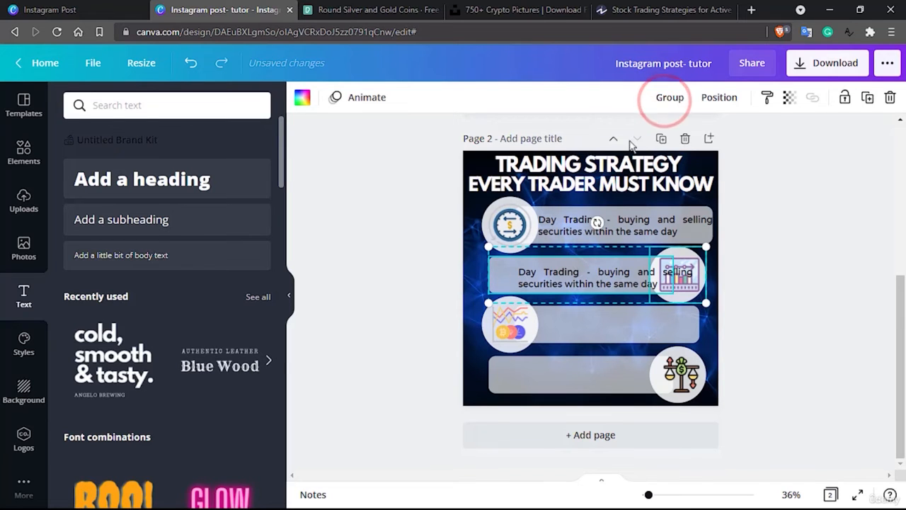
Step: Widen the second bar outward on the side away from its icon, to about 834 wide by 158 high
left_click(505, 280)
left_click(791, 289)
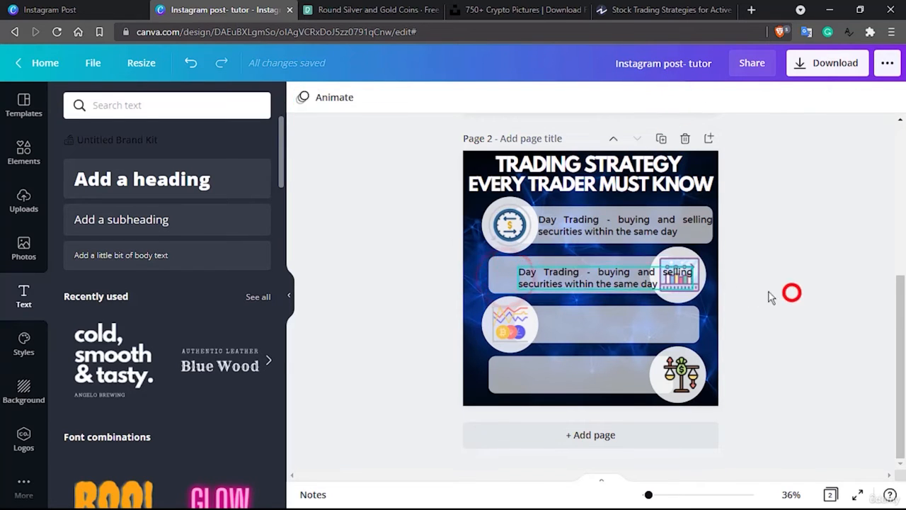
left_click(495, 275)
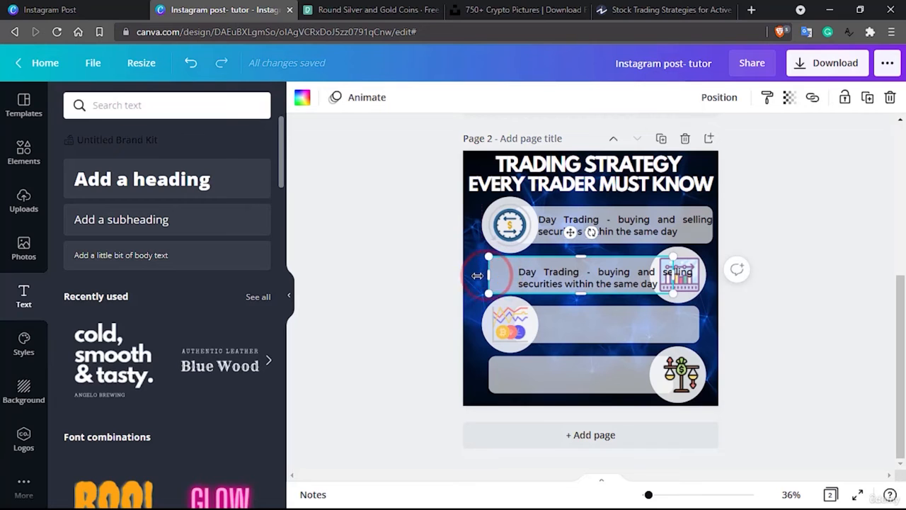
left_click_drag(485, 274, 473, 275)
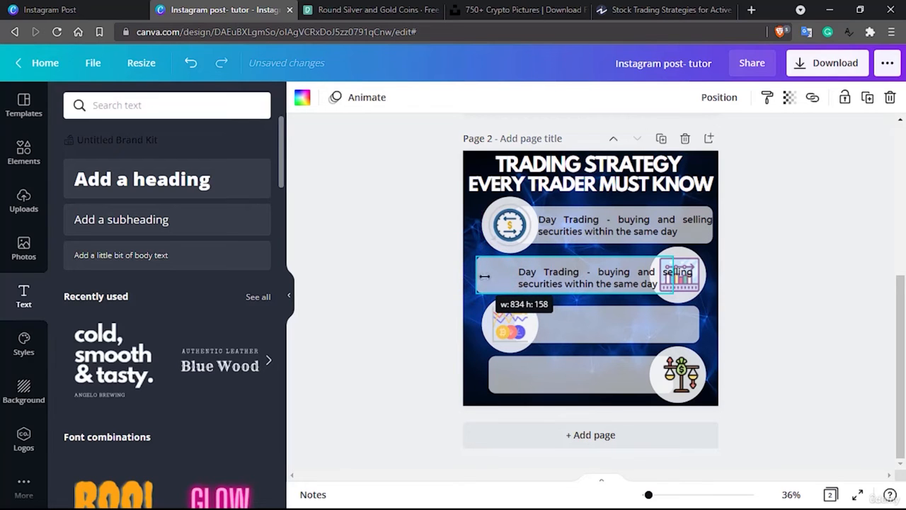
left_click(764, 293)
Step: Move the duplicated Day Trading text onto the second bar and nudge it to fit beside the chart icon
left_click(585, 274)
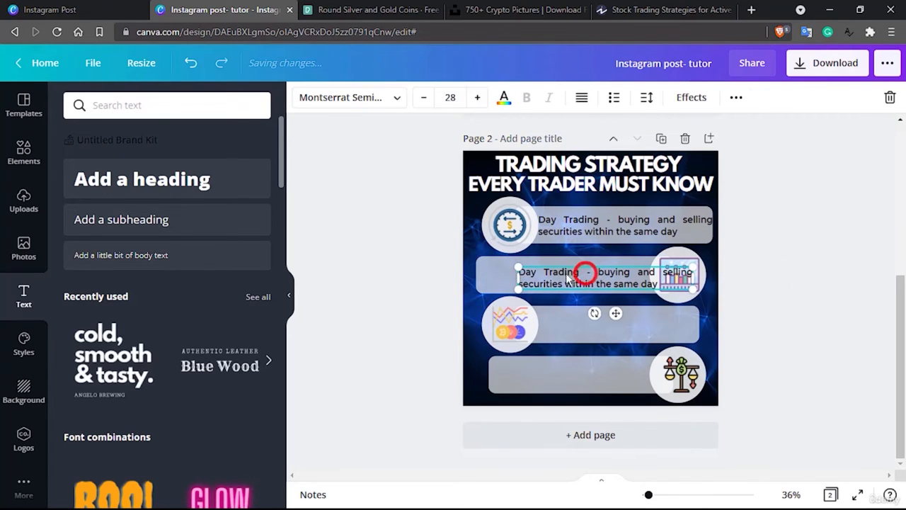
left_click_drag(567, 277, 550, 268)
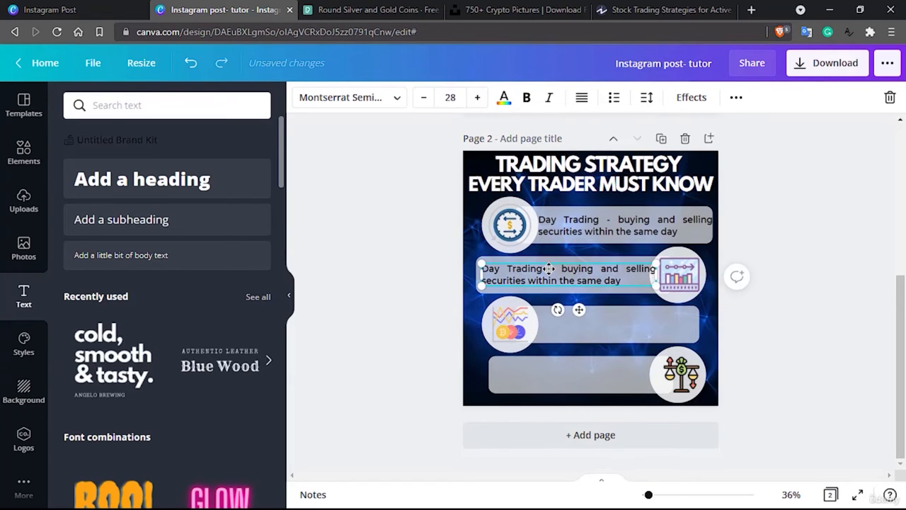
key("Left")
key("Left")
key("Left")
key("Left")
key("Left")
key("Left")
key("Left")
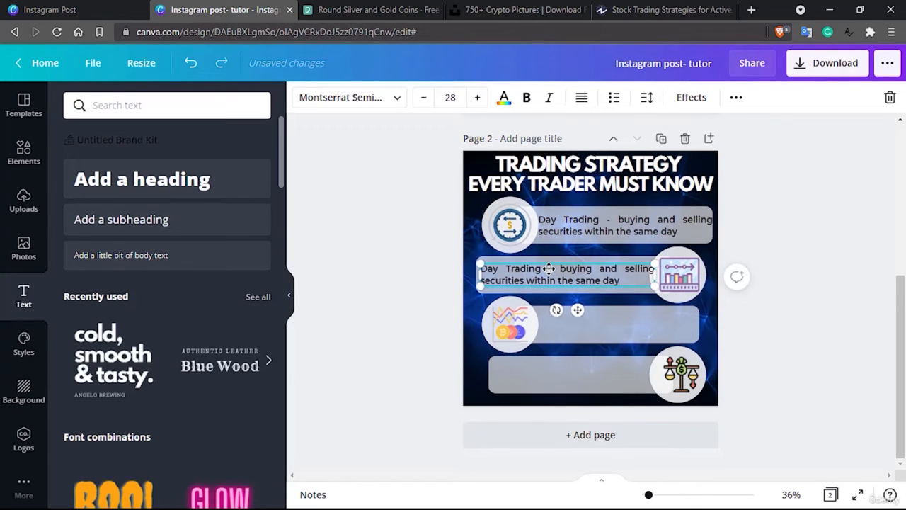
key("Down")
key("Left")
key("Left")
key("Left")
key("Left")
key("Left")
key("Left")
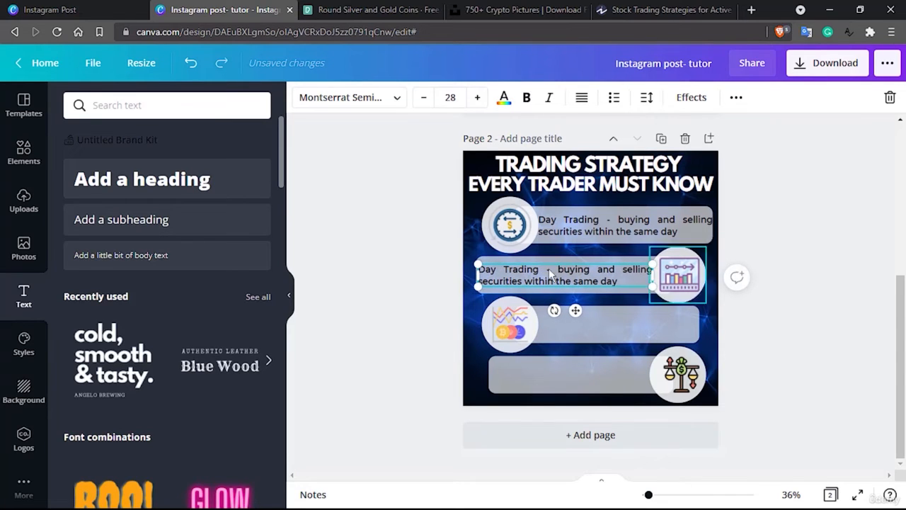
Step: Replace the word "Day" with "Position" in the second bar's text
double_click(488, 270)
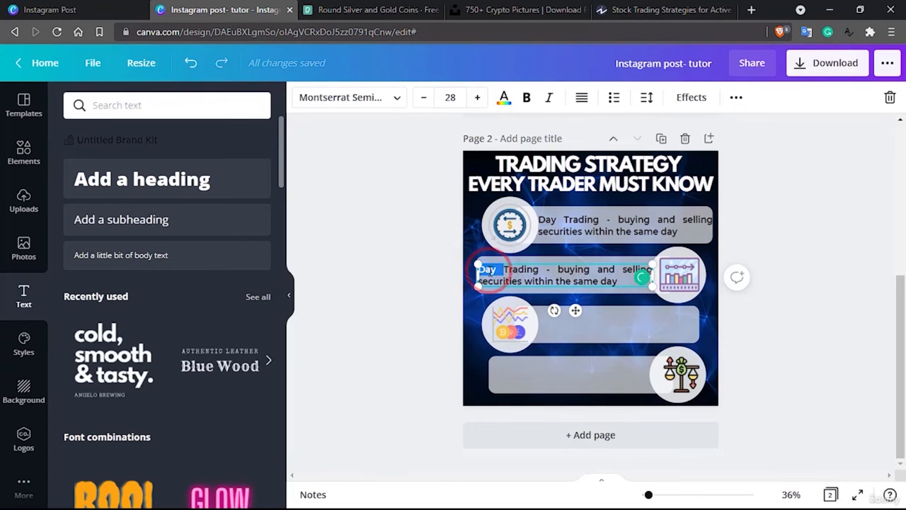
type("Pos")
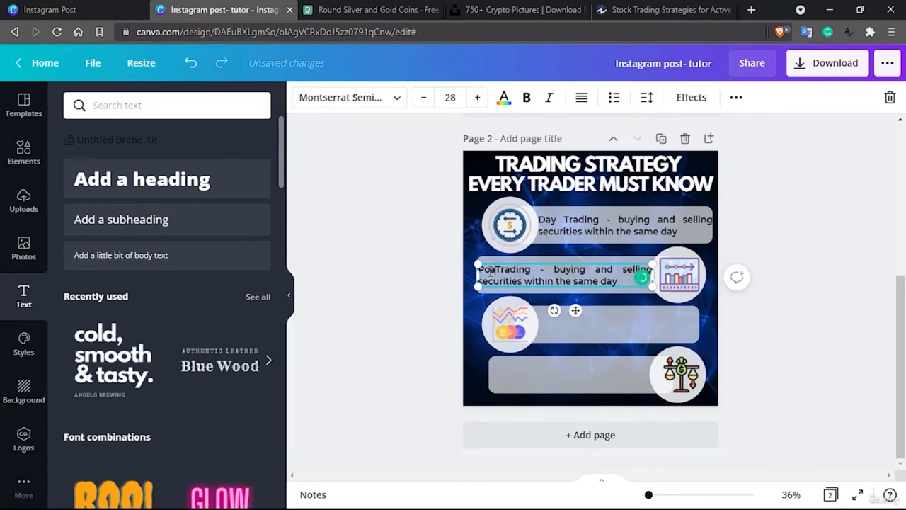
type("ition")
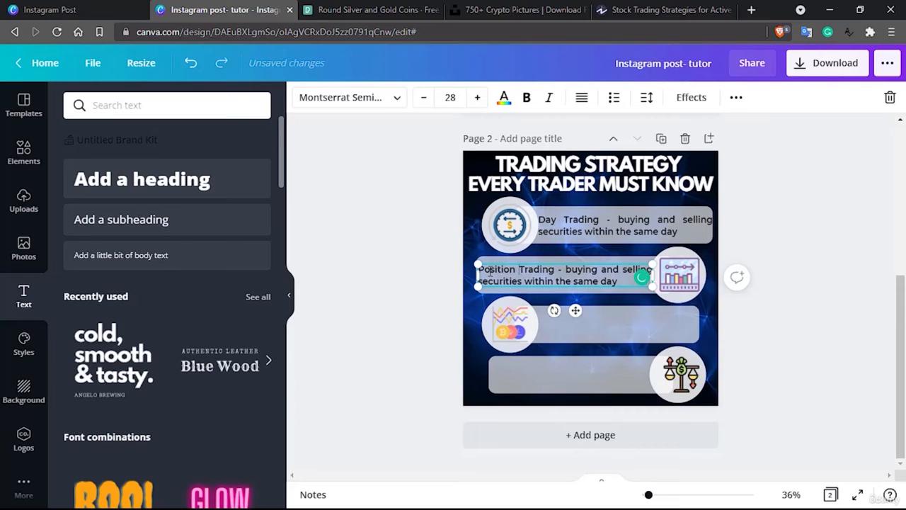
Step: Copy "uses longer term charts" from Investopedia's Position Trading section and replace the second bar's description with it in Canva
left_click(695, 9)
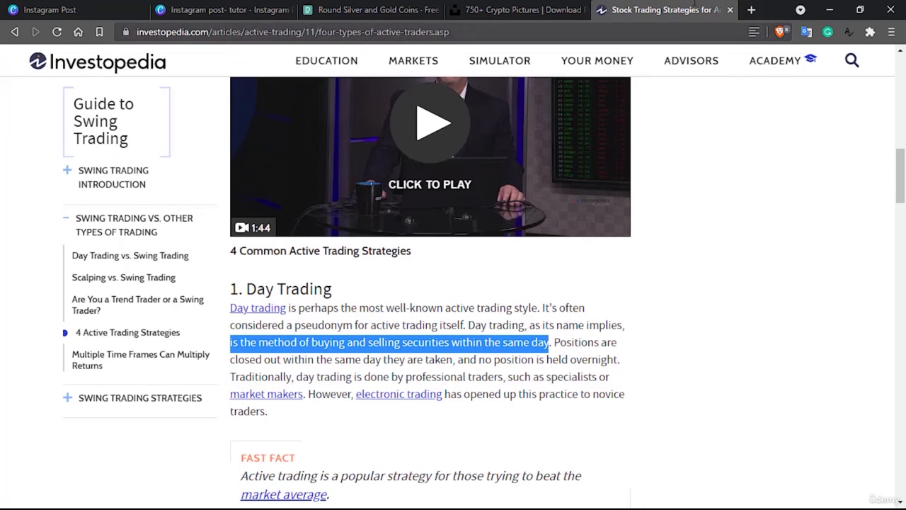
scroll(695, 5, "down", 1)
scroll(695, 6, "down", 3)
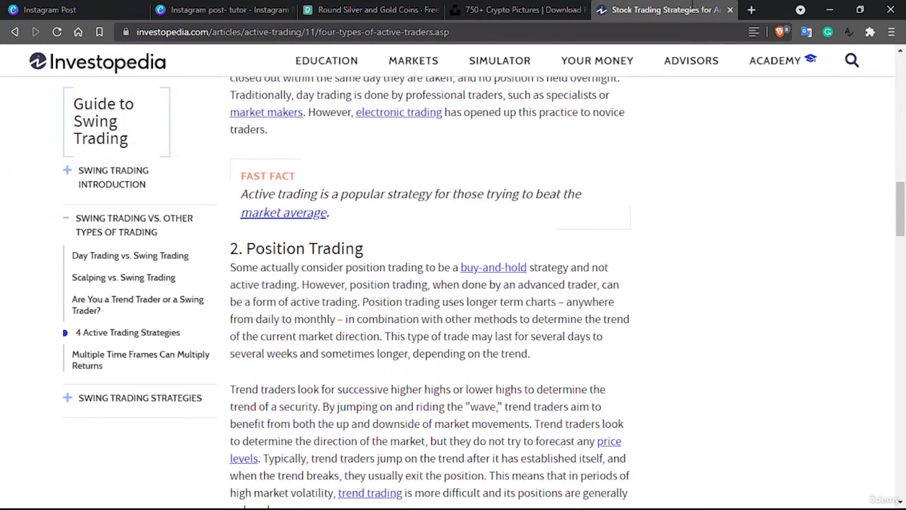
left_click(442, 302)
left_click_drag(442, 302, 558, 302)
key("ctrl+c")
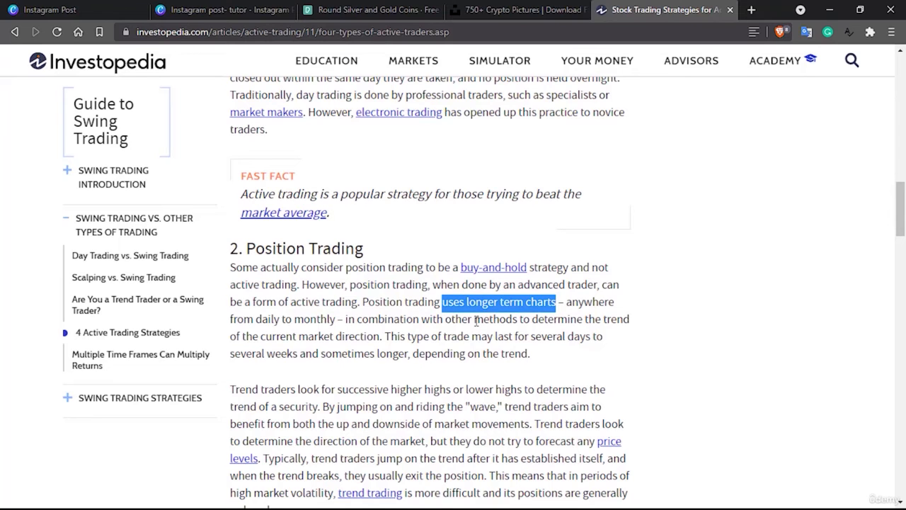
left_click(220, 10)
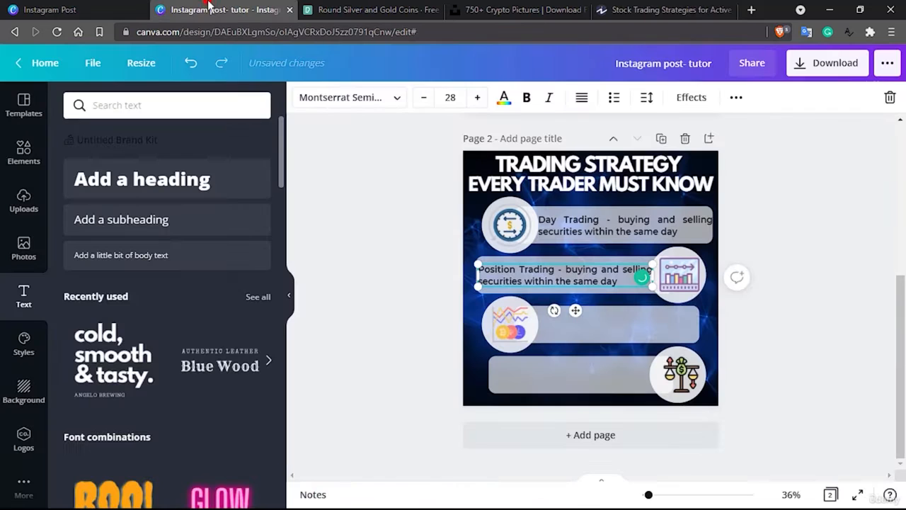
left_click(566, 273)
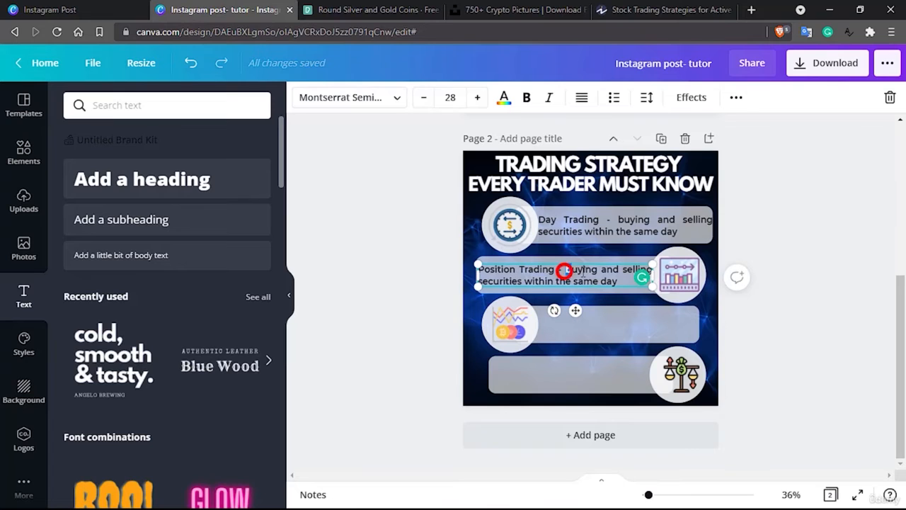
left_click_drag(565, 271, 616, 281)
key("ctrl+v")
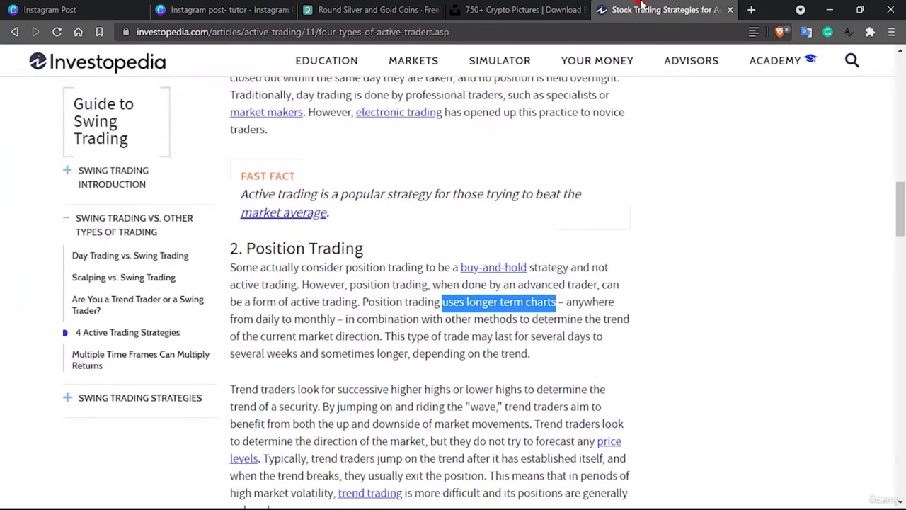
Step: Append Investopedia's phrase "to determine the trend of the current market direction." to the Position Trading text in Canva, keeping a single "to"
left_click(641, 10)
left_click_drag(519, 319, 383, 338)
key("ctrl+c")
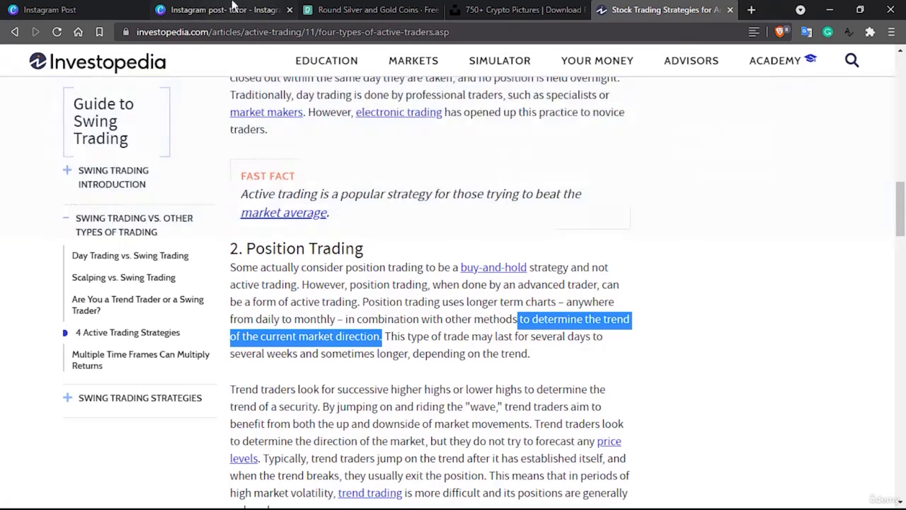
left_click(220, 10)
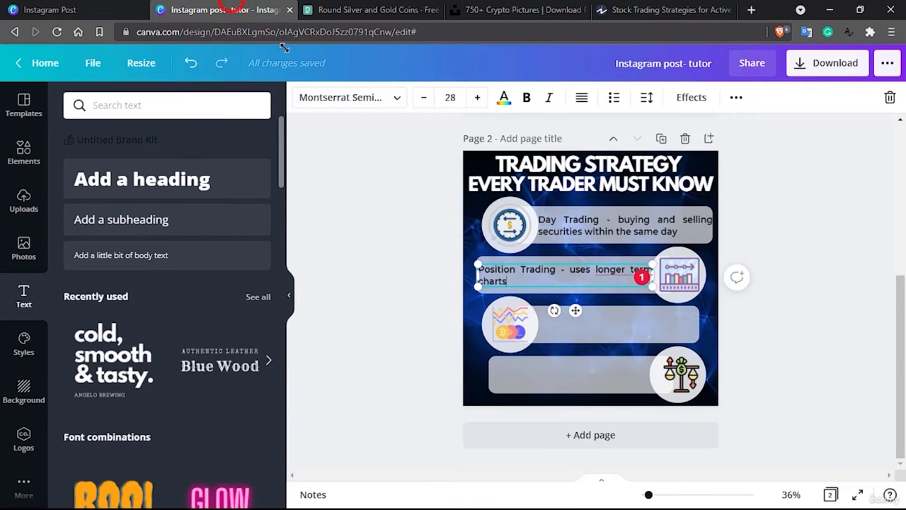
left_click(540, 280)
type("to")
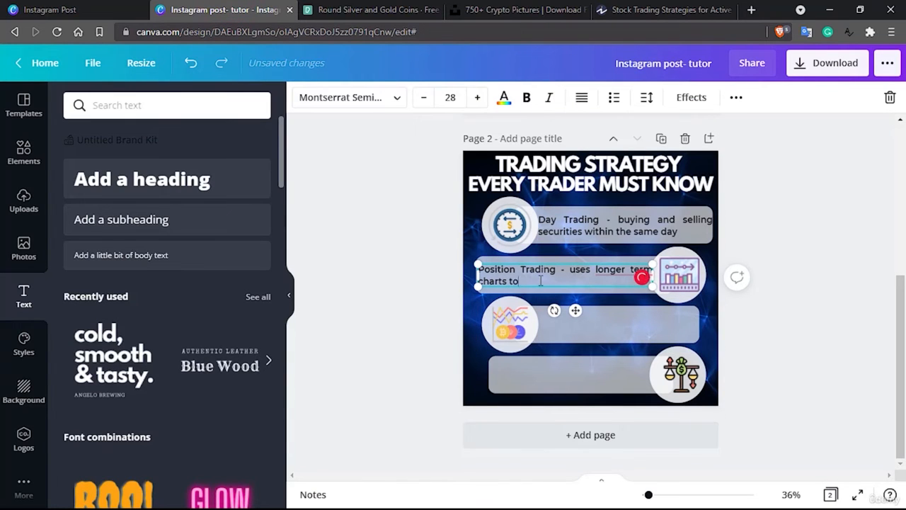
key("ctrl+v")
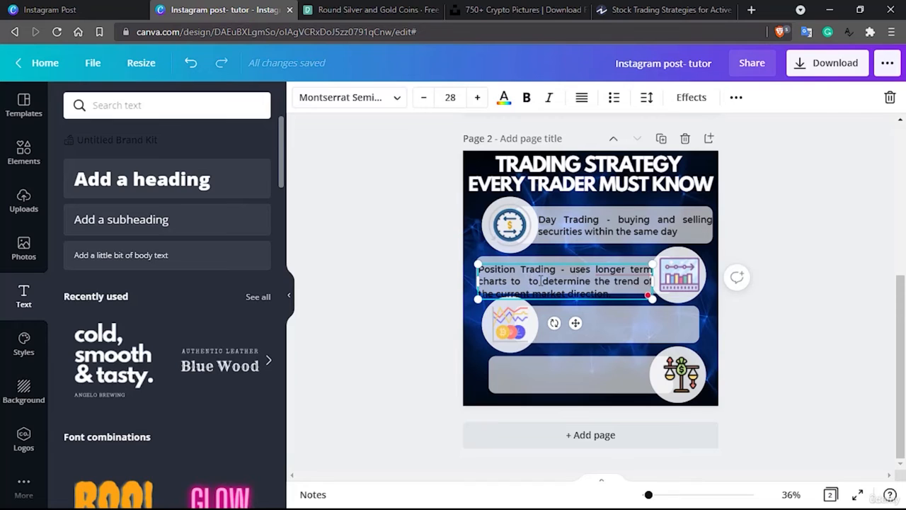
key("BackSpace")
key("BackSpace")
key("BackSpace")
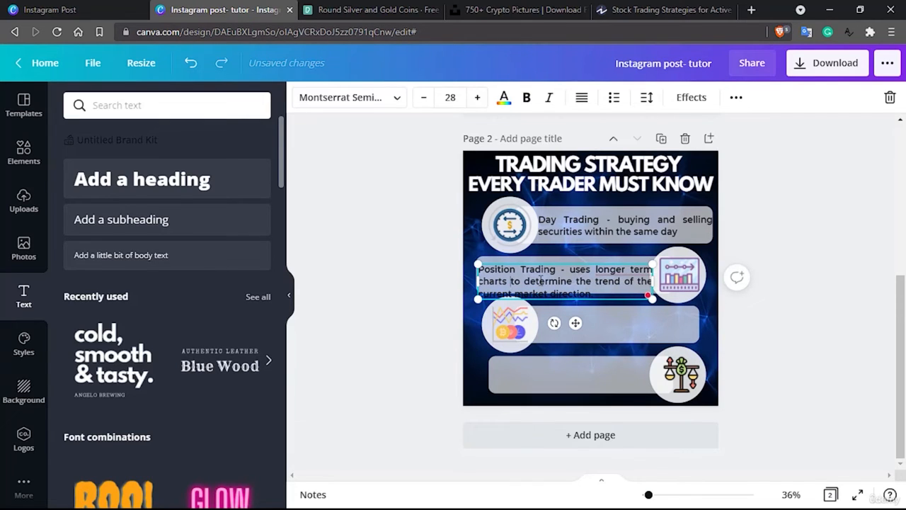
Step: Shorten the Position Trading description by removing "uses longer term" before "charts"
mouse_move(625, 269)
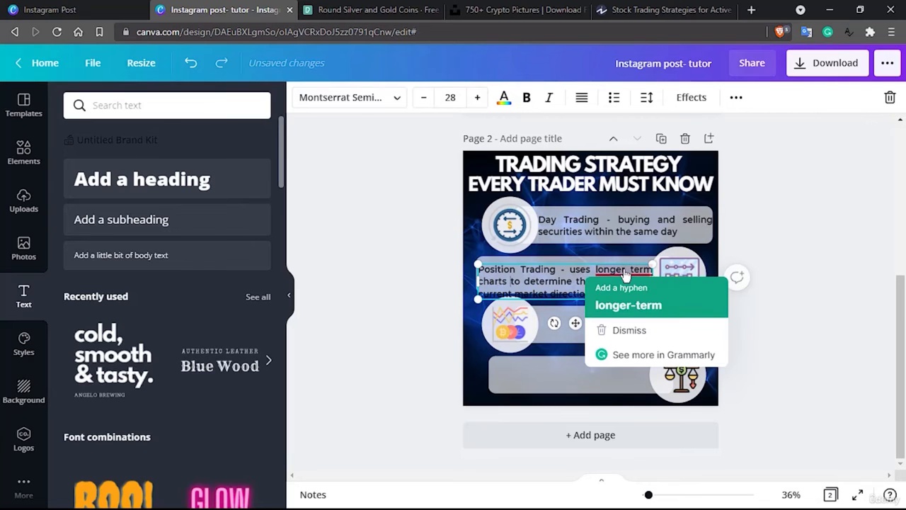
left_click(625, 265)
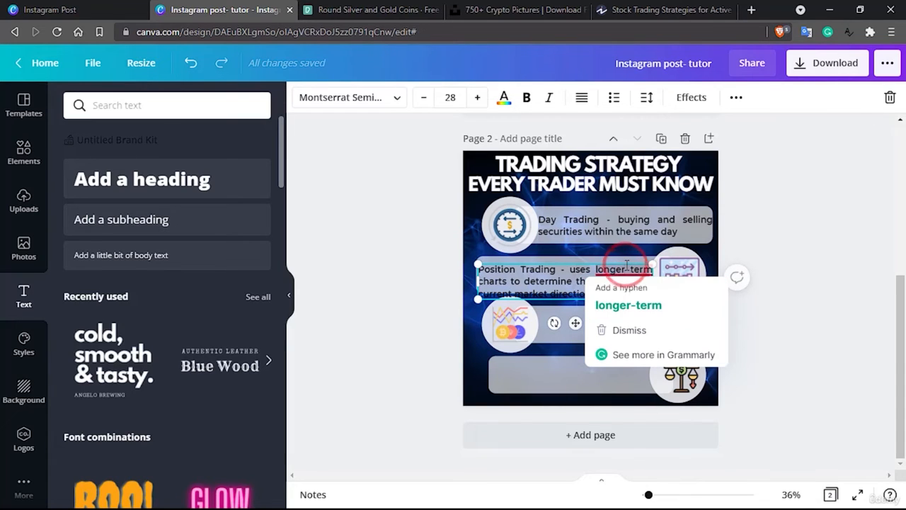
key("BackSpace")
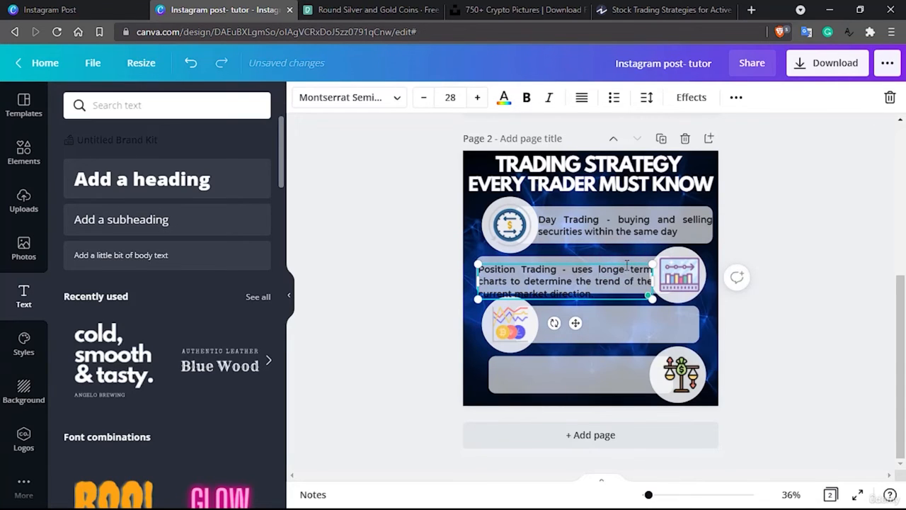
left_click(570, 275)
left_click(626, 267)
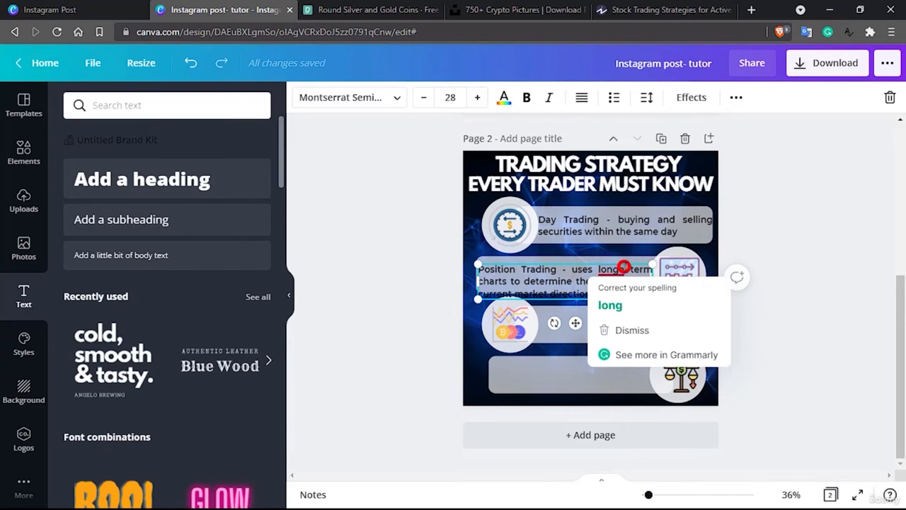
key("BackSpace")
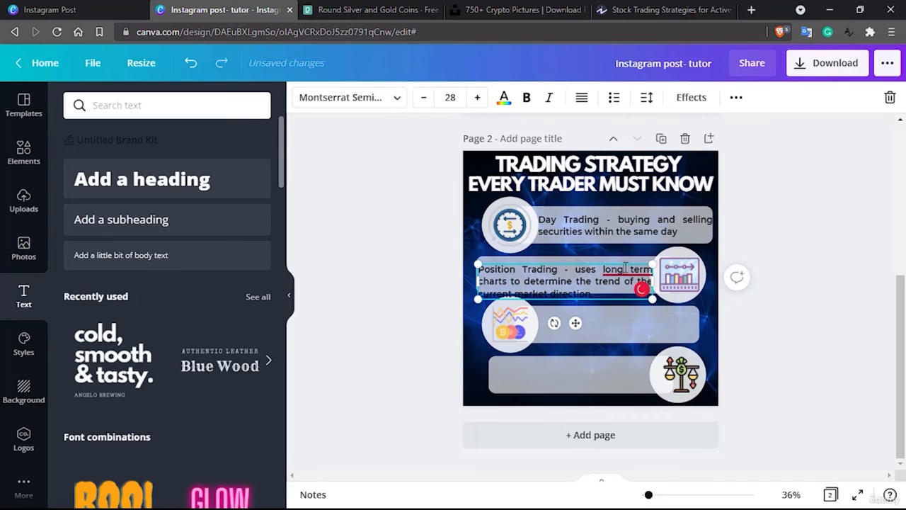
left_click_drag(602, 269, 649, 274)
key("BackSpace")
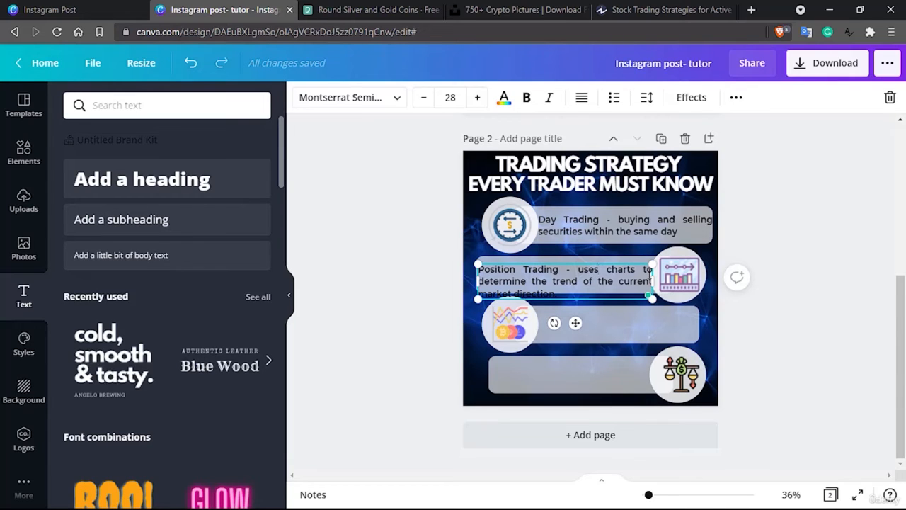
key("BackSpace")
key("BackSpace")
key("BackSpace")
key("BackSpace")
key("BackSpace")
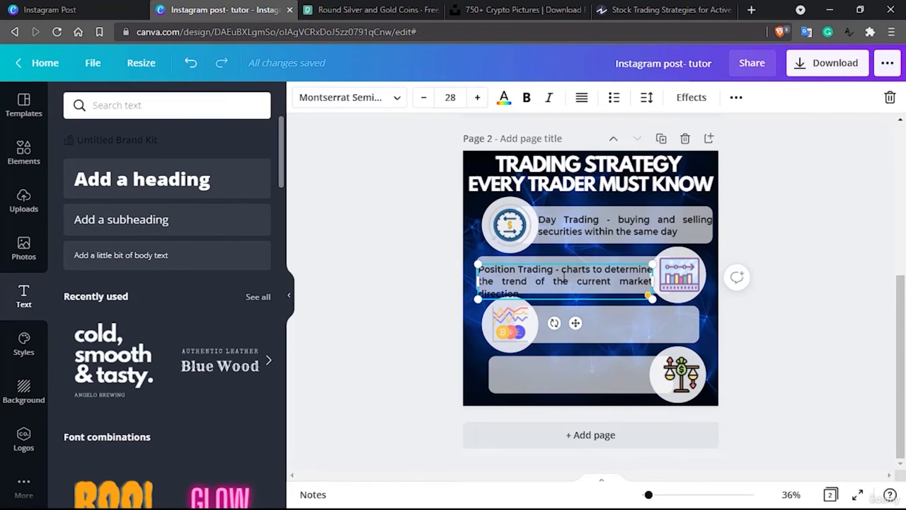
Step: Delete the word "direction" from the end of the Position Trading description and deselect the text box
left_click(492, 290)
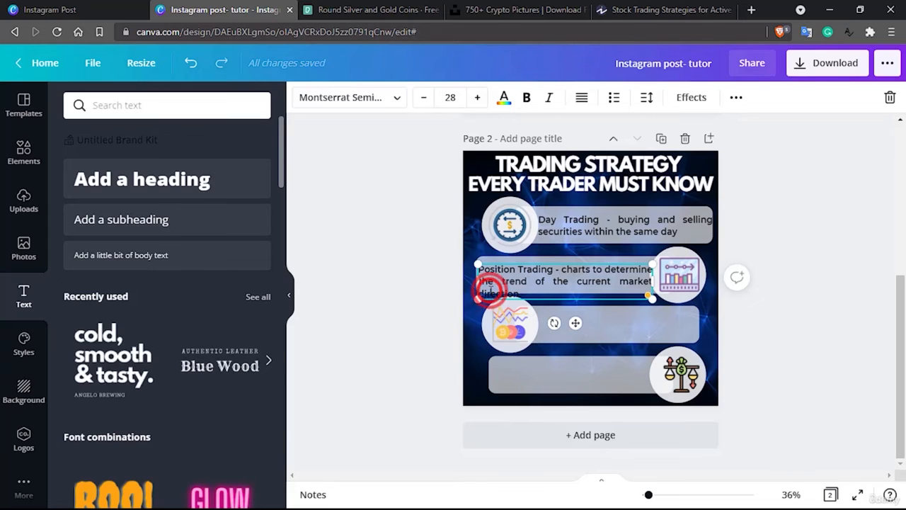
double_click(492, 290)
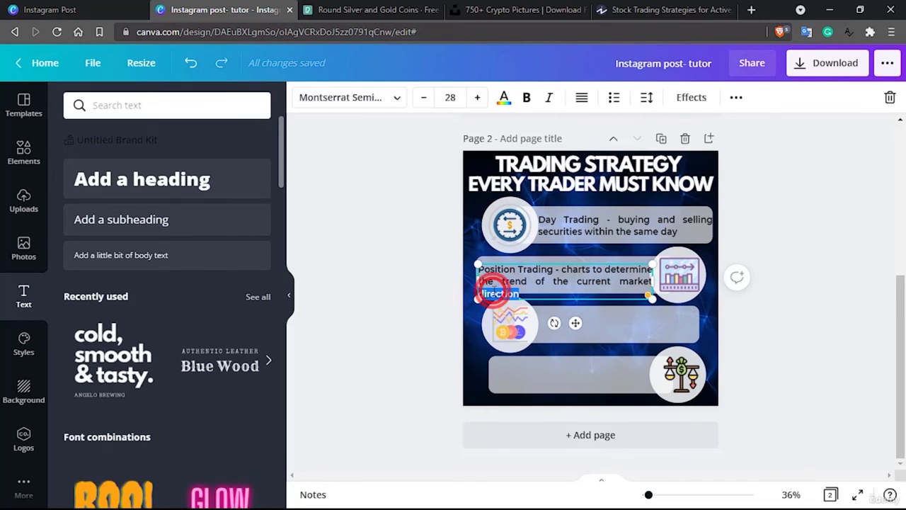
key("BackSpace")
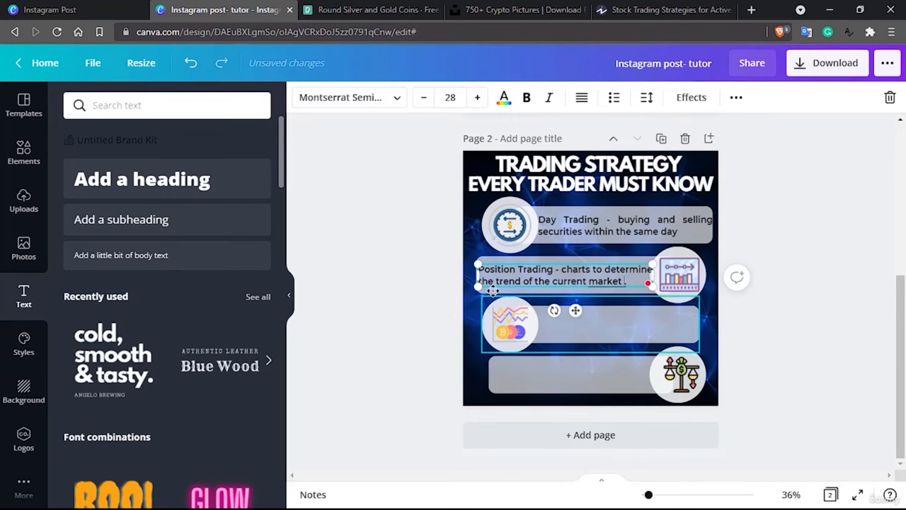
left_click(899, 329)
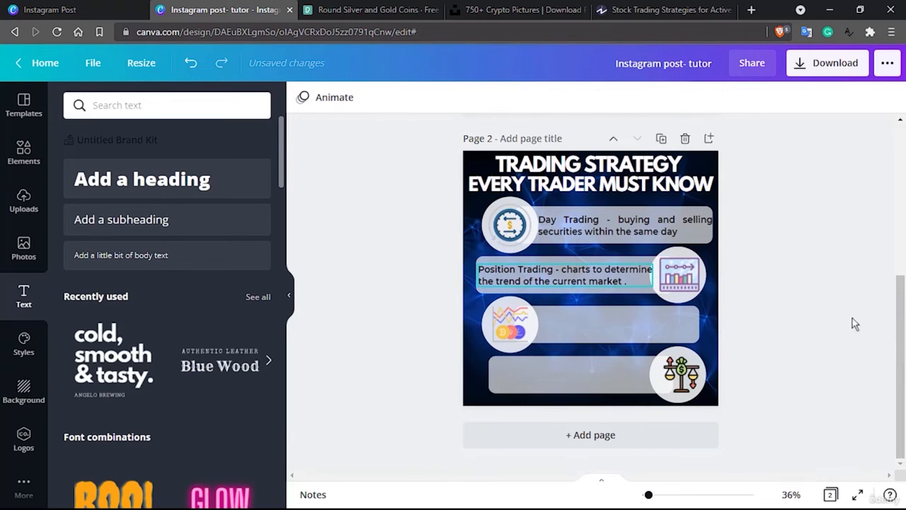
left_click(820, 311)
Step: Switch to the Investopedia article and look through its Swing Trading and Scalping sections
left_click(664, 12)
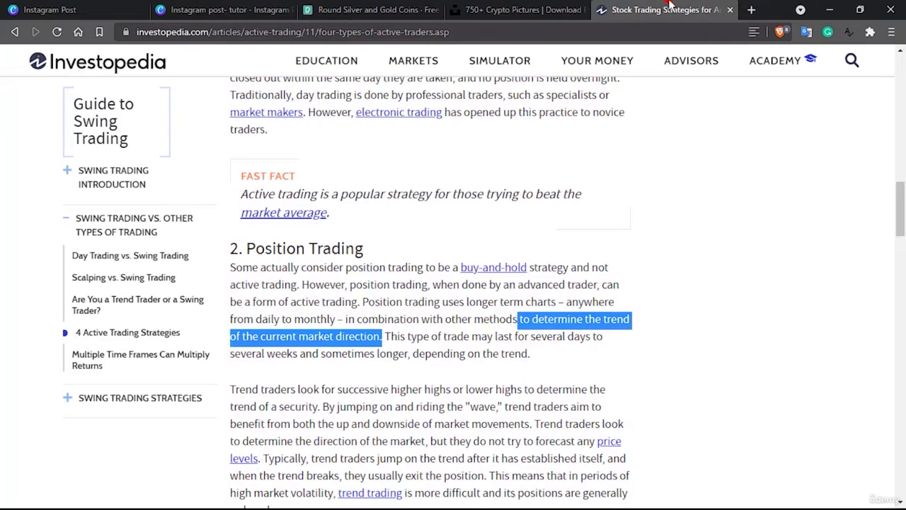
scroll(446, 286, "down", 6)
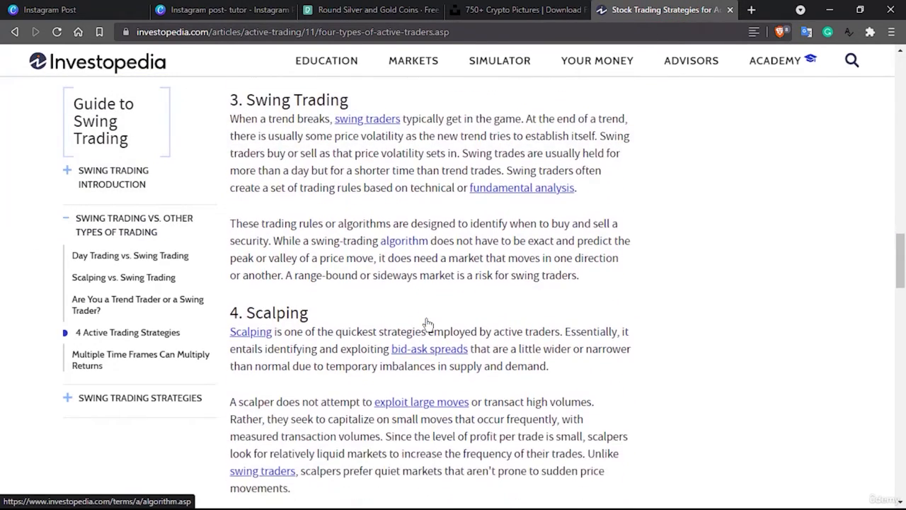
left_click(481, 10)
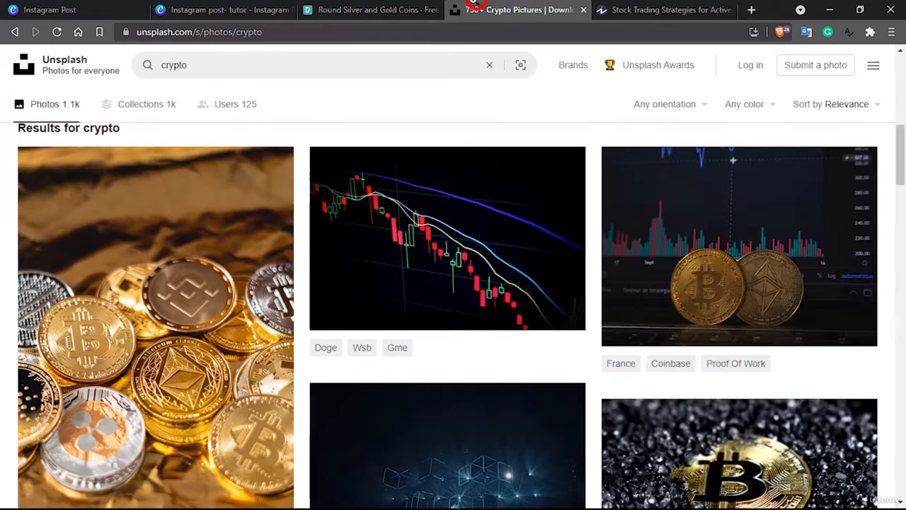
Step: Return to Canva and duplicate the Position Trading text box on page 2
left_click(212, 8)
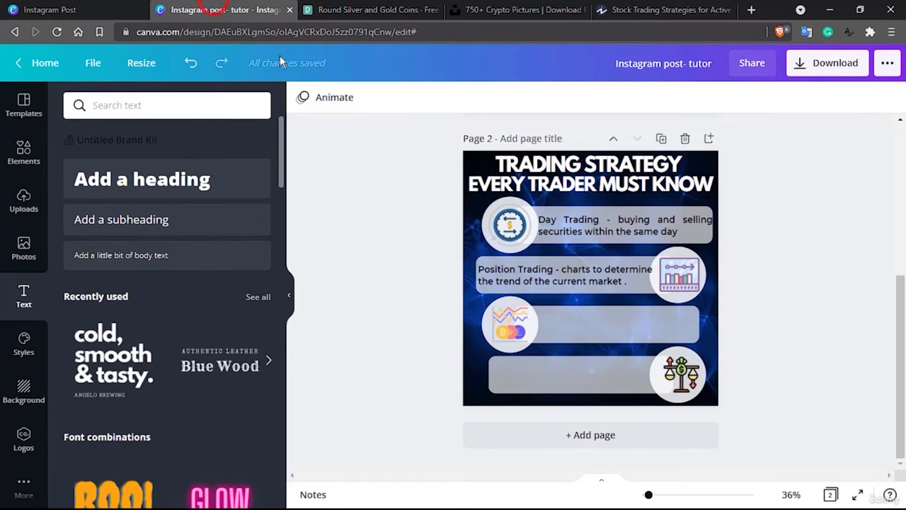
left_click(544, 278)
key("ctrl+d")
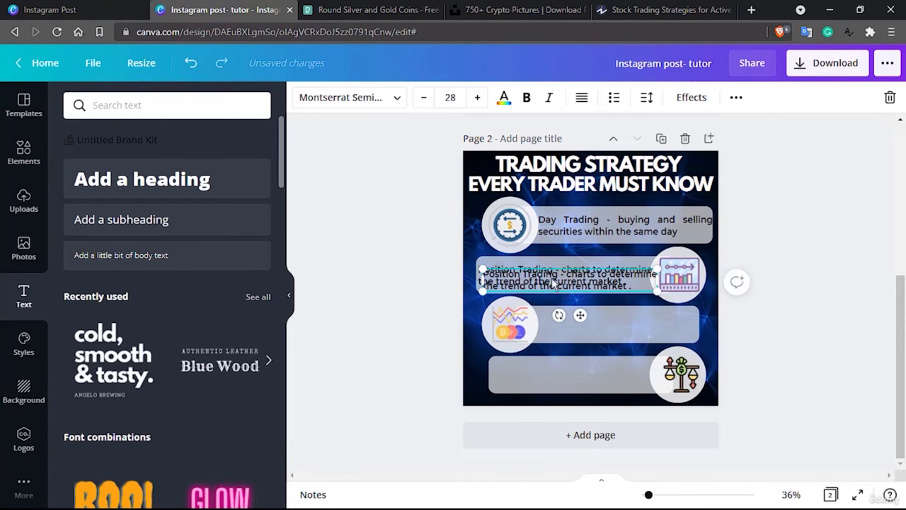
Step: Ungroup the third bar from its icon and extend the bar's right end to line up with the Day Trading bar
left_click(672, 331)
left_click(667, 97)
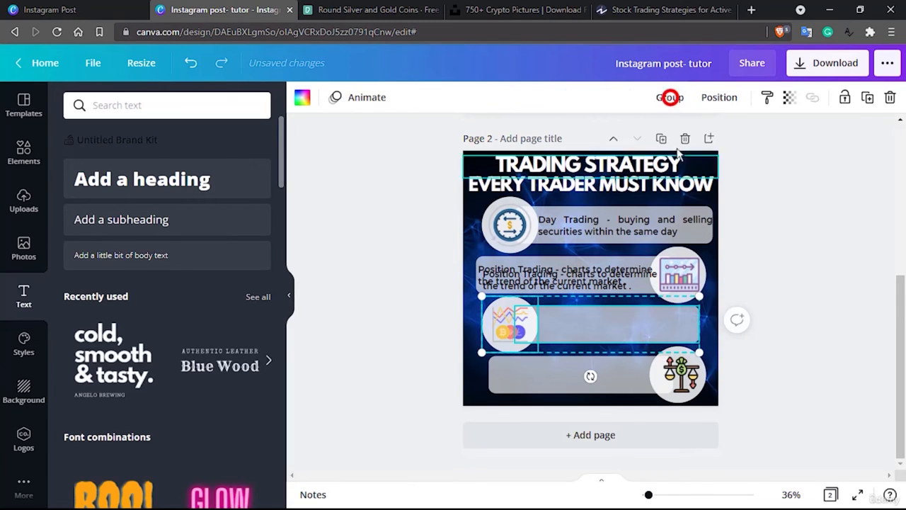
left_click(809, 340)
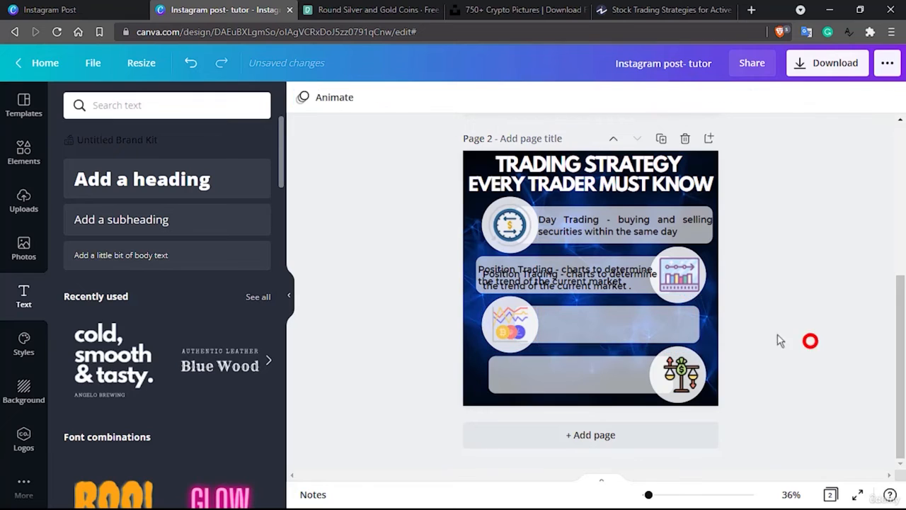
left_click(699, 320)
left_click_drag(712, 319, 712, 320)
Step: Place the duplicated text on the third bar and replace its word "Position" with "Swing"
left_click(566, 276)
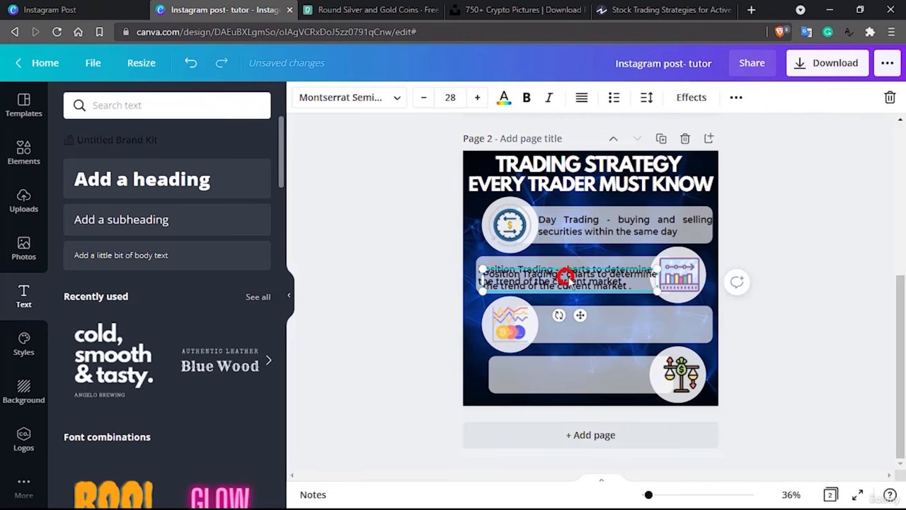
left_click_drag(566, 277, 685, 319)
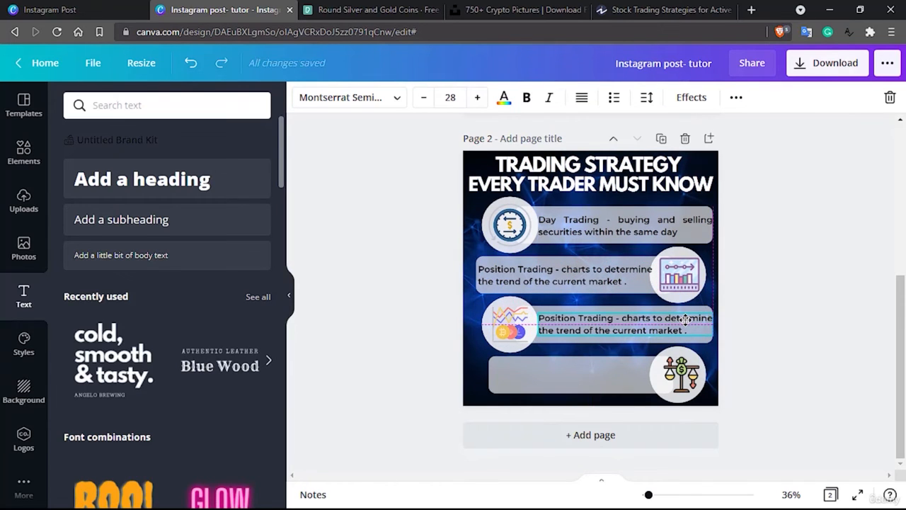
left_click(570, 322)
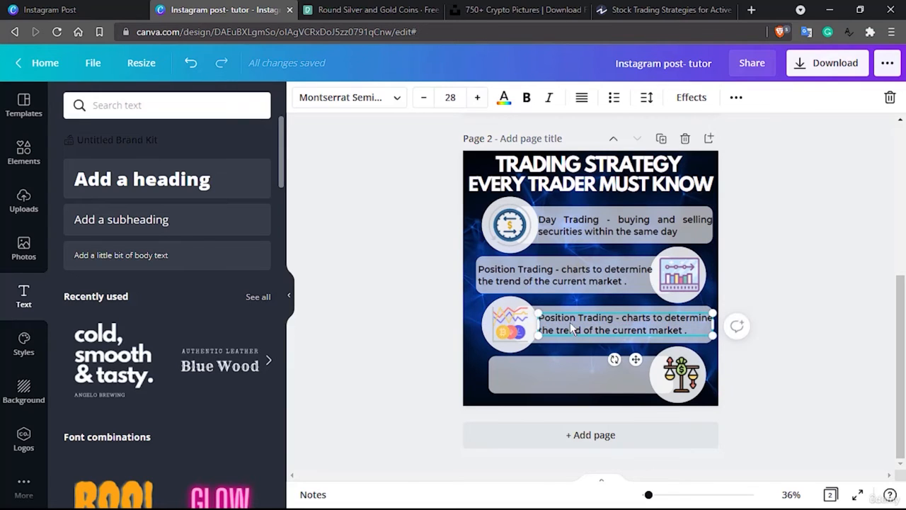
double_click(569, 319)
type("Swing")
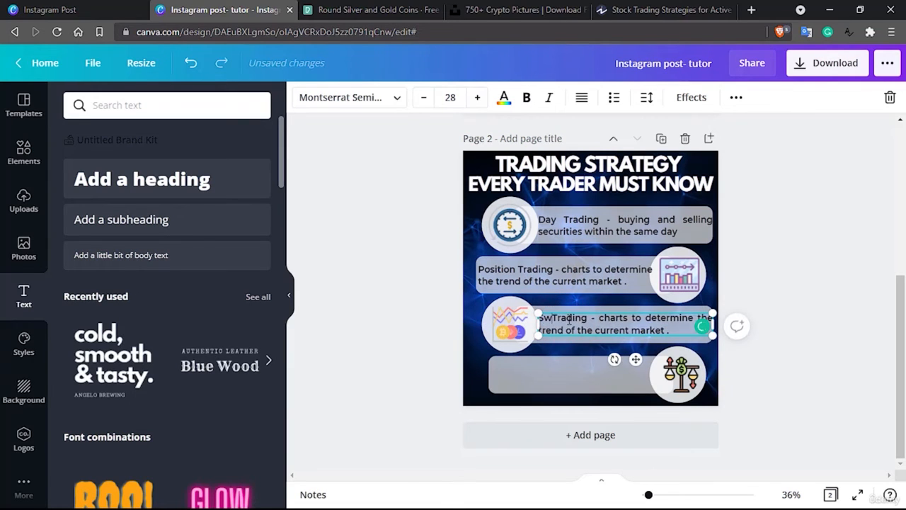
Step: Copy the phrase "buy or sell as that price volatility sets" from the Swing Trading section of the Investopedia article
left_click(662, 10)
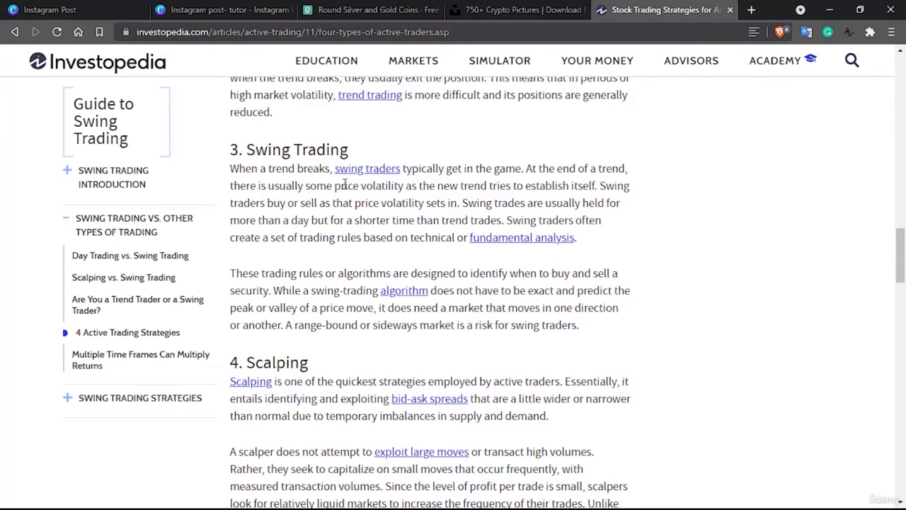
left_click_drag(310, 186, 404, 185)
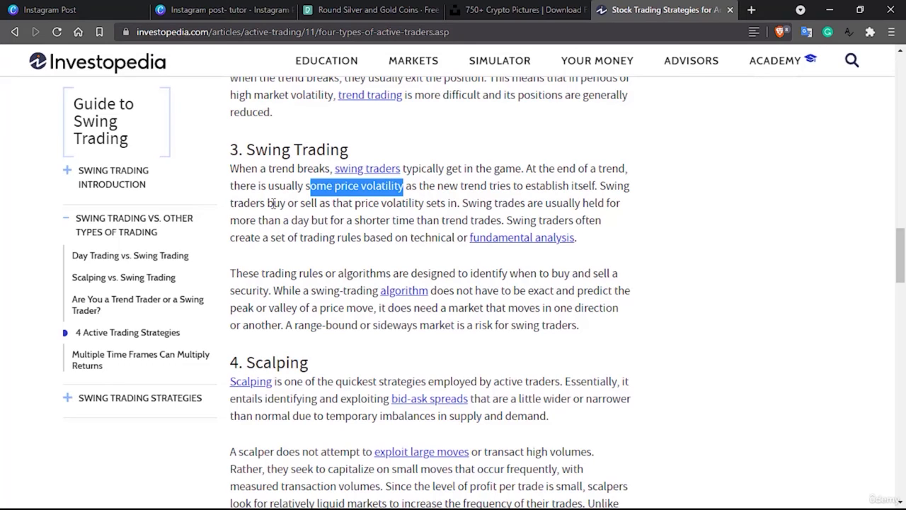
left_click_drag(273, 203, 446, 204)
key("ctrl+c")
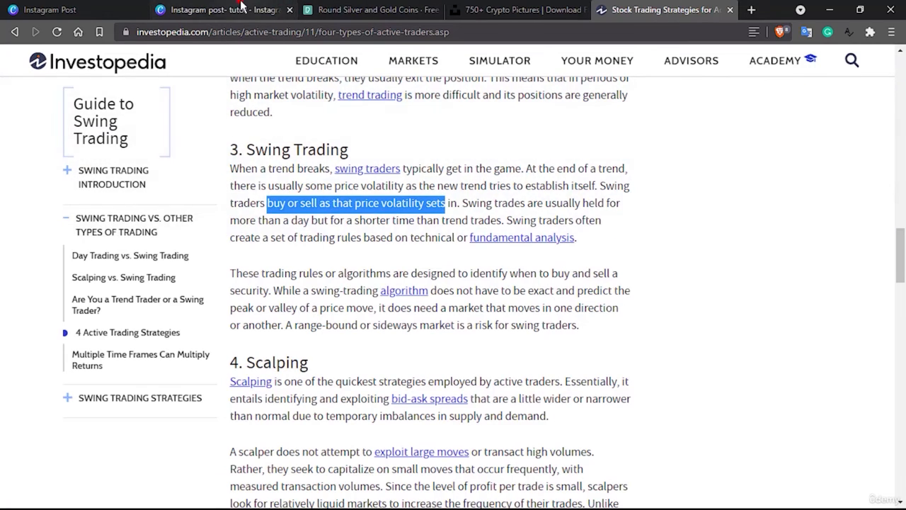
Step: In Canva, replace the Swing Trading description with the copied phrase and separate "Swing" and "Trading" with a space
left_click(239, 9)
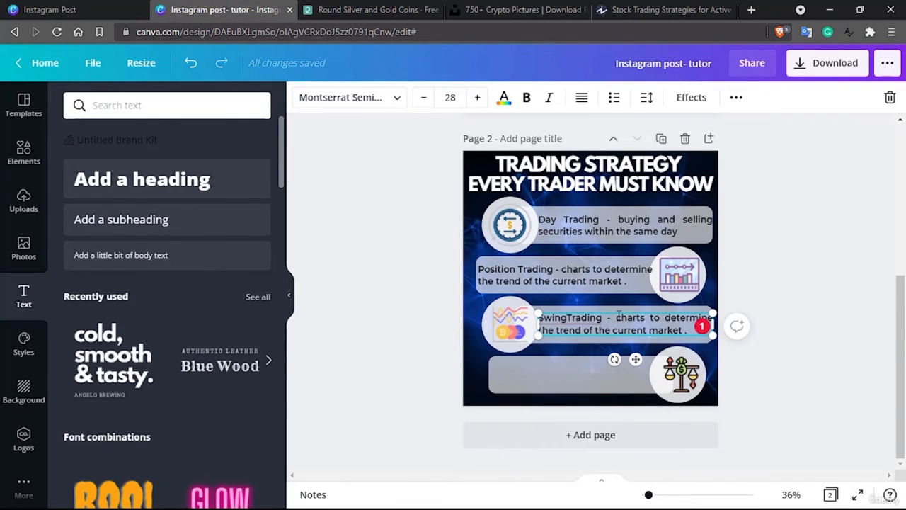
left_click_drag(618, 317, 685, 330)
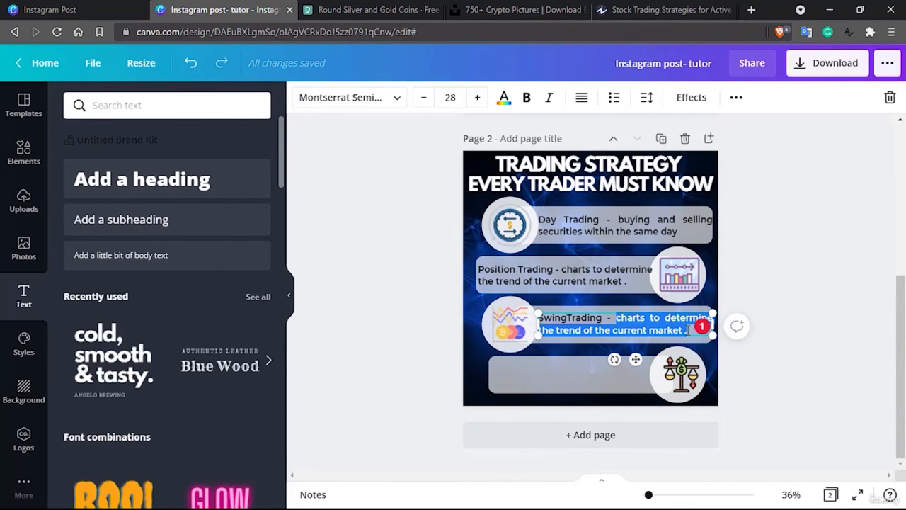
key("ctrl+v")
mouse_move(566, 323)
left_click(573, 342)
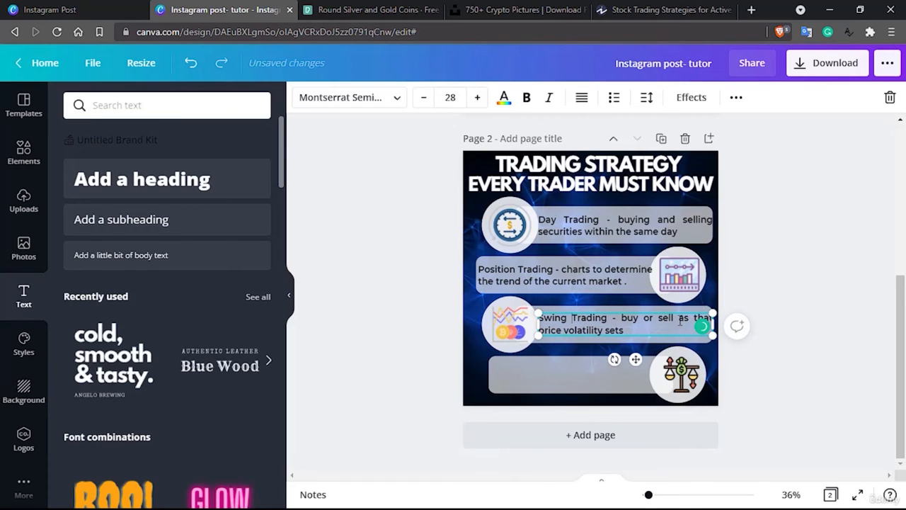
Step: Reword the Swing Trading description to read "buy or sell as the price volatility sets a new trend"
left_click(629, 332)
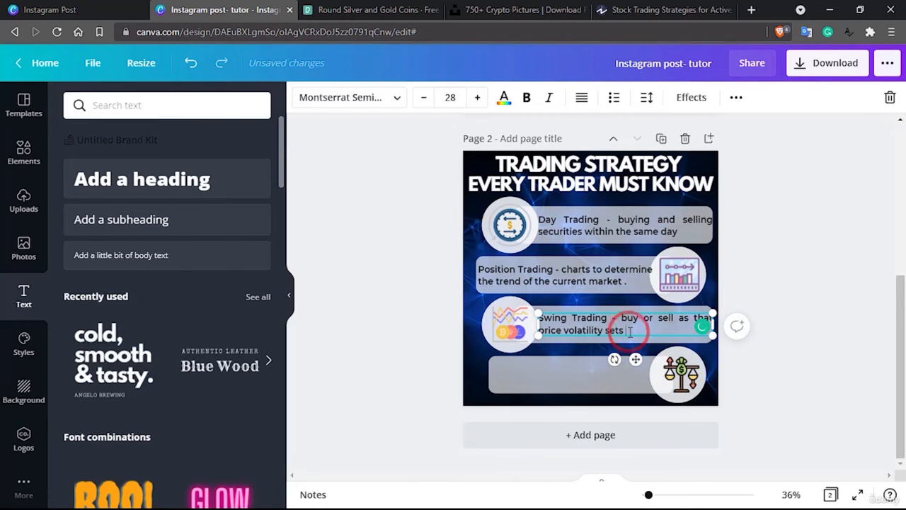
type("new")
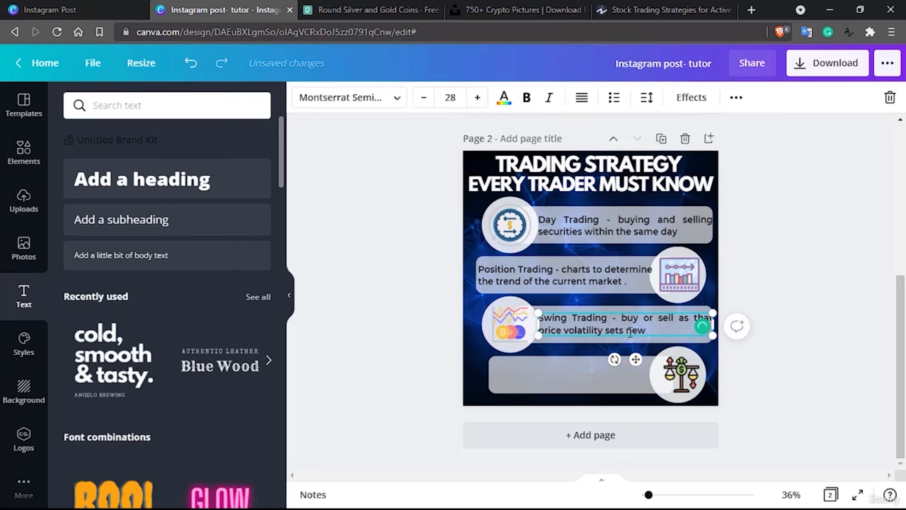
left_click(666, 10)
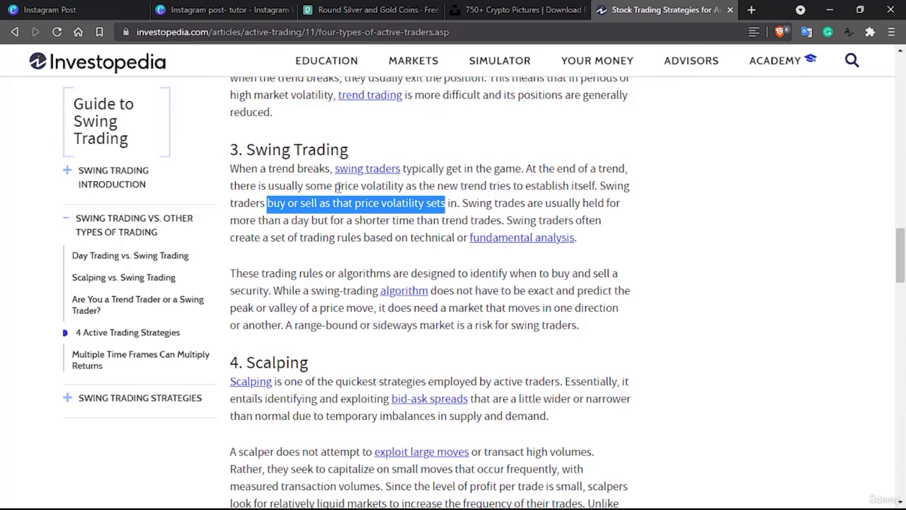
left_click(234, 10)
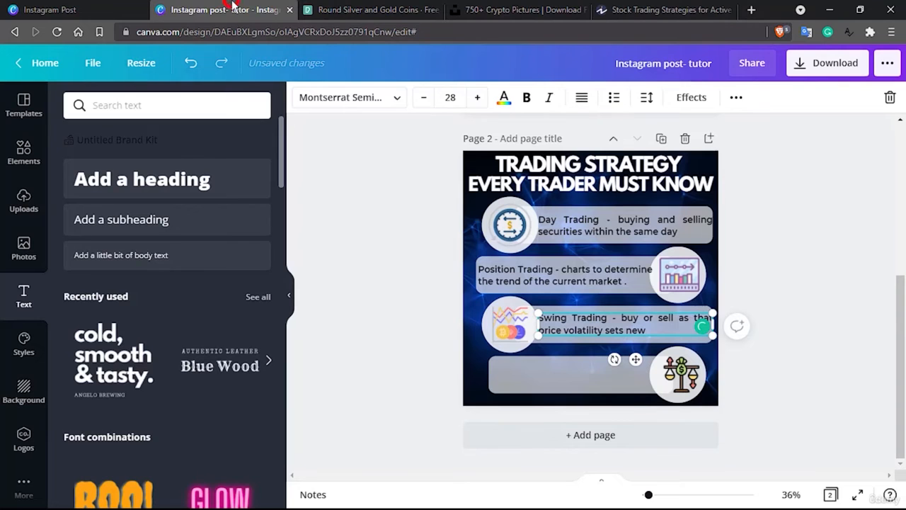
left_click(669, 321)
left_click(678, 317)
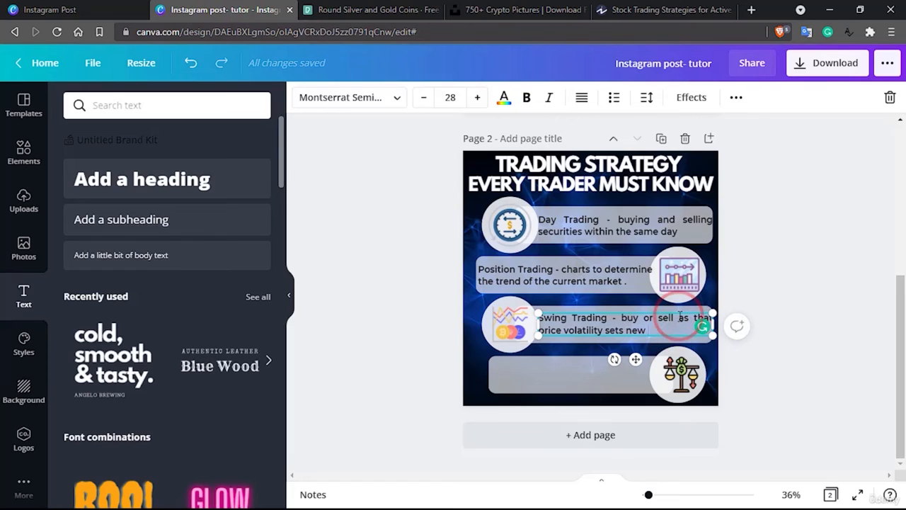
key("BackSpace")
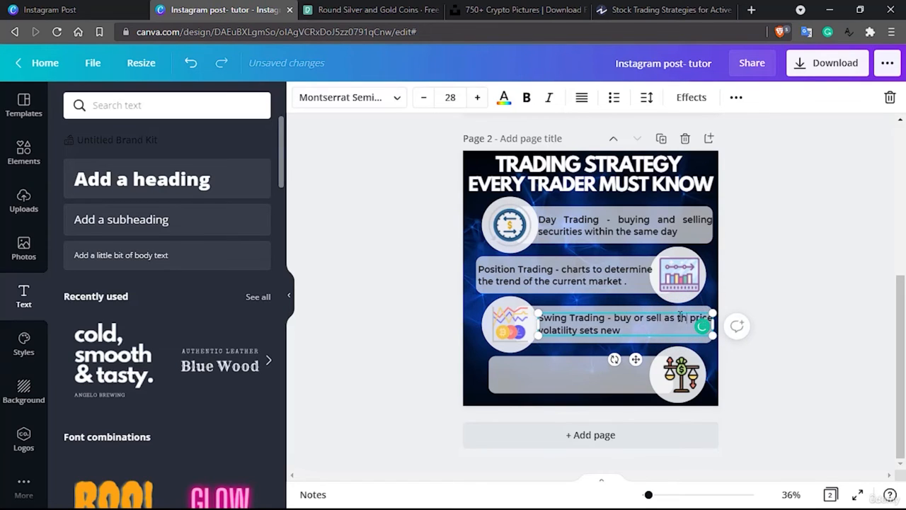
type("e")
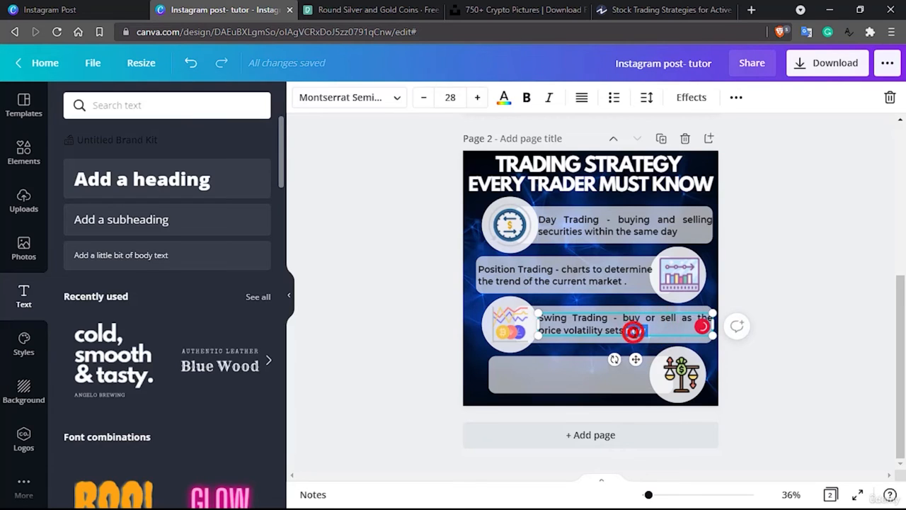
double_click(635, 330)
type("a new trend")
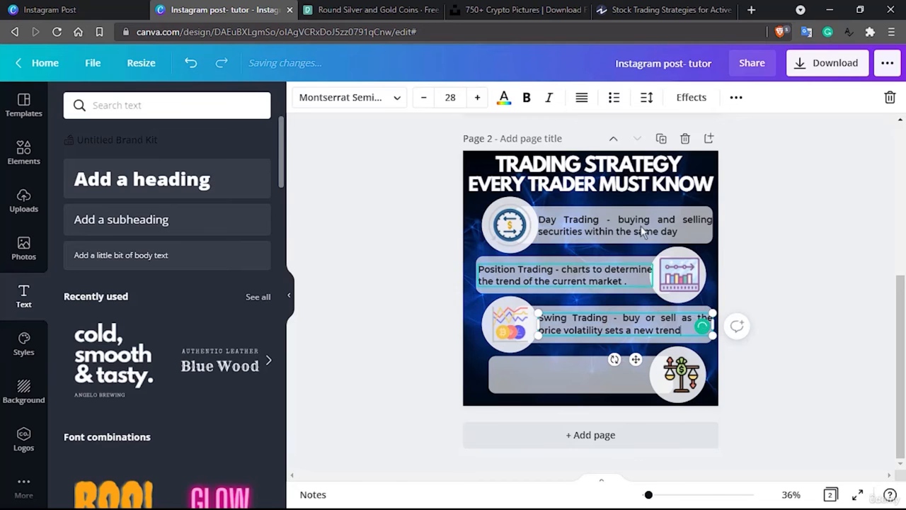
Step: Check the article's fourth strategy name, and in Canva ungroup the bottom bar and extend its left end to match the Position Trading bar
left_click(657, 9)
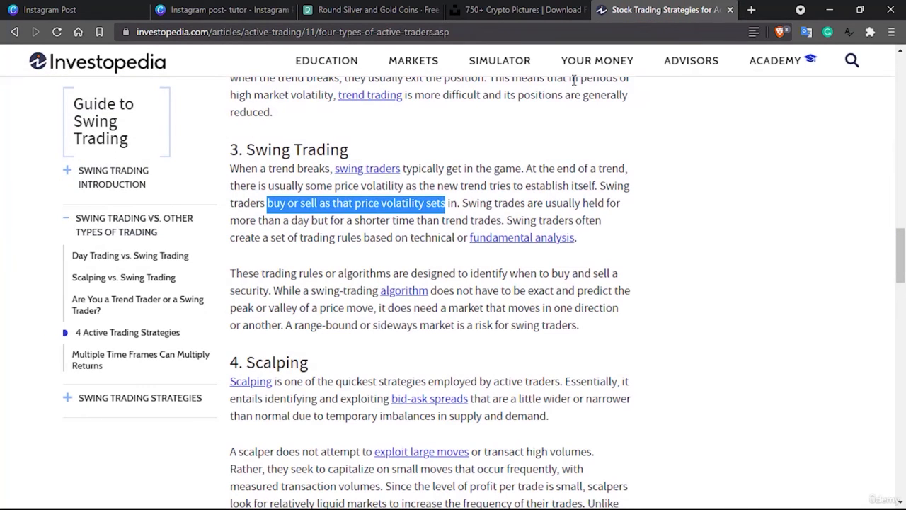
double_click(283, 361)
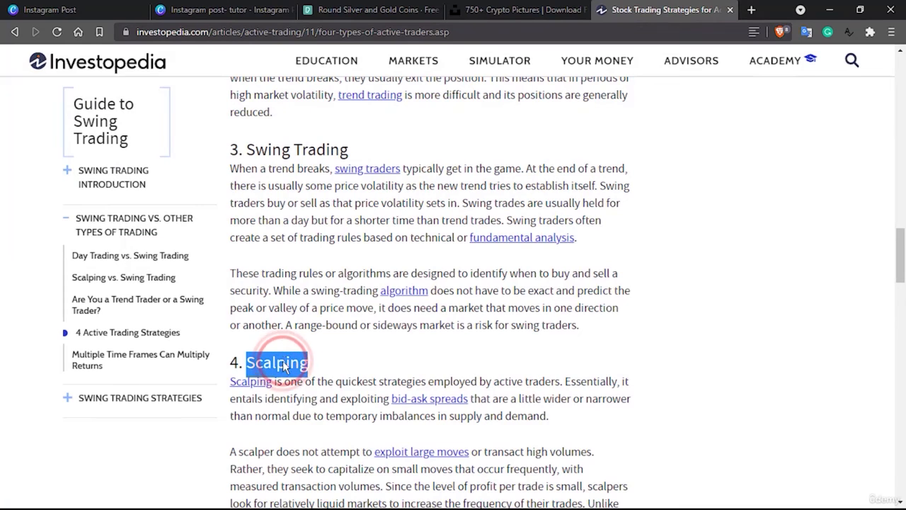
left_click(213, 9)
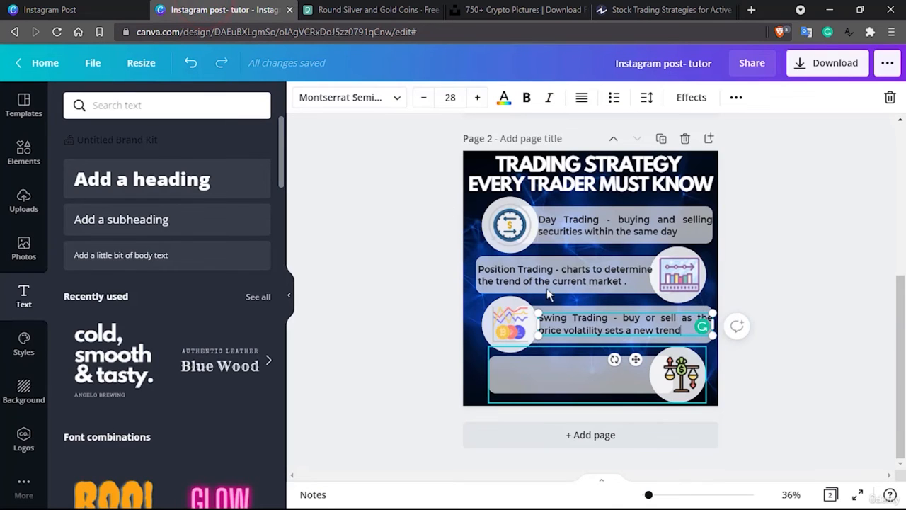
left_click(550, 375)
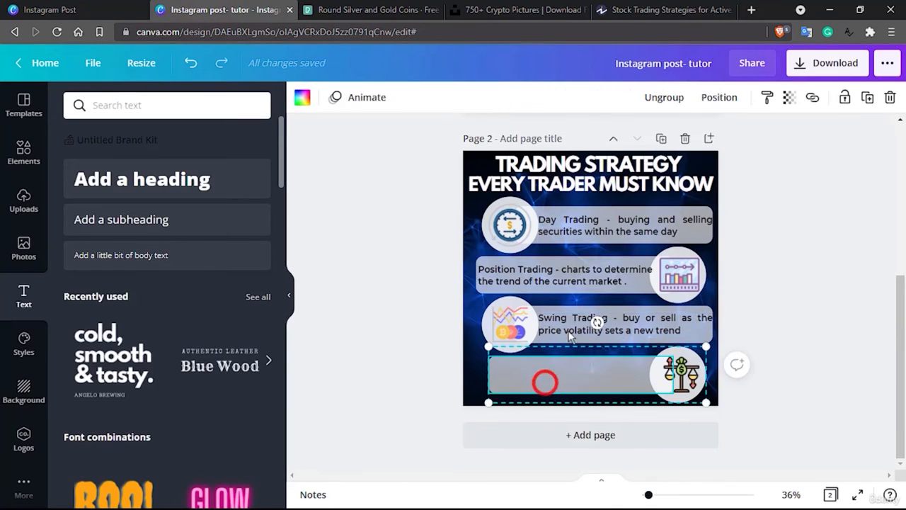
left_click(668, 97)
left_click(425, 369)
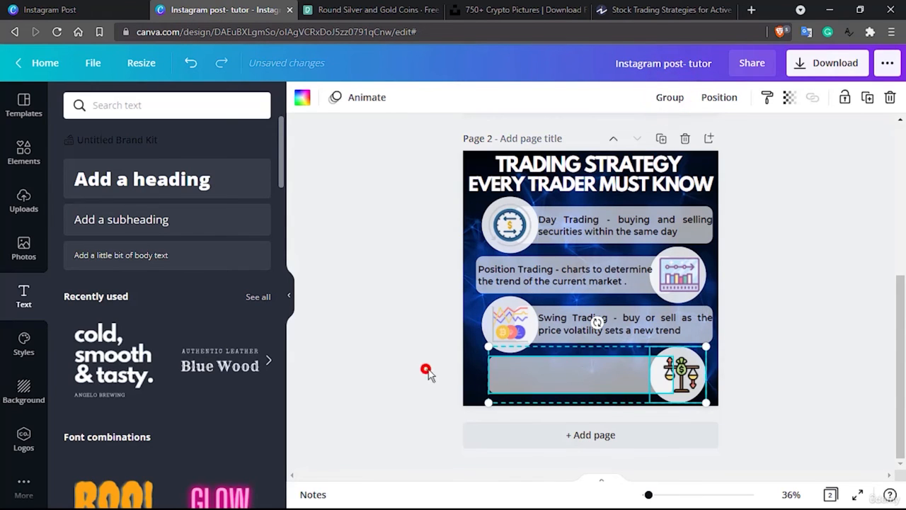
left_click(490, 372)
mouse_move(488, 373)
left_mouse_down()
mouse_move(472, 378)
mouse_move(486, 377)
left_mouse_up()
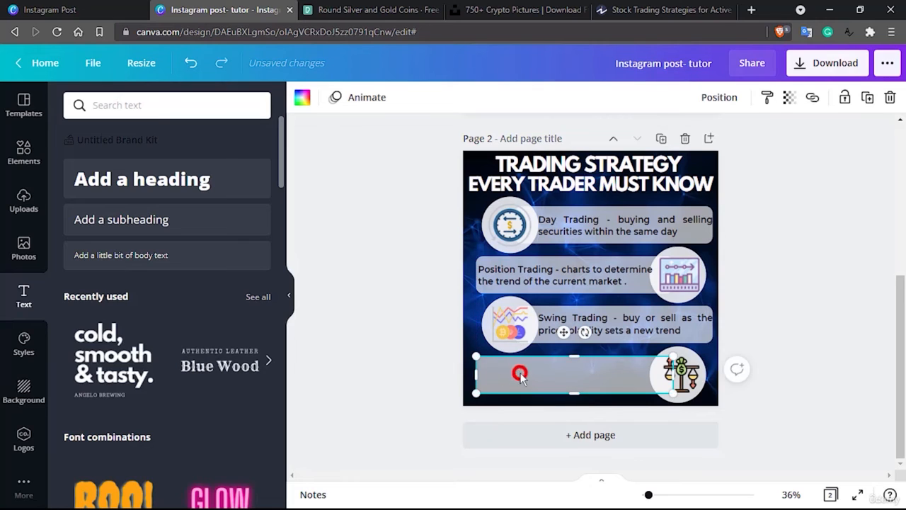
Step: Duplicate the Swing Trading text onto the bottom bar and replace the copy's word "Swing" with "Scalping"
left_click(645, 315)
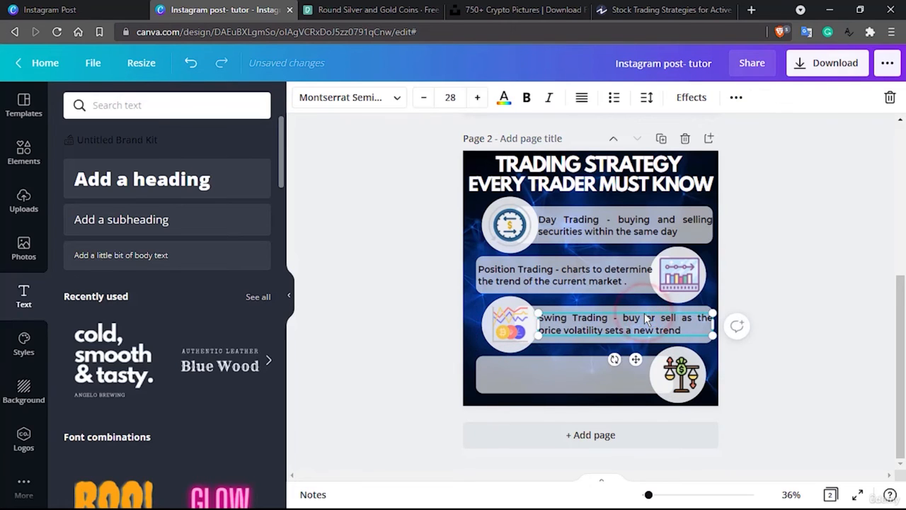
left_click_drag(645, 318, 531, 371)
left_click(497, 367)
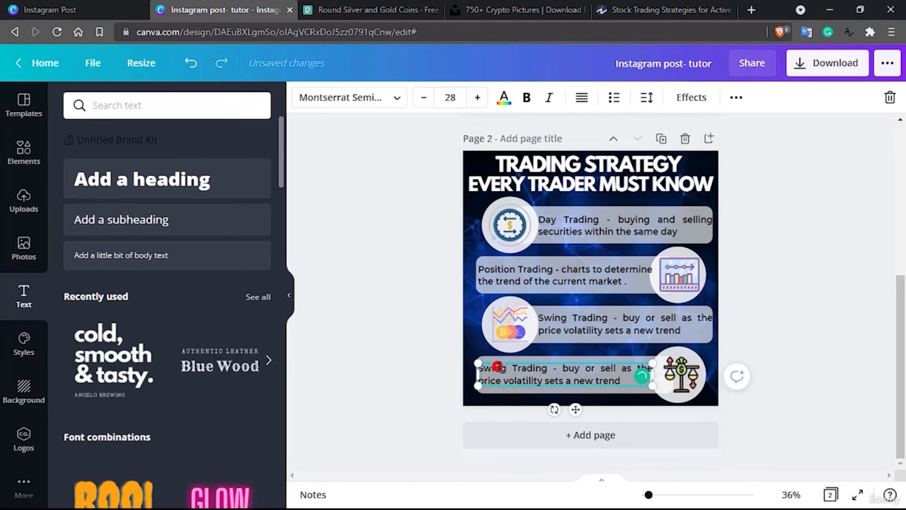
double_click(497, 367)
key("BackSpace")
type("Scalp")
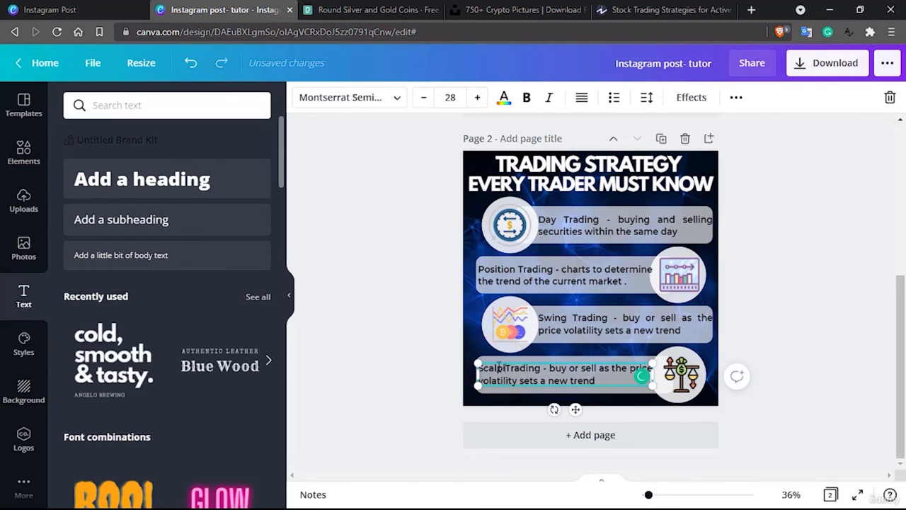
type("ing")
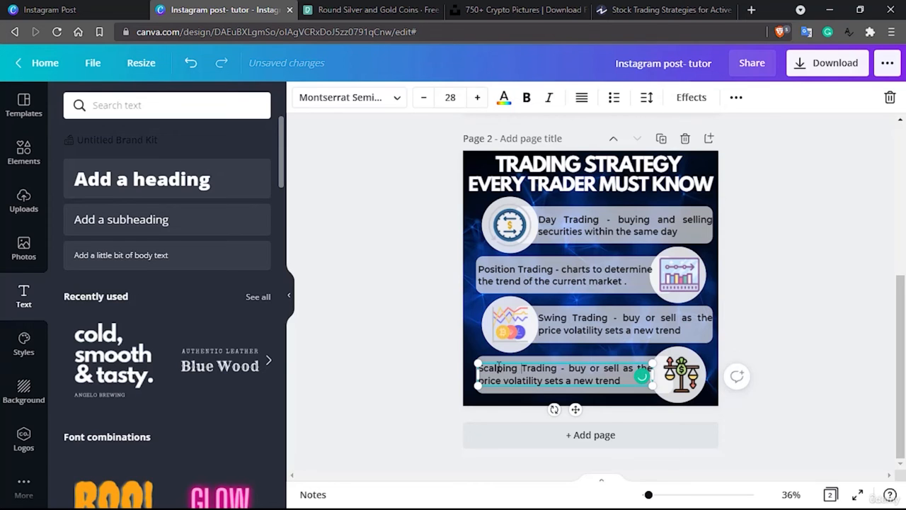
Step: Select the phrase "it entails identifying and exploiting bid-ask spreads" in the Scalping section of the Investopedia article
left_click(678, 7)
scroll(654, 320, "down", 2)
left_click(653, 332)
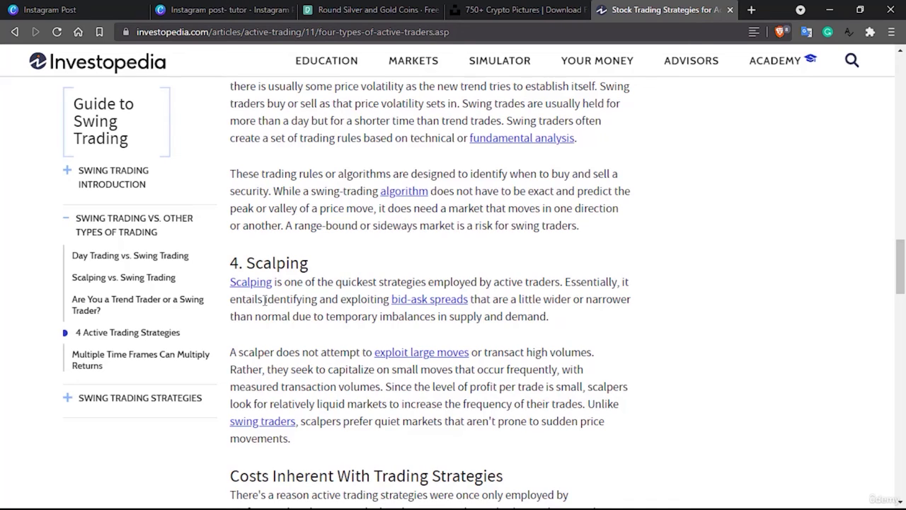
left_click_drag(263, 299, 471, 301)
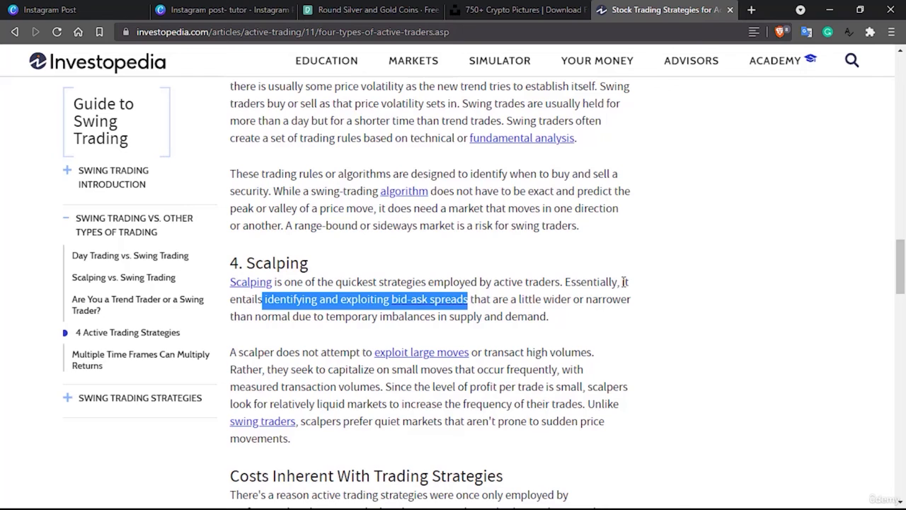
left_click_drag(623, 282, 470, 300)
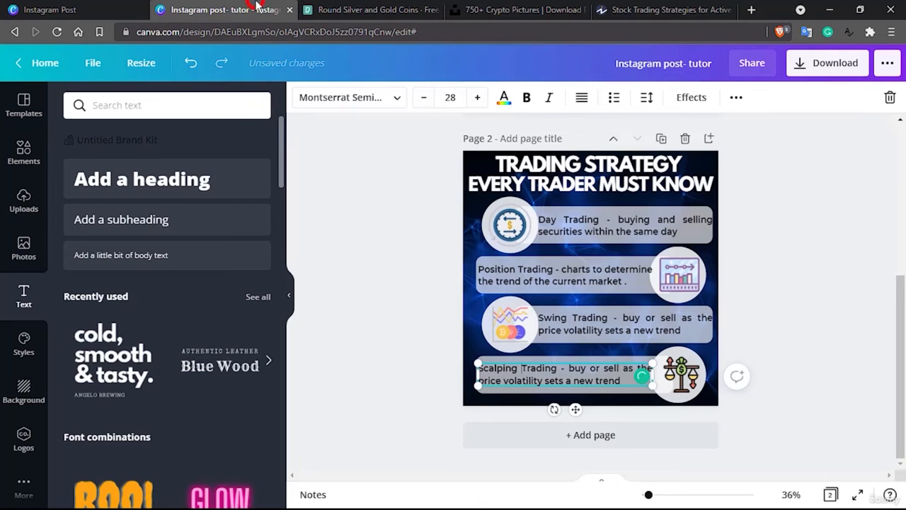
Step: In Canva, replace the Scalping Trading description on the bottom bar with "entails identifying and exploiting bid-ask spreads"
left_click(220, 10)
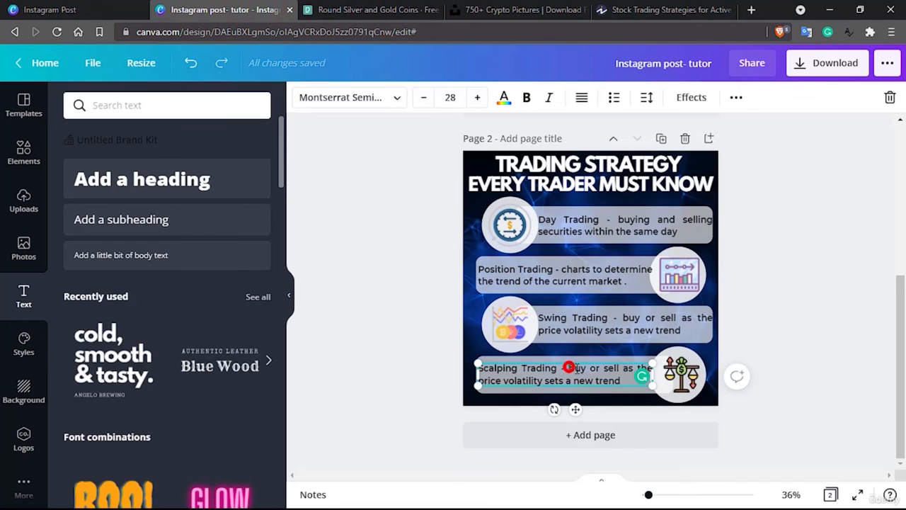
left_click_drag(575, 367, 622, 381)
type("it entails identifying and exploiting bid-ask spreads")
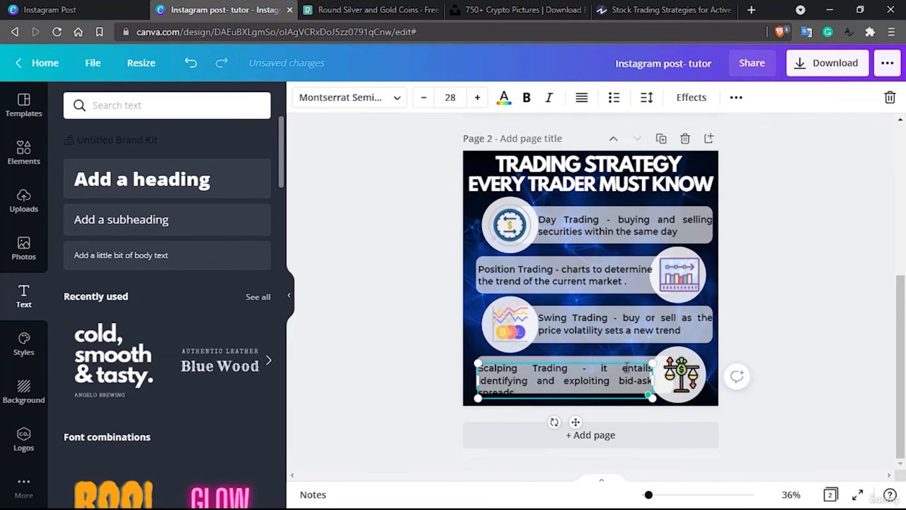
left_click(625, 367)
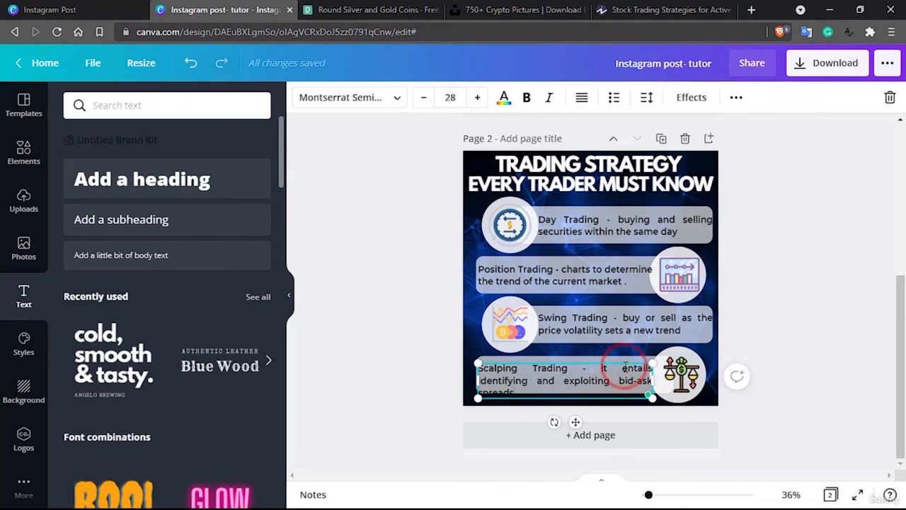
key("BackSpace")
key("BackSpace")
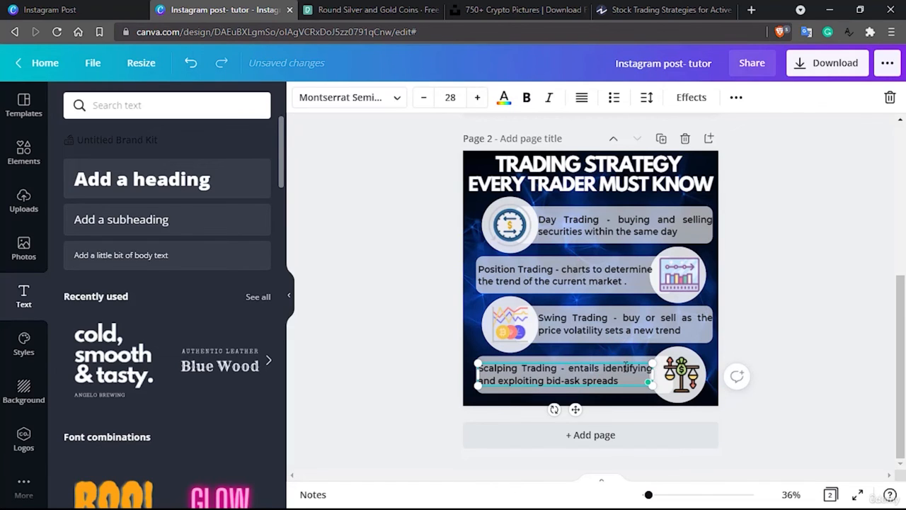
left_click(781, 315)
Step: Reduce the font size of the title's second line, "EVERY TRADER MUST KNOW", to slightly below 52
left_click(621, 183)
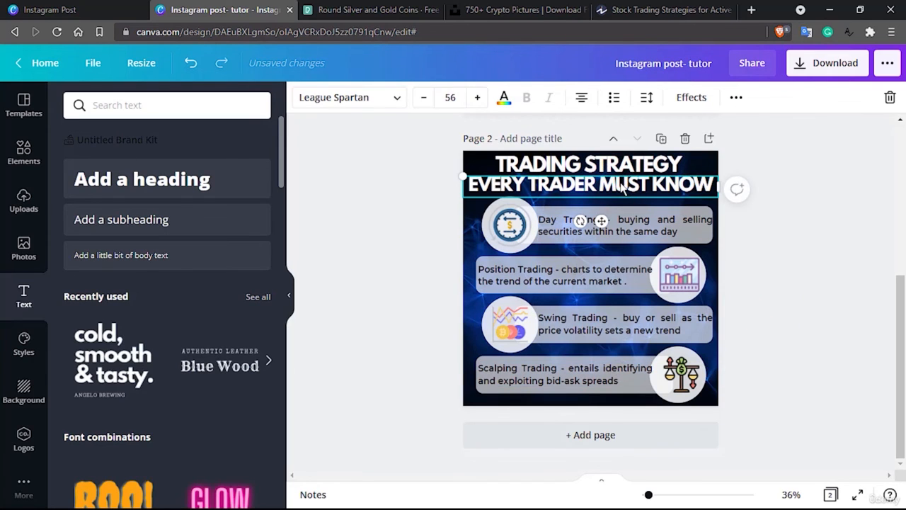
double_click(621, 183)
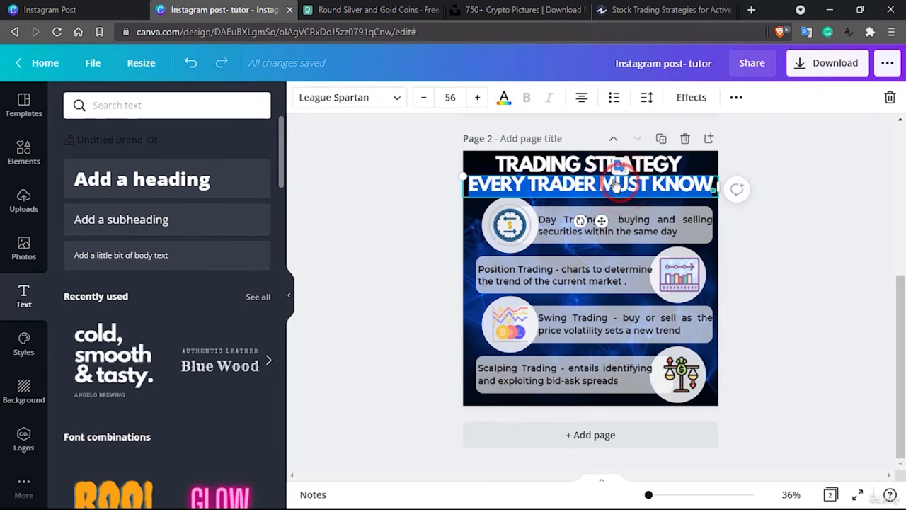
left_click(425, 99)
left_click(424, 100)
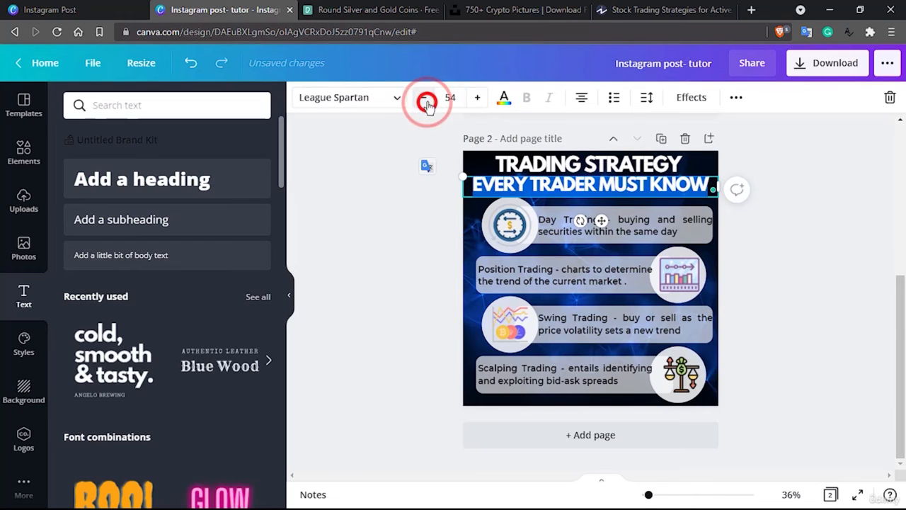
left_click(425, 99)
left_click(425, 99)
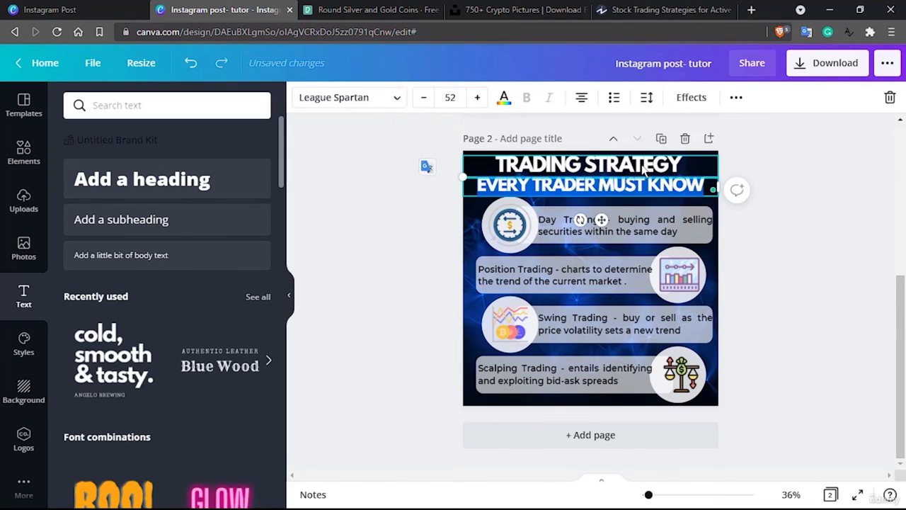
left_click(424, 97)
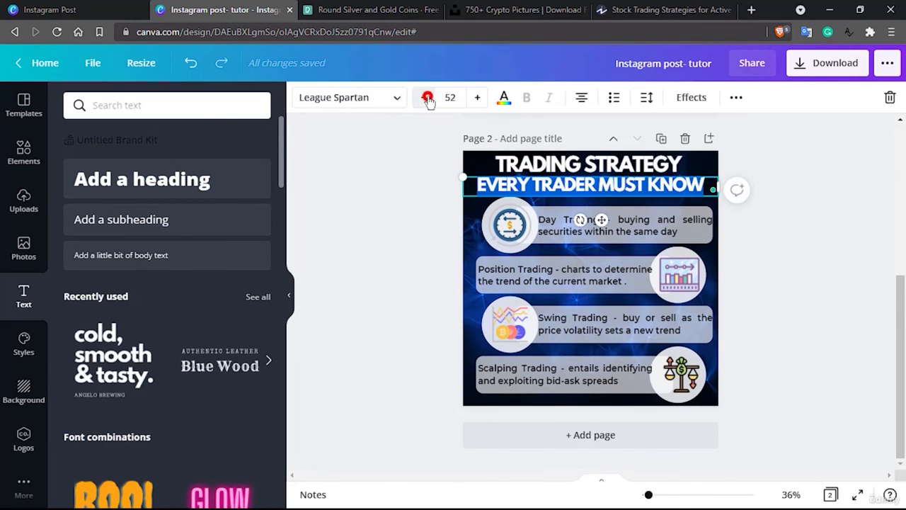
left_click(424, 97)
left_click(827, 239)
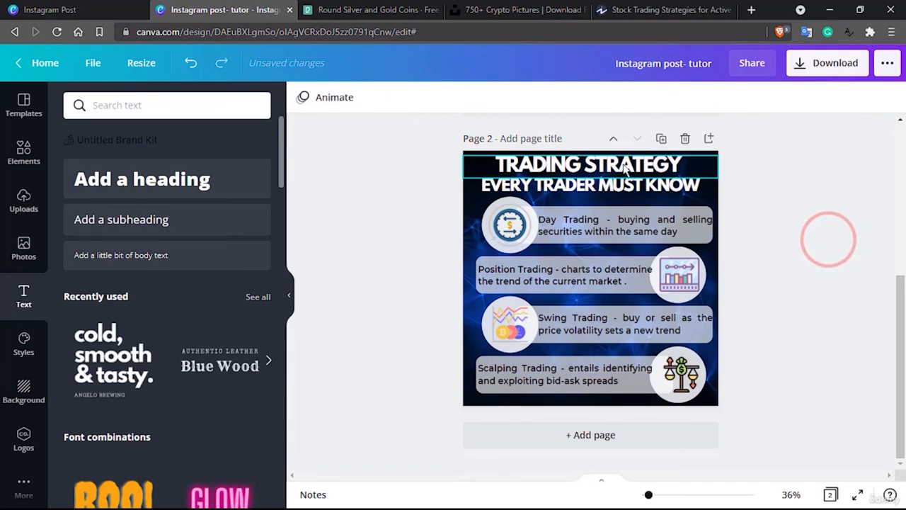
left_click(621, 164)
left_click(823, 222)
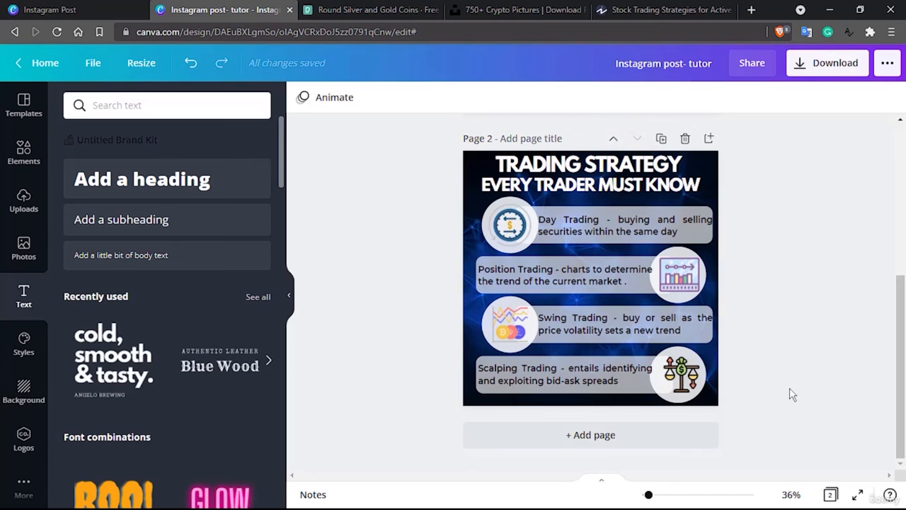
Step: Set the transparency of the circle behind the Scalping Trading icon to 93 and of the Swing Trading circle to 89
left_click(684, 401)
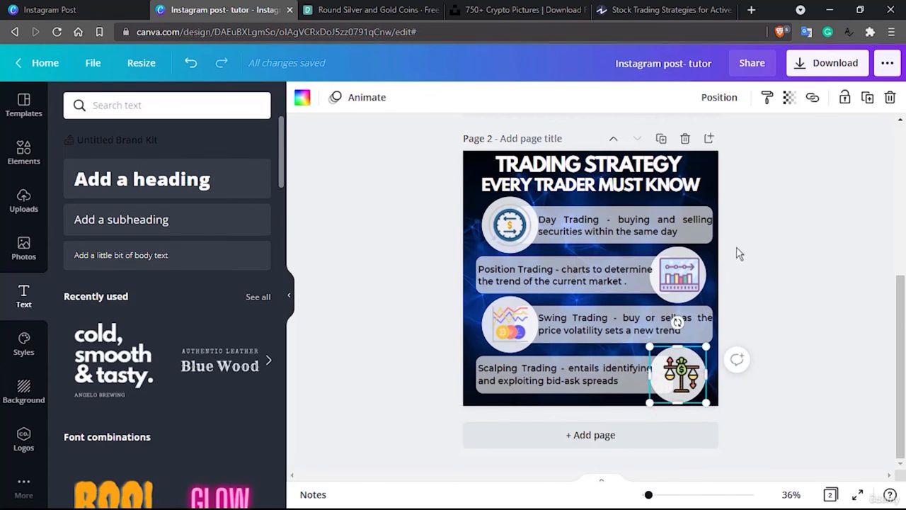
left_click(788, 97)
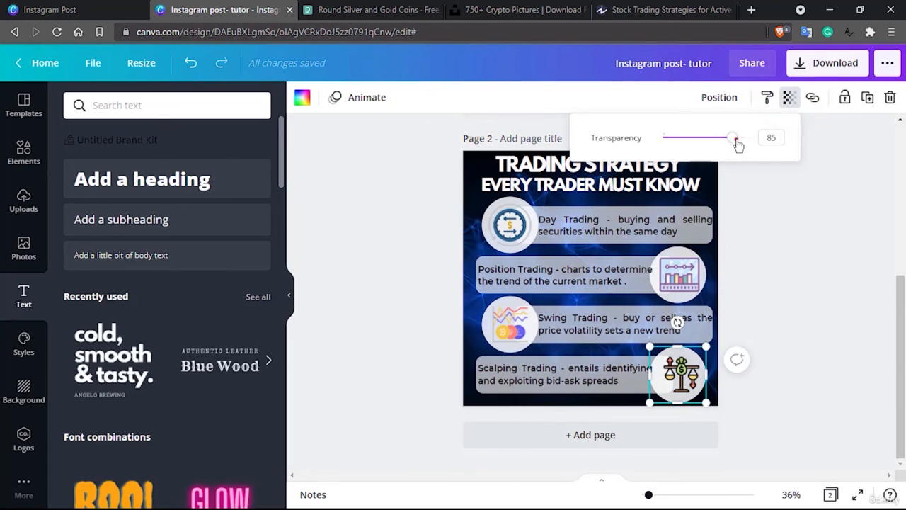
left_click_drag(736, 141, 739, 140)
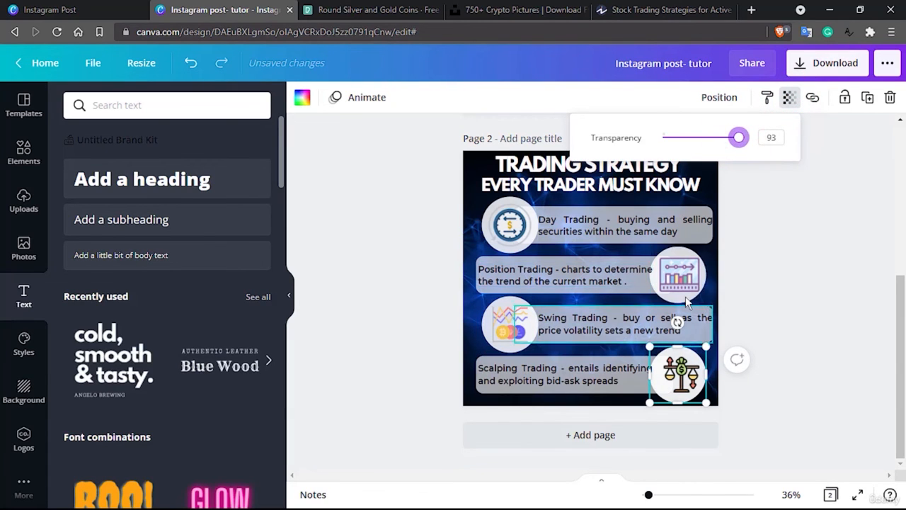
left_click(509, 323)
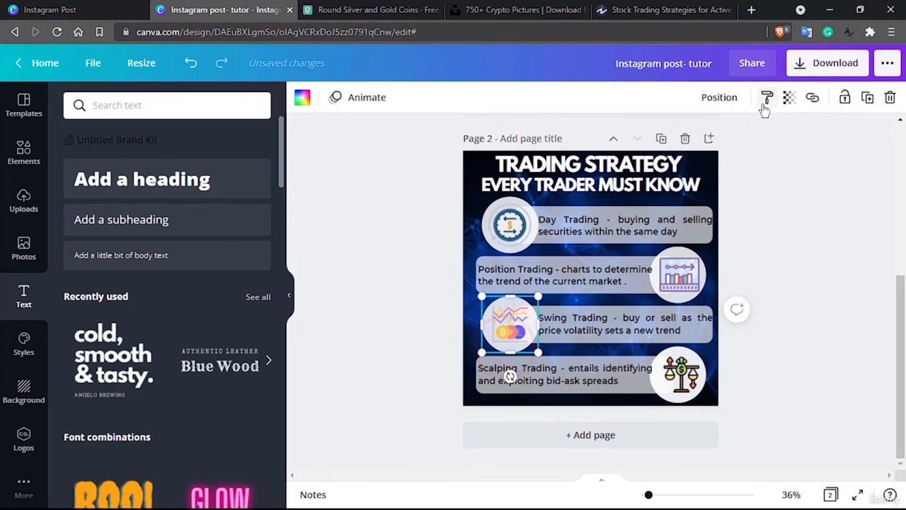
left_click(789, 97)
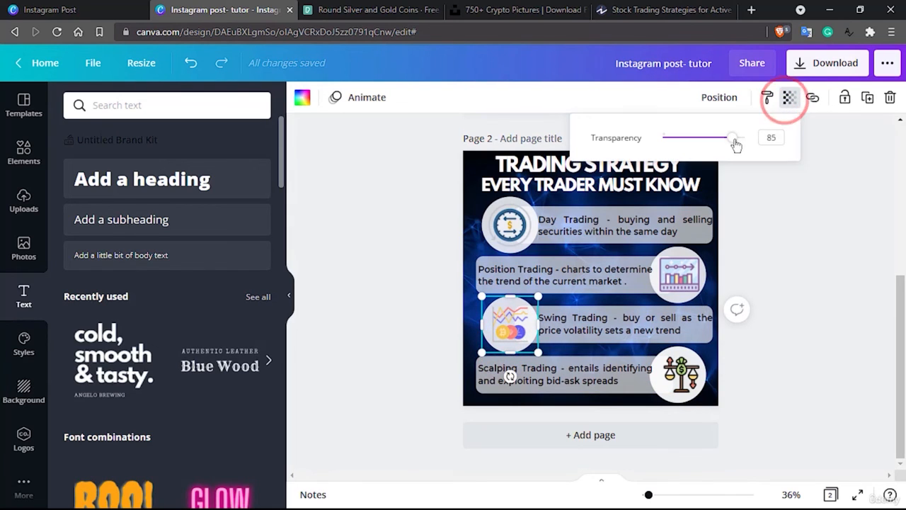
left_click_drag(736, 145, 738, 138)
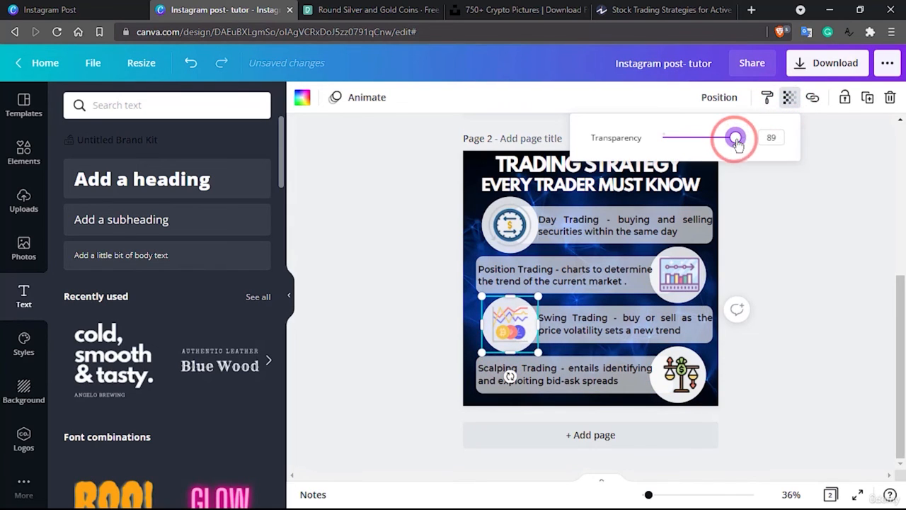
Step: Set the Position Trading icon circle's transparency value to 88 and make the Day Trading circle almost fully opaque
left_click(704, 276)
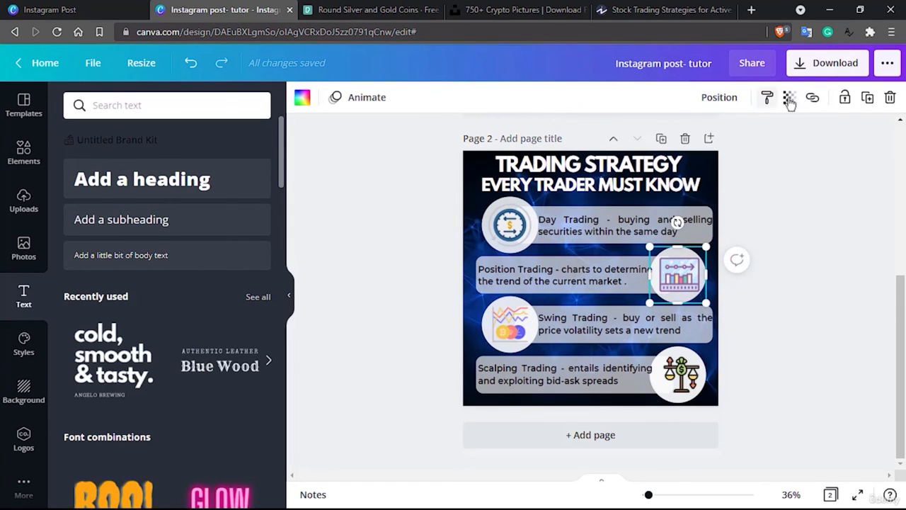
left_click(790, 103)
left_click_drag(729, 138, 736, 142)
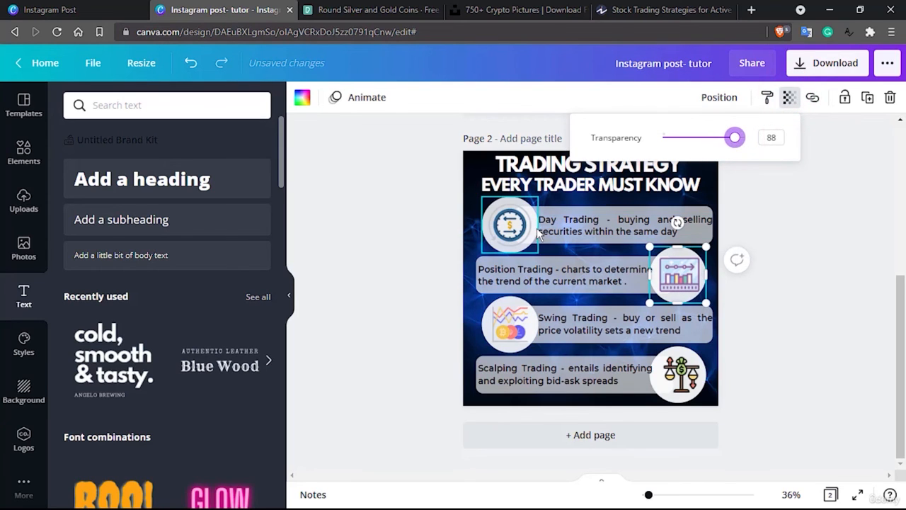
left_click(506, 221)
left_click(788, 97)
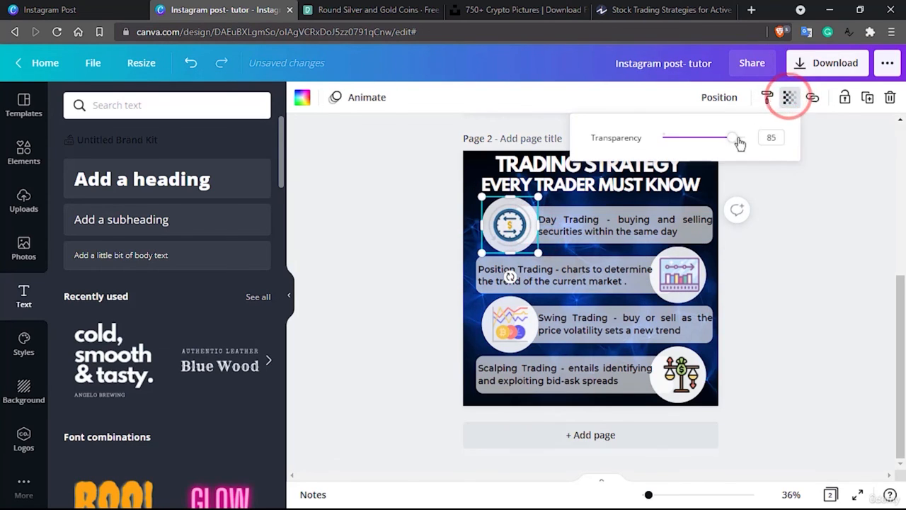
left_click_drag(733, 137, 743, 138)
left_click(800, 227)
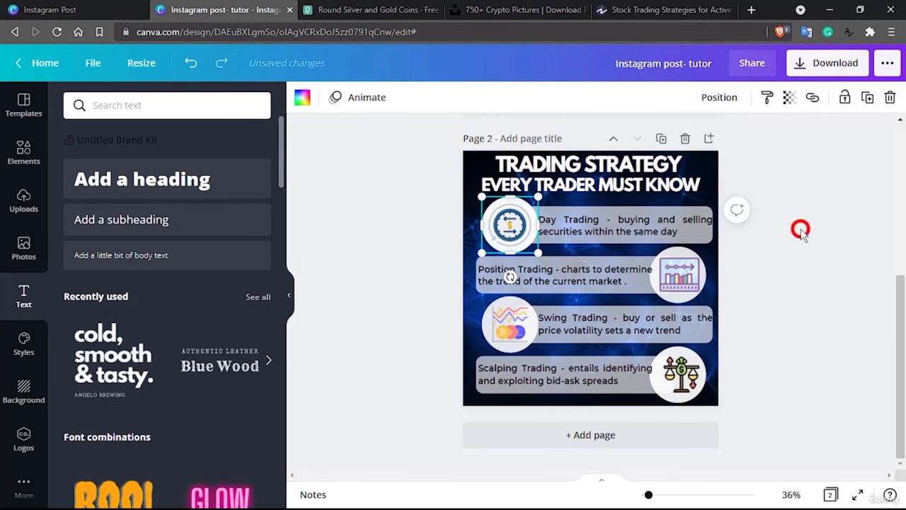
Step: Preview page 2 of the post in full screen and return to the editor
left_click(858, 494)
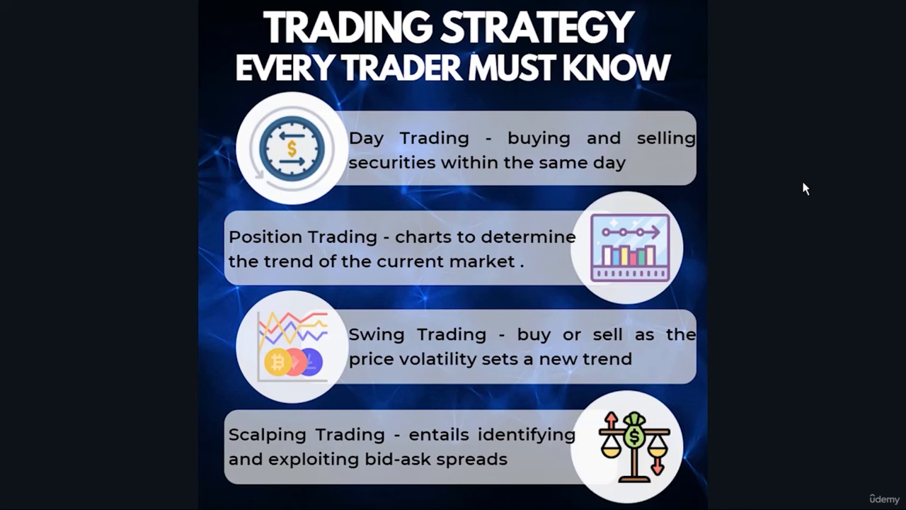
key("F11")
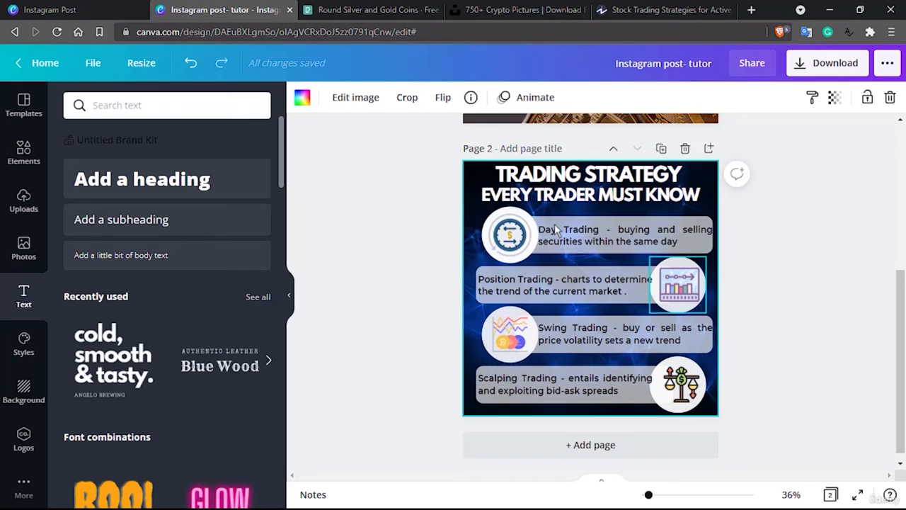
Step: Make the words "Day Trading" bold in the first bar's text
left_click(549, 225)
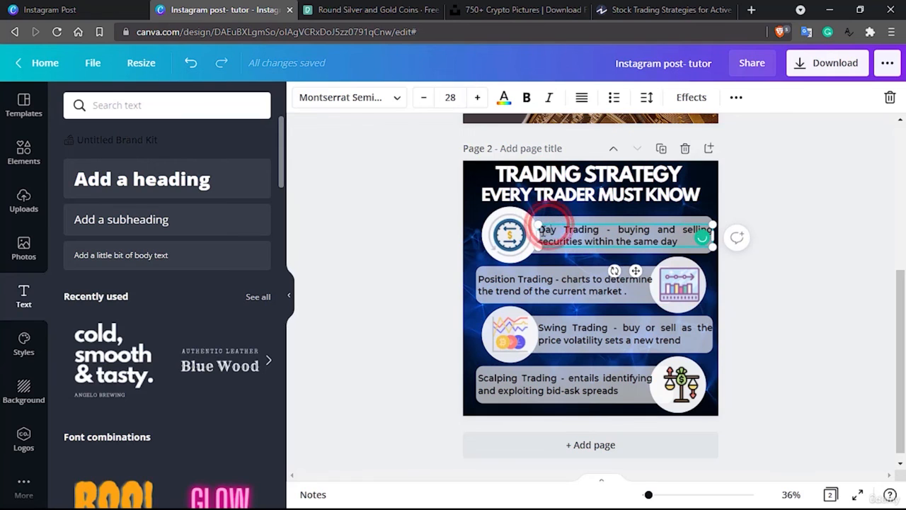
left_click(542, 229)
left_click_drag(539, 229, 590, 228)
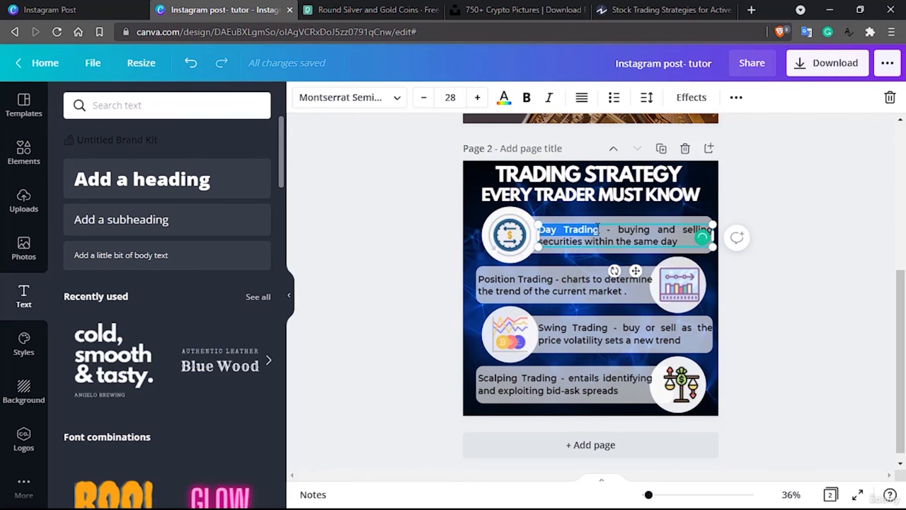
left_click(526, 97)
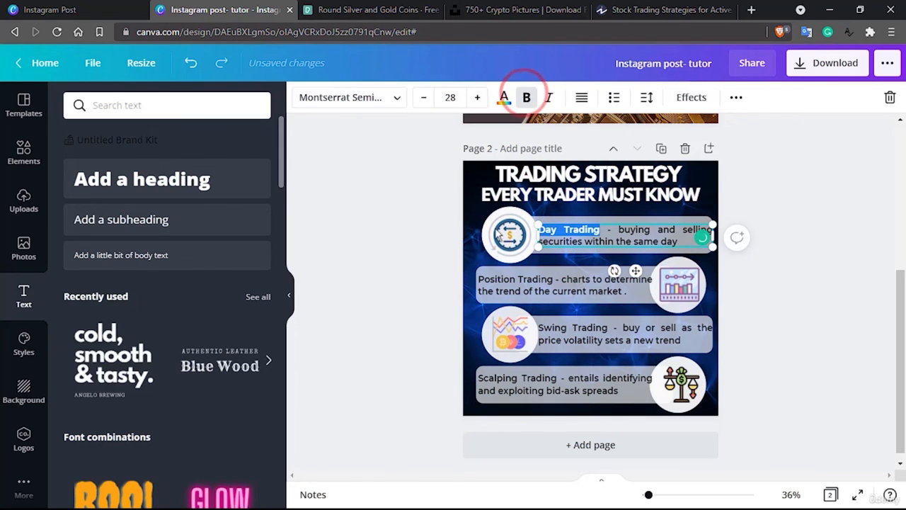
left_click(483, 279)
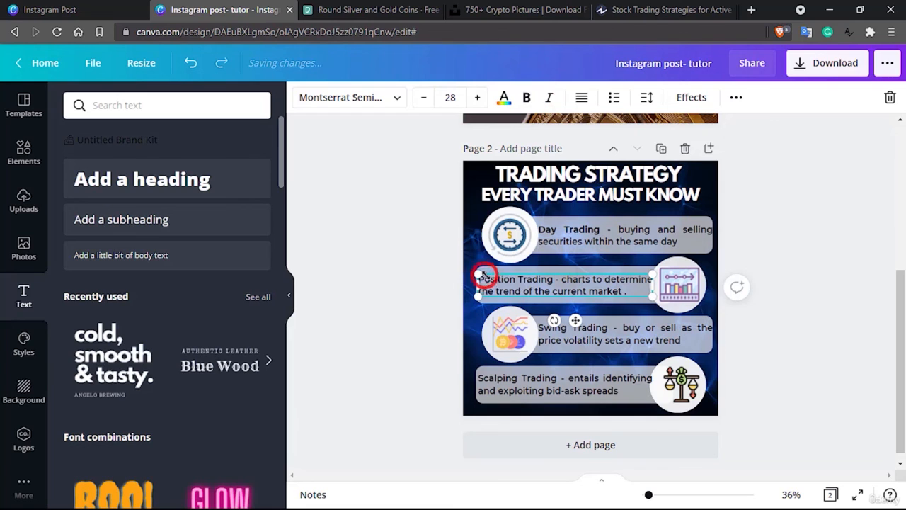
left_click(550, 279)
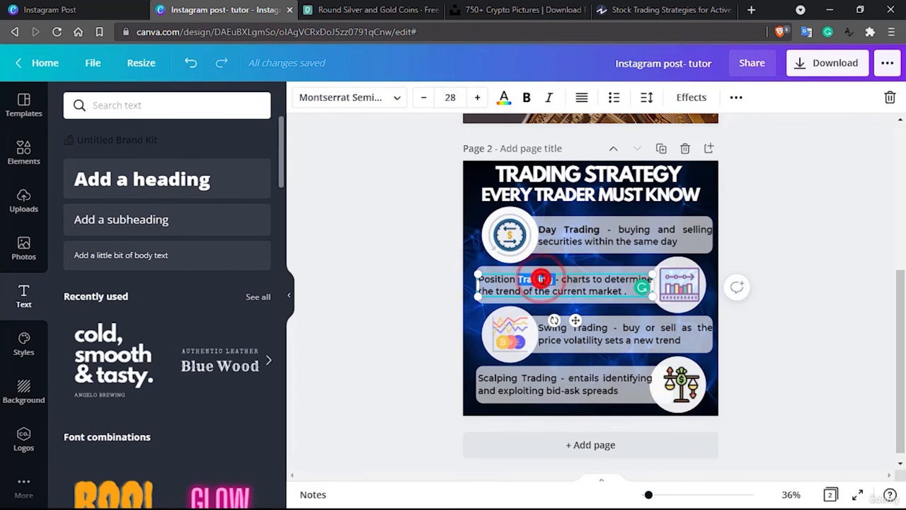
double_click(540, 279)
double_click(489, 279)
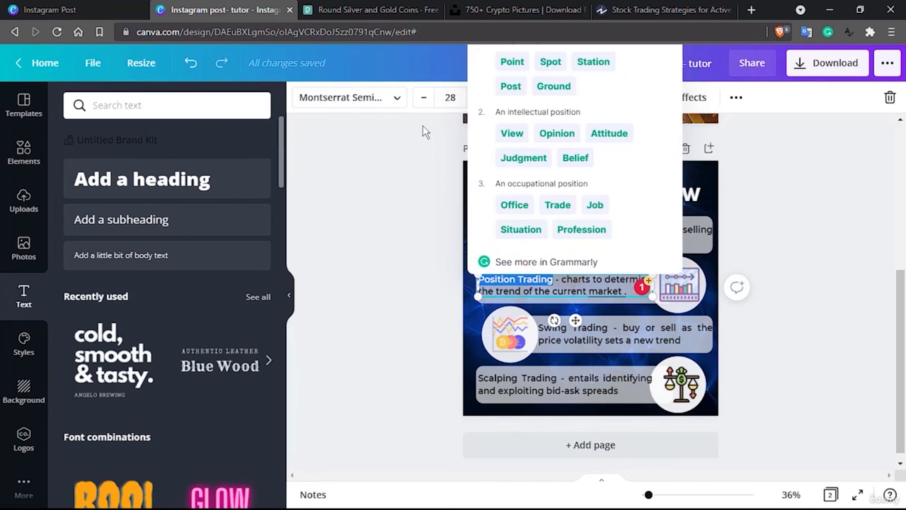
left_click(423, 127)
left_click(394, 199)
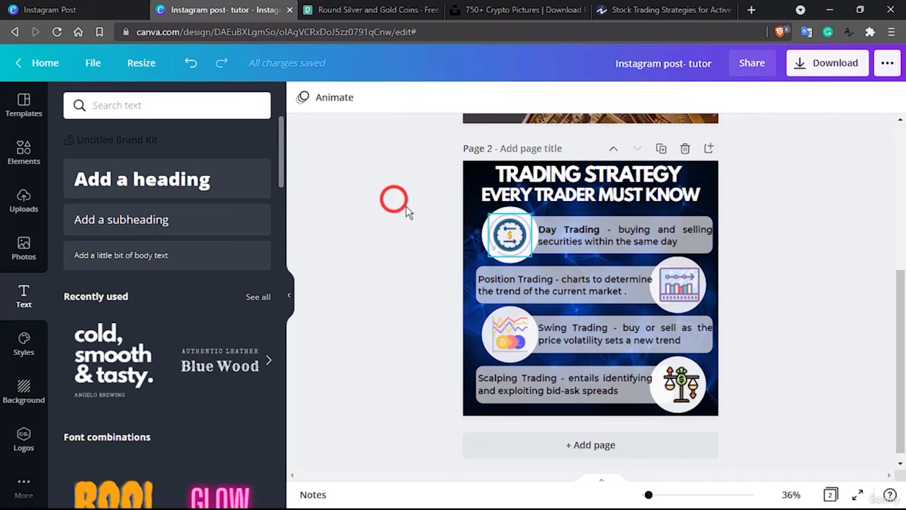
Step: Bold "Position Trading" in the second bar and tighten the rest to "-charts to determine the trend of the current market"
left_click(496, 277)
double_click(496, 279)
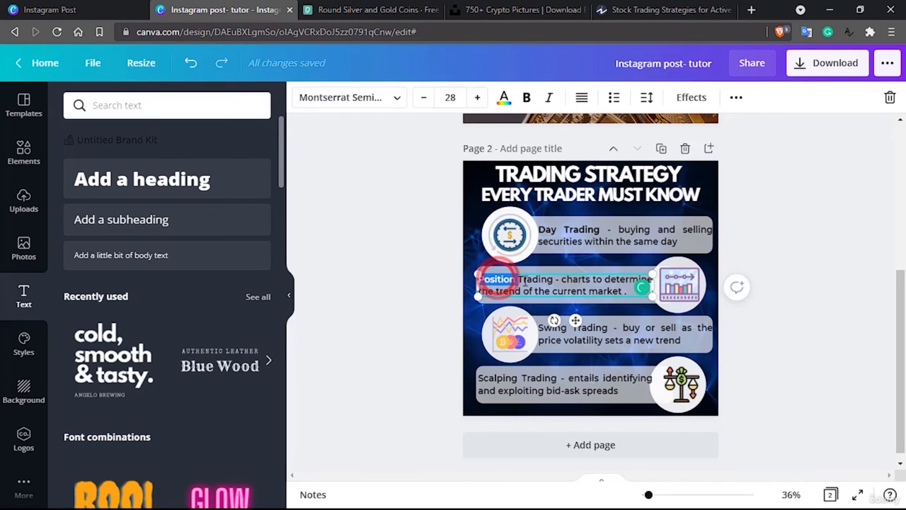
left_click_drag(496, 279, 526, 280)
left_click(525, 97)
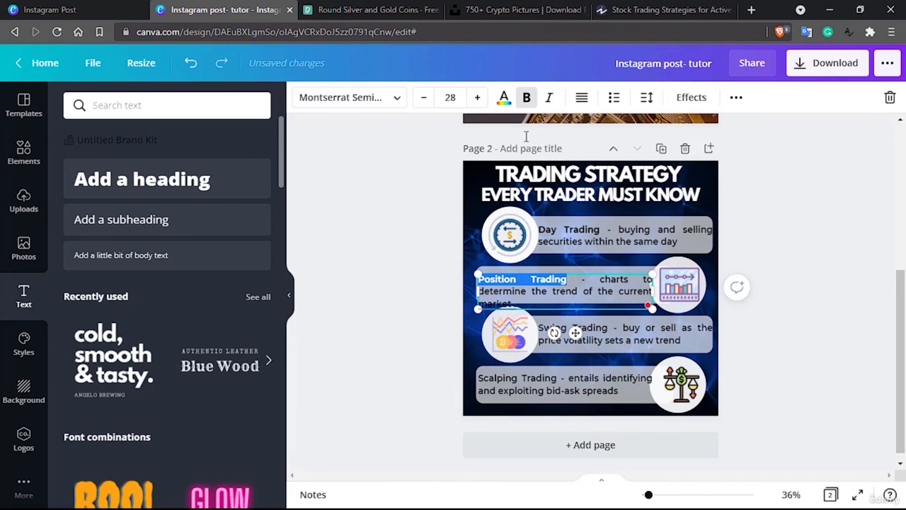
left_click(533, 286)
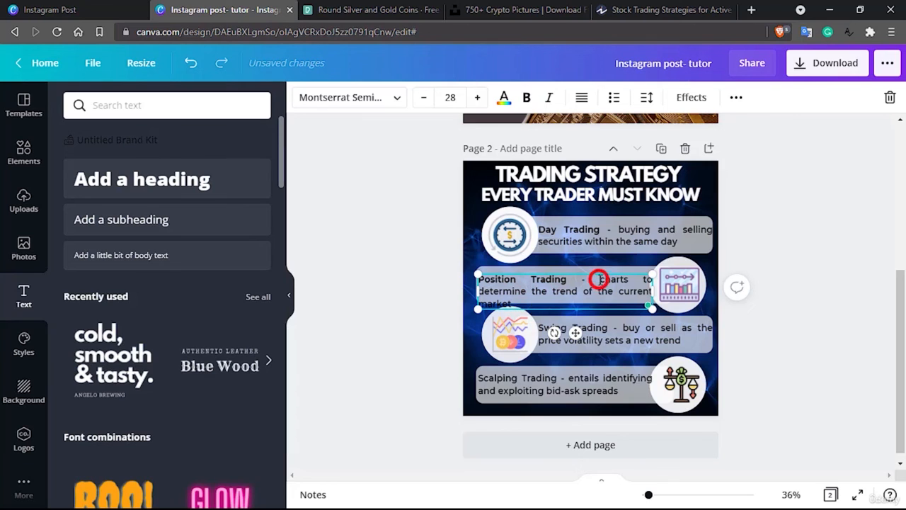
key("BackSpace")
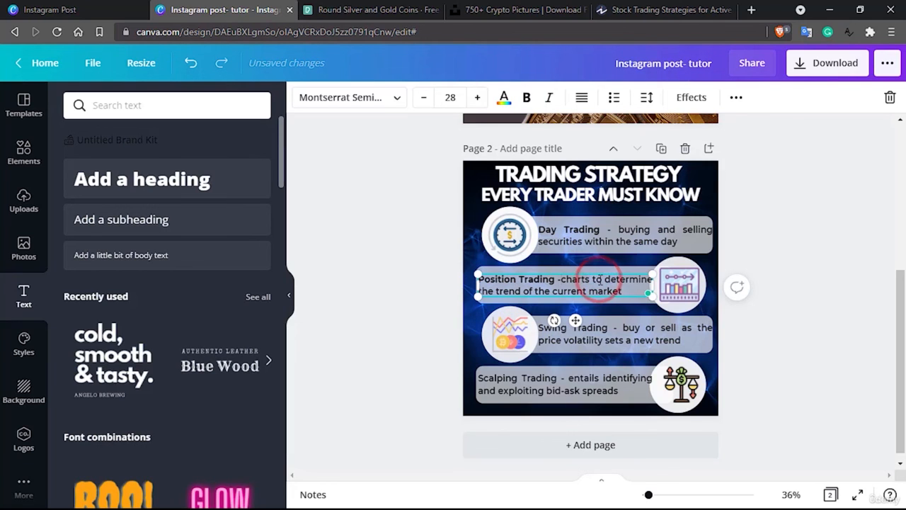
Step: Make the words "Swing Trading" bold in the third bar's text
left_click(608, 328)
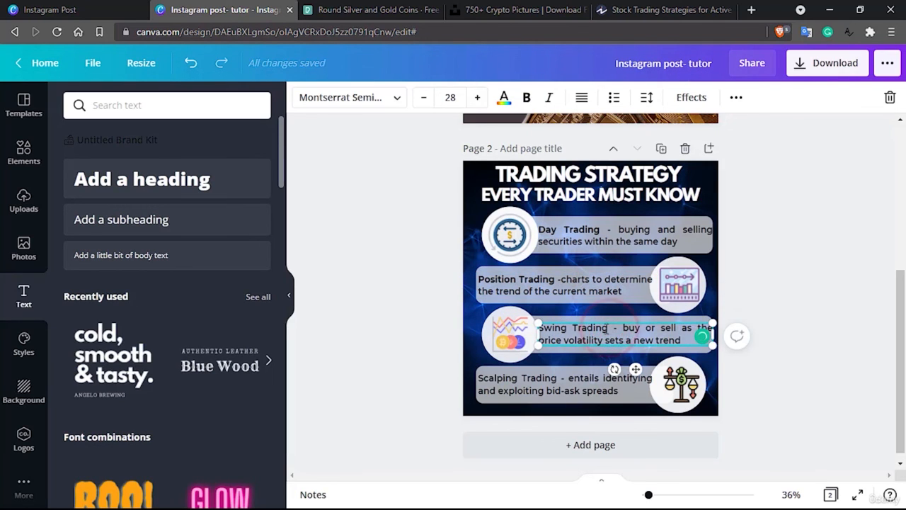
left_click_drag(606, 328, 539, 330)
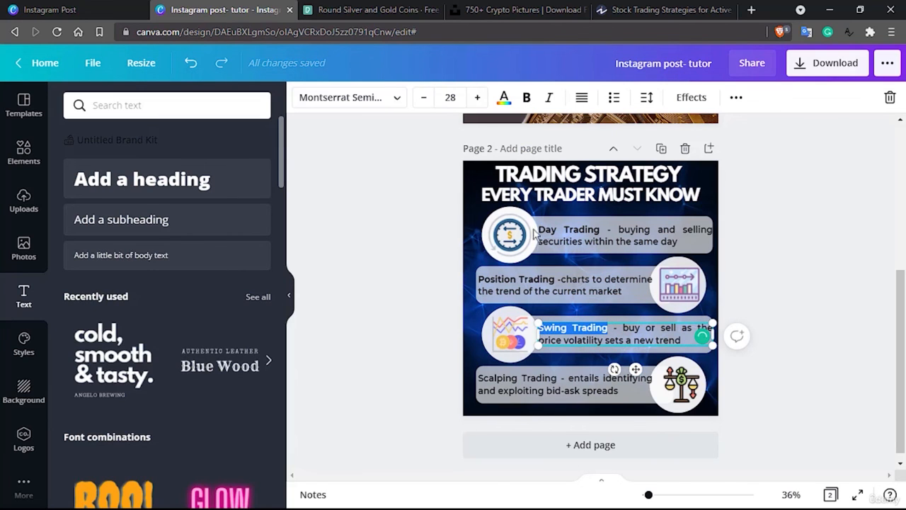
left_click(526, 99)
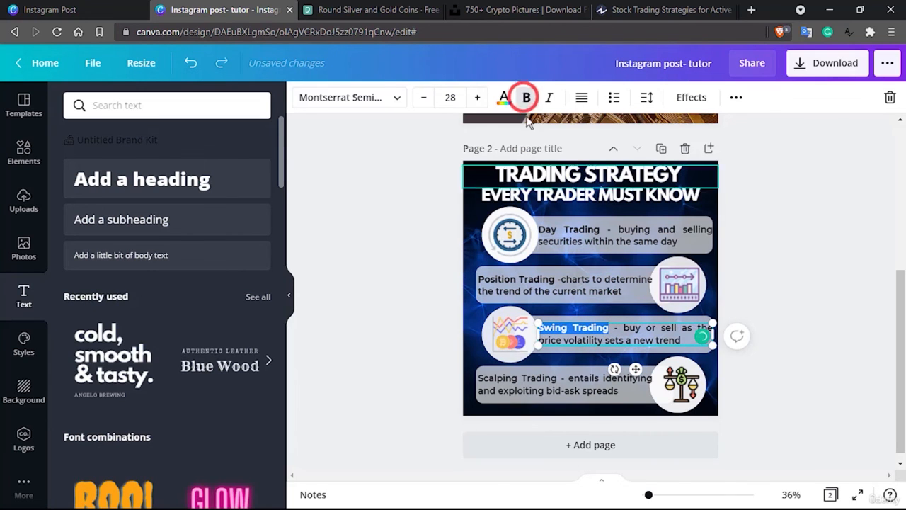
Step: Make the words "Scalping Trading" bold in the fourth bar's text
left_click(563, 382)
left_click(555, 381)
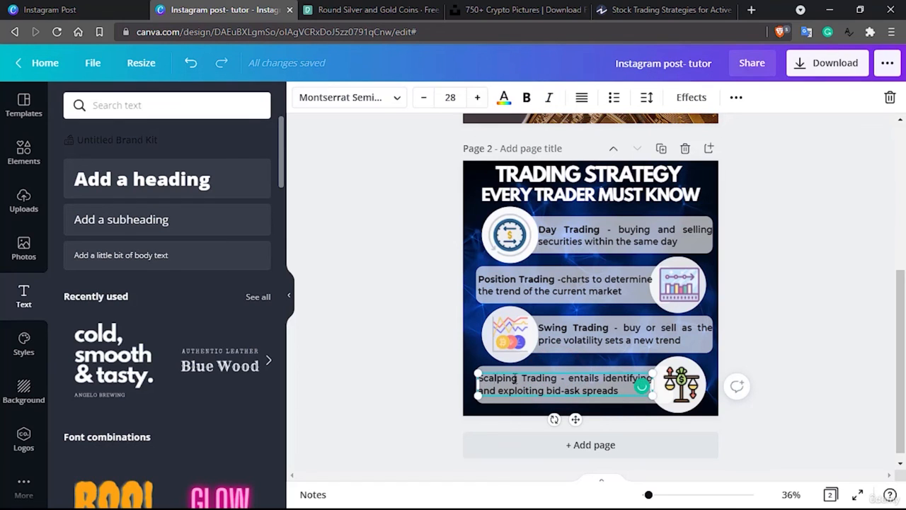
left_click_drag(559, 378, 480, 381)
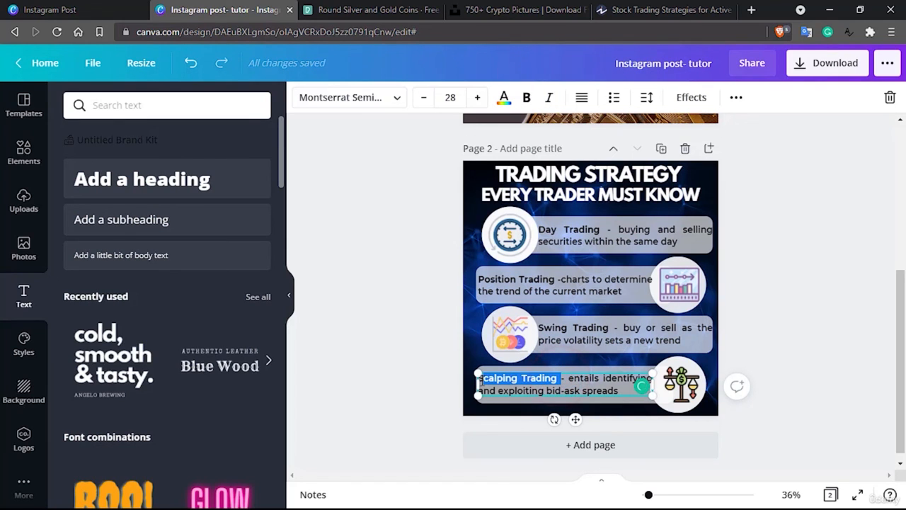
left_click(526, 99)
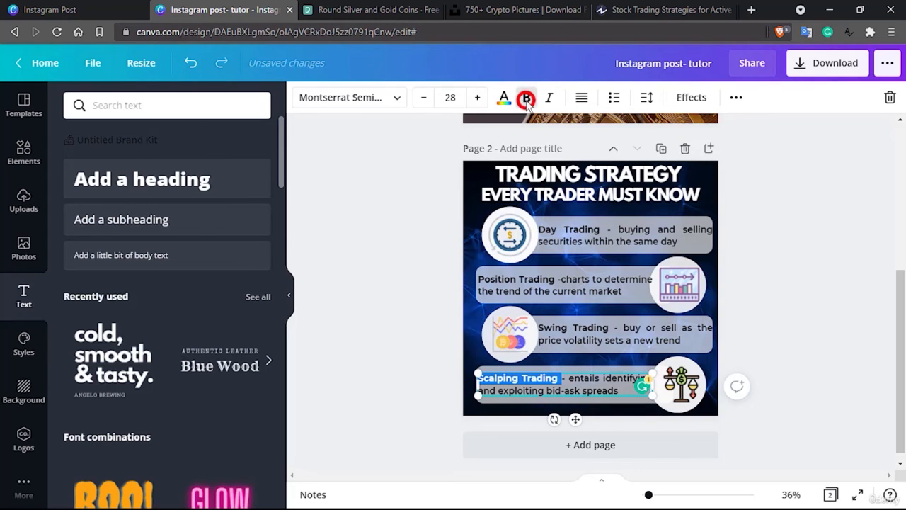
Step: Show page 2 in full screen to check the bold strategy names, icons and overall layout
left_click(858, 497)
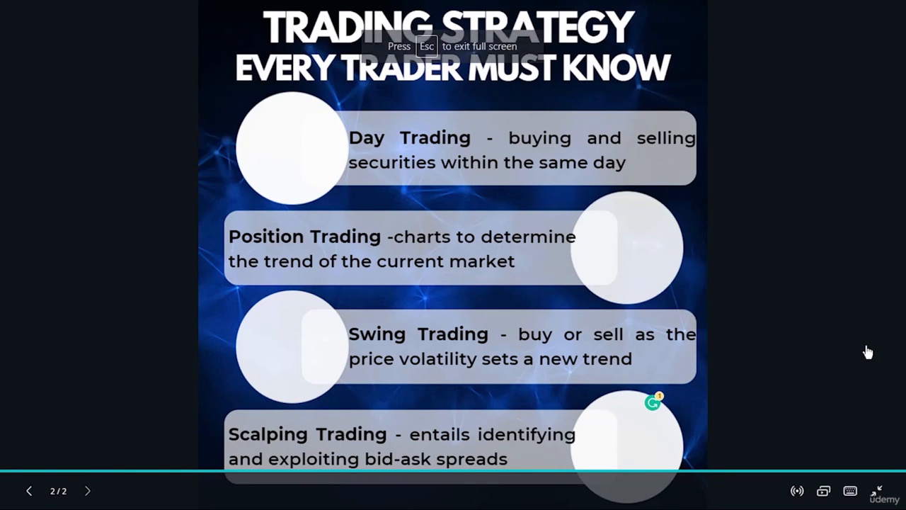
left_click(866, 347)
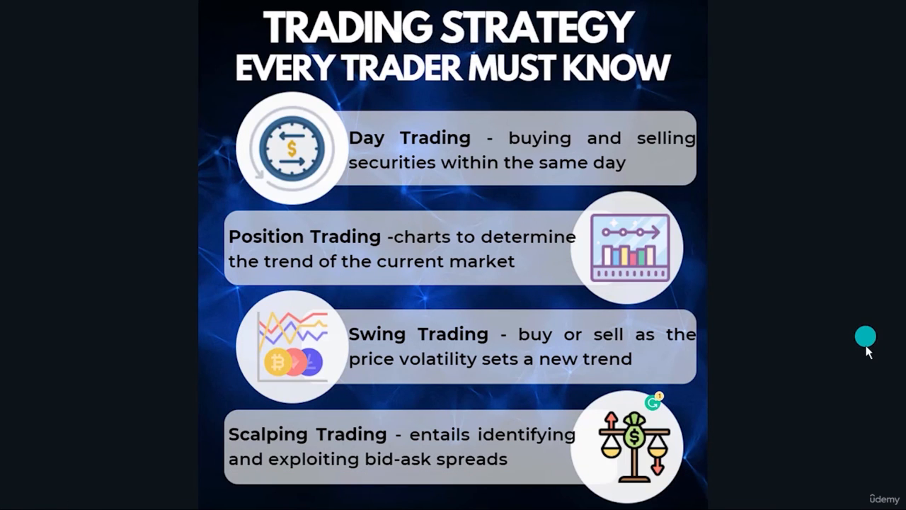